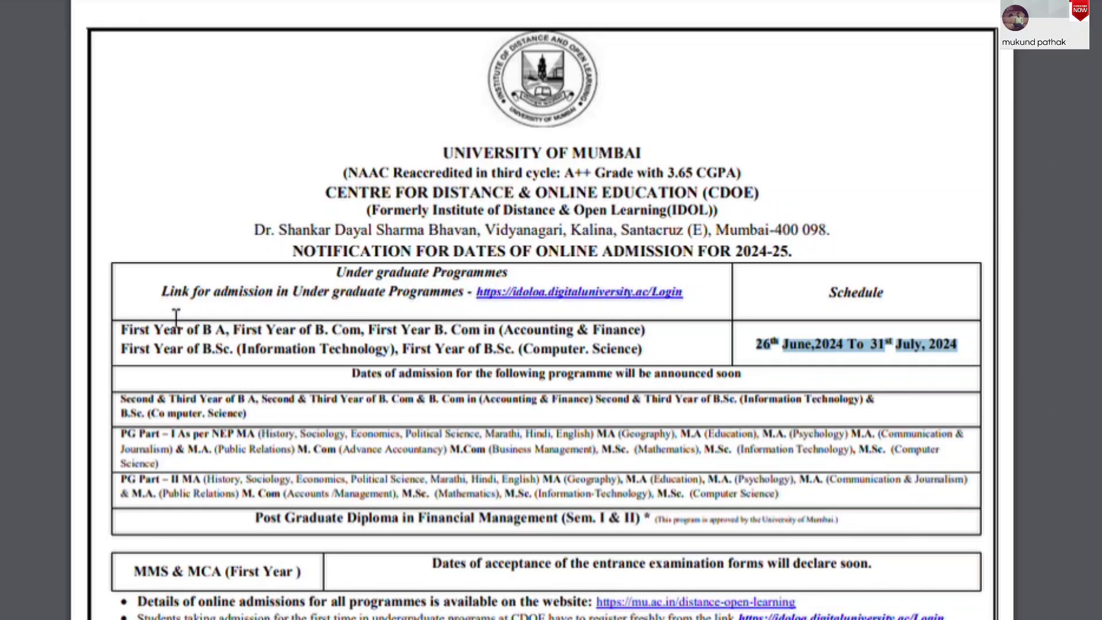
Step: Review the undergraduate programme list, including B.Com and B.Sc. (IT), and open undergraduate registration
left_click_drag(161, 291, 469, 302)
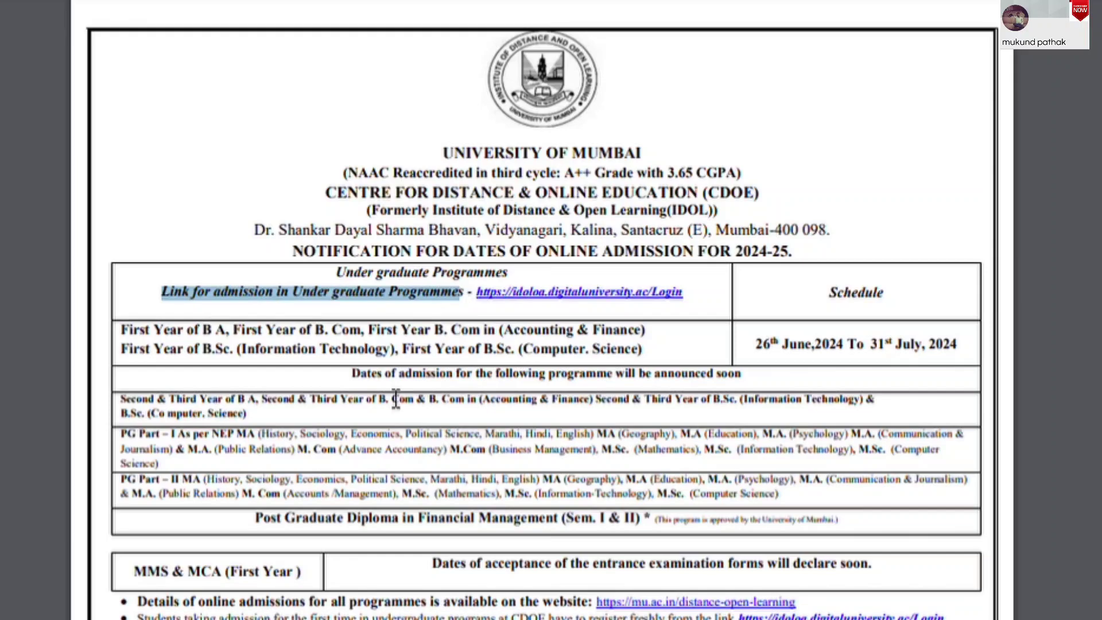
left_click(216, 347)
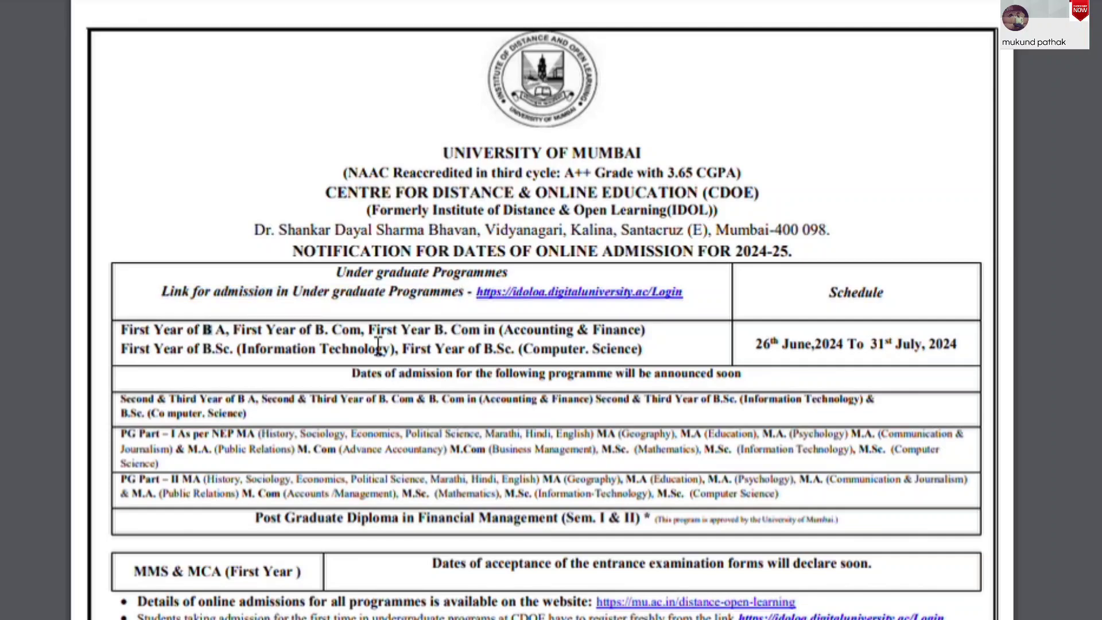
left_click_drag(316, 338, 658, 338)
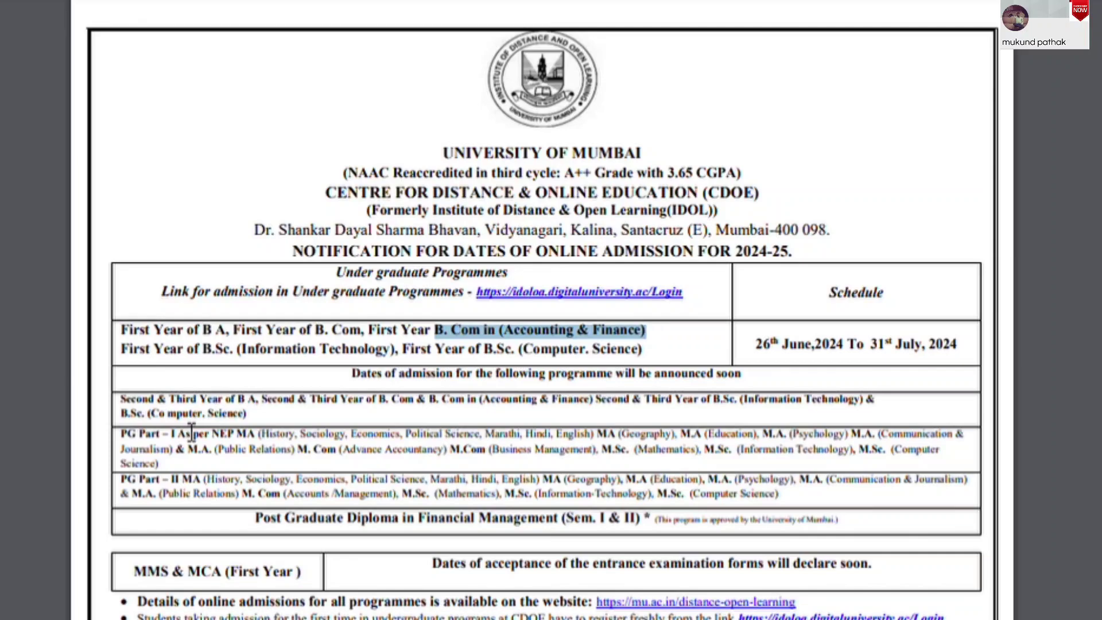
left_click_drag(203, 348, 381, 357)
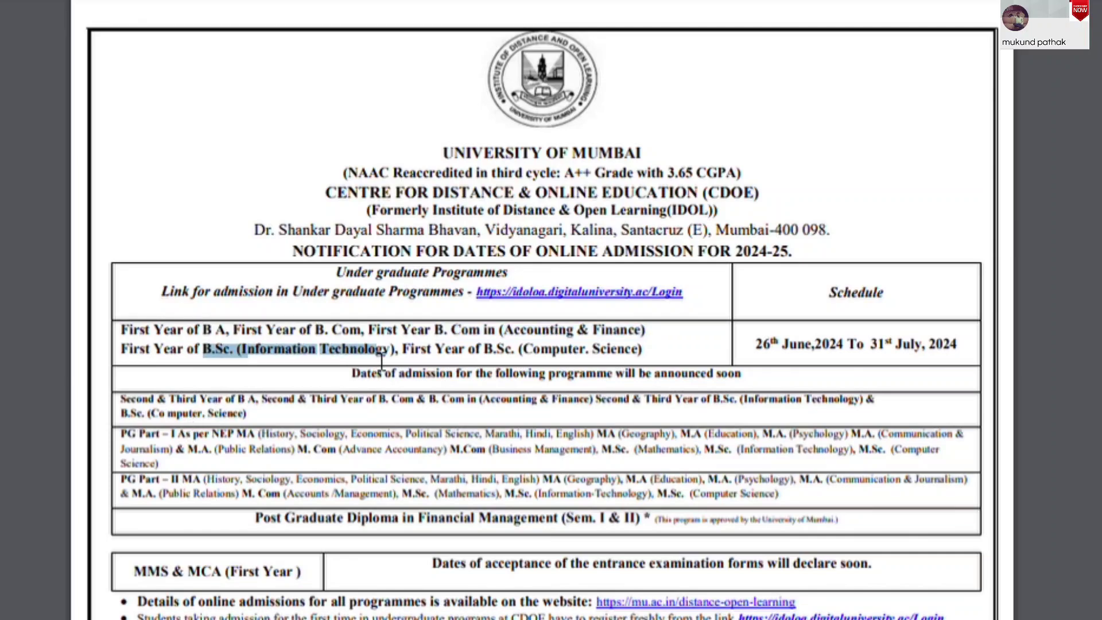
left_click_drag(495, 352, 673, 357)
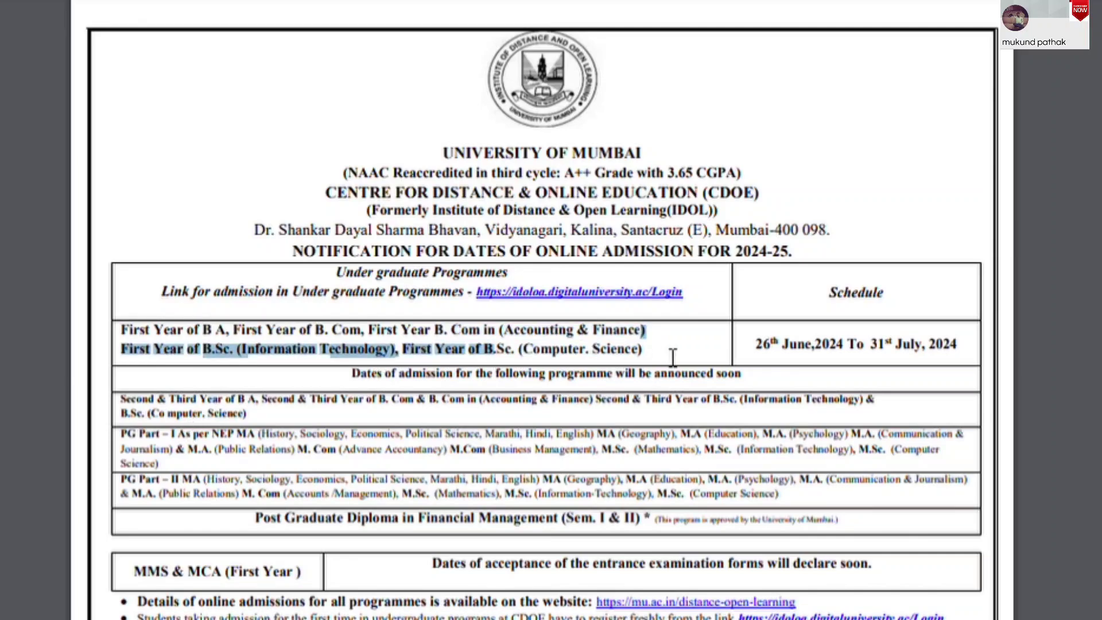
left_click(673, 357)
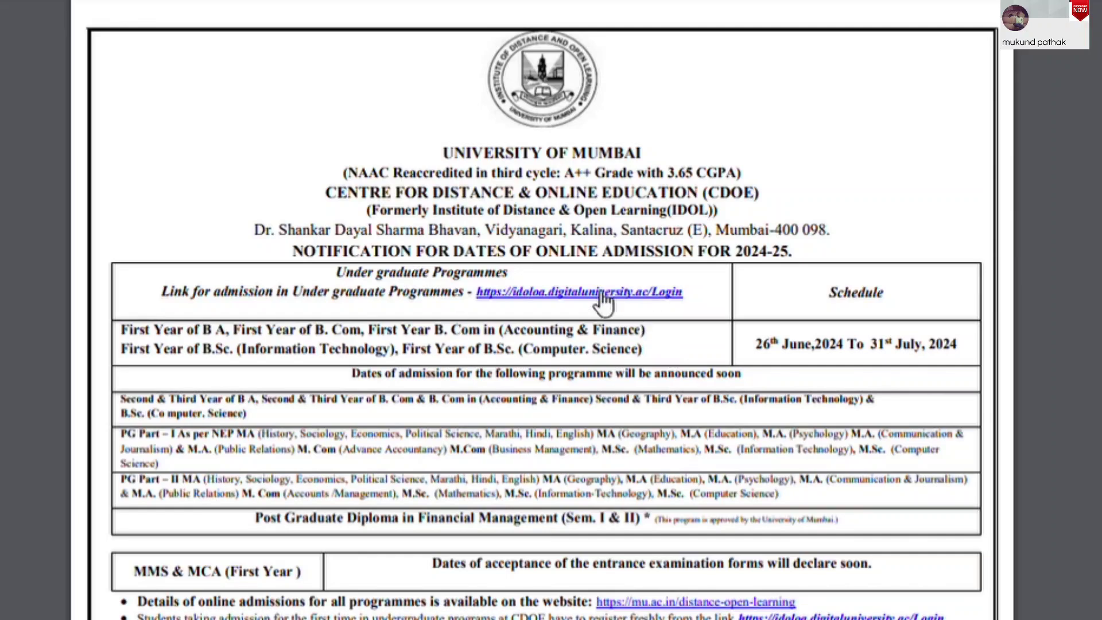
left_click(586, 292)
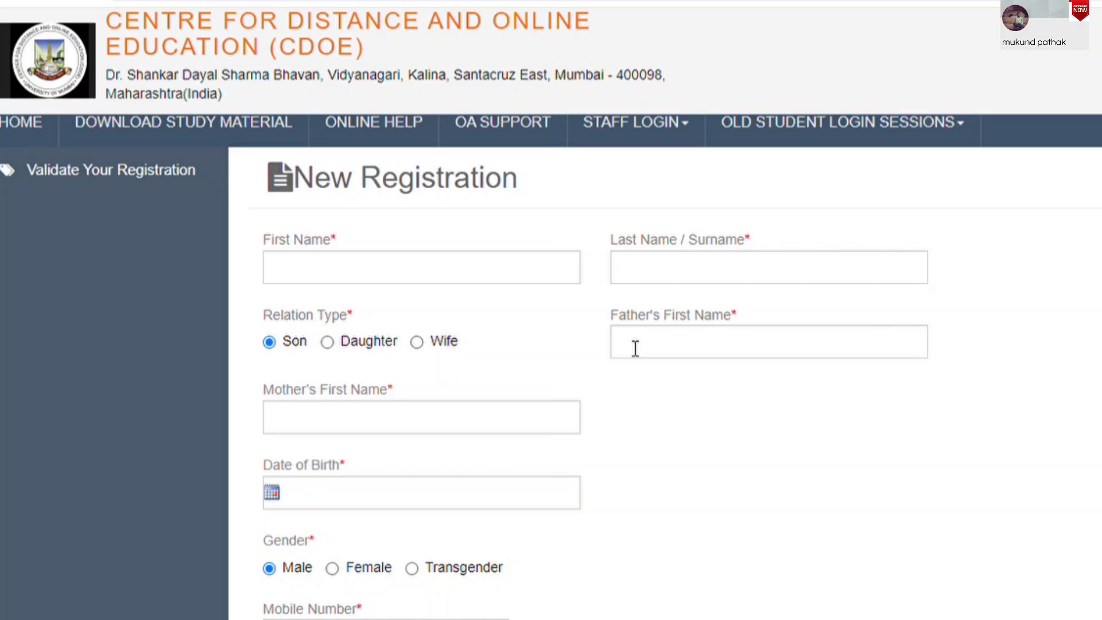
Step: Fill in the parents' first names and pick 10 July 2024 as date of birth
left_click(693, 343)
left_click(312, 415)
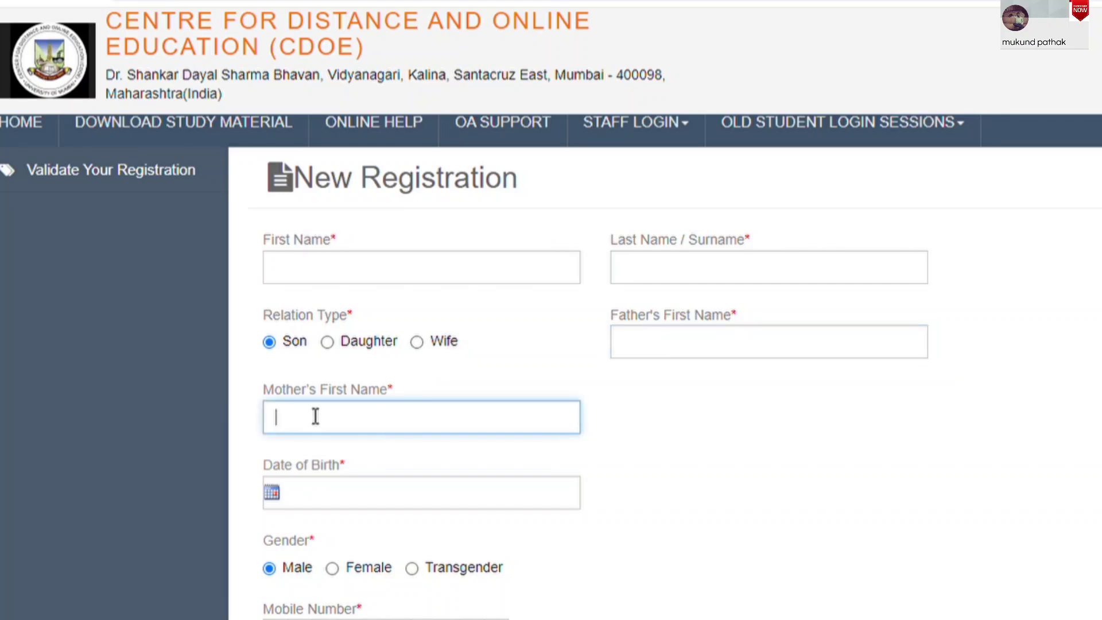
left_click(319, 494)
scroll(319, 508, "down", 3)
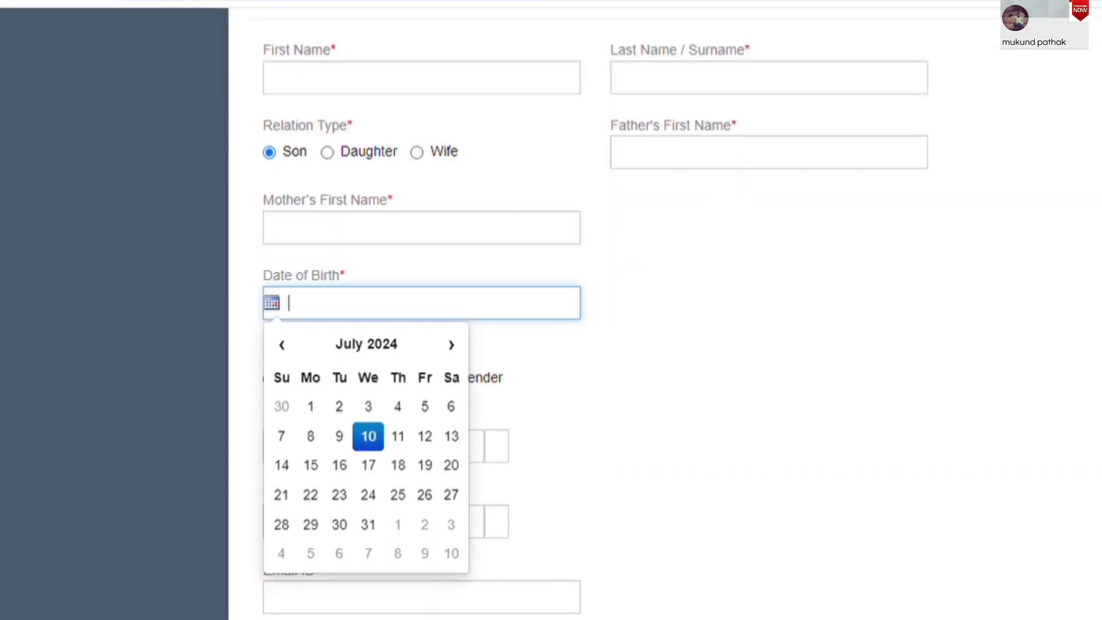
left_click(368, 436)
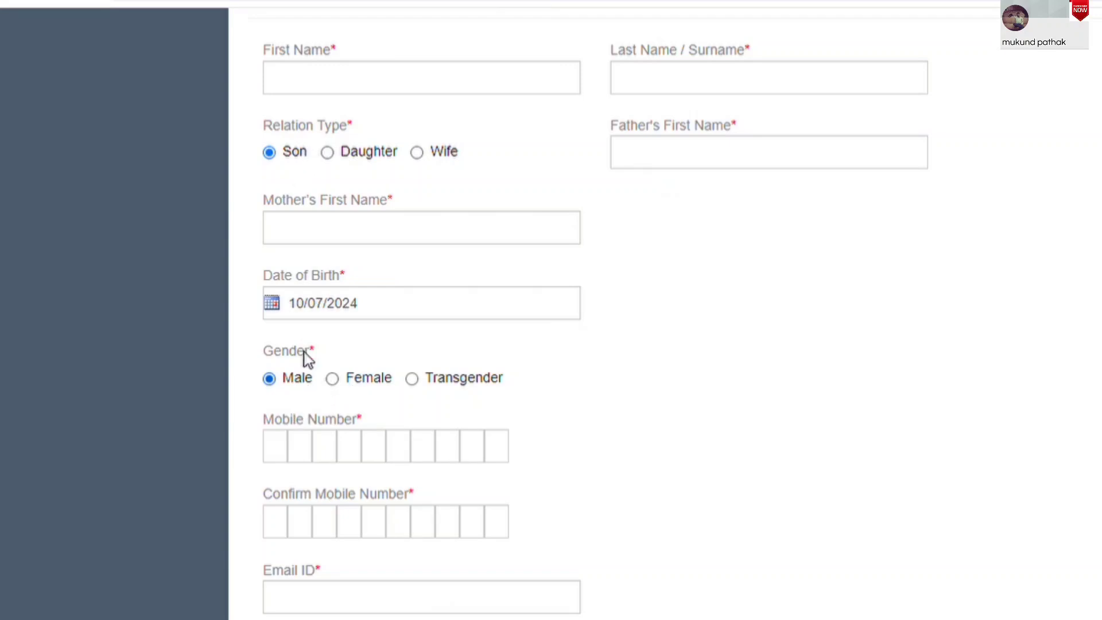
Step: Set the relation type to Daughter and fill in the mobile number and email
left_click(339, 156)
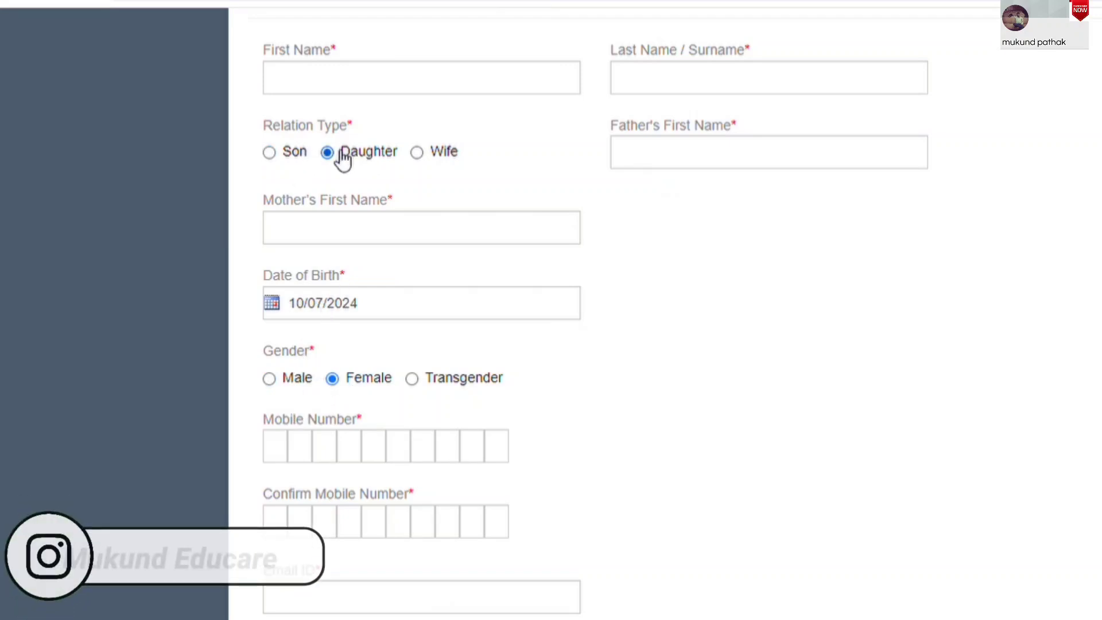
left_click(435, 165)
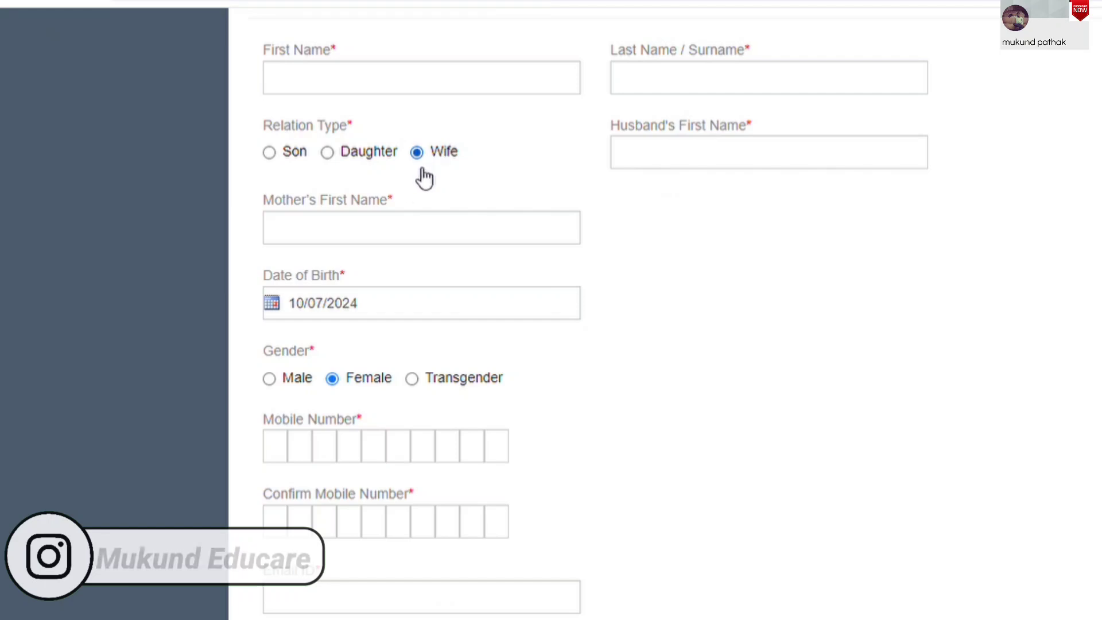
left_click(366, 154)
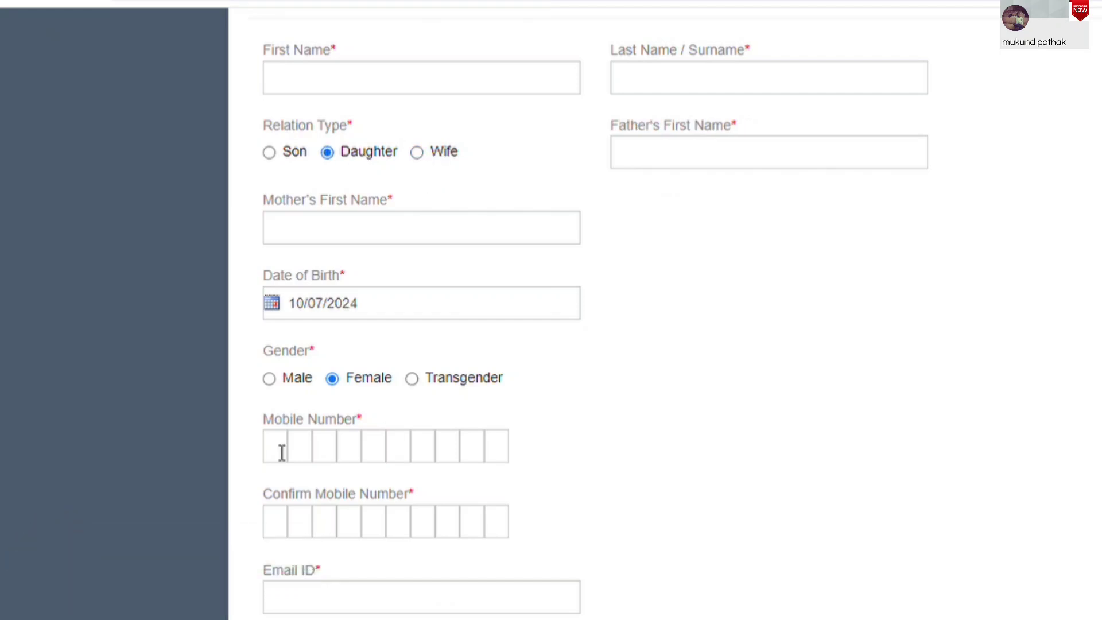
scroll(519, 454, "down", 1)
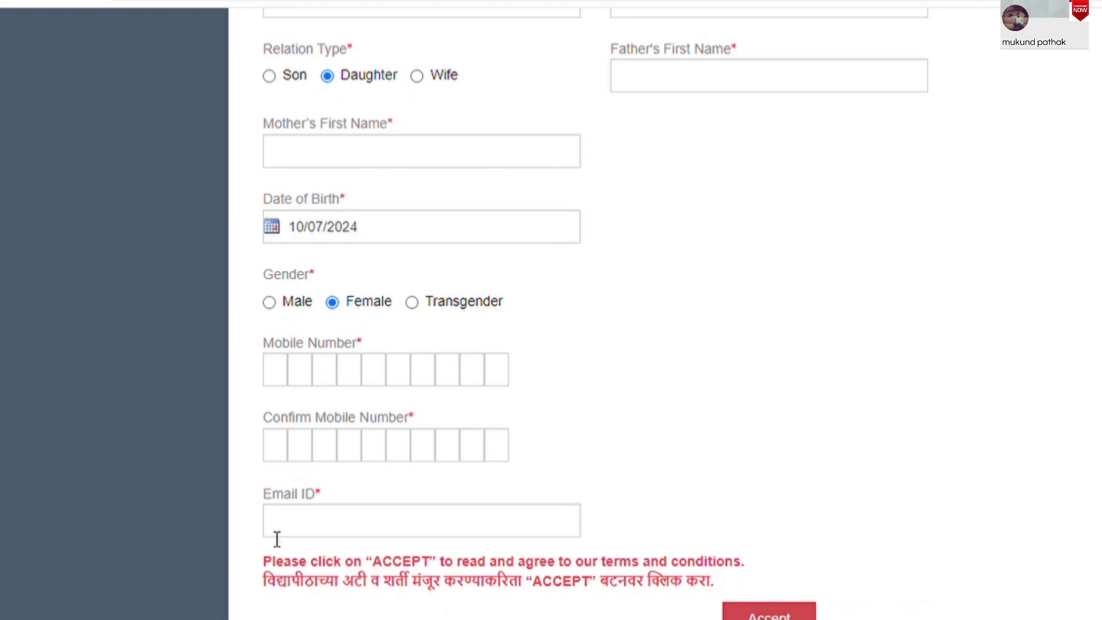
left_click(276, 520)
key("shift+Tab")
scroll(552, 313, "up", 3)
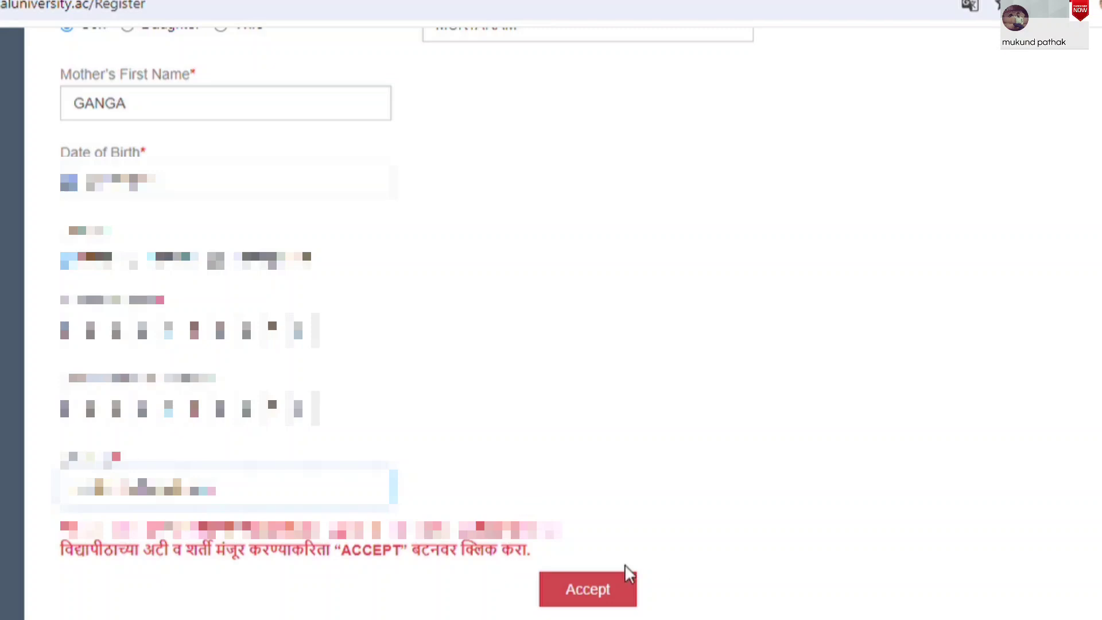
Step: Open the Candidate/Student Agreement and review the photograph, 72–150 dpi scan and email requirements
left_click(607, 603)
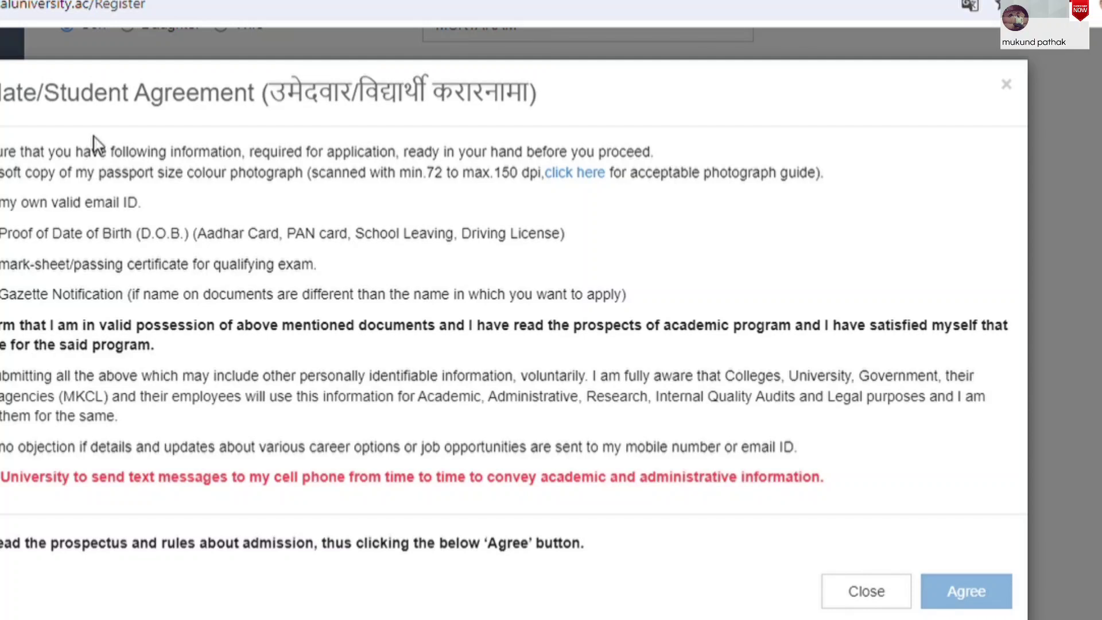
left_click_drag(1, 175, 286, 184)
left_click(285, 184)
left_click_drag(400, 179, 535, 182)
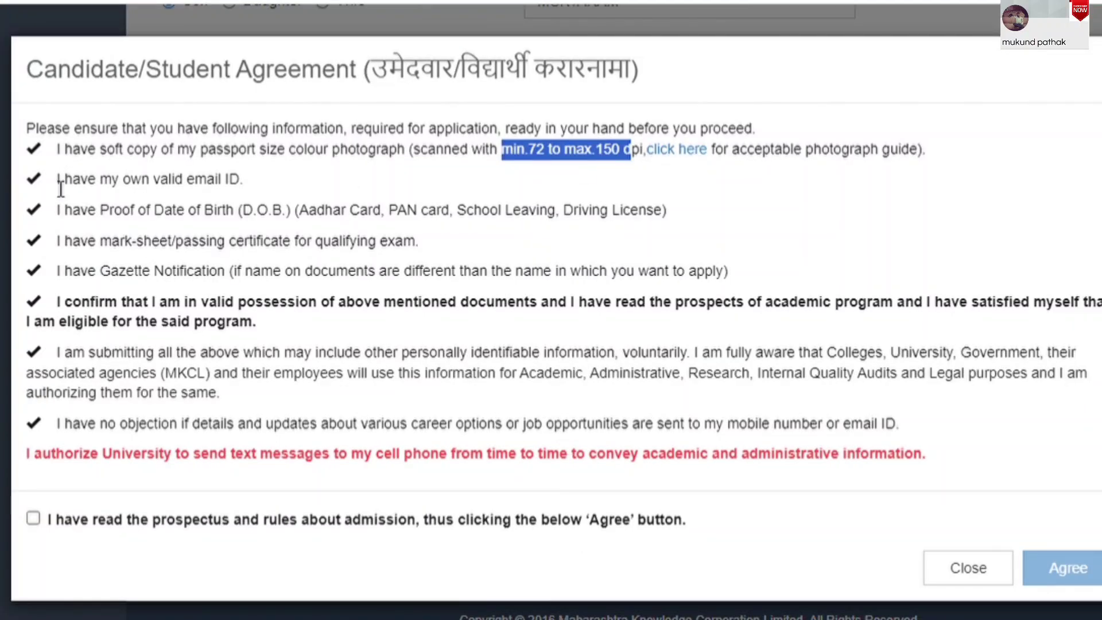
left_click_drag(56, 182, 248, 192)
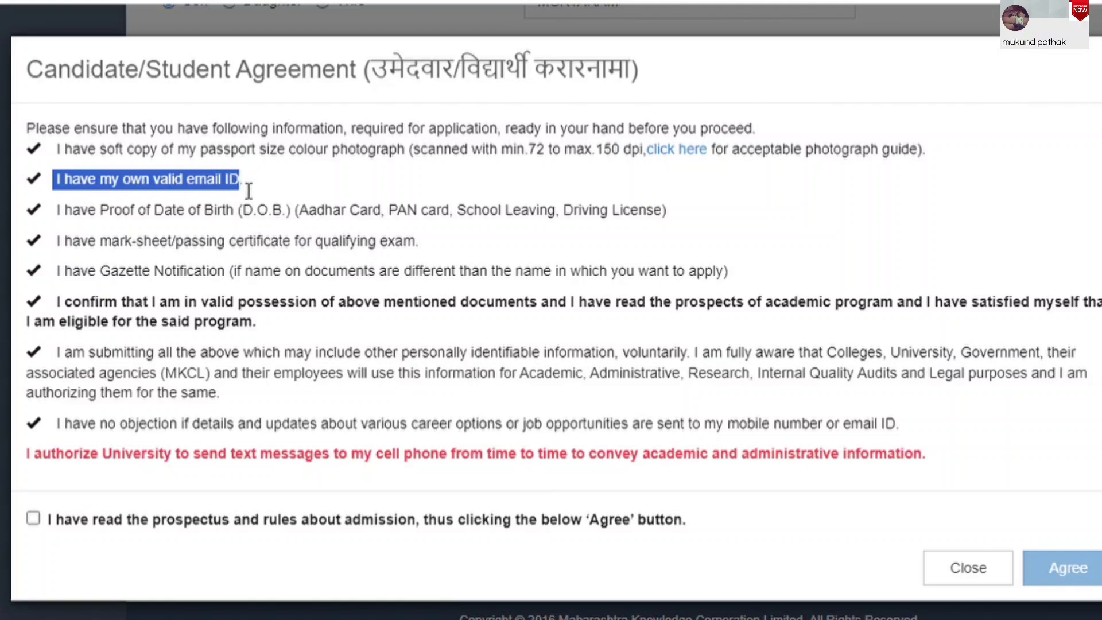
Step: Review the date-of-birth proof, mark-sheet and Gazette Notification requirements
left_click_drag(62, 218, 701, 215)
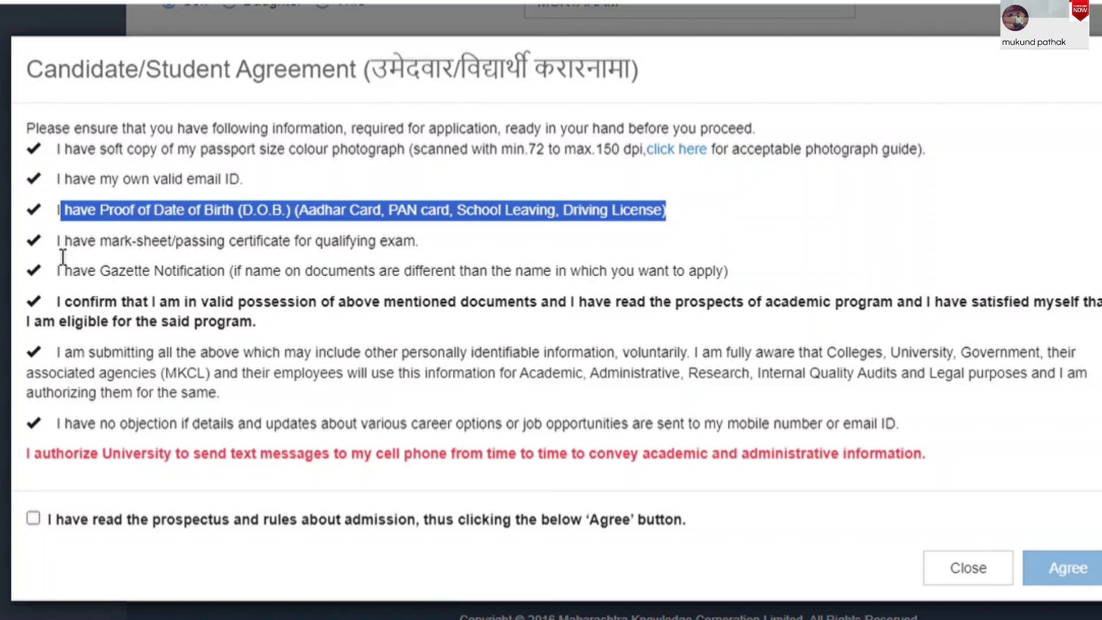
left_click_drag(60, 255, 426, 255)
left_click(426, 254)
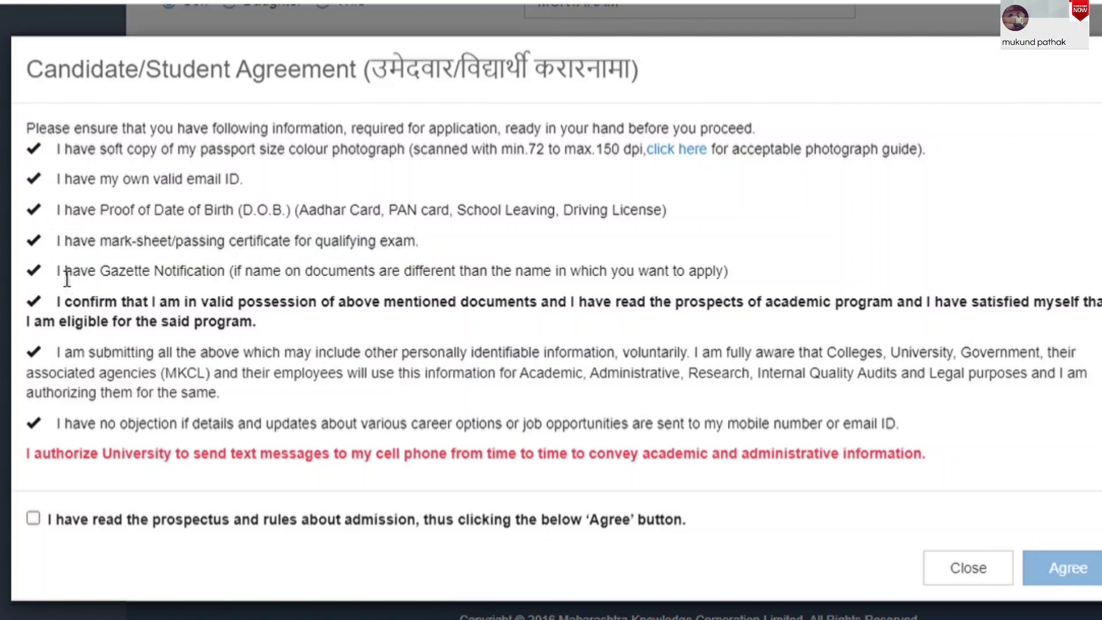
left_click_drag(58, 275, 729, 287)
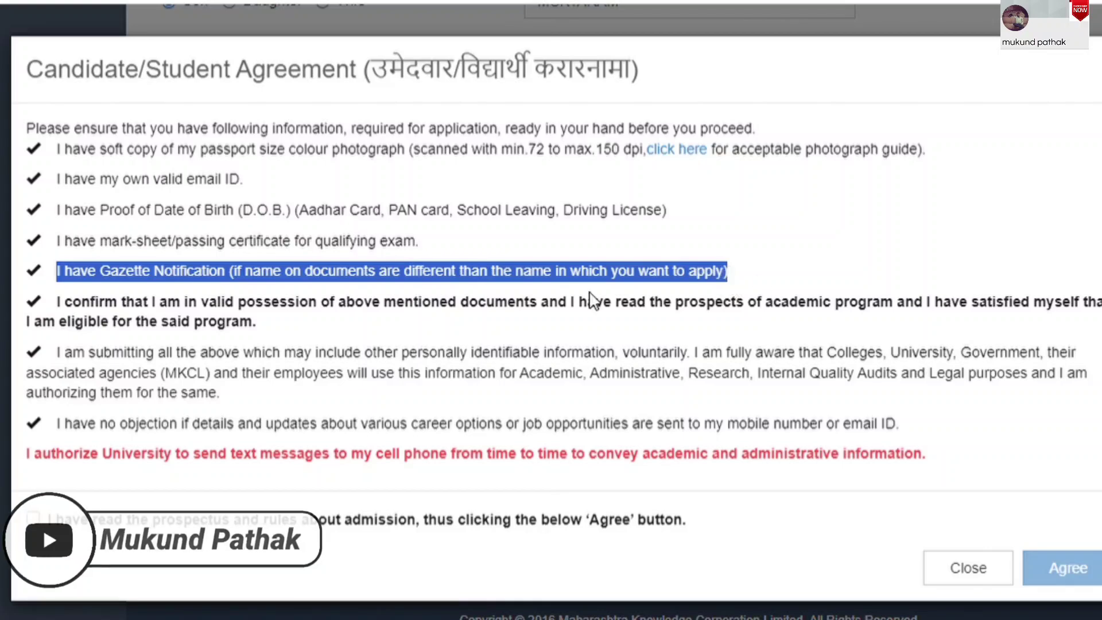
left_click(167, 300)
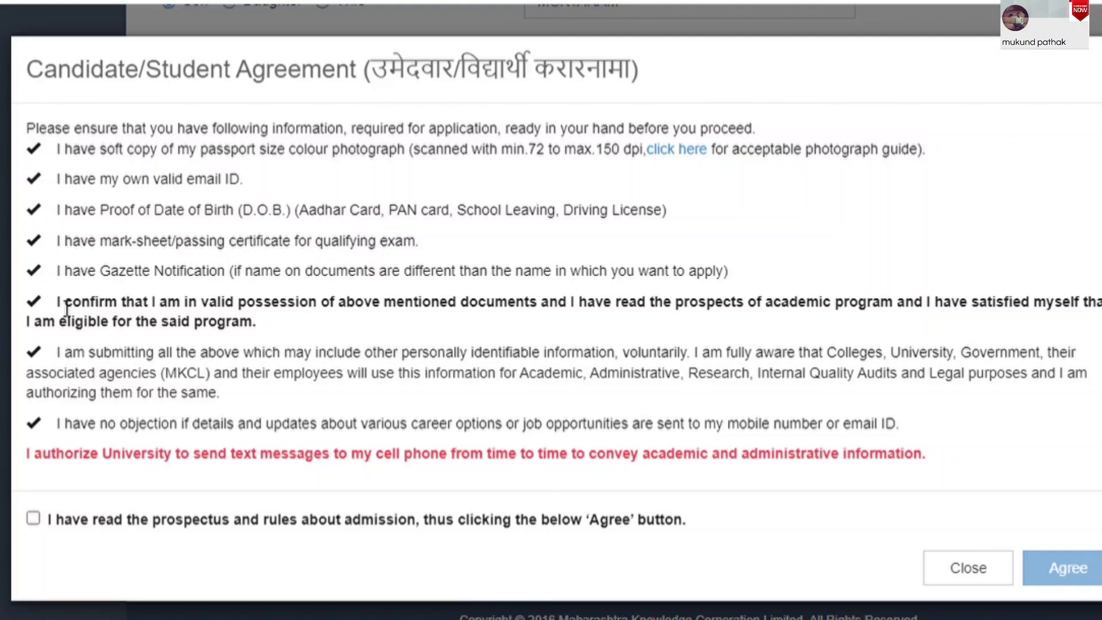
Step: Confirm reading the prospectus and rules, accept the agreement, and submit the registration
left_click_drag(58, 304, 170, 308)
left_click_drag(203, 307, 259, 325)
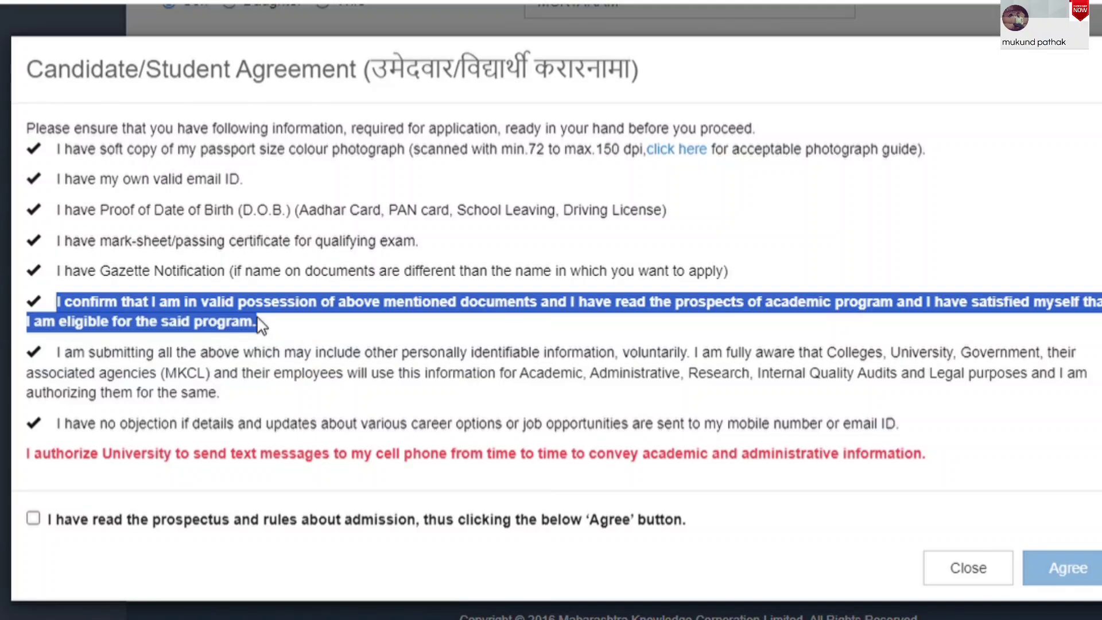
left_click(189, 356)
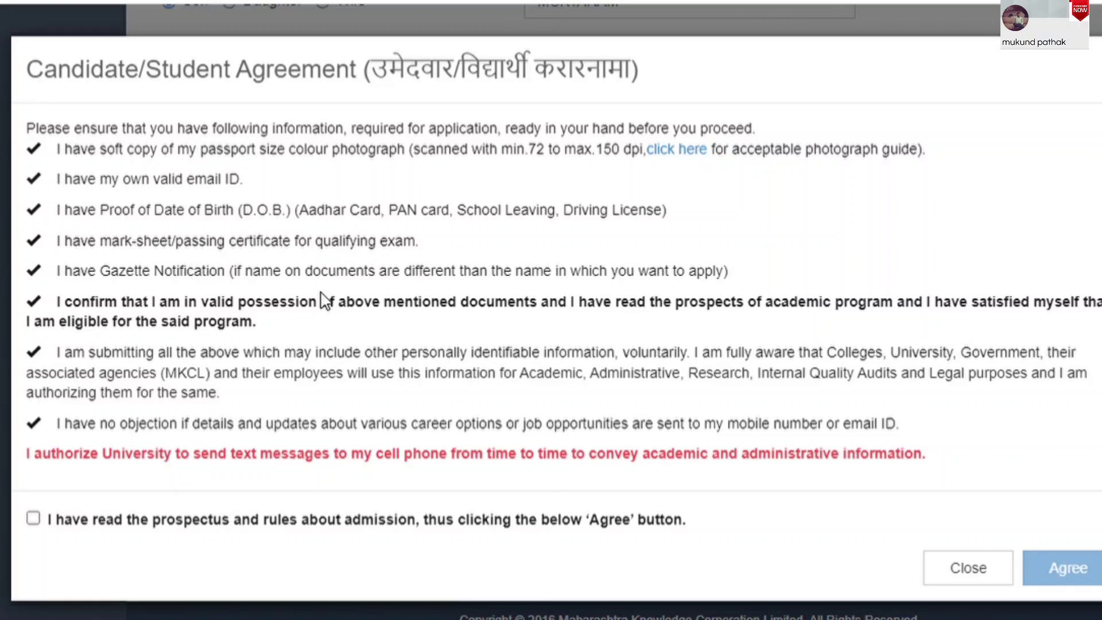
left_click(33, 519)
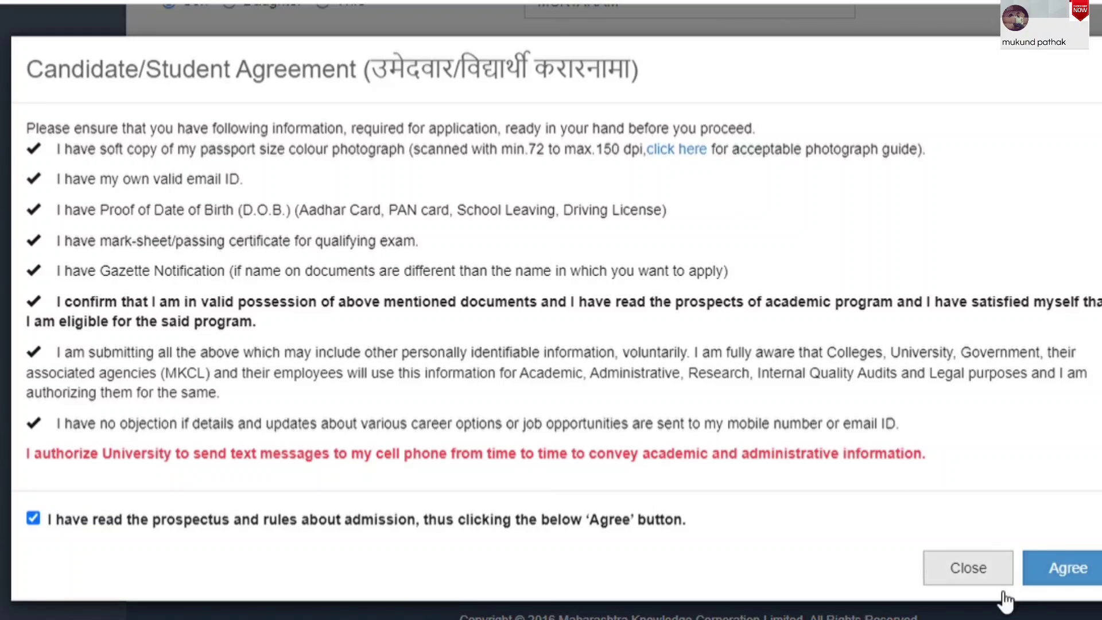
left_click(1067, 576)
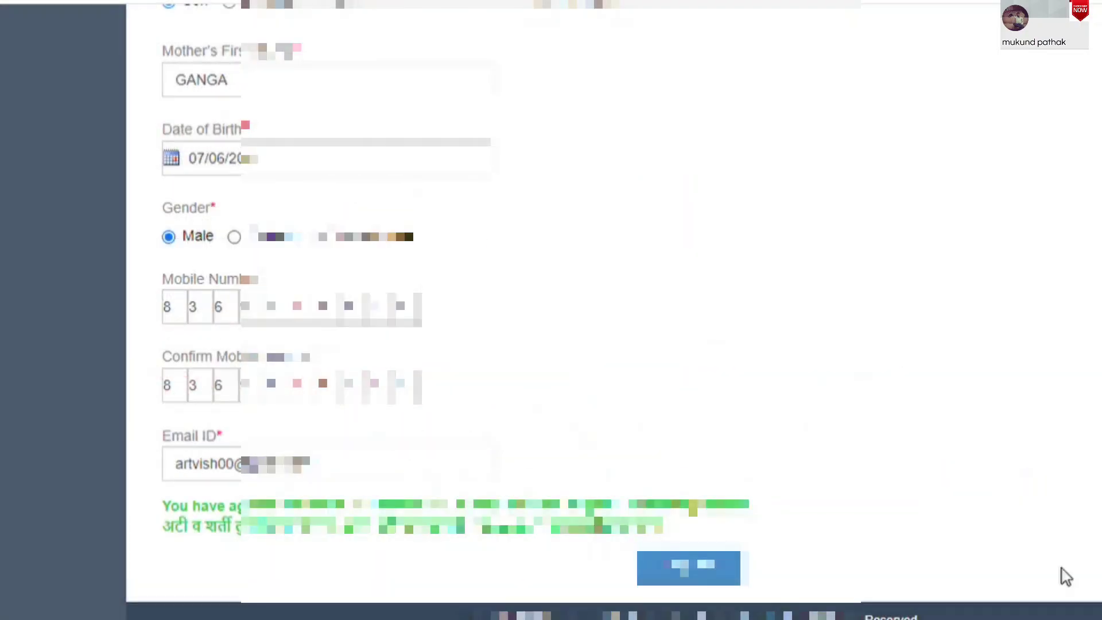
left_click(697, 578)
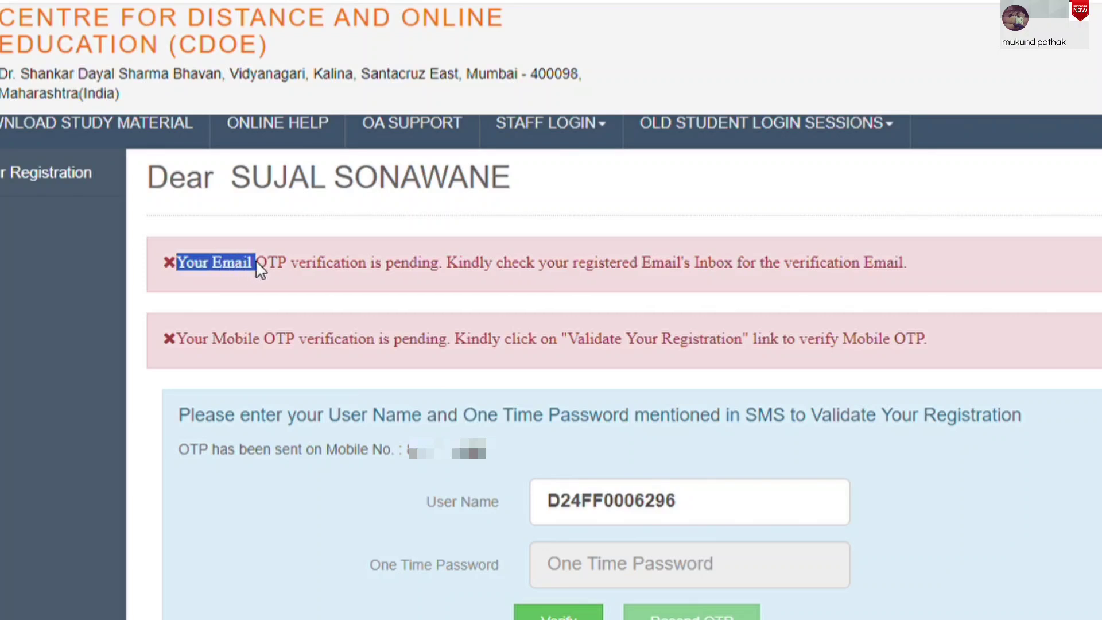
Step: Review the pending email and mobile verification notices and the pre-filled user name on the SMS validation form
left_click_drag(257, 262, 655, 293)
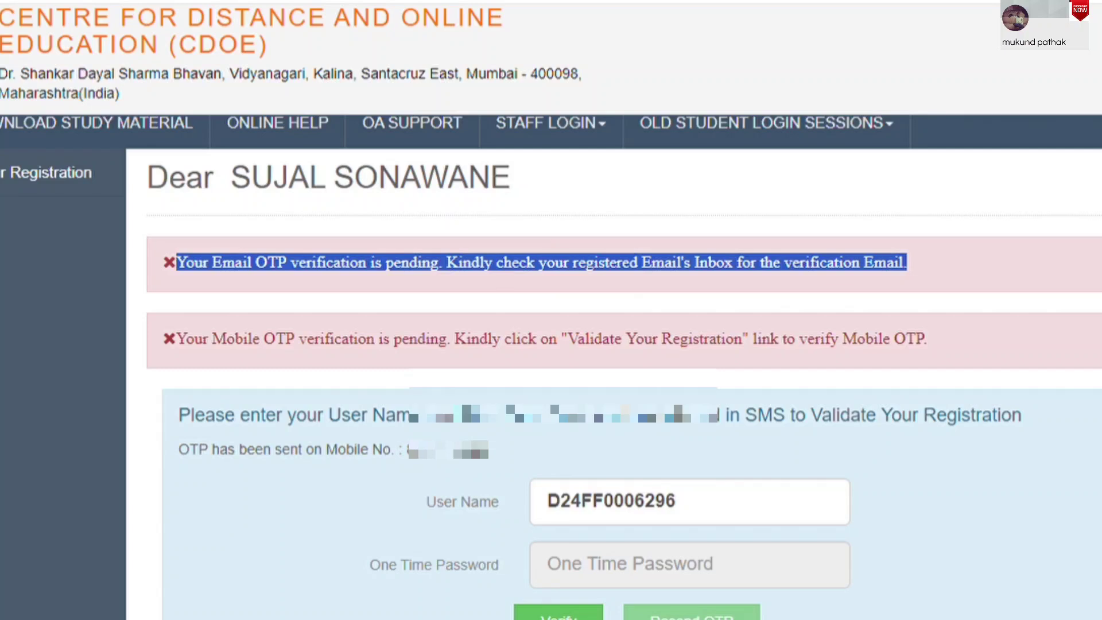
scroll(863, 314, "down", 1)
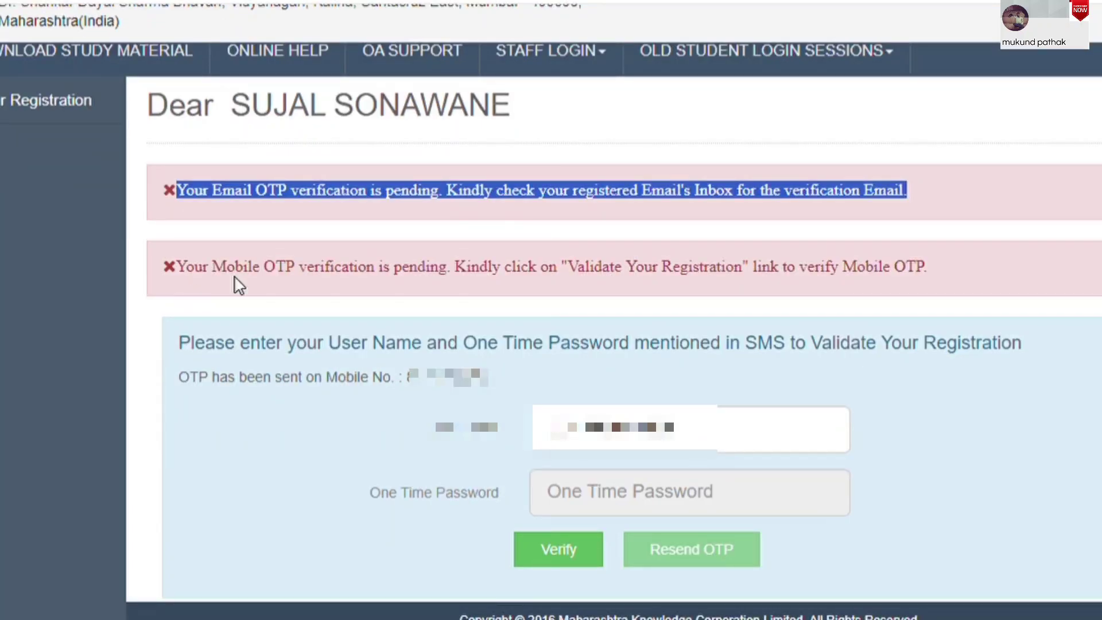
left_click_drag(928, 267, 558, 267)
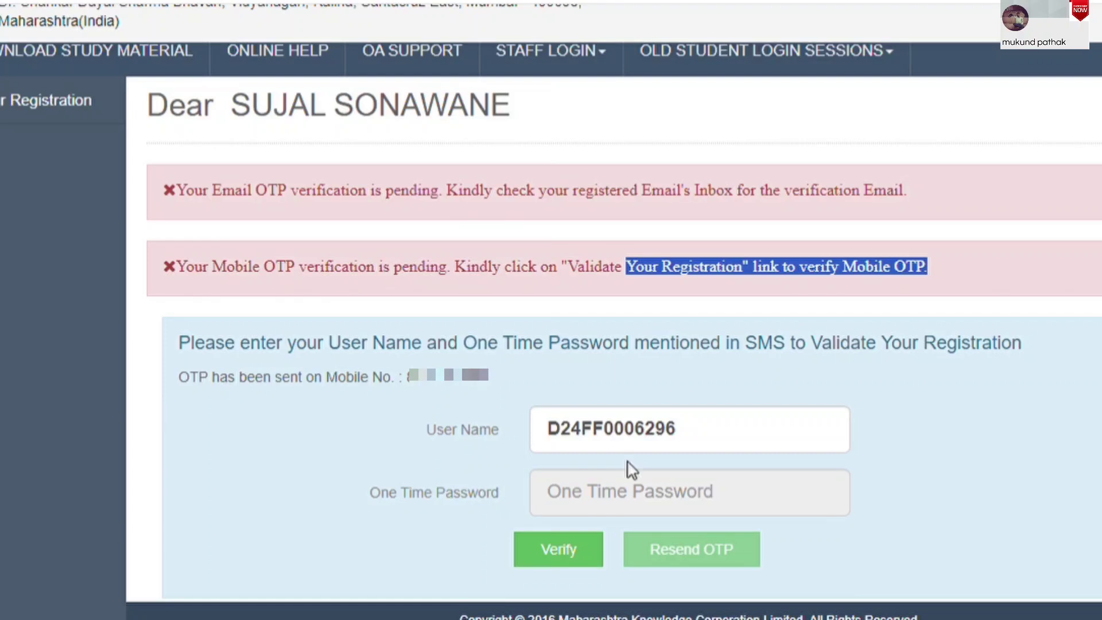
left_click(616, 500)
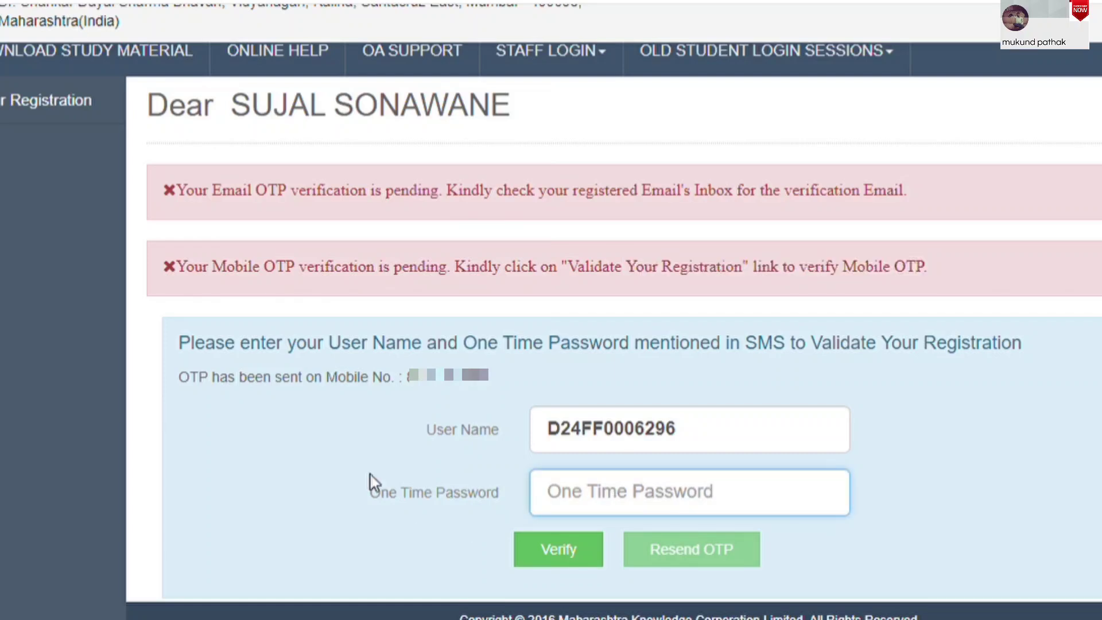
left_click_drag(177, 351, 894, 339)
left_click(1012, 404)
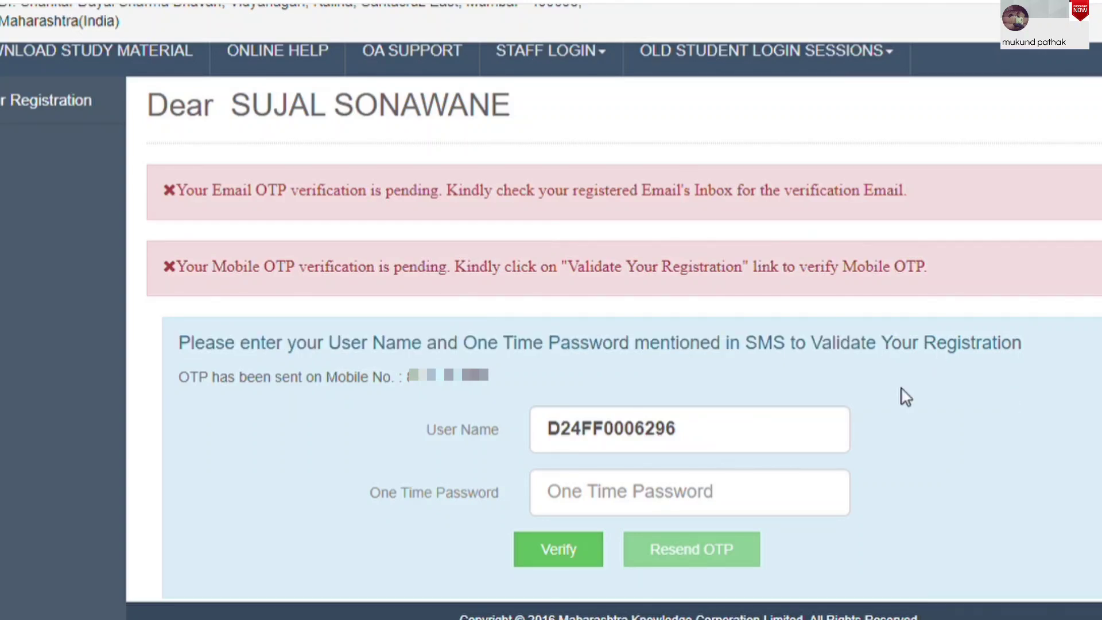
left_click(626, 492)
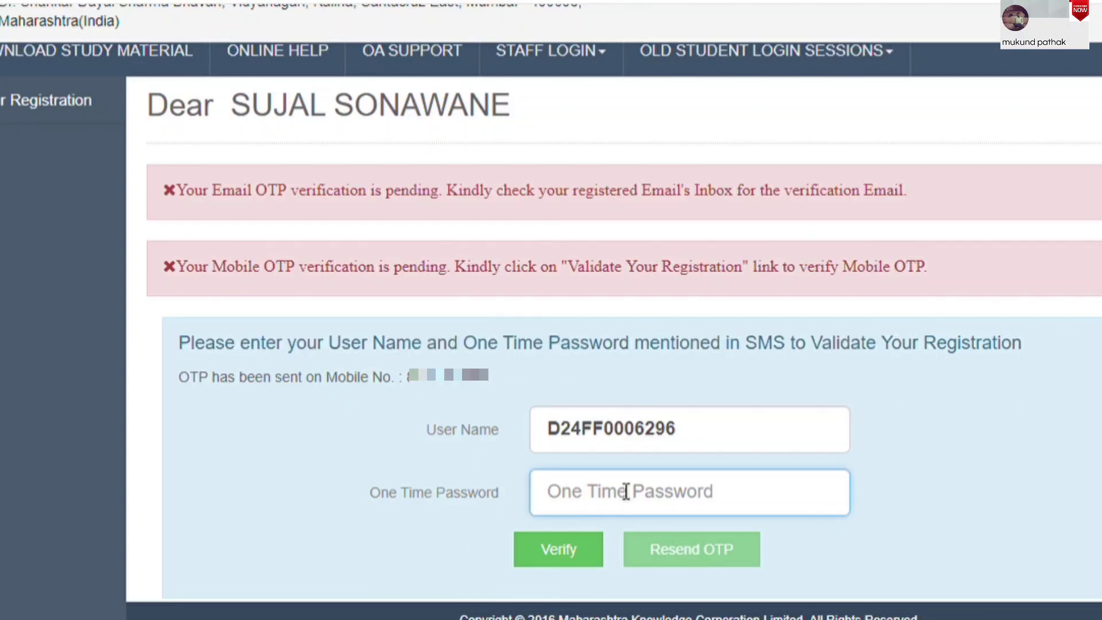
left_click_drag(551, 431, 701, 436)
left_click(702, 436)
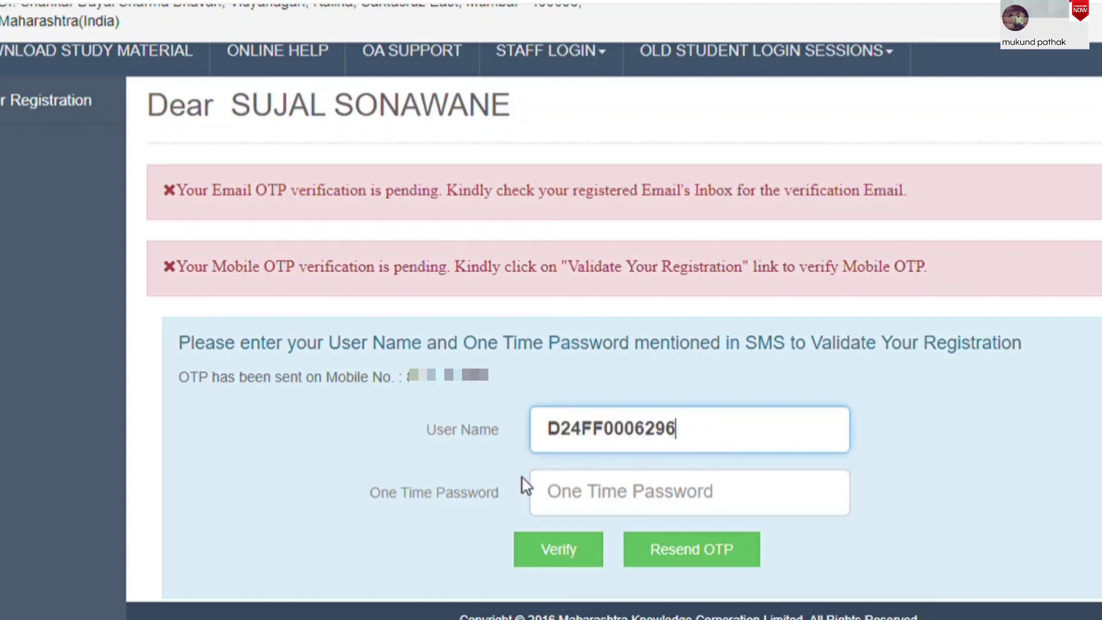
left_click(607, 514)
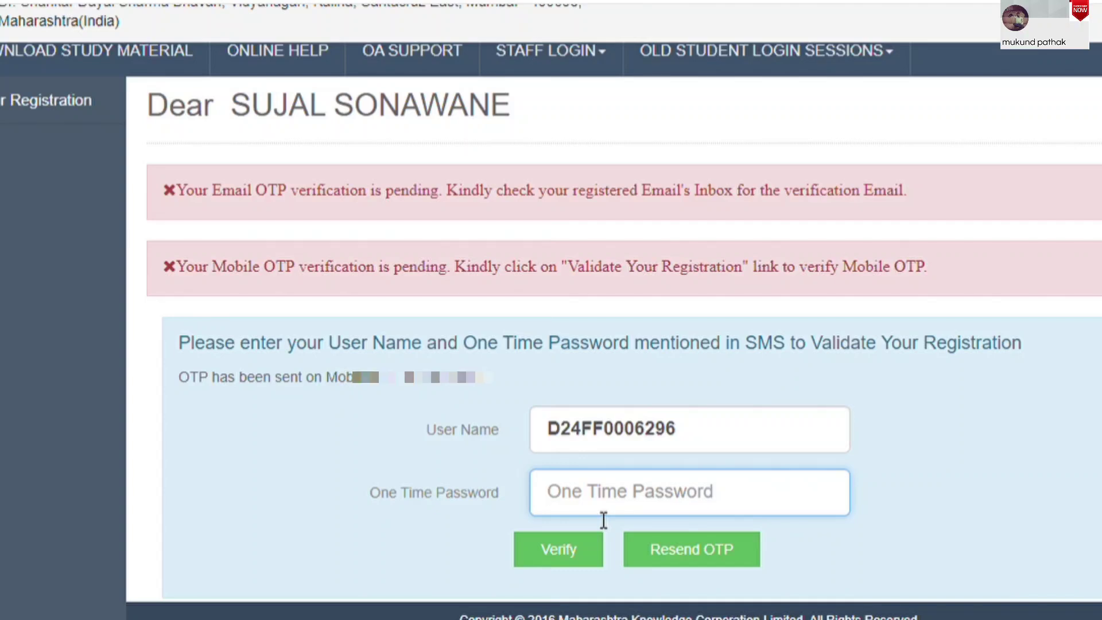
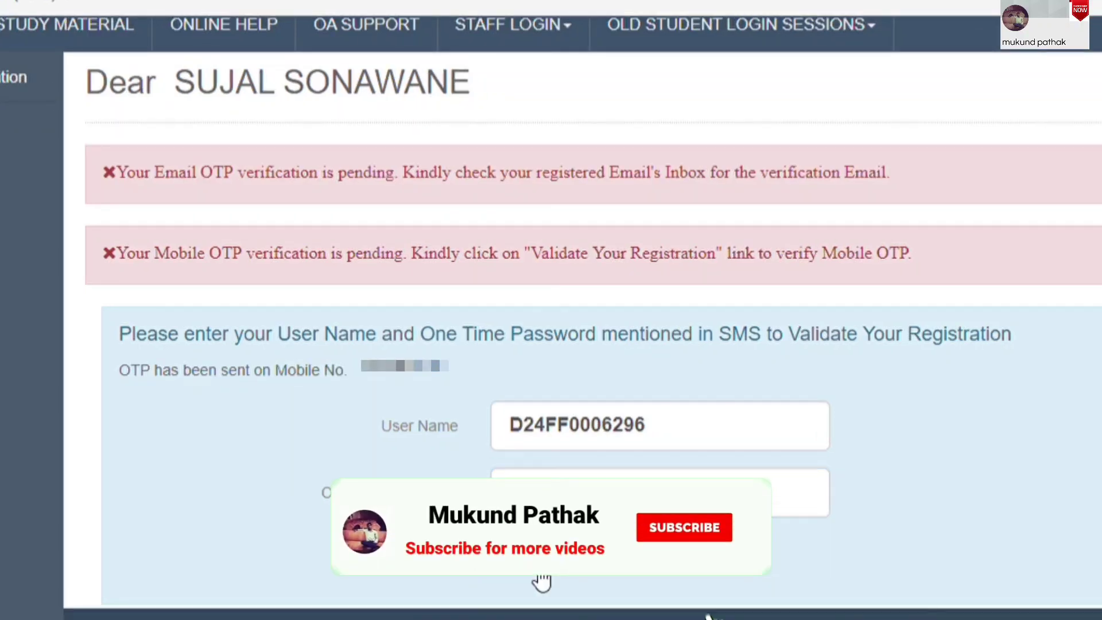
Step: Enter the SMS one-time password and verify the mobile registration
left_click(540, 577)
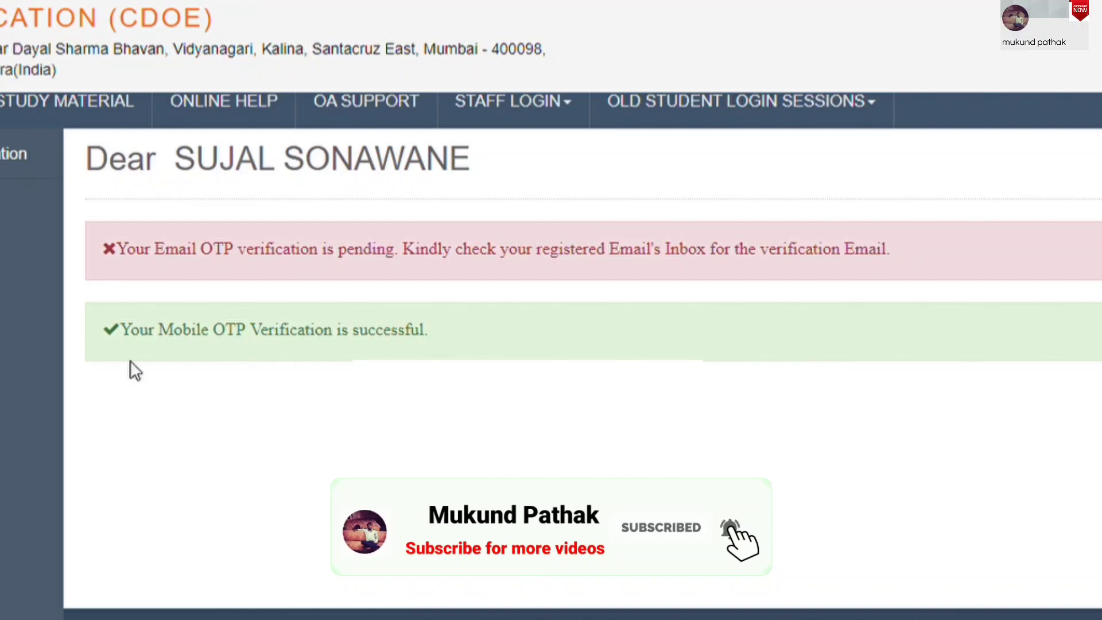
triple_click(274, 247)
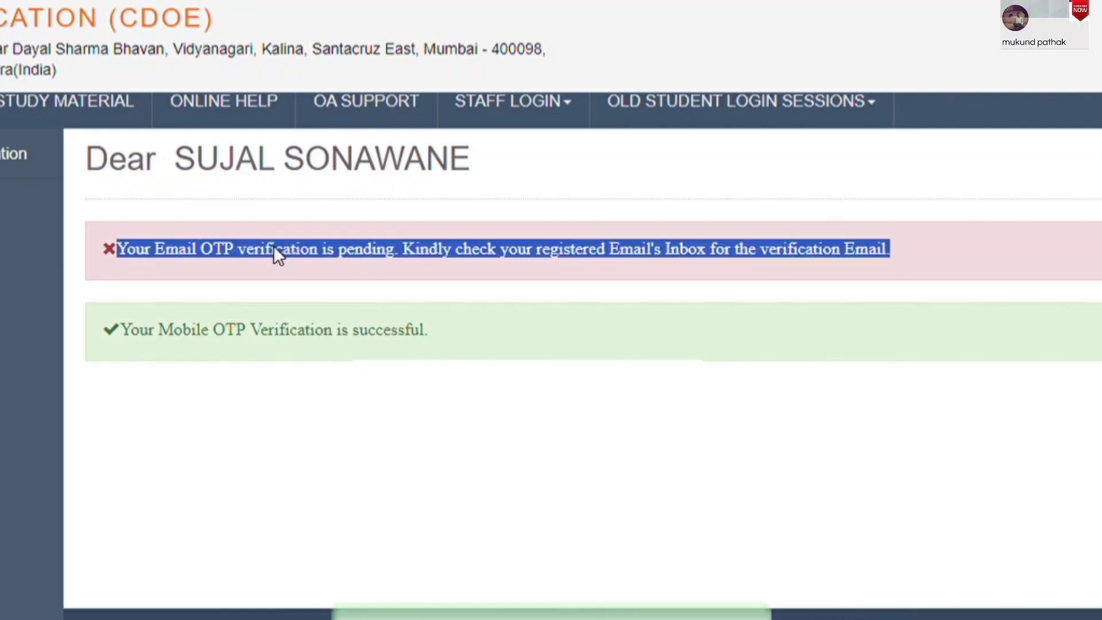
left_click(596, 427)
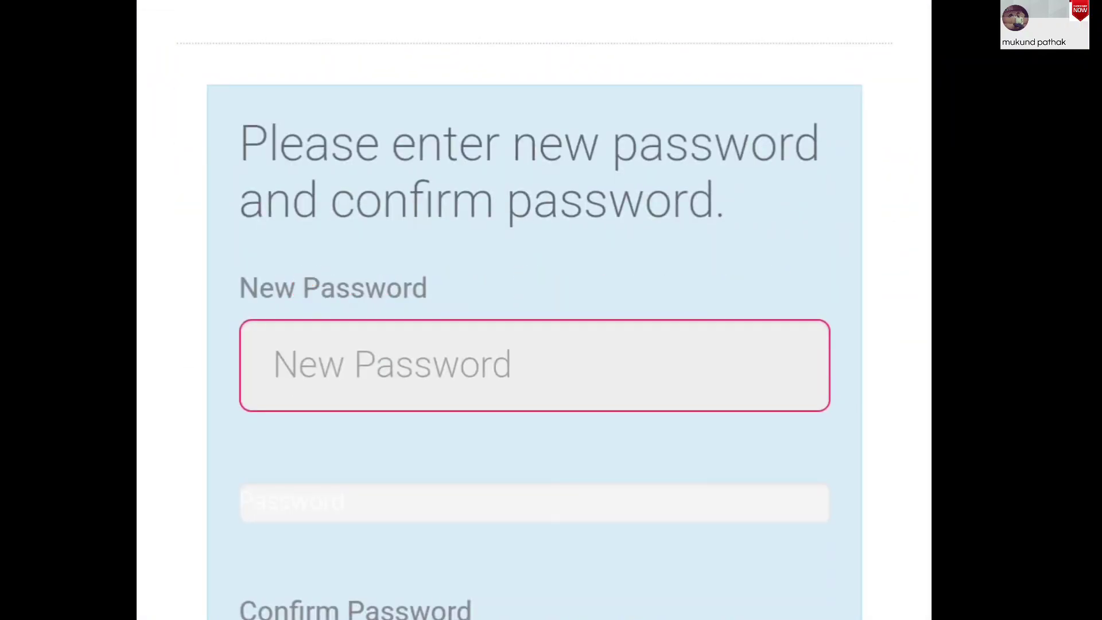
Step: Enter the new account password, declining the browser's suggested password
key("Escape")
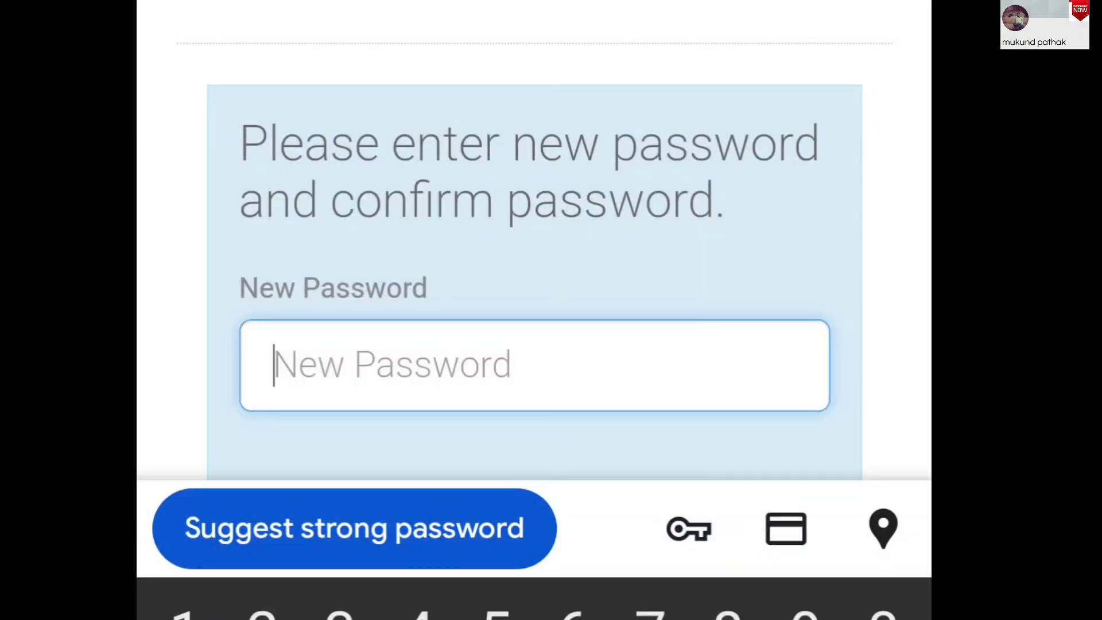
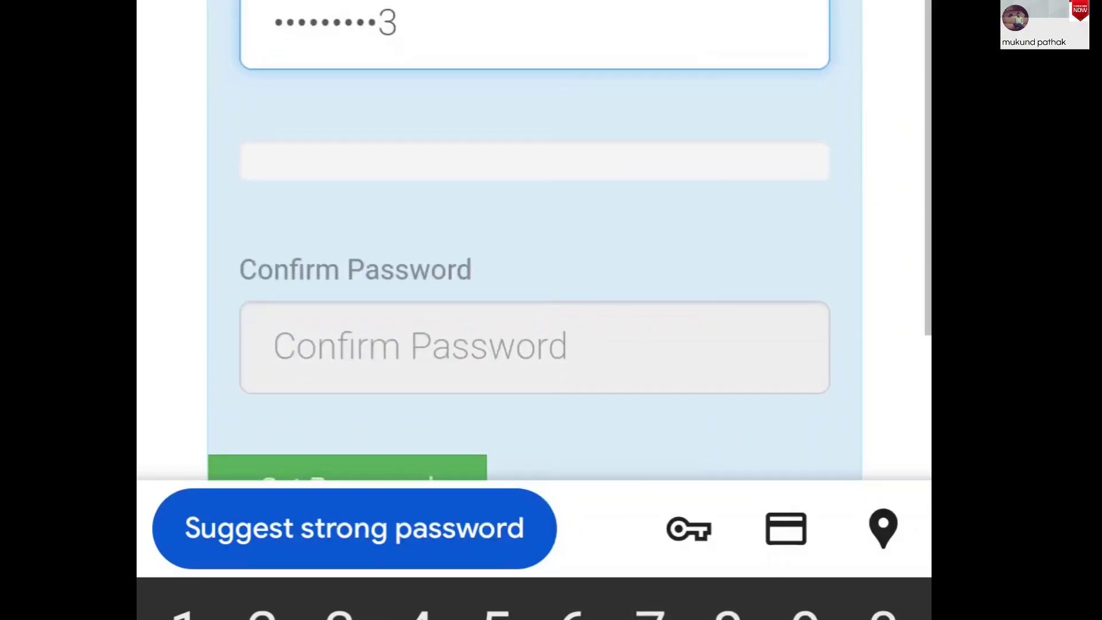
left_click(531, 342)
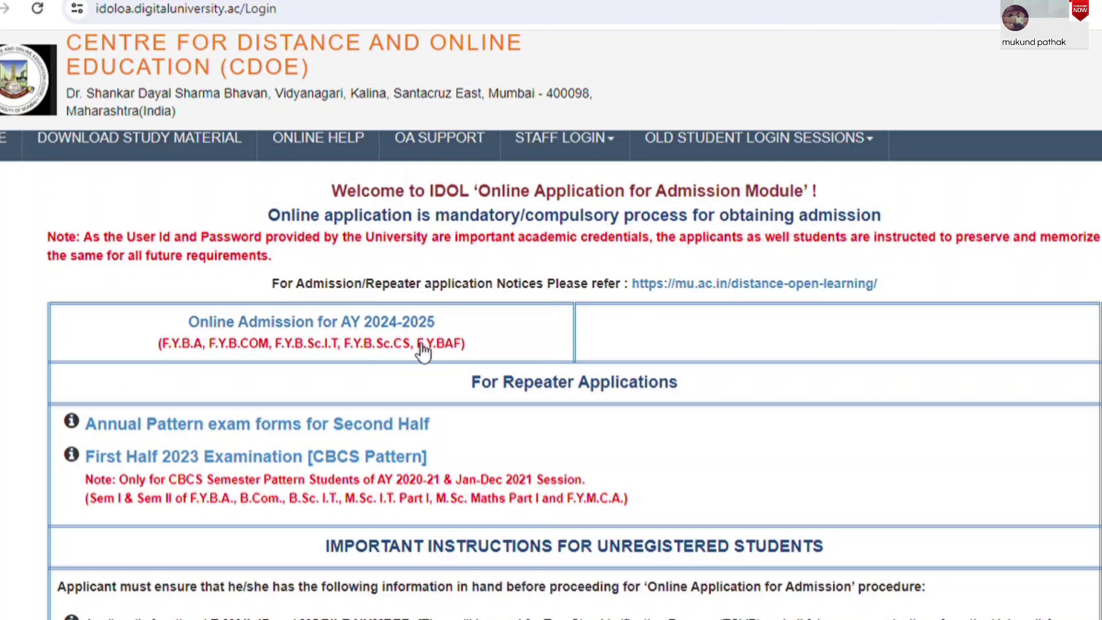
Step: Open the AY 2024-2025 online admission login and enter the generated user name
left_click(360, 326)
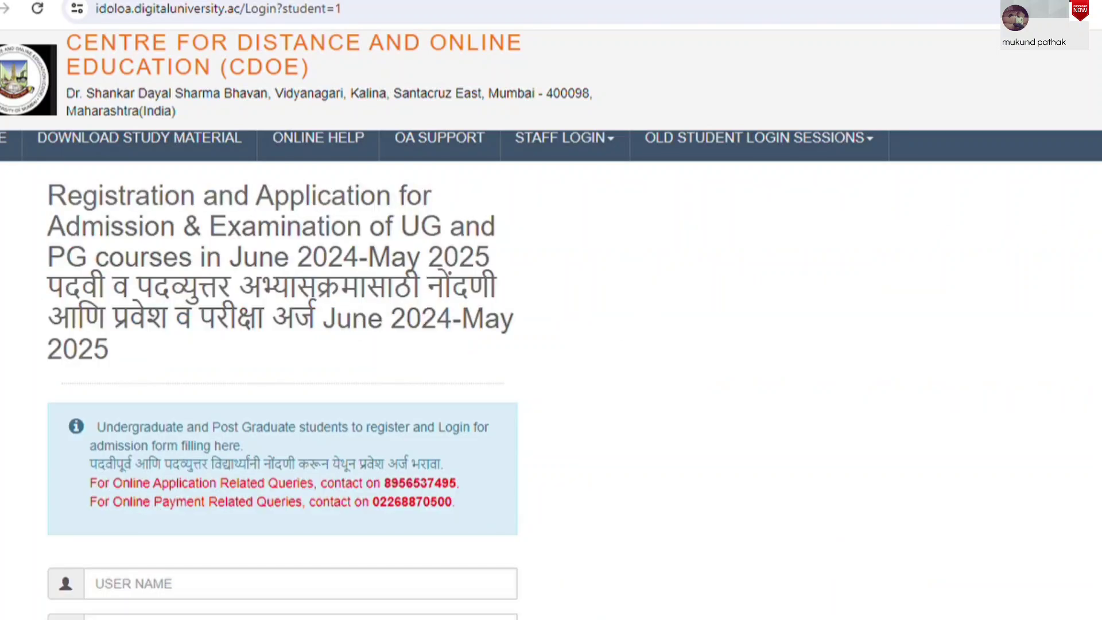
scroll(504, 317, "down", 3)
left_click(278, 435)
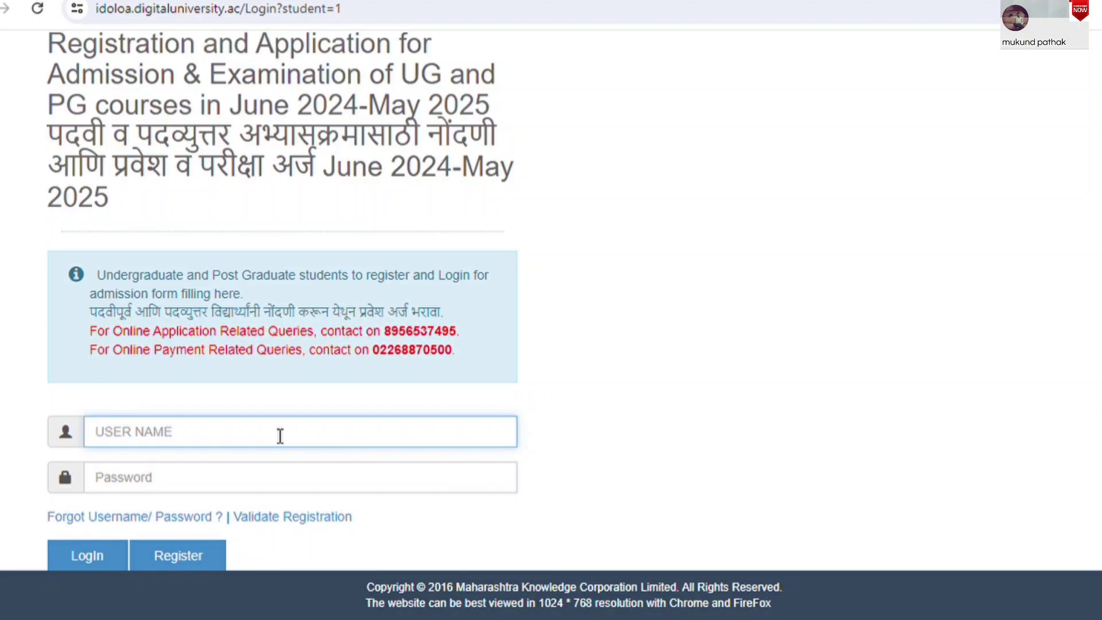
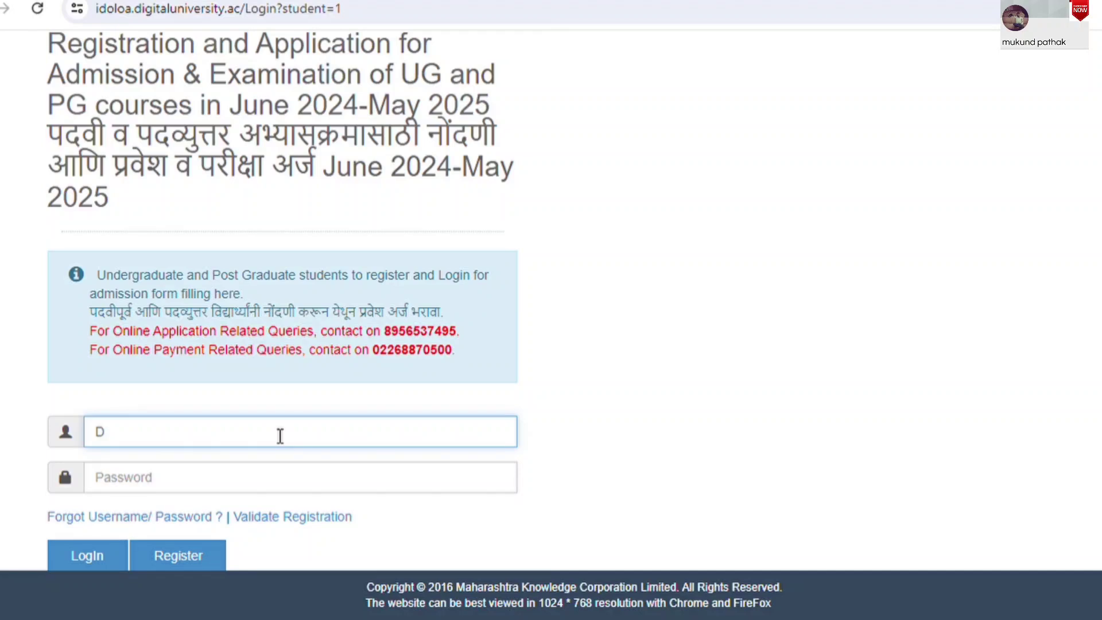
key("Down")
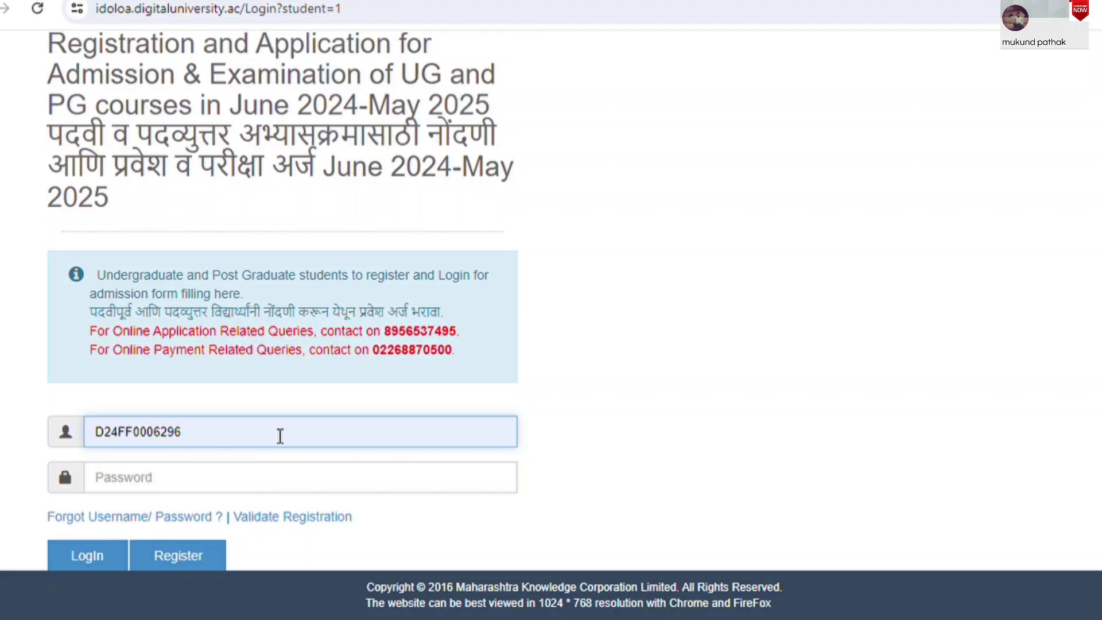
left_click(425, 478)
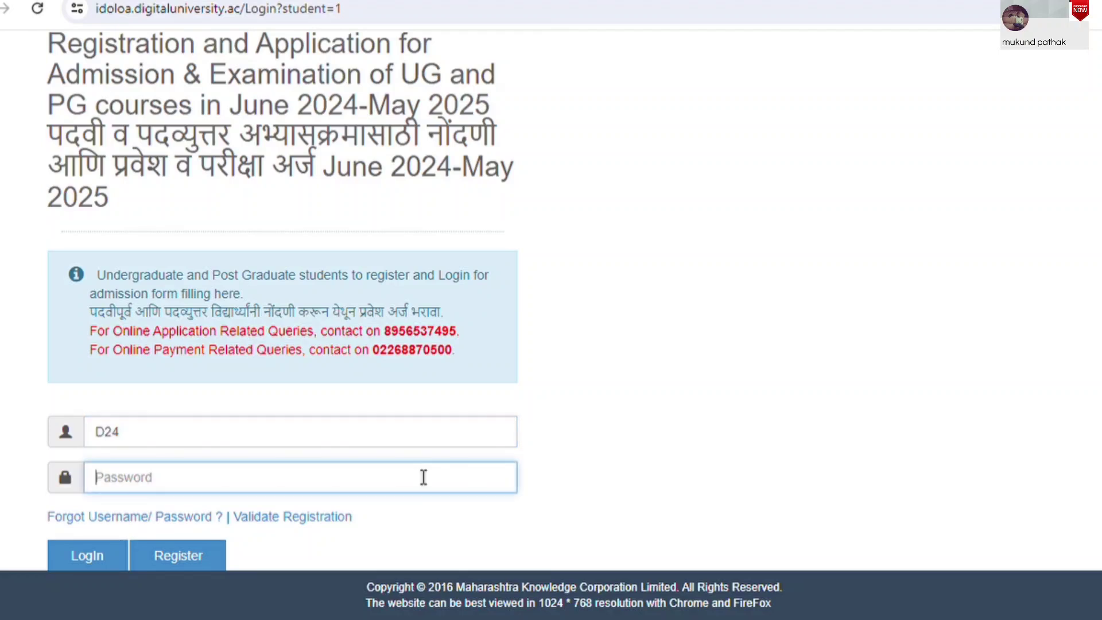
left_click(189, 434)
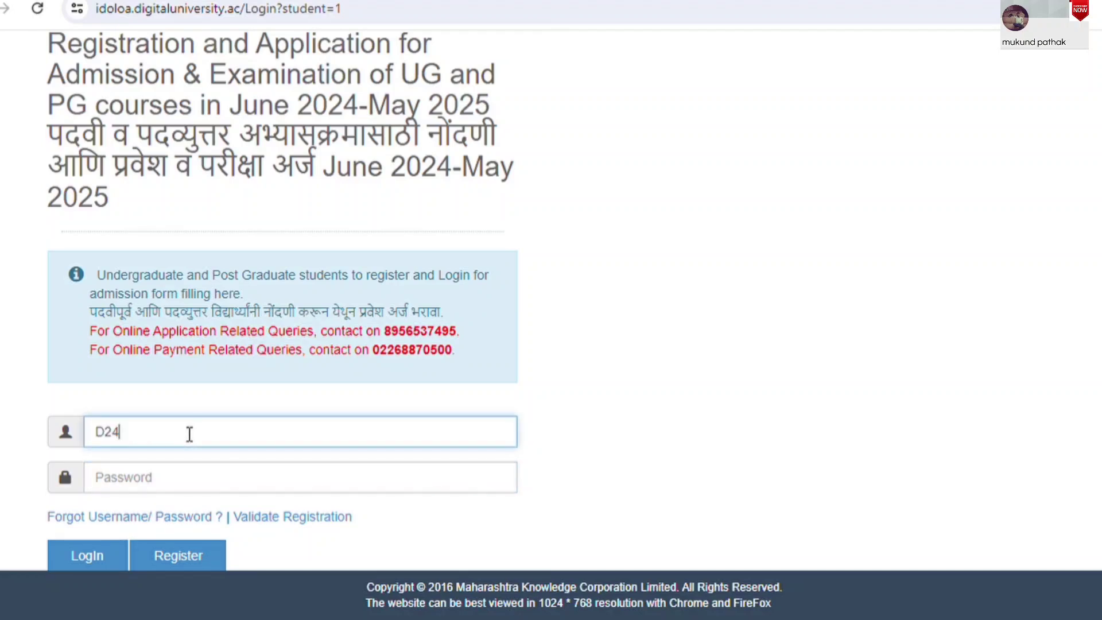
Step: Enter the account password and log in to the student dashboard
left_click(185, 490)
type("****")
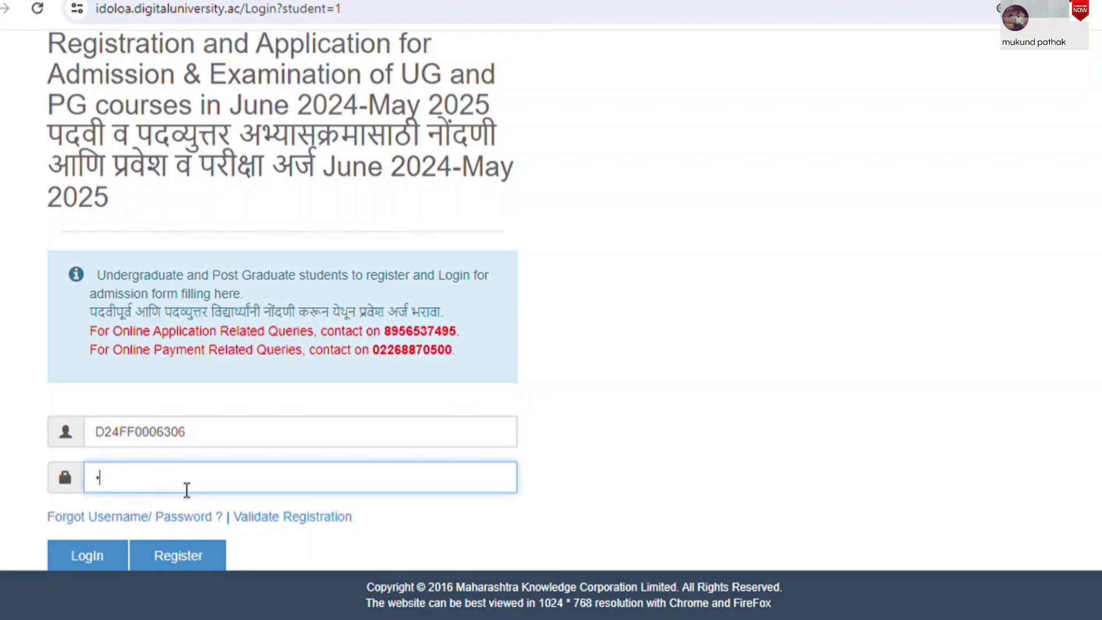
type("******")
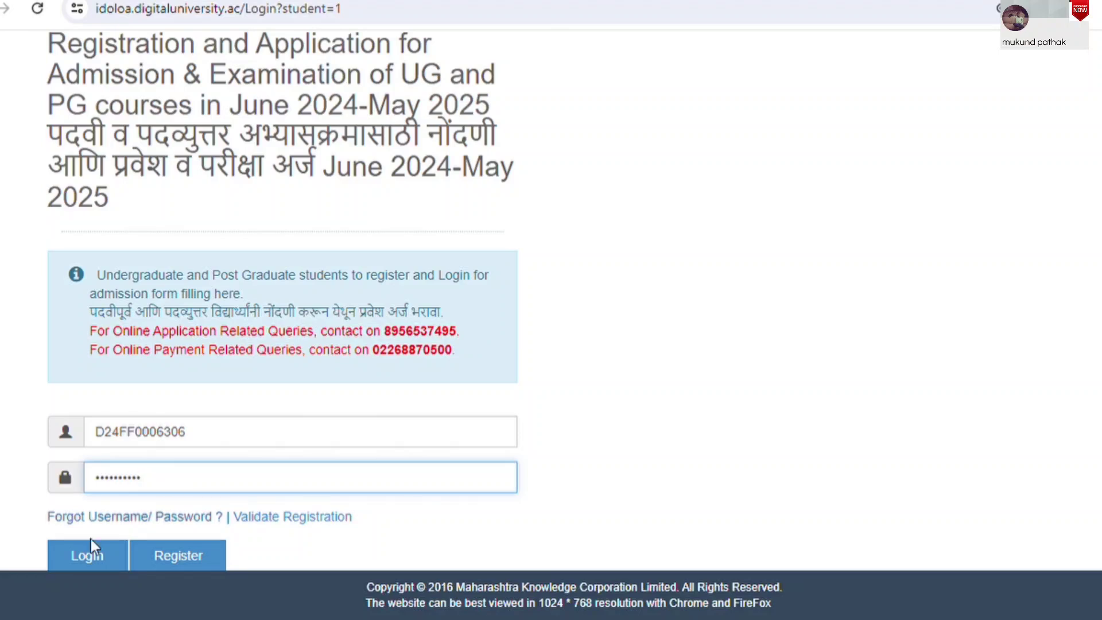
left_click(80, 554)
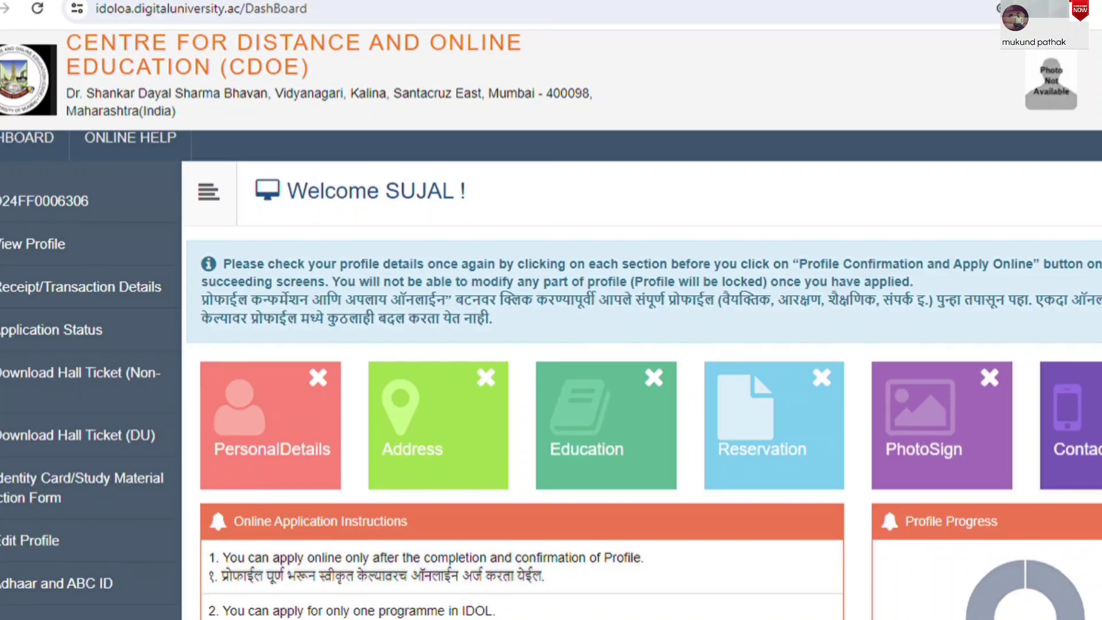
Step: Open Fill Profile from the bottom of the student dashboard
scroll(551, 345, "down", 4)
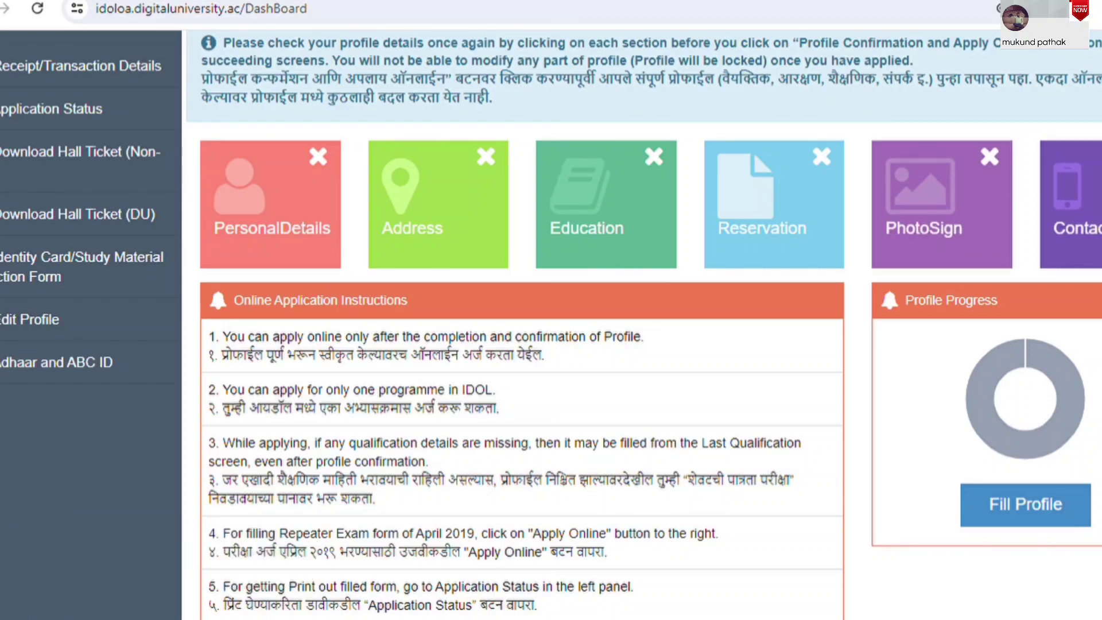
scroll(1013, 306, "down", 3)
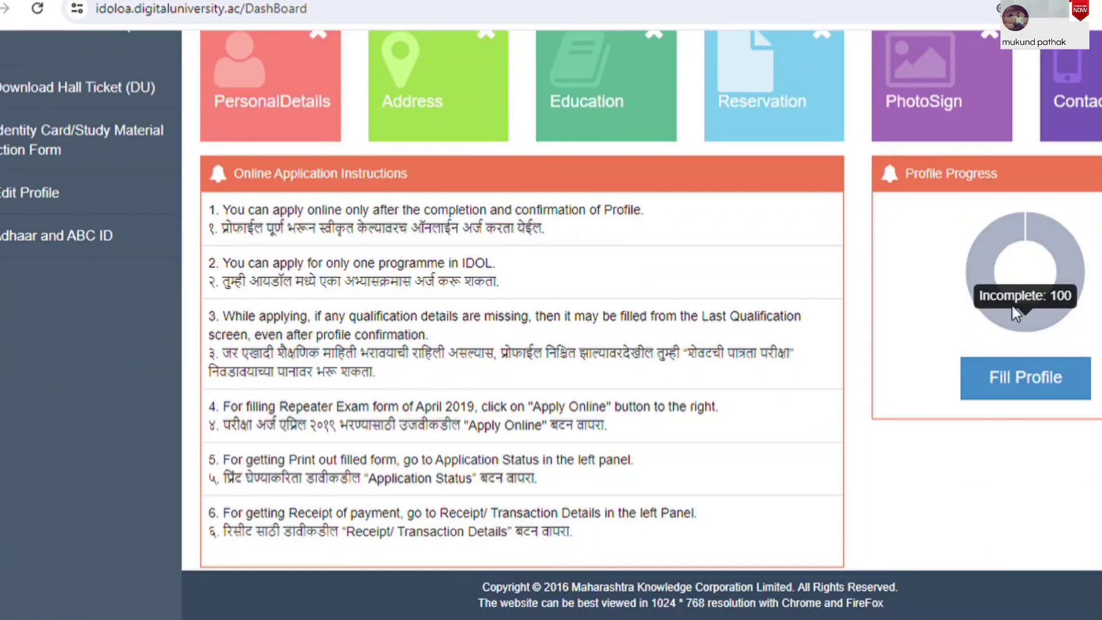
left_click(1014, 399)
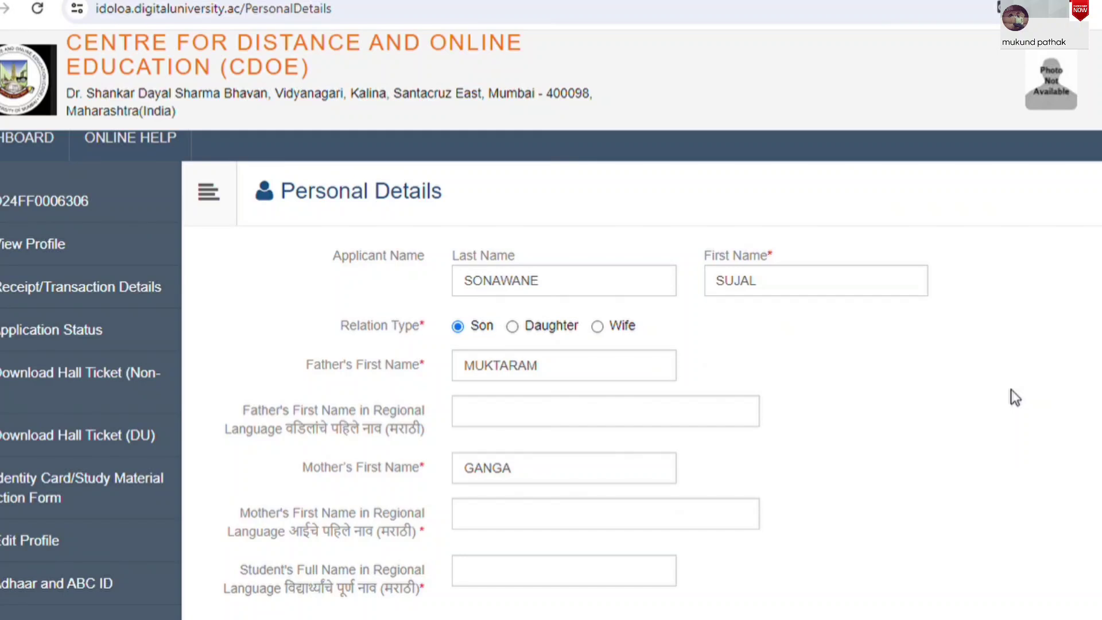
Step: Type the father's first name in the regional-language field so it converts to Marathi
scroll(918, 257, "down", 3)
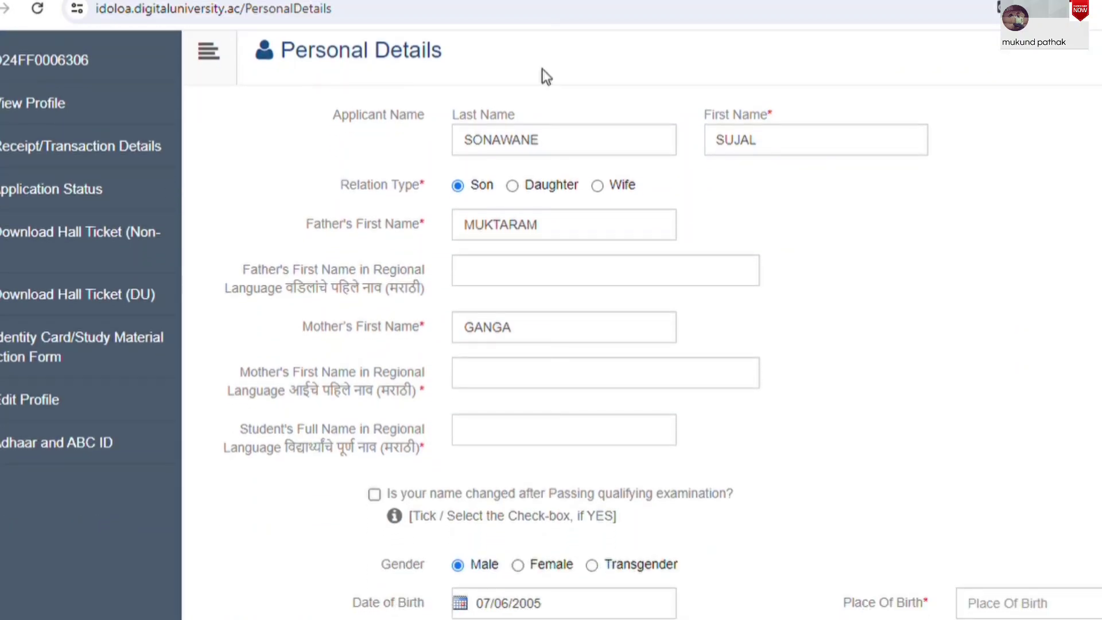
left_click(551, 281)
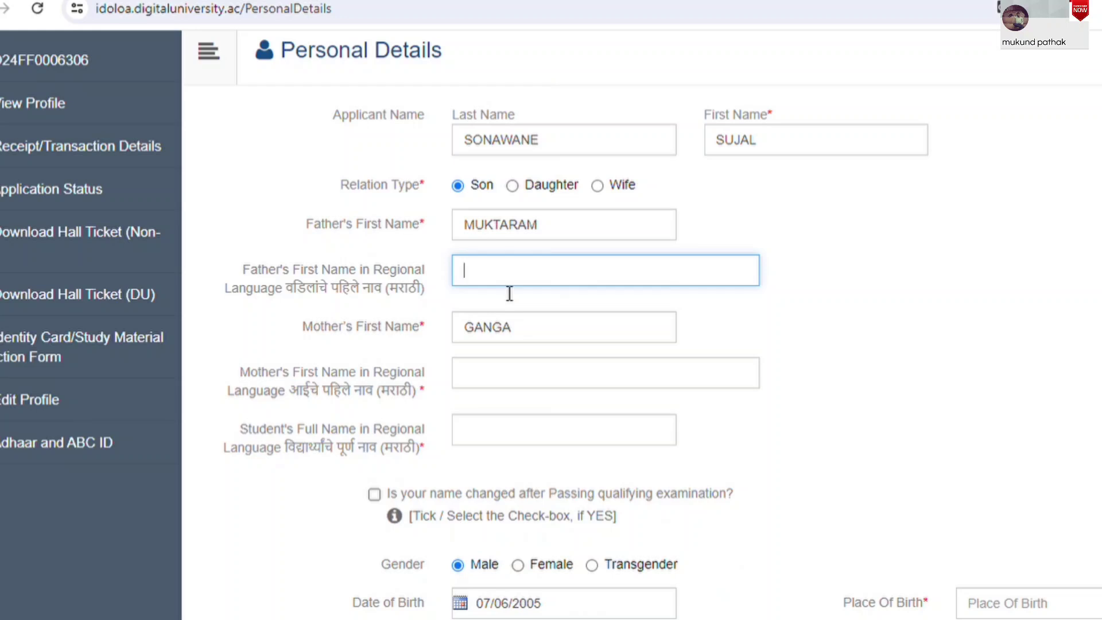
type("M")
left_click_drag(385, 285, 429, 292)
left_click(550, 271)
type("uktaram")
left_click(842, 329)
left_click(694, 277)
left_click(571, 310)
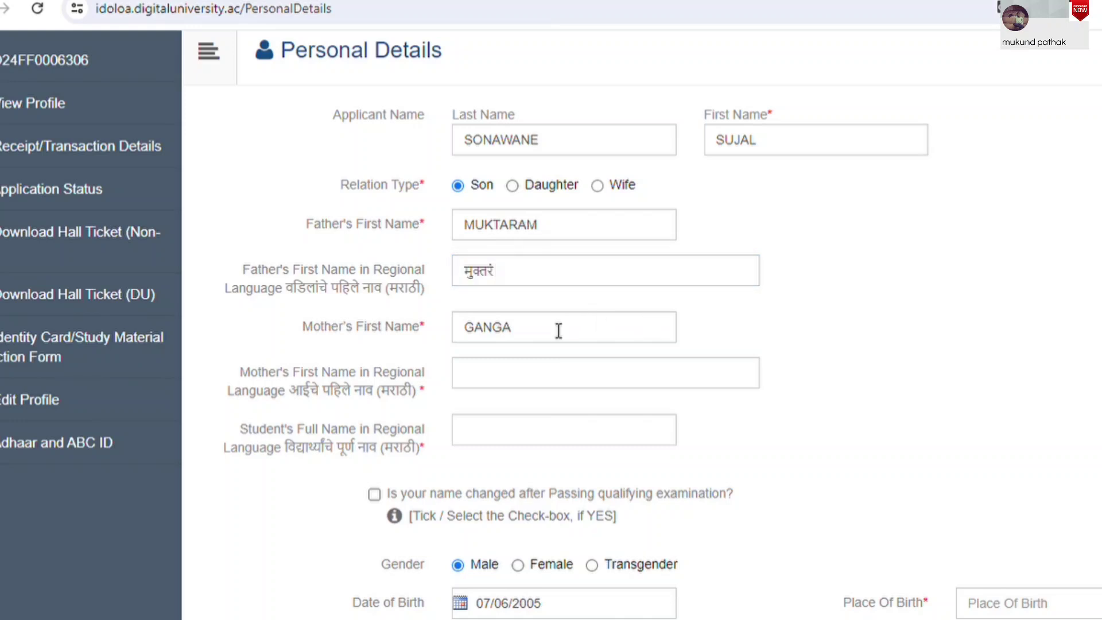
left_click(610, 282)
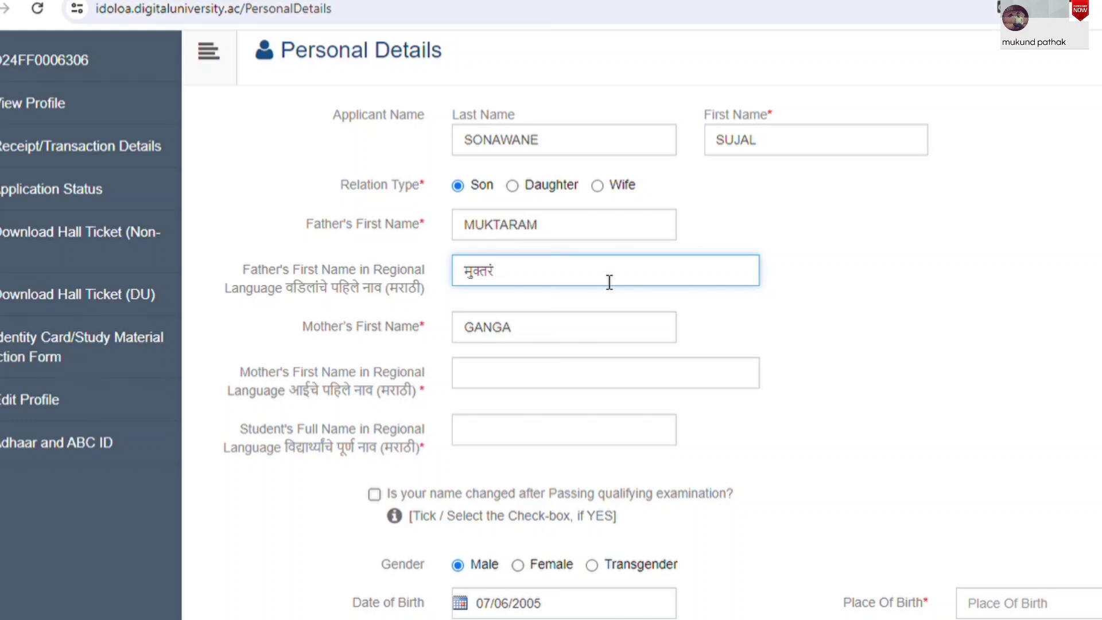
Step: Correct the father's Devanagari name and dismiss the regional-language warning
key("BackSpace")
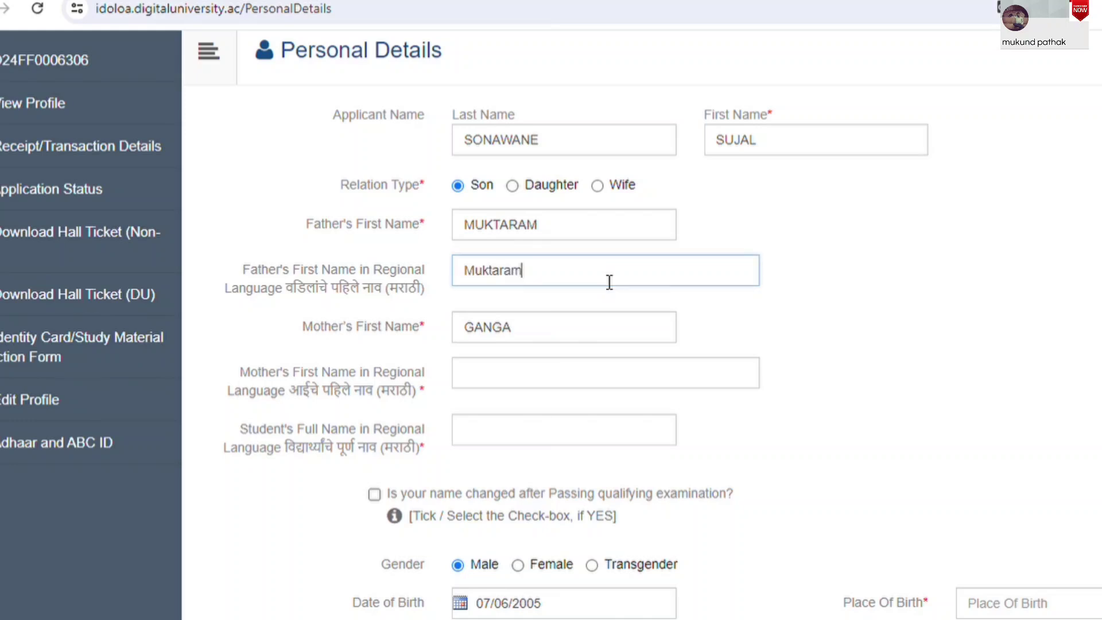
key("BackSpace")
key("BackSpace")
key("BackSpace")
key("BackSpace")
key("BackSpace")
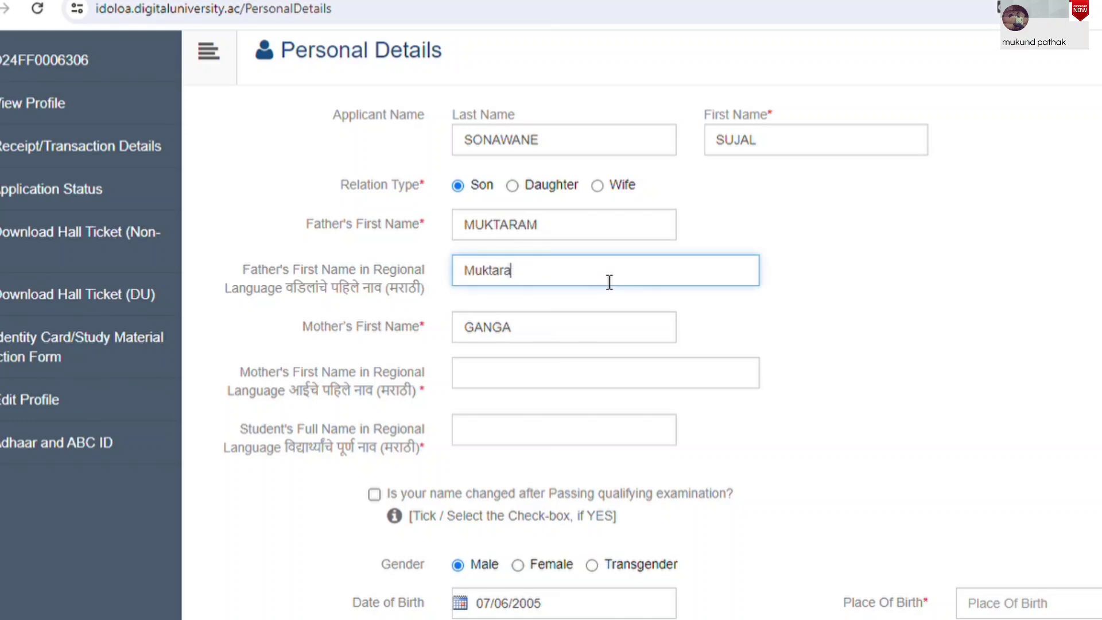
key("BackSpace")
key("BackSpace")
type("UKTA")
key("Tab")
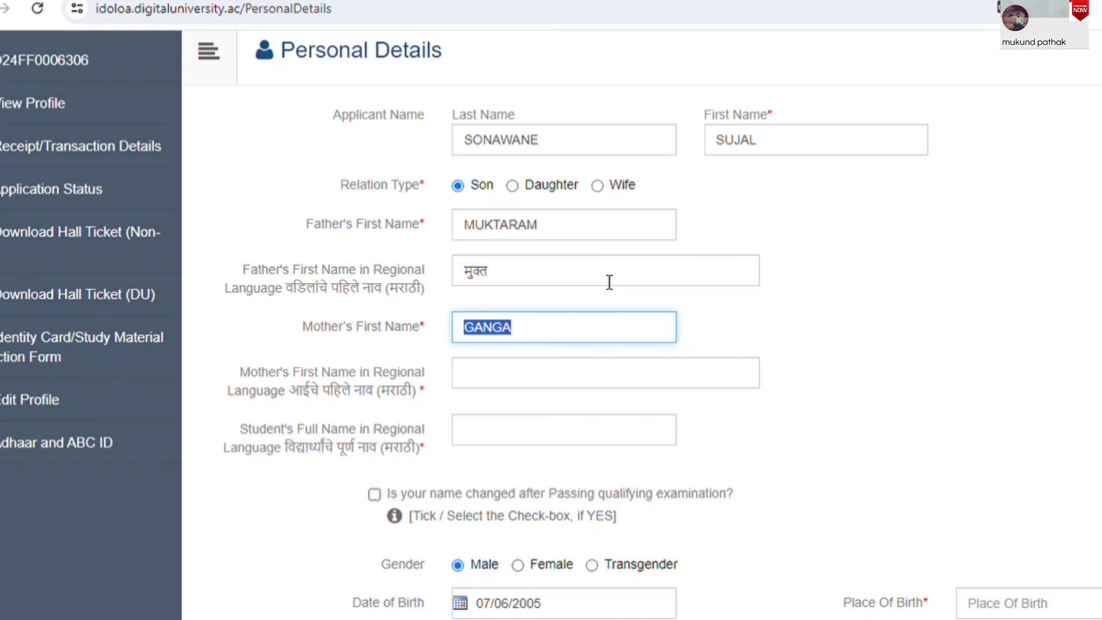
left_click(610, 282)
key("BackSpace")
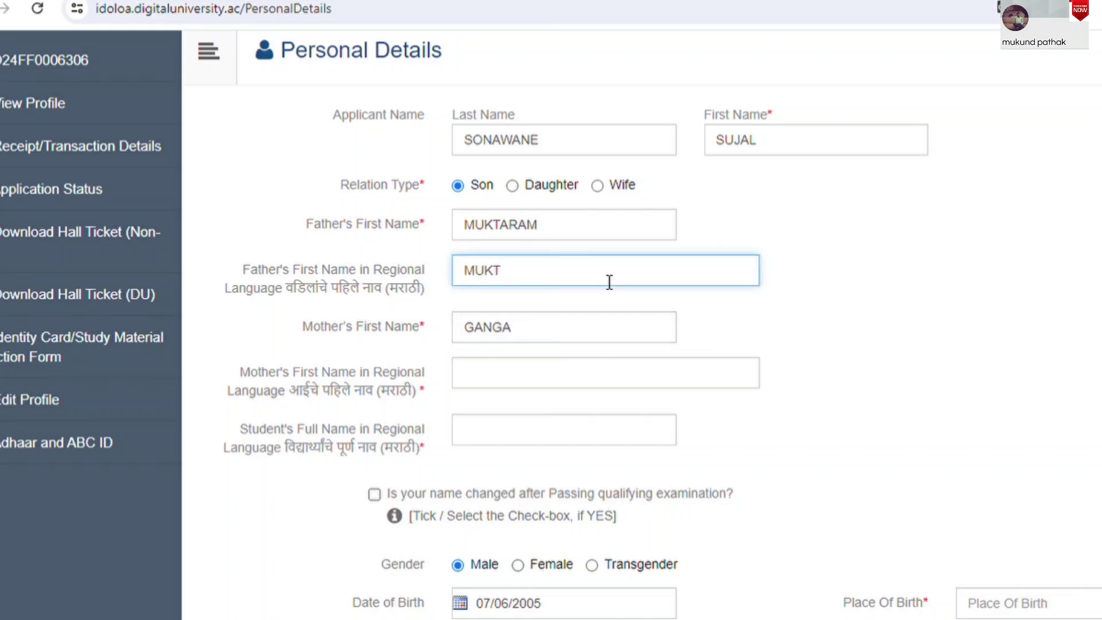
type("ARAM")
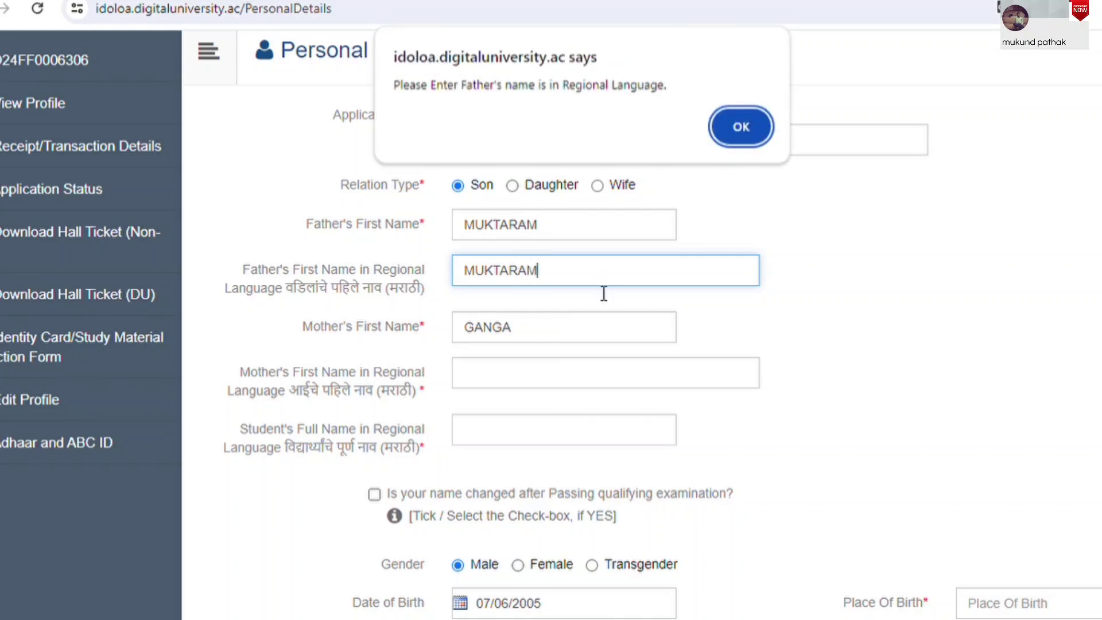
left_click(741, 127)
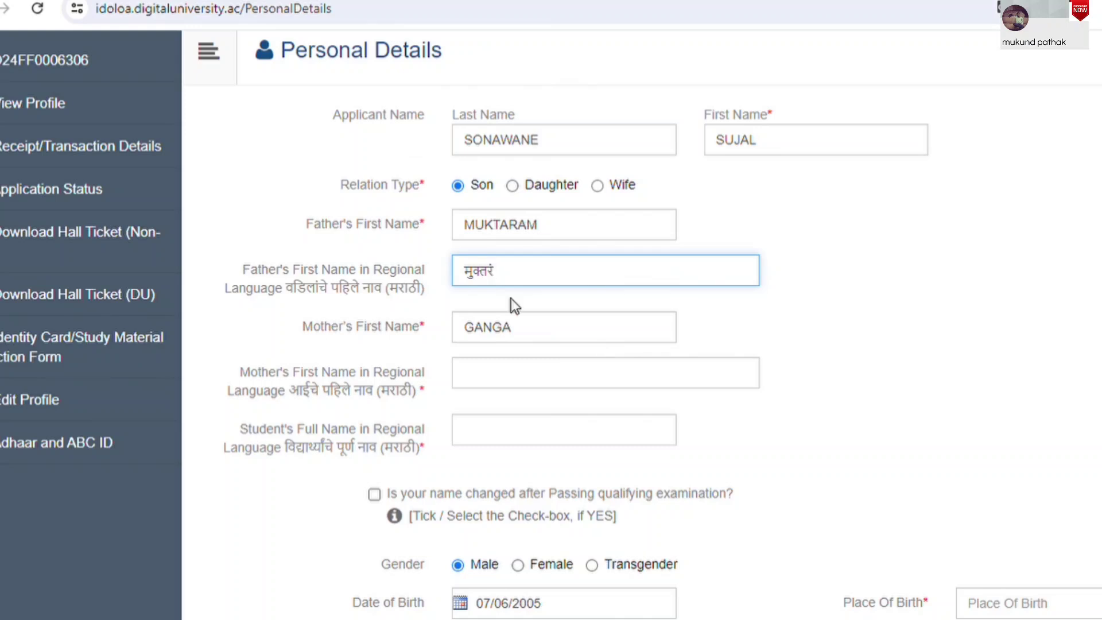
Step: Fix the father's Marathi name and enter the mother's first name in Devanagari
key("BackSpace")
type("M")
left_click(528, 380)
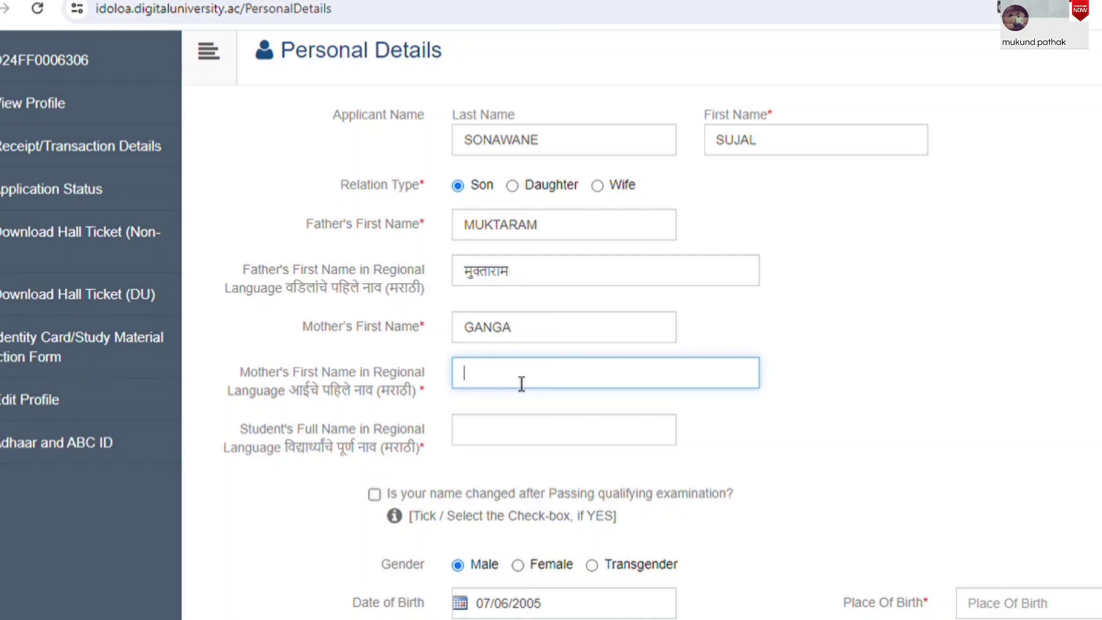
type("GANGA")
key("space")
Step: Type the student's full name into the regional-language name field
left_click_drag(248, 436, 356, 432)
left_click(522, 435)
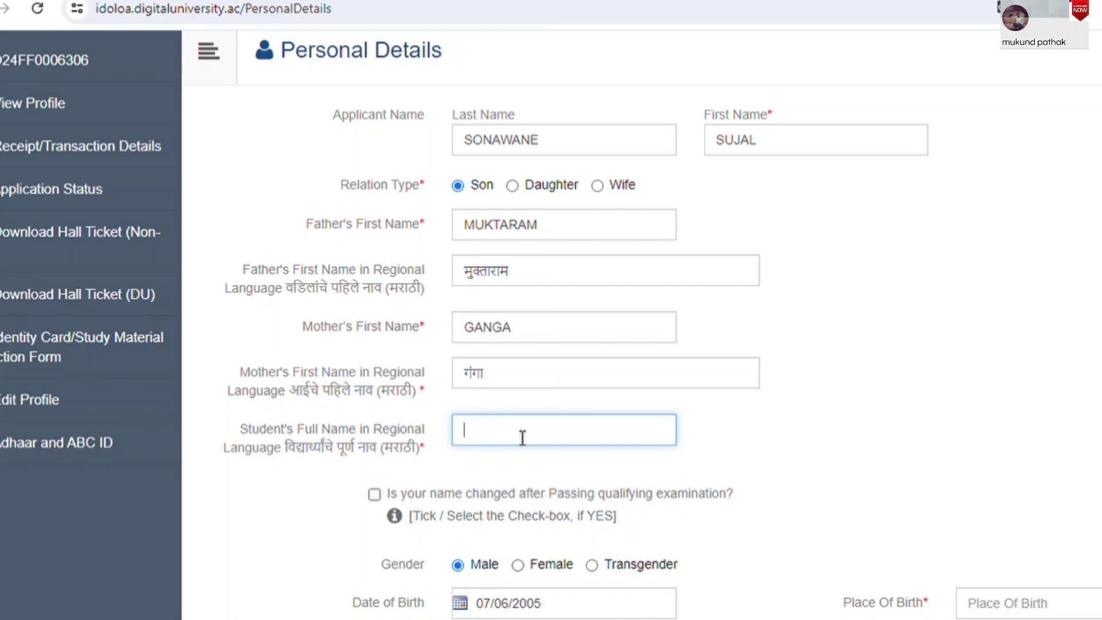
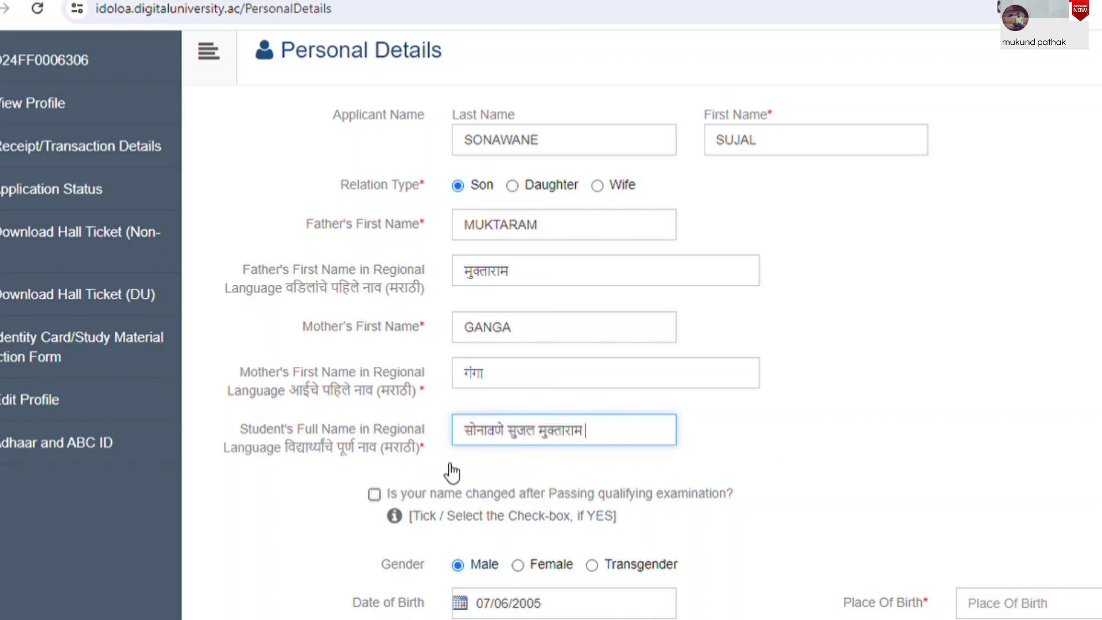
Step: Leave the name-change option unticked and set Place Of Birth to Mumbai
scroll(574, 344, "down", 4)
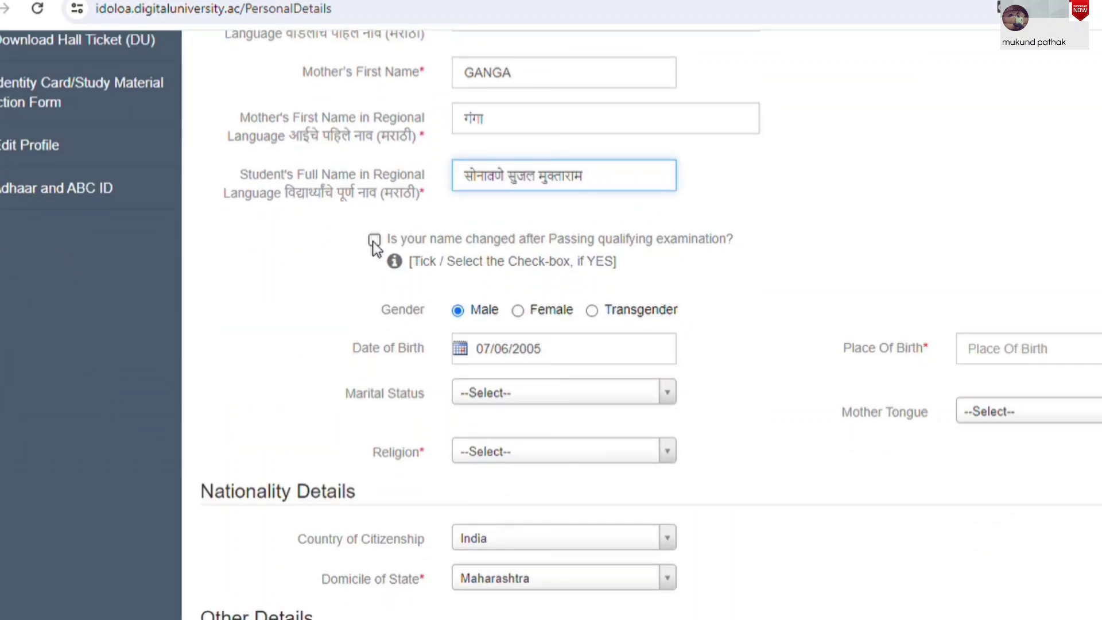
left_click(374, 241)
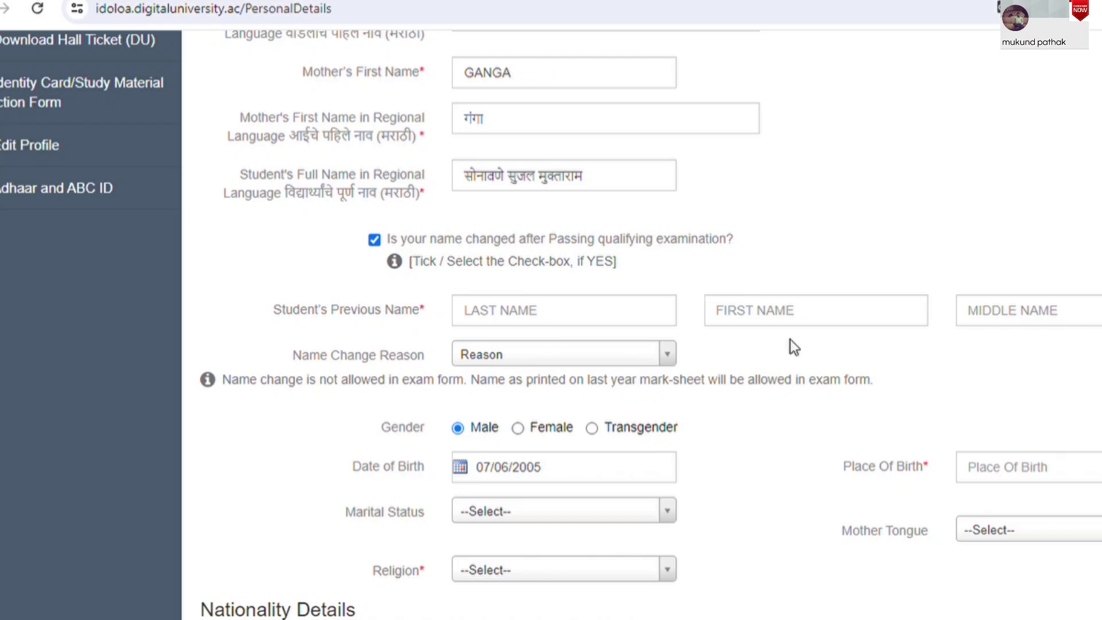
left_click(374, 240)
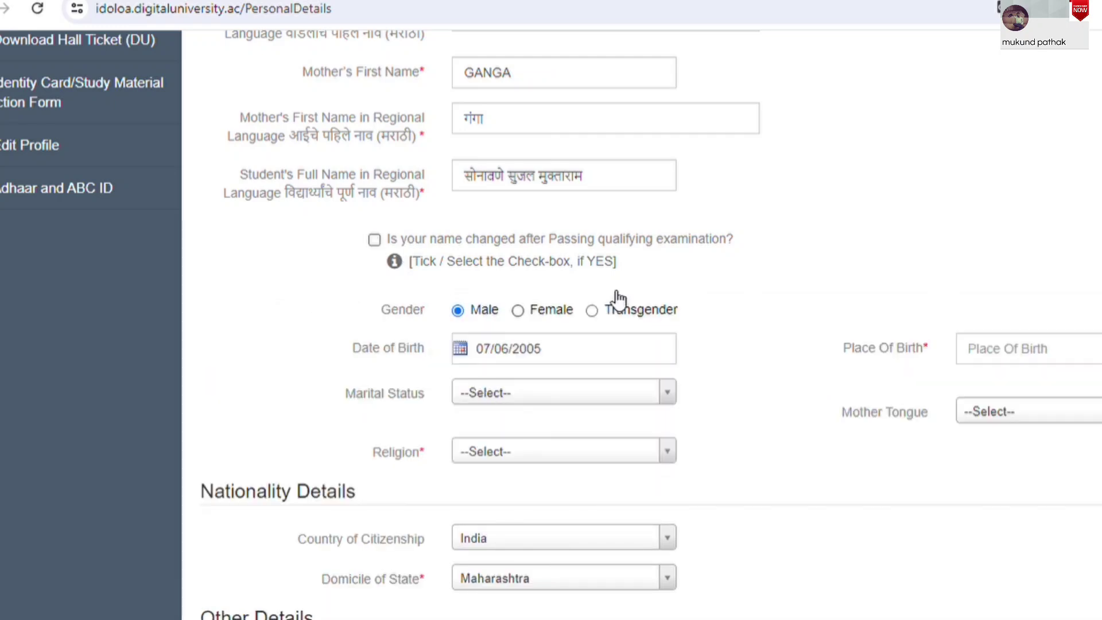
left_click(1028, 365)
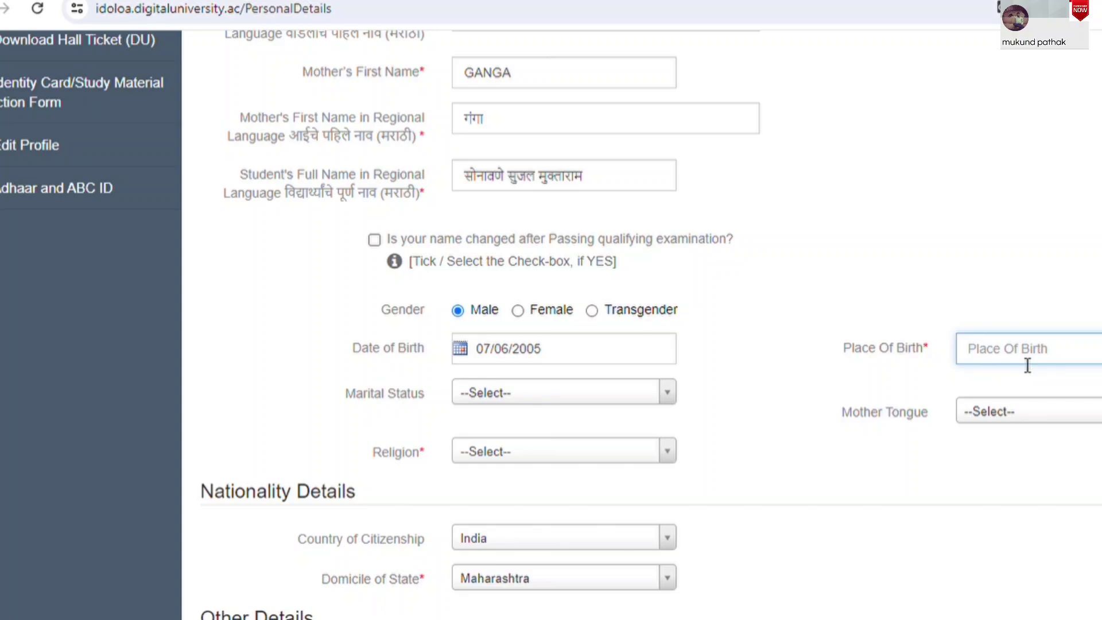
left_click(1045, 440)
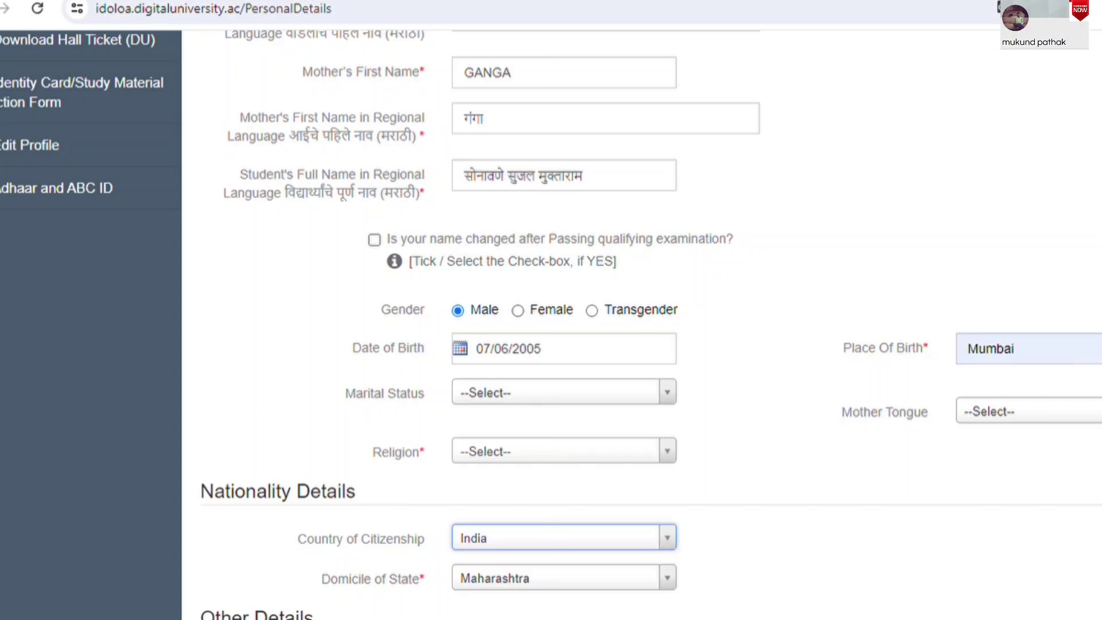
scroll(551, 324, "down", 4)
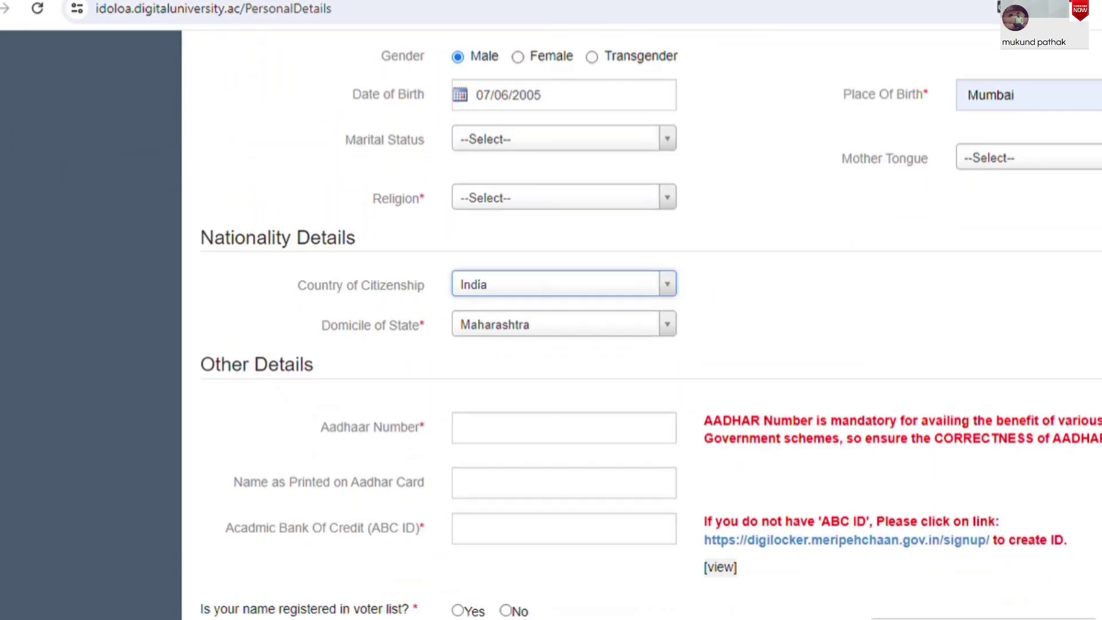
Step: Choose UnMarried marital status, Marathi mother tongue and Hindu religion
left_click(496, 155)
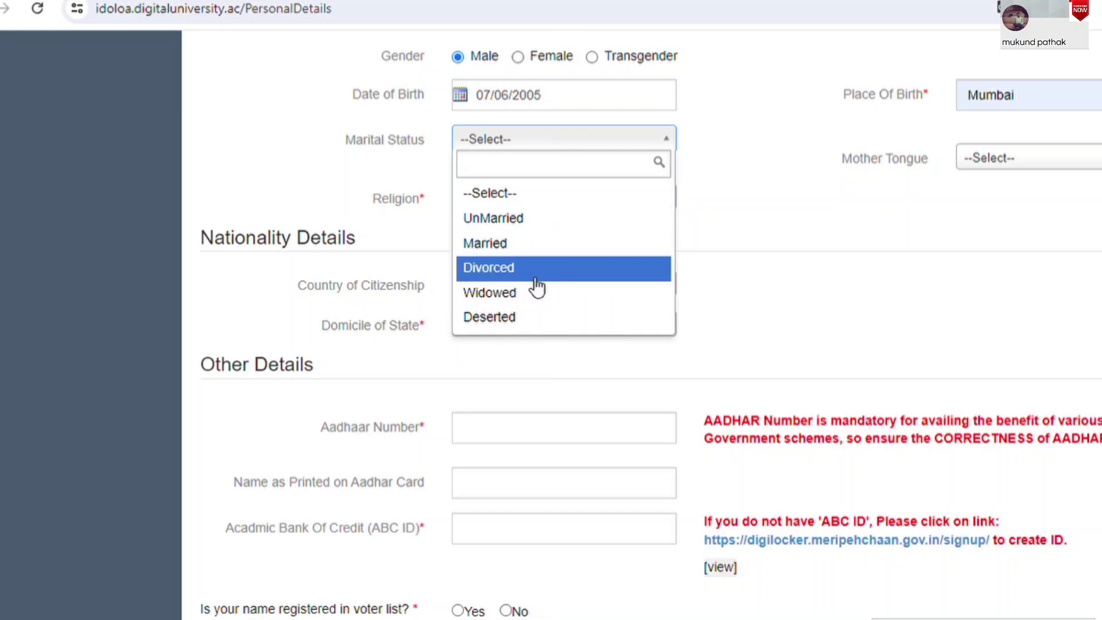
left_click(529, 224)
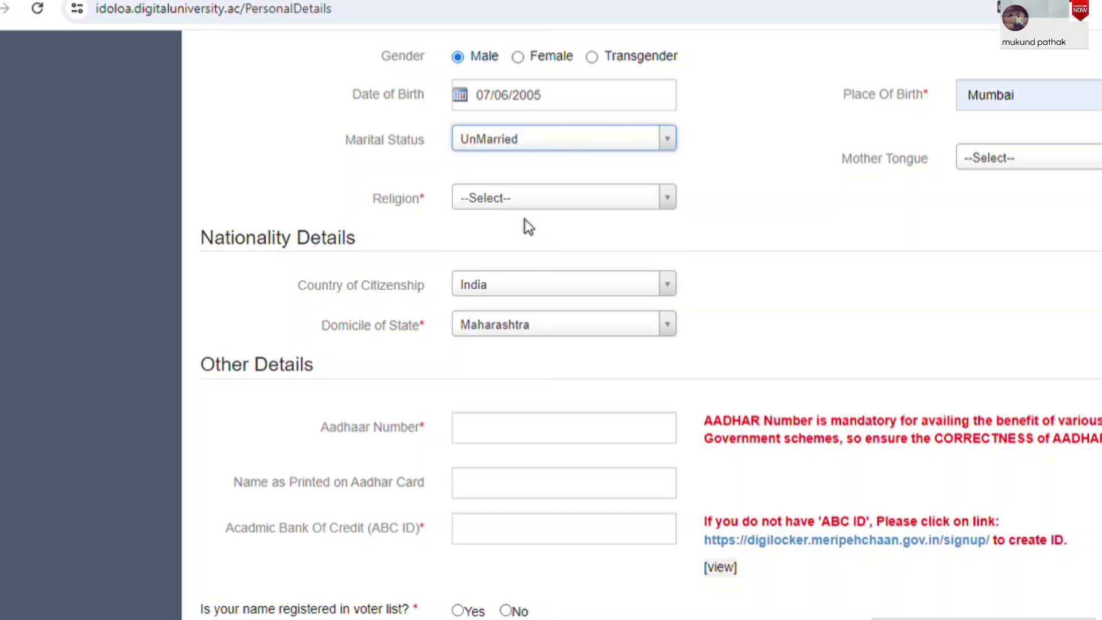
left_click(1012, 161)
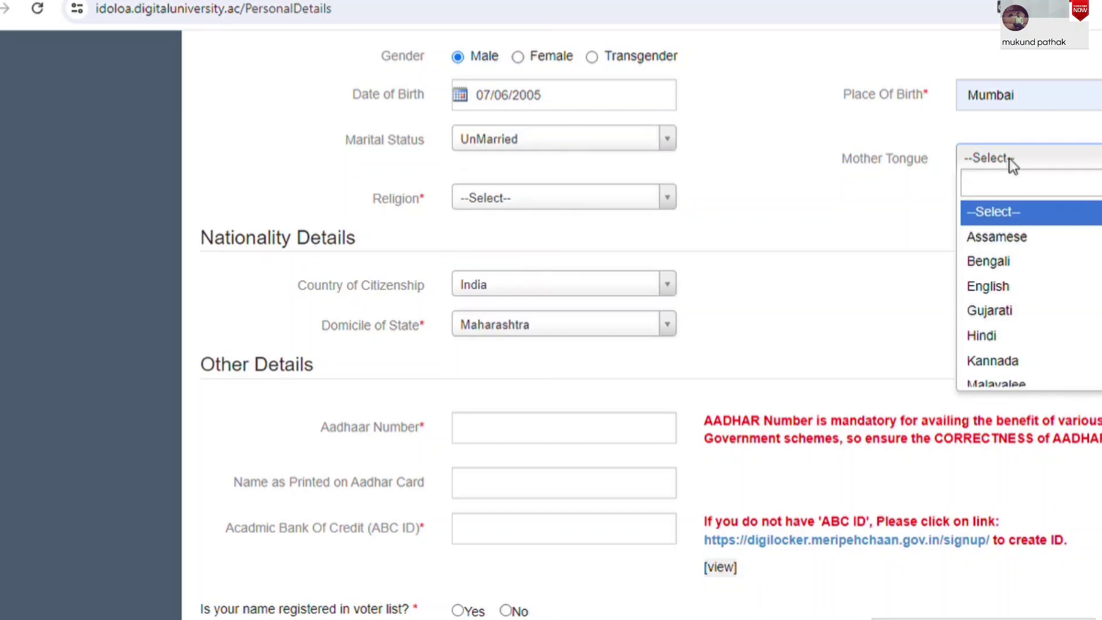
type("m")
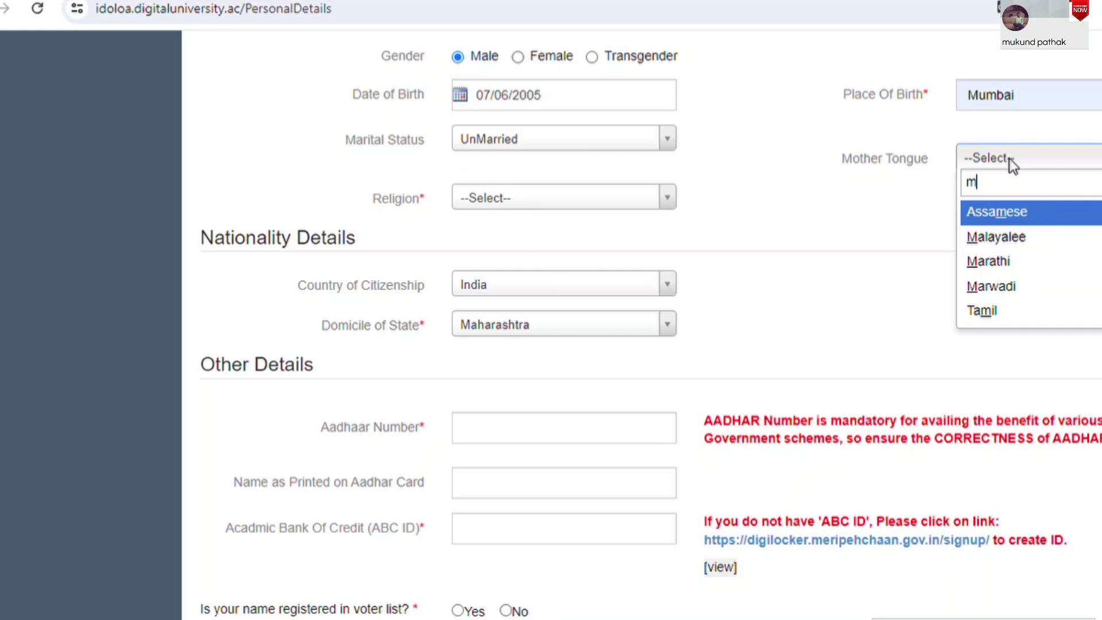
left_click(979, 265)
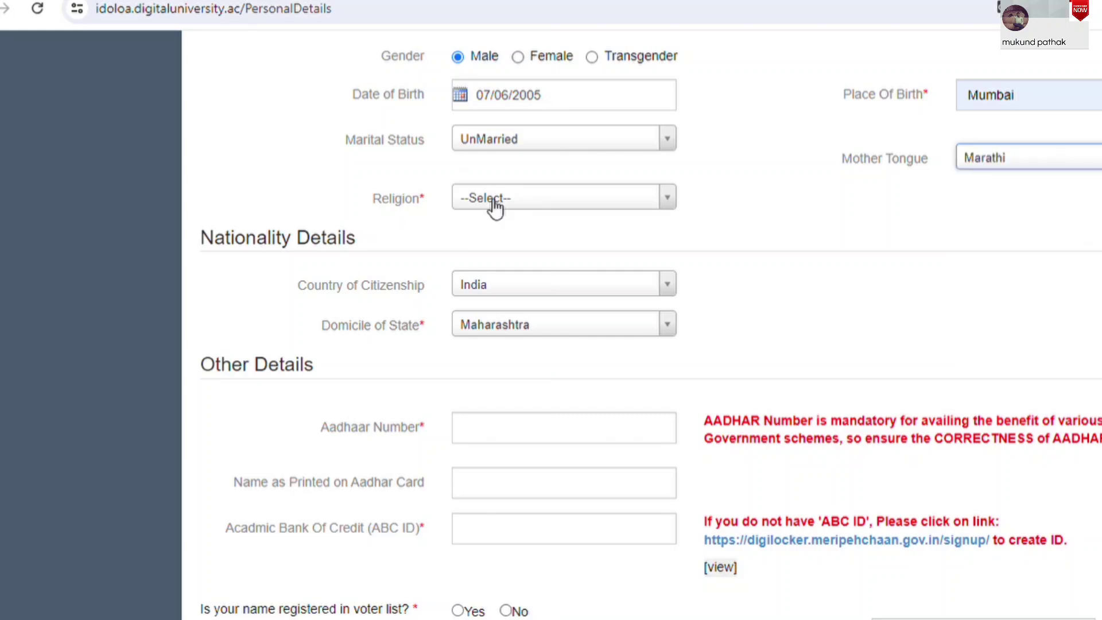
left_click(514, 198)
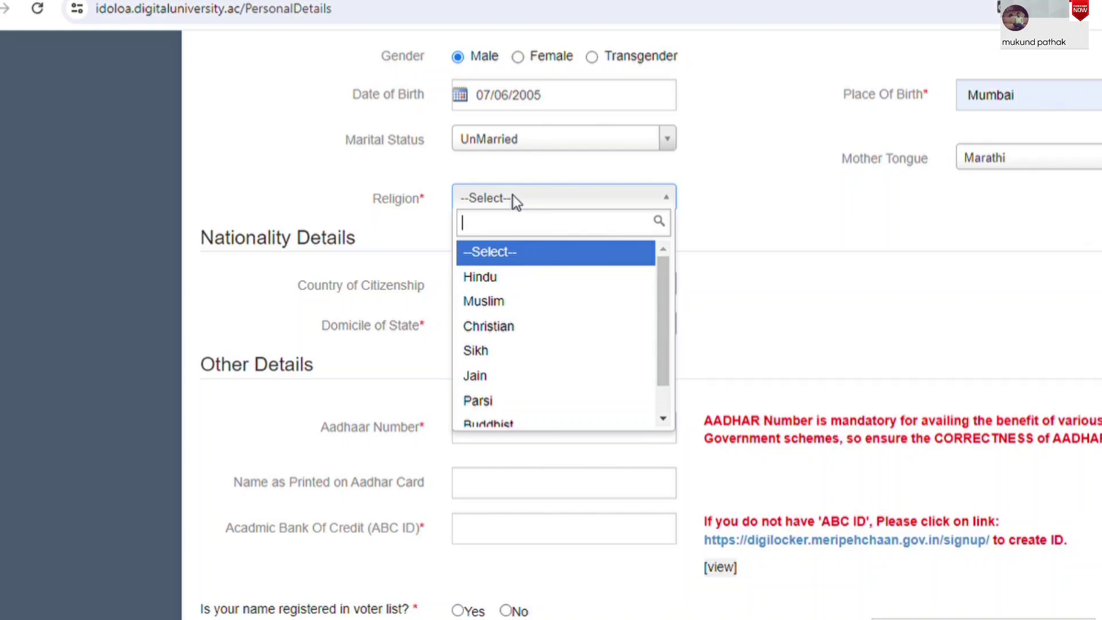
left_click(493, 278)
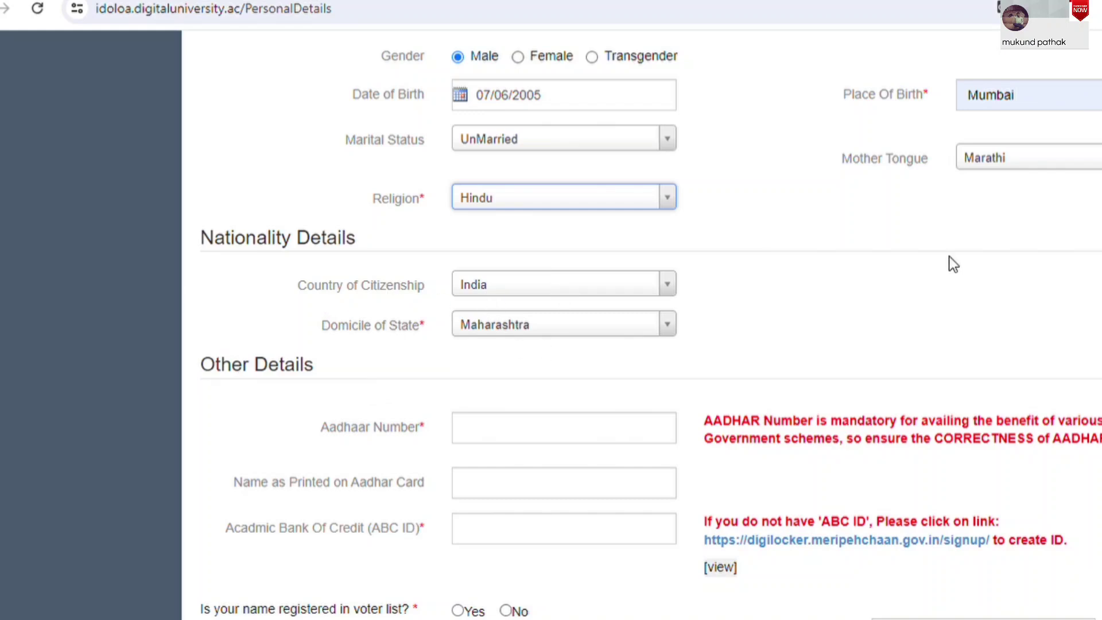
scroll(651, 325, "down", 3)
left_click(562, 303)
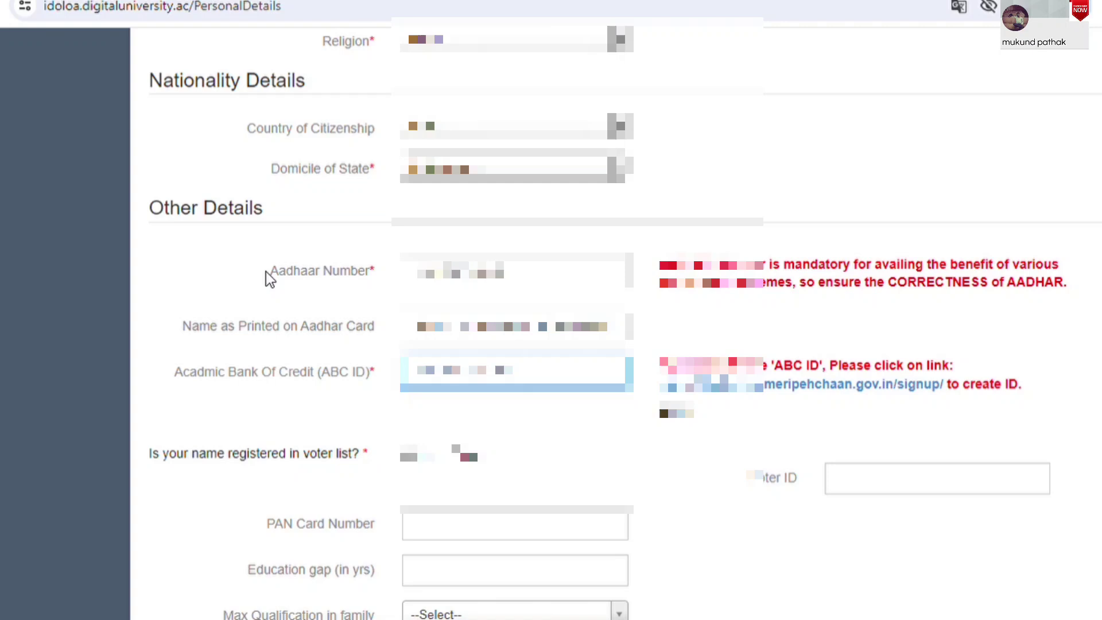
Step: Fill in the Aadhaar number, the name as printed on the Aadhaar card, and the ABC ID
double_click(267, 271)
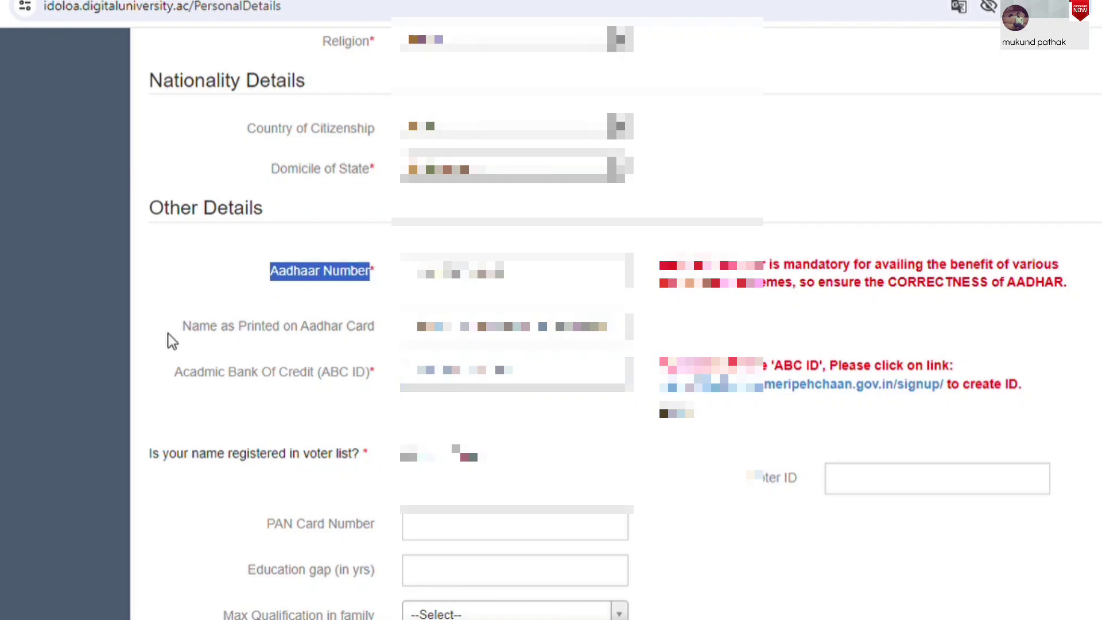
left_click_drag(172, 341, 263, 339)
left_click(358, 340)
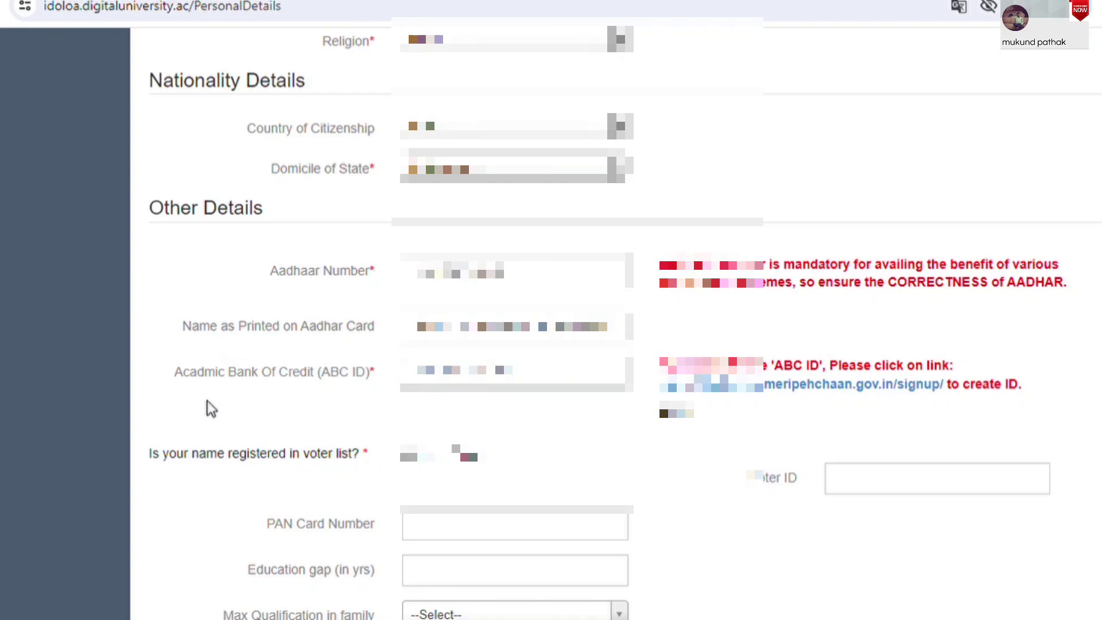
left_click_drag(173, 373, 229, 380)
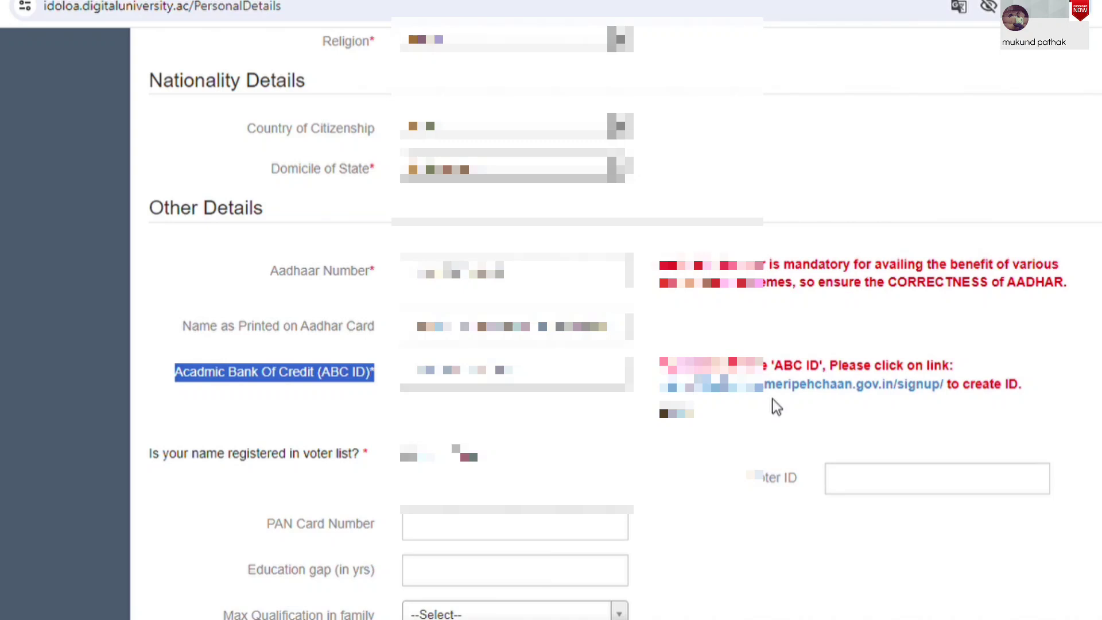
scroll(273, 164, "down", 5)
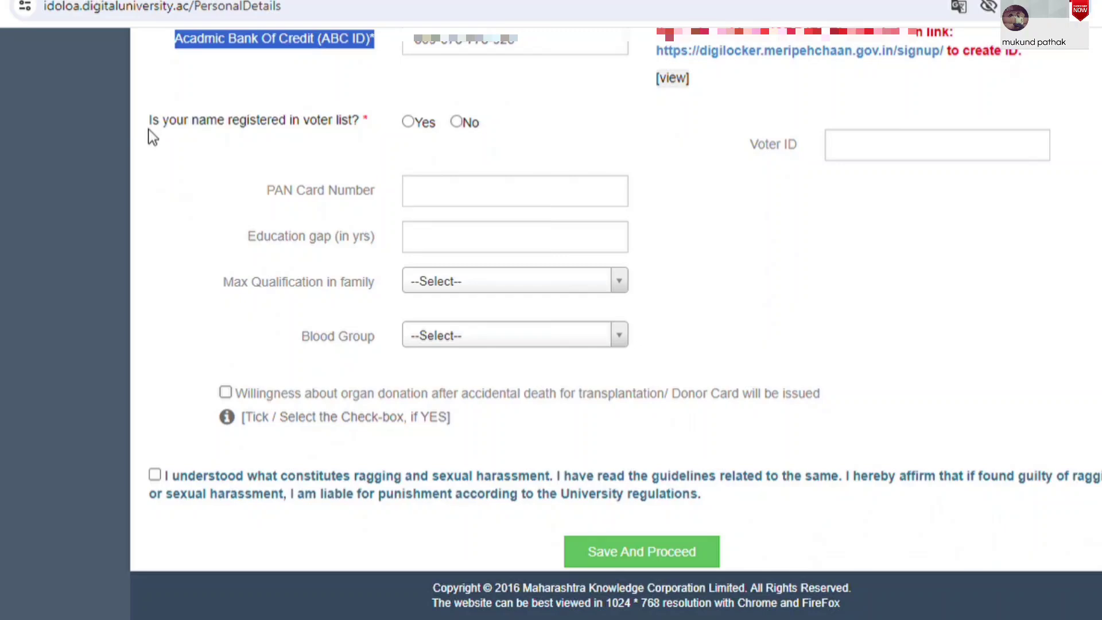
Step: Answer No to the voter-list registration question, leaving Voter ID disabled
left_click_drag(152, 134, 357, 131)
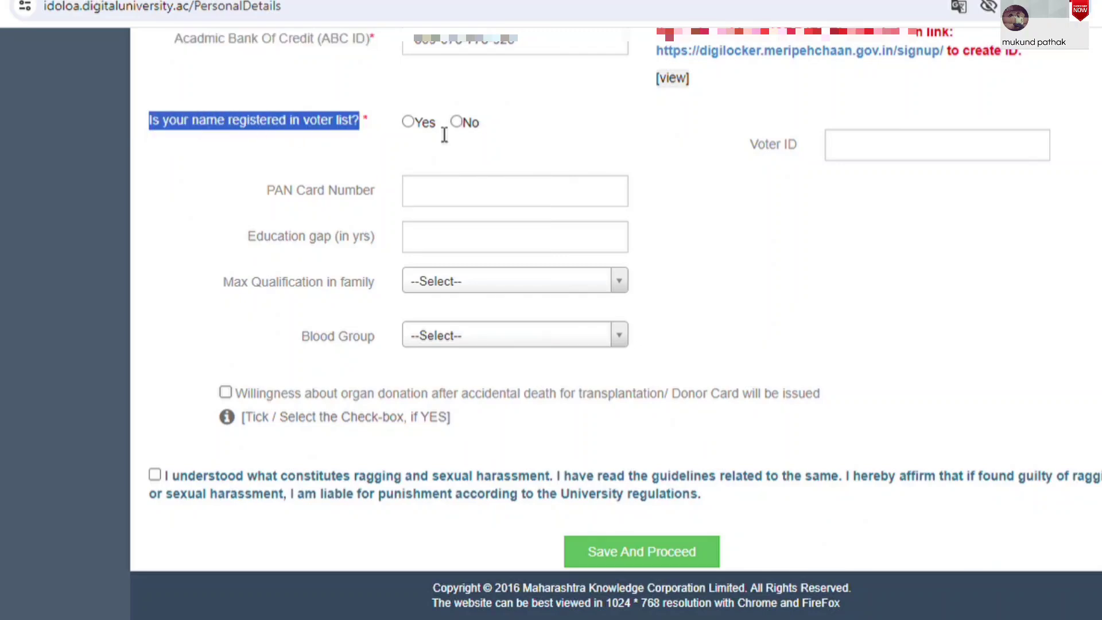
left_click(407, 124)
left_click(905, 166)
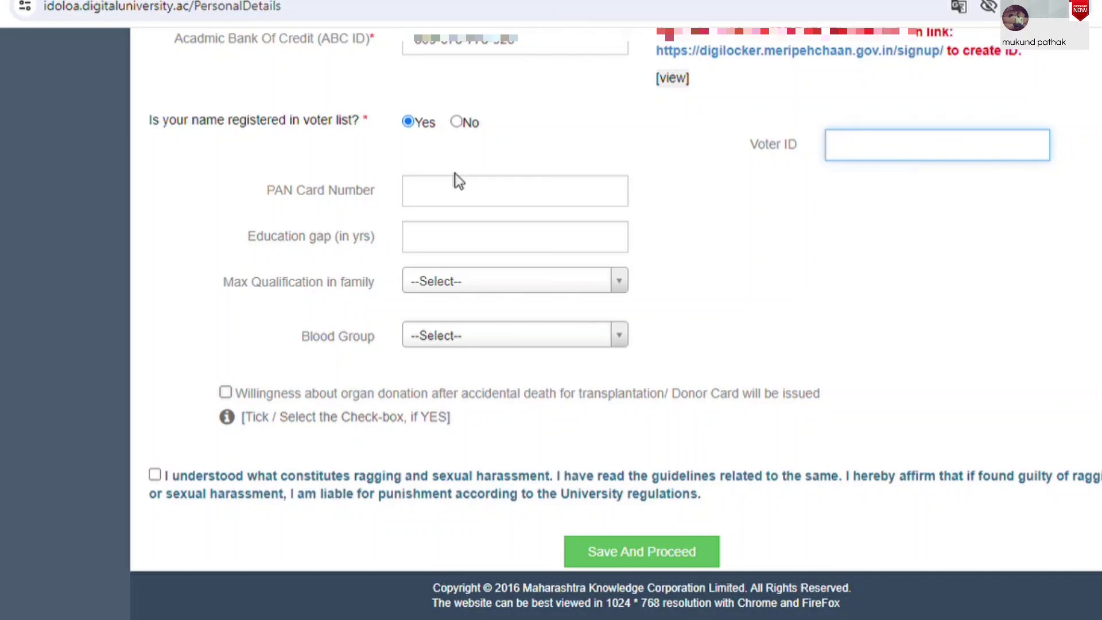
left_click(413, 130)
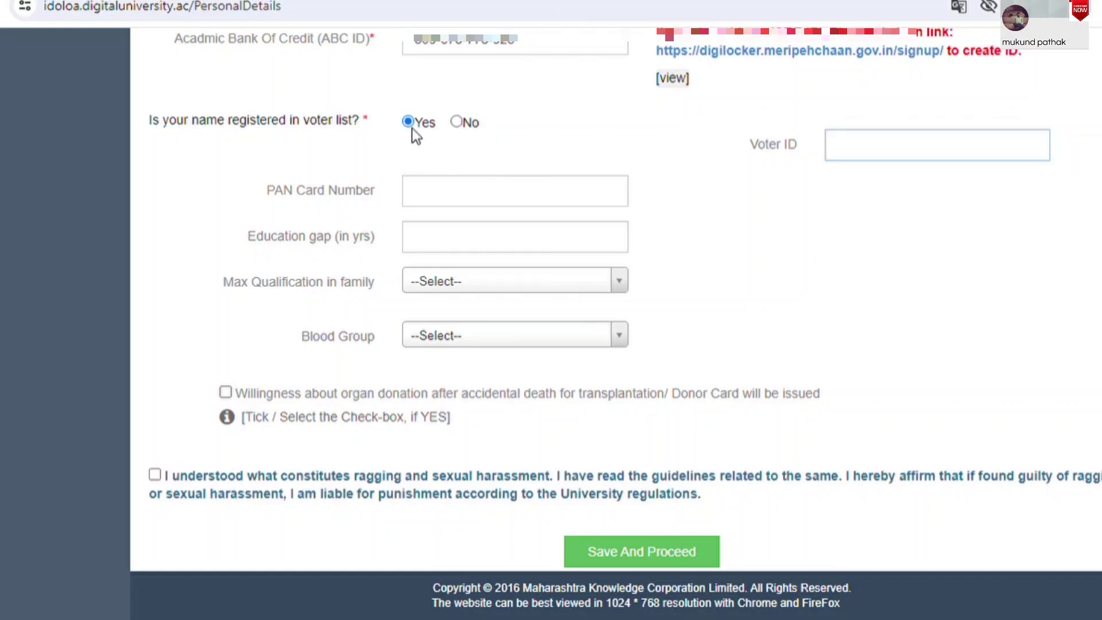
left_click(459, 125)
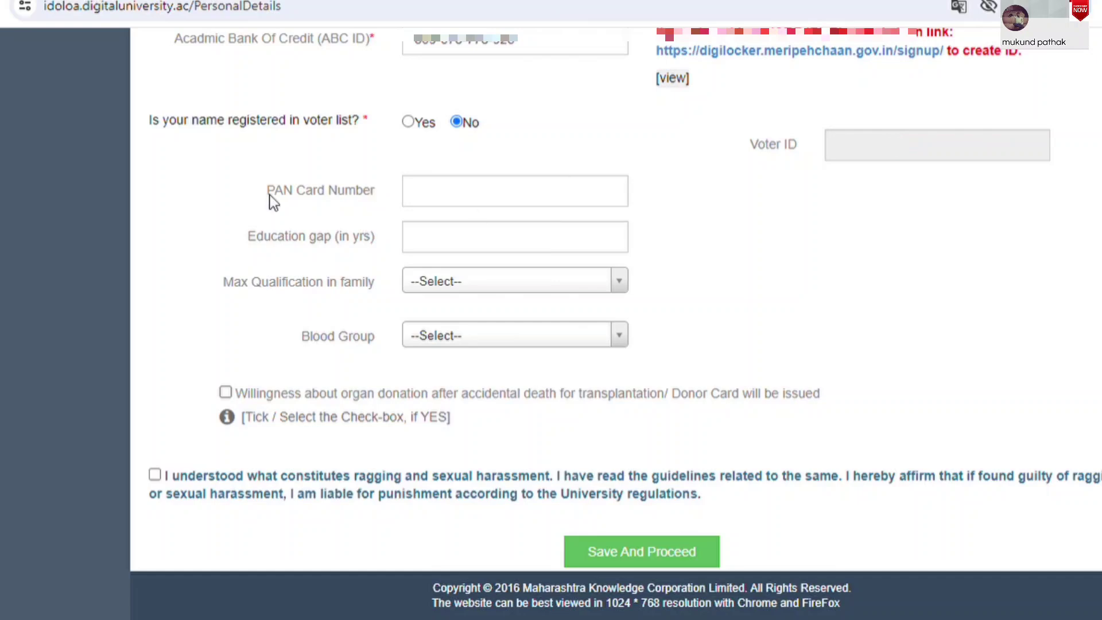
Step: Untick organ donation, accept the anti-ragging declaration, and save the personal details
left_click_drag(273, 191, 408, 204)
left_click_drag(224, 238, 414, 255)
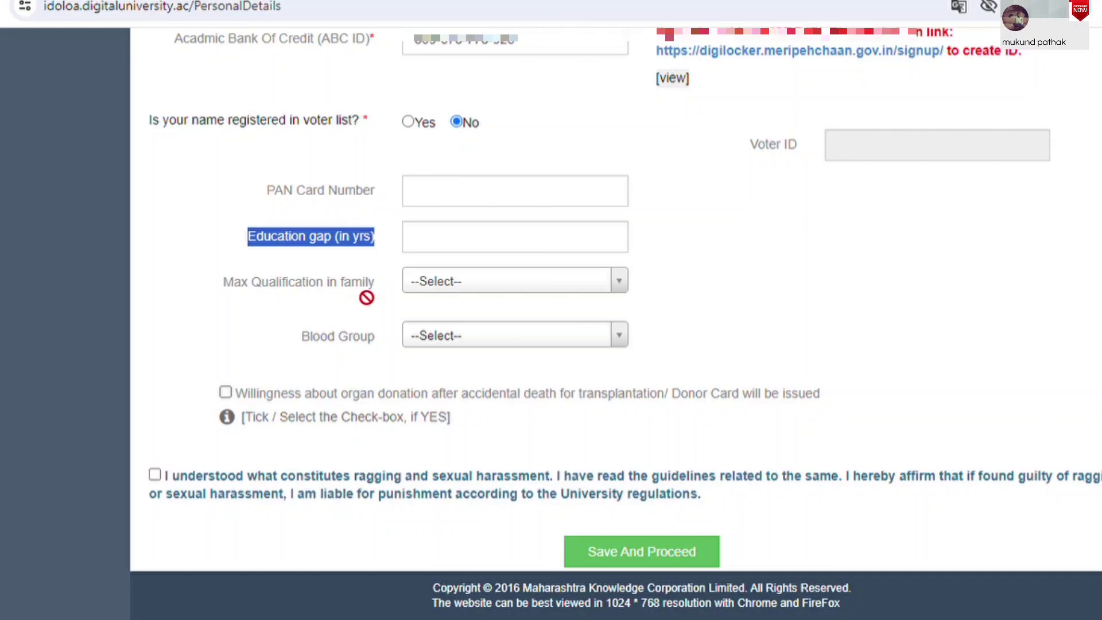
left_click(500, 288)
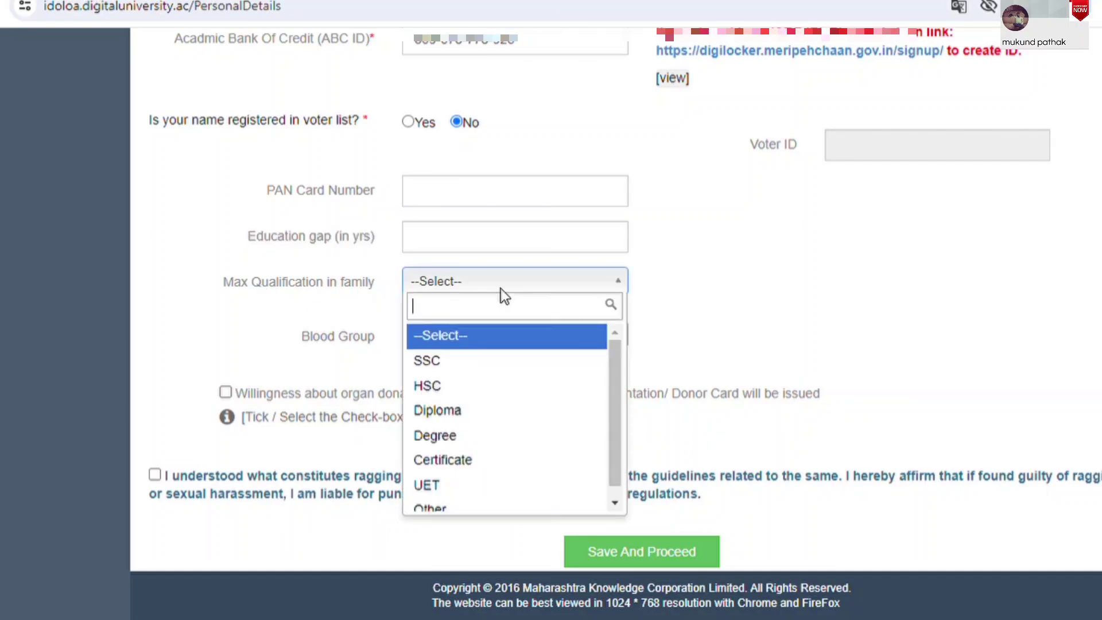
left_click(184, 313)
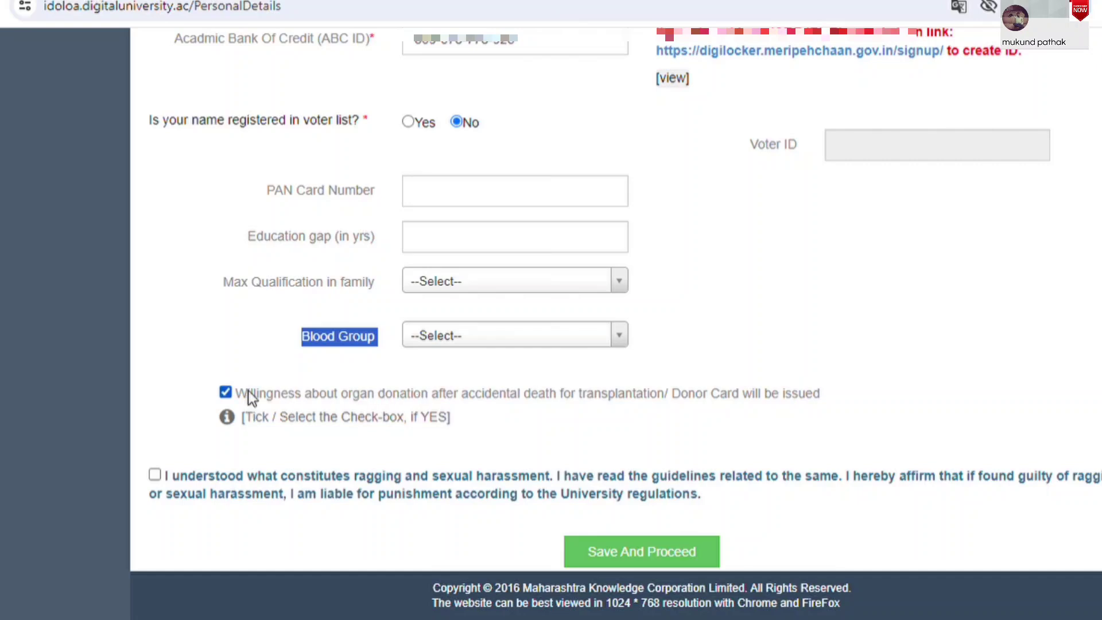
left_click(225, 393)
left_click(157, 484)
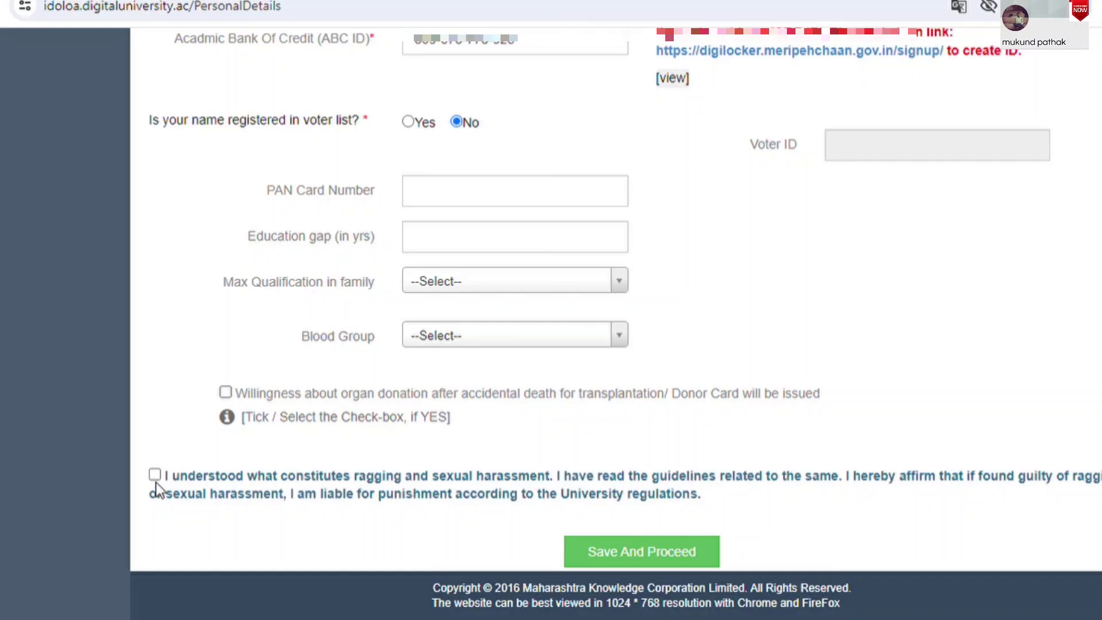
left_click(647, 563)
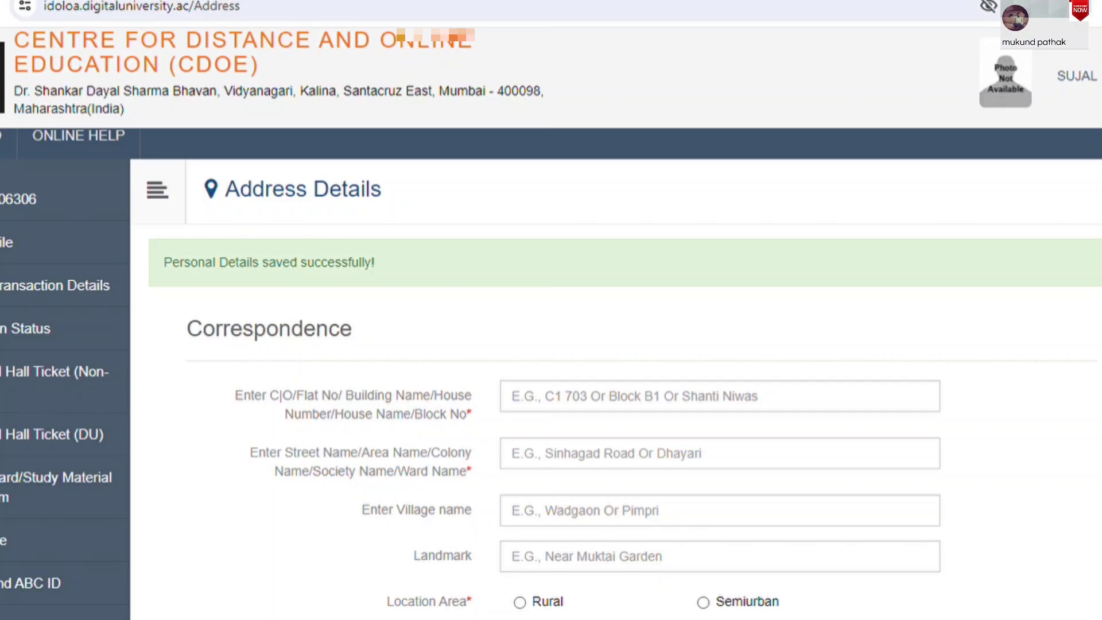
Step: Enter the flat/building and street lines of the correspondence address
scroll(846, 202, "down", 4)
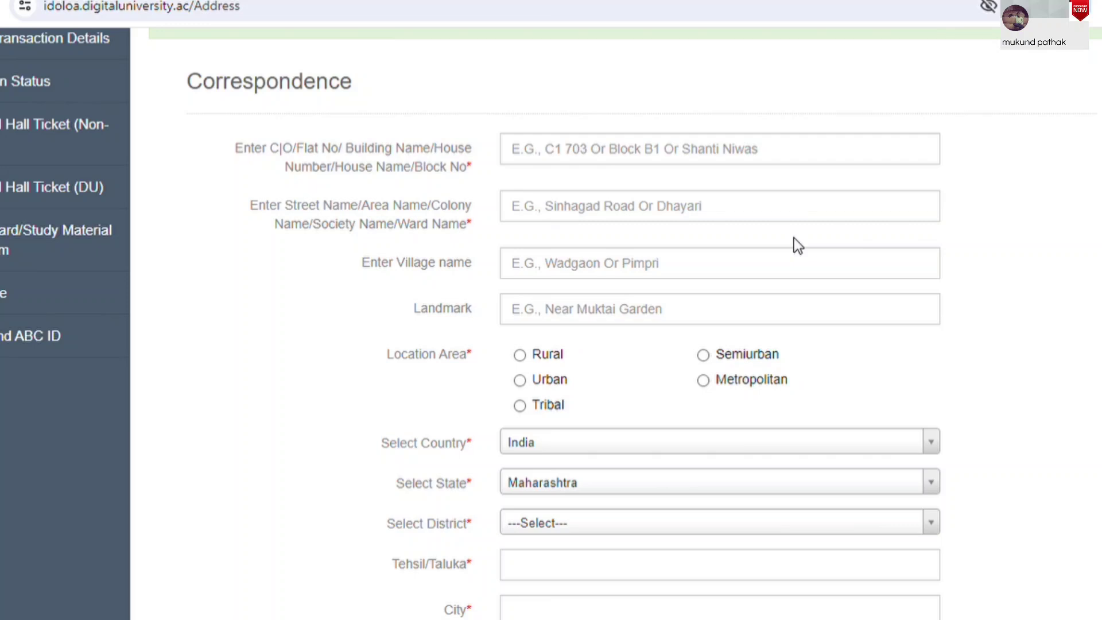
left_click(658, 163)
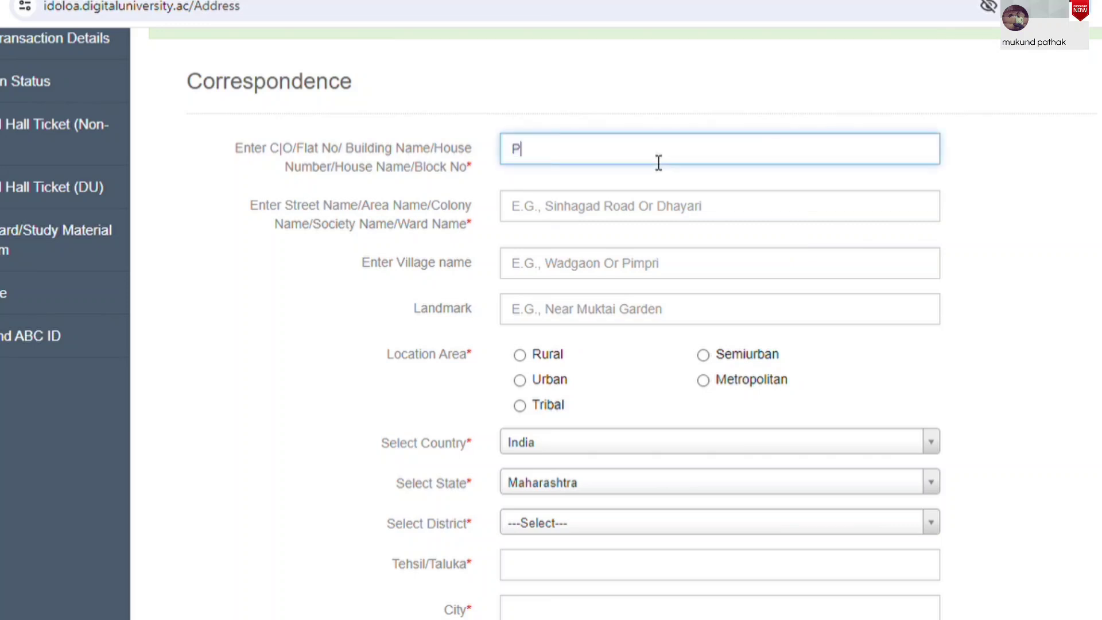
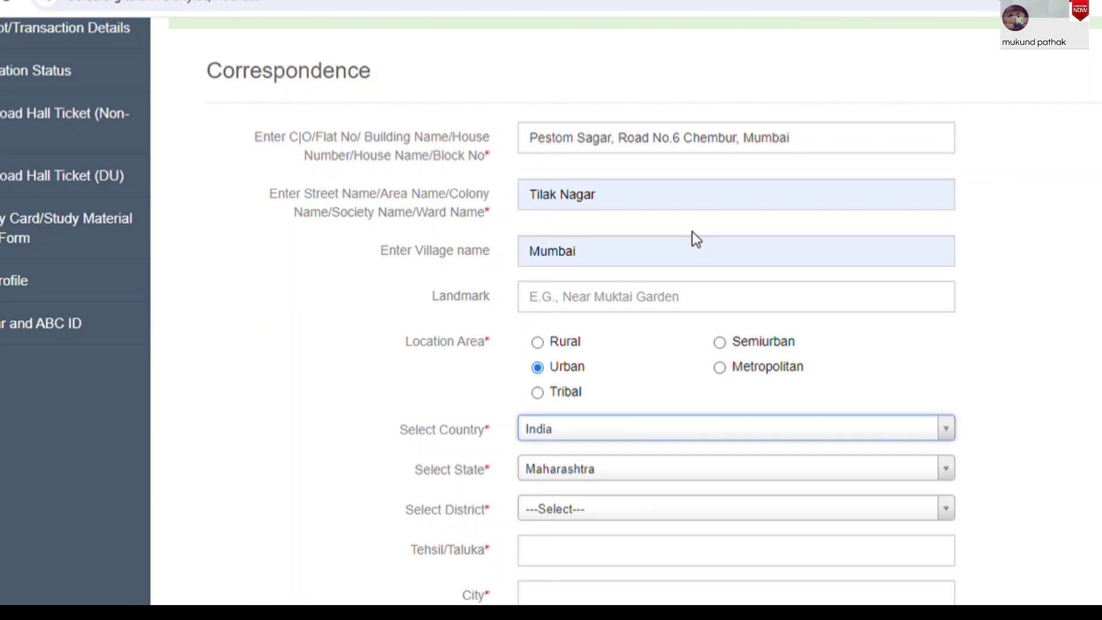
left_click(527, 153)
left_click_drag(527, 155, 809, 153)
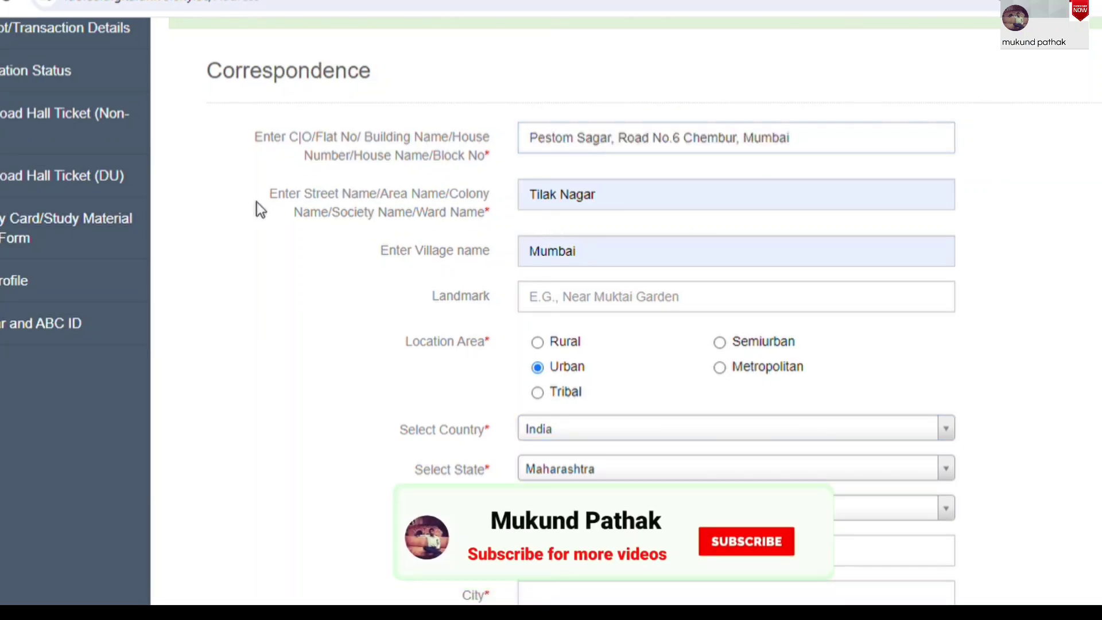
left_click_drag(257, 202, 495, 196)
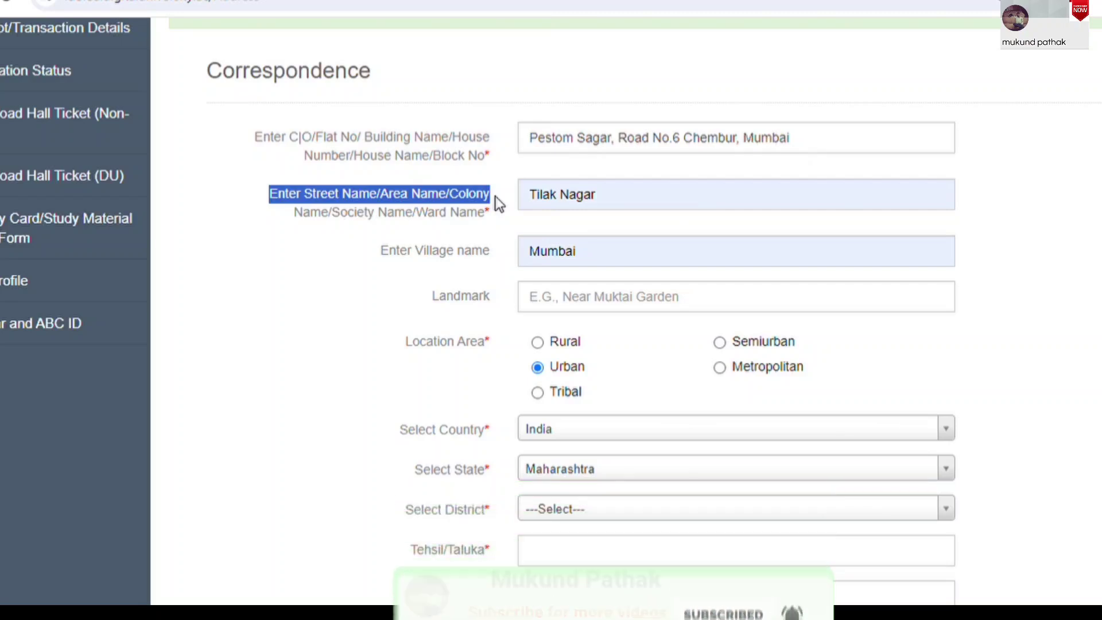
left_click_drag(495, 197, 446, 216)
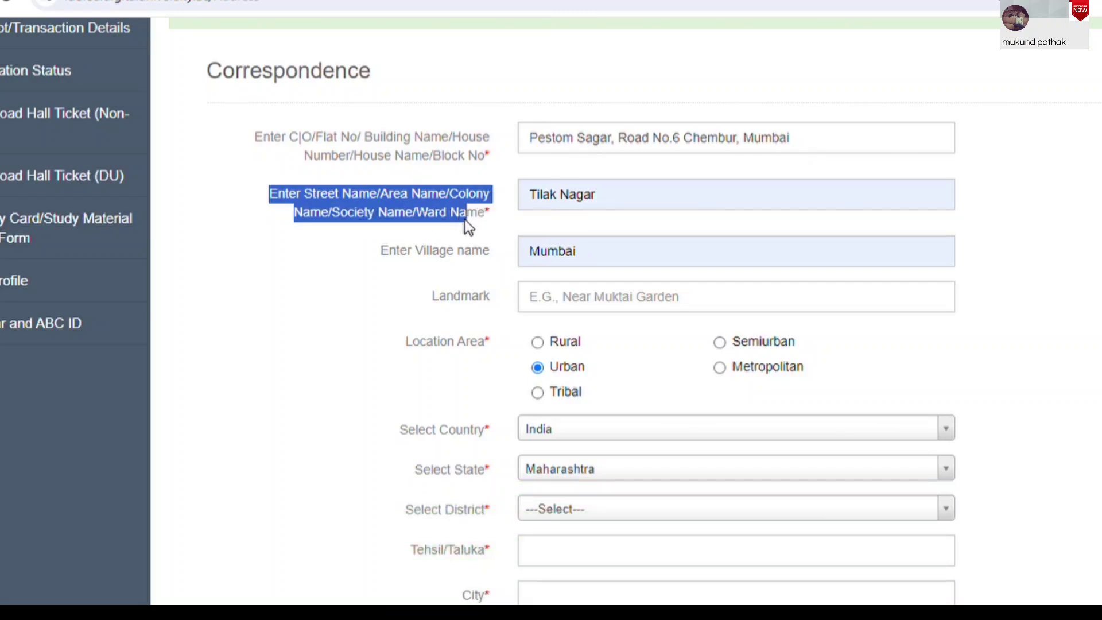
left_click(594, 221)
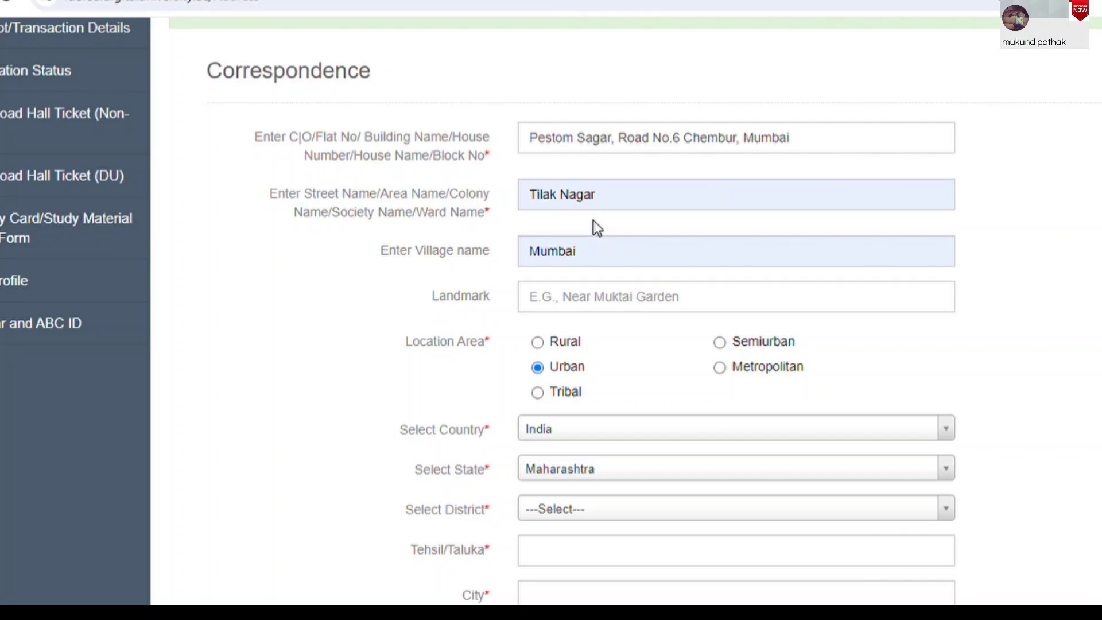
Step: Clear Mumbai from the village name and set Location Area to Urban
scroll(1004, 281, "down", 2)
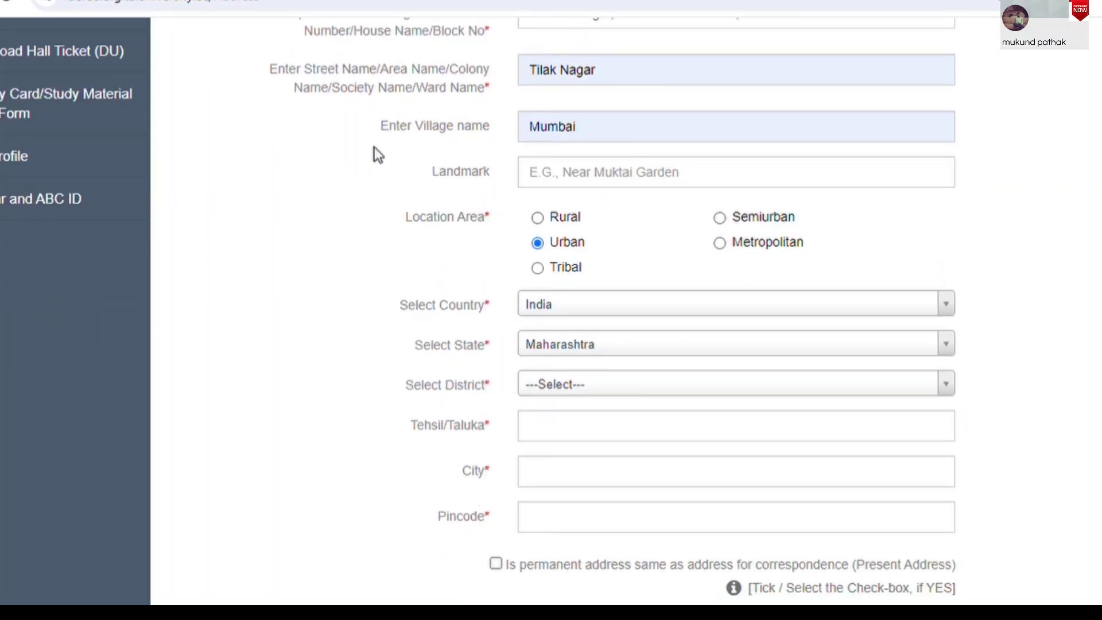
left_click_drag(374, 143, 531, 141)
left_click_drag(635, 134, 501, 129)
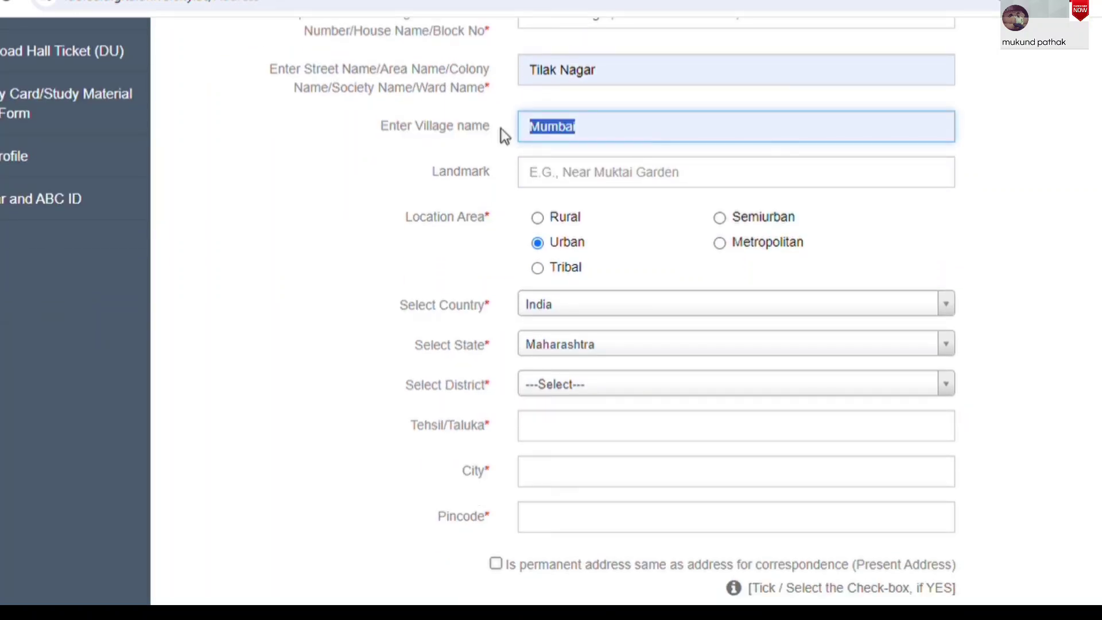
key("BackSpace")
left_click(411, 182)
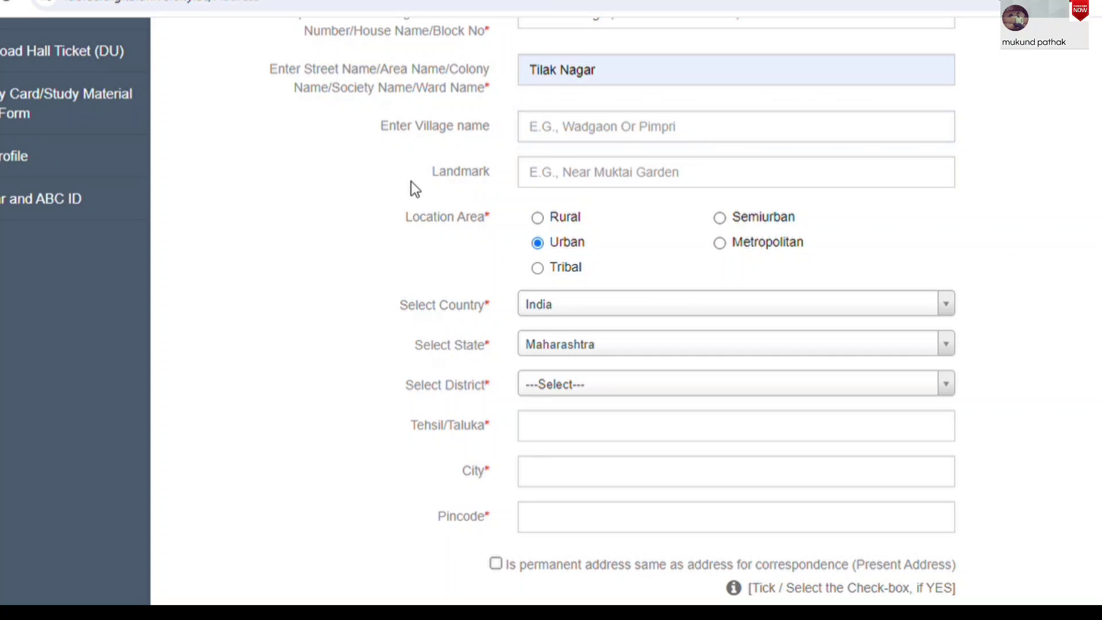
left_click(631, 171)
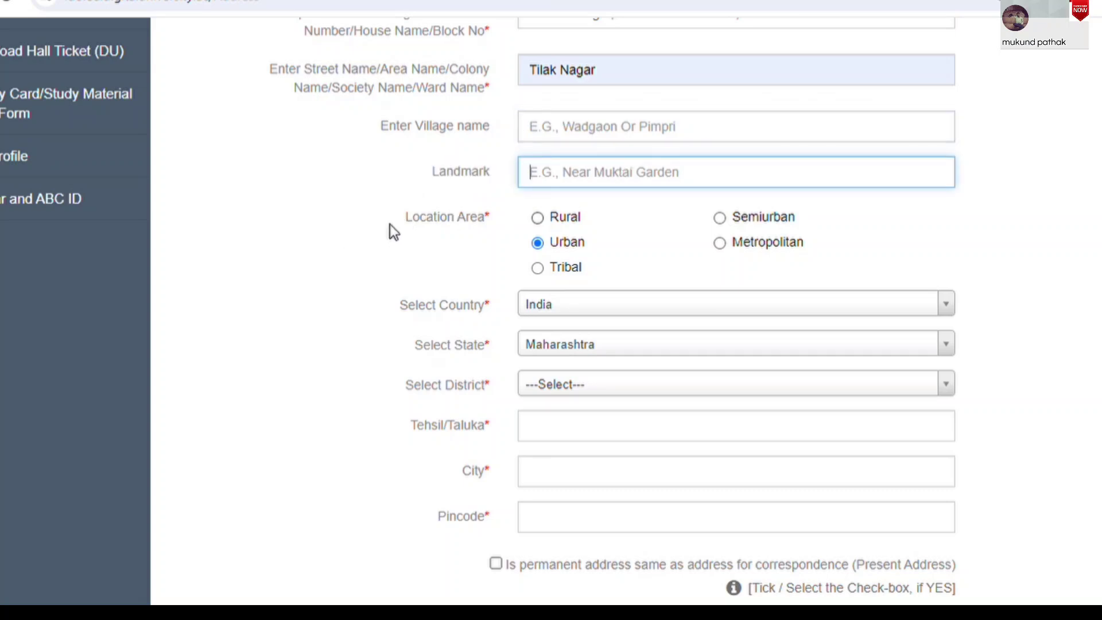
left_click_drag(394, 231, 525, 223)
left_click(544, 223)
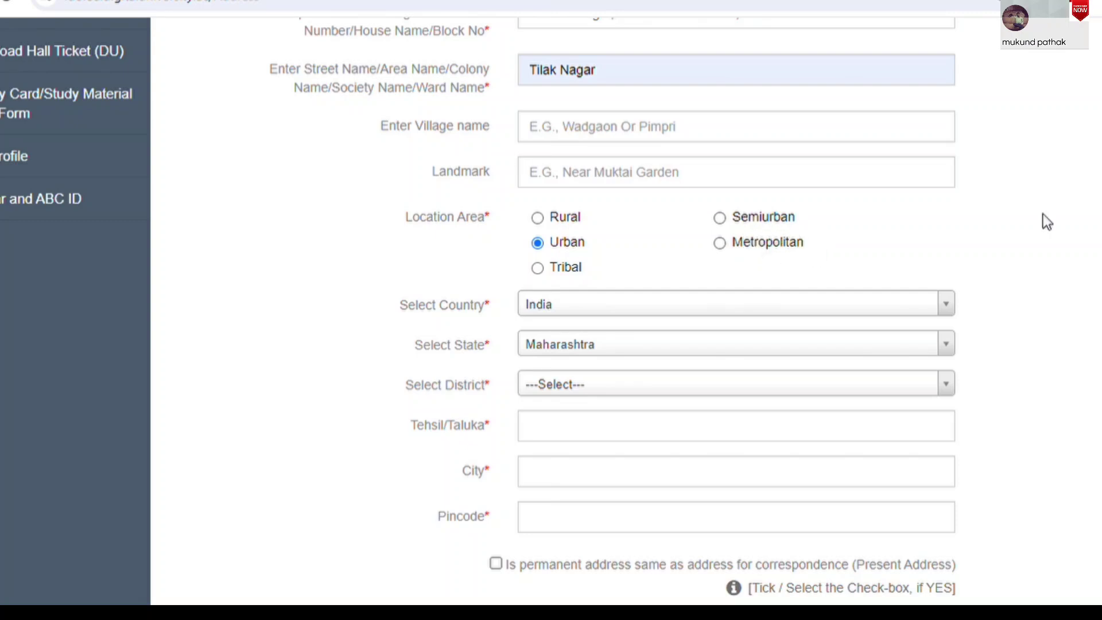
Step: Pick Mumbai Suburban as district and browse the Tehsil/Taluka options without choosing
scroll(529, 209, "down", 2)
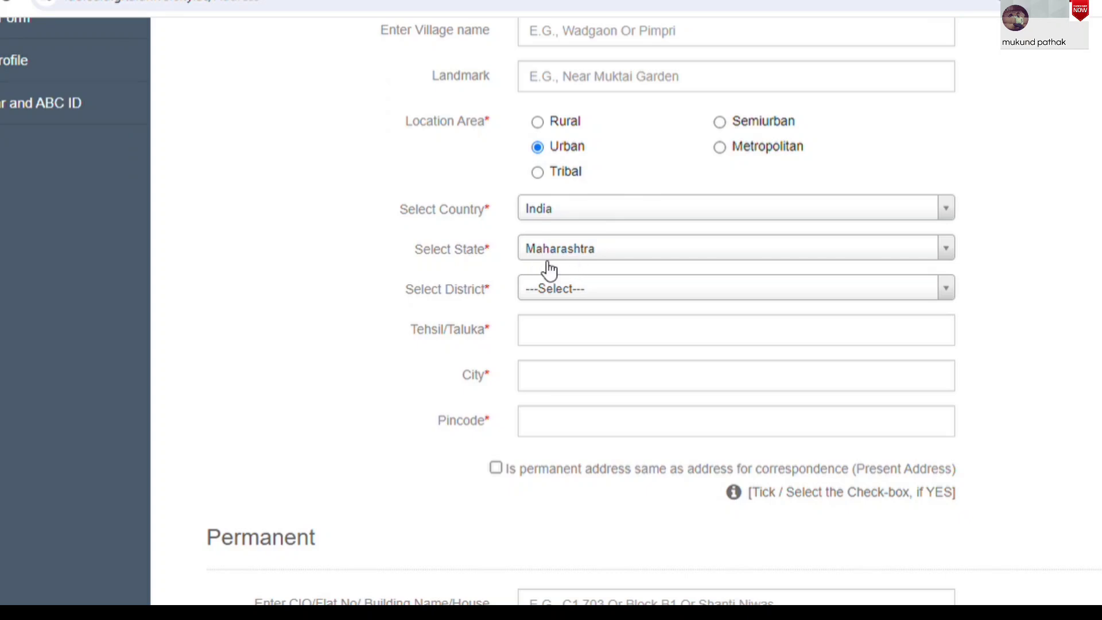
left_click(533, 288)
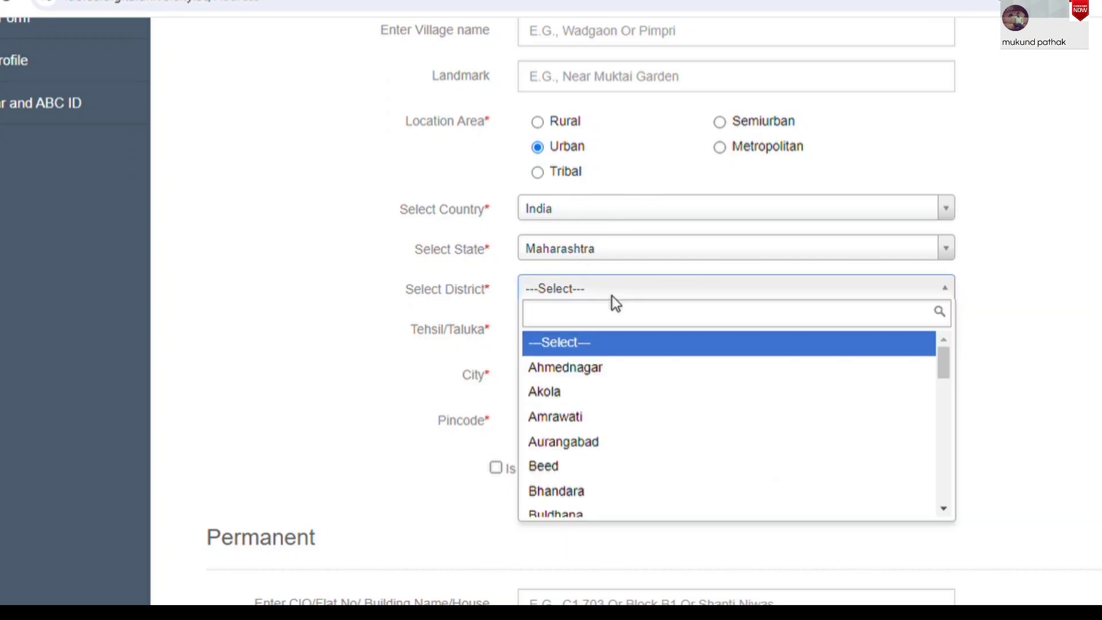
type("m")
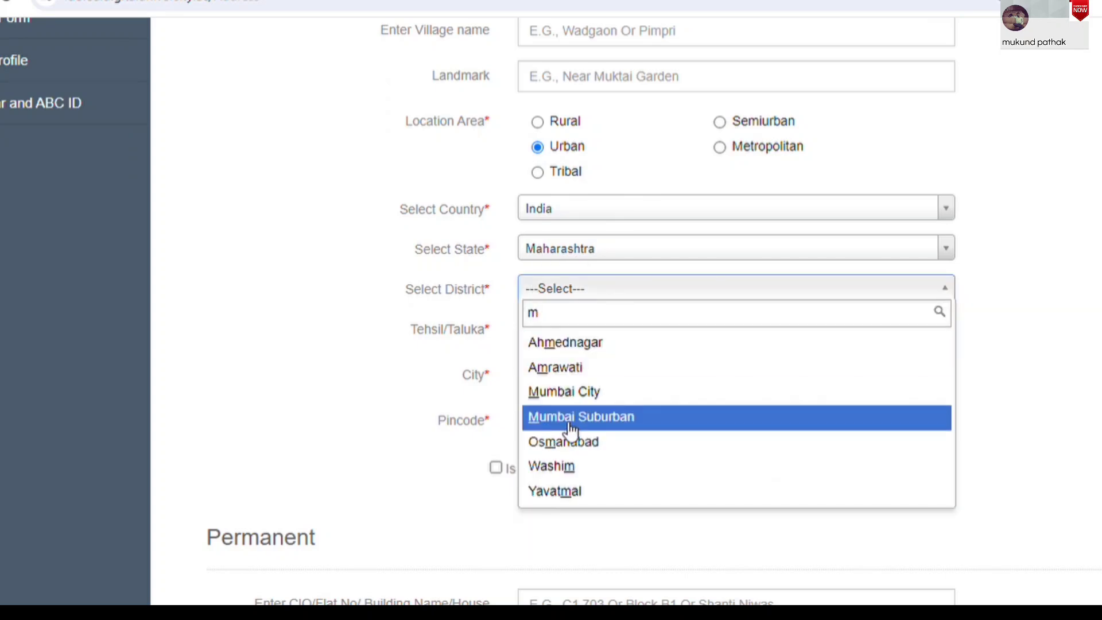
left_click(602, 417)
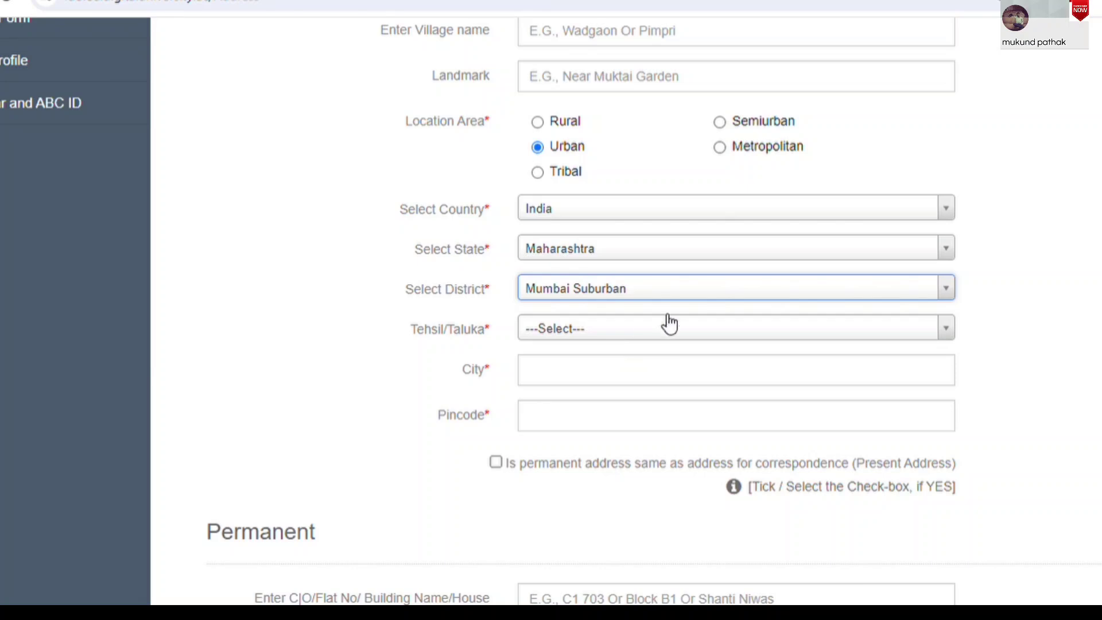
left_click(594, 334)
type("m")
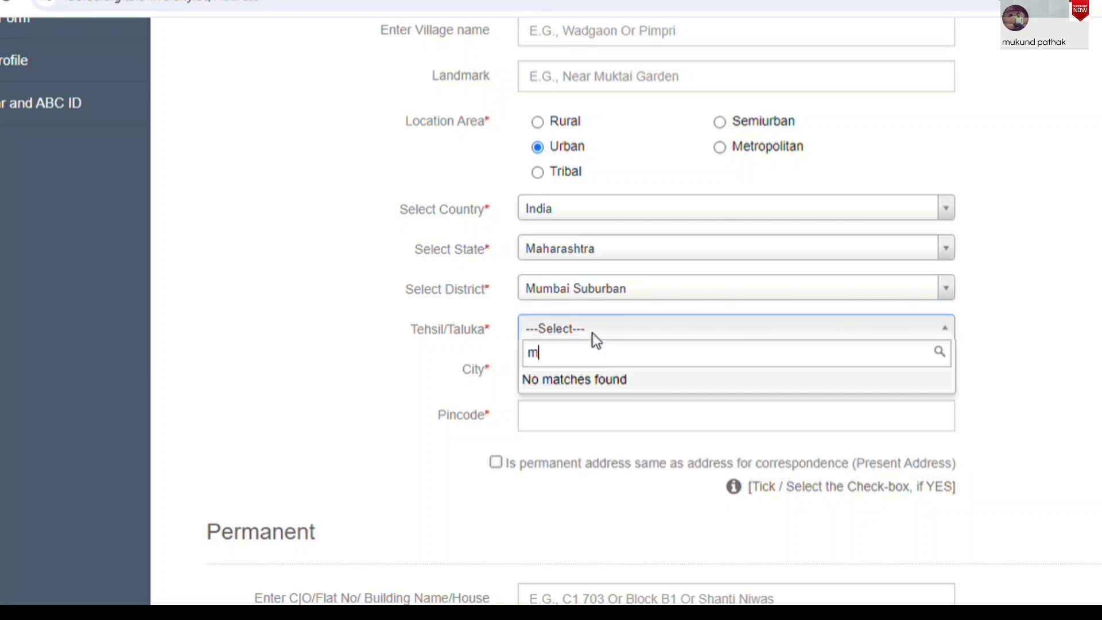
key("BackSpace")
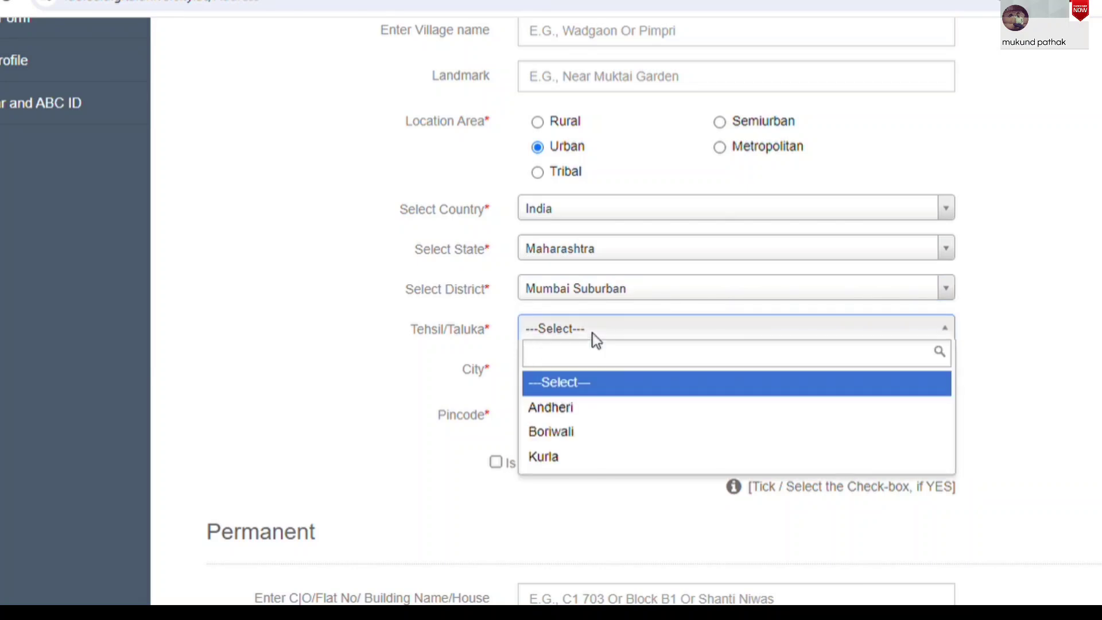
key("Down")
key("Down")
key("Down")
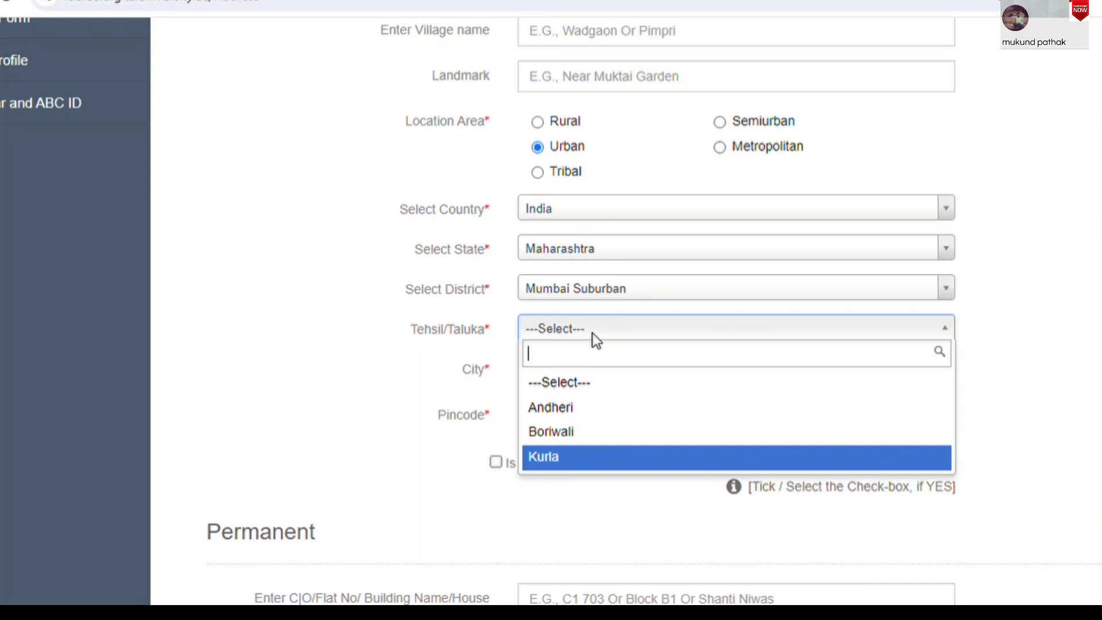
key("Up")
key("Up")
key("Up")
key("Down")
key("Down")
key("Down")
key("Up")
key("Up")
key("Up")
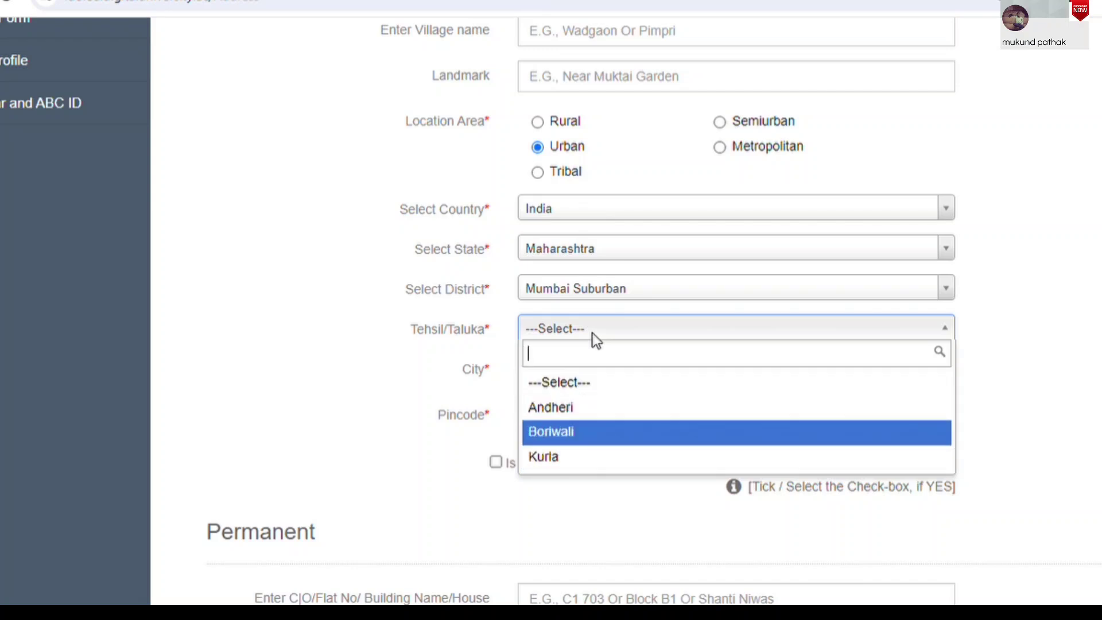
key("Down")
key("Down")
key("Down")
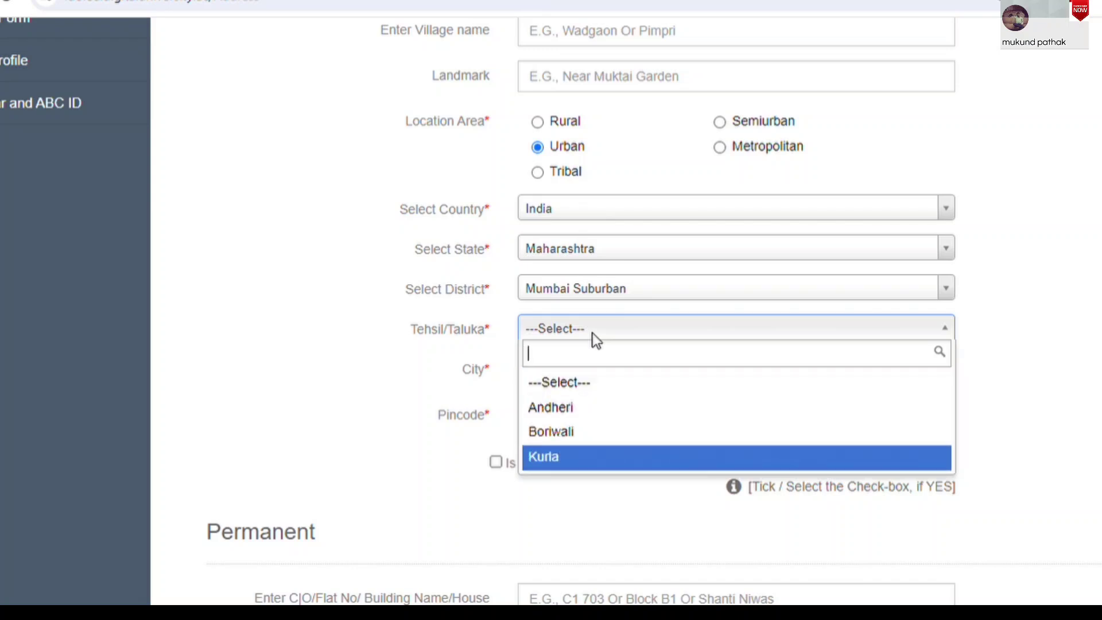
key("Escape")
Step: Change the district to Mumbai City and set Tehsil/Taluka to Mumbai
left_click(654, 290)
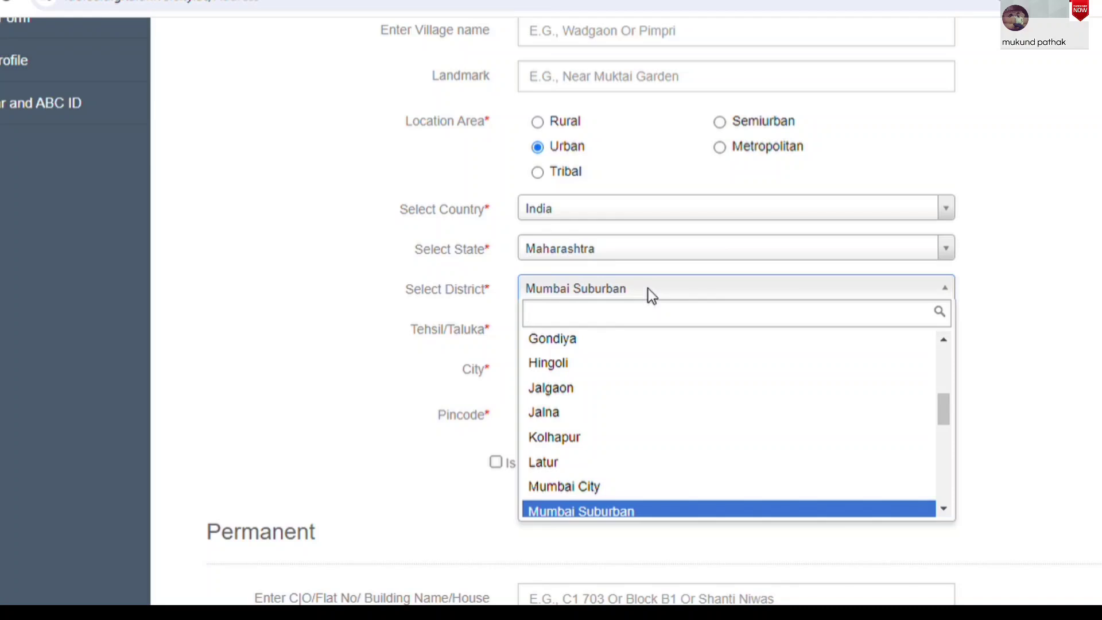
type("m")
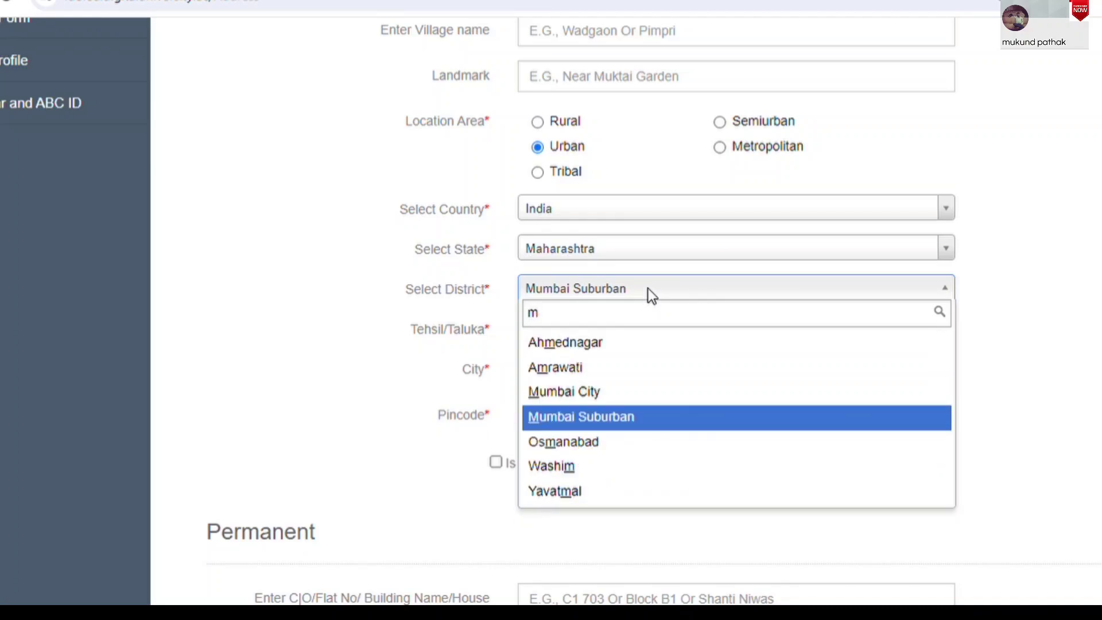
key("Up")
key("Return")
left_click(584, 328)
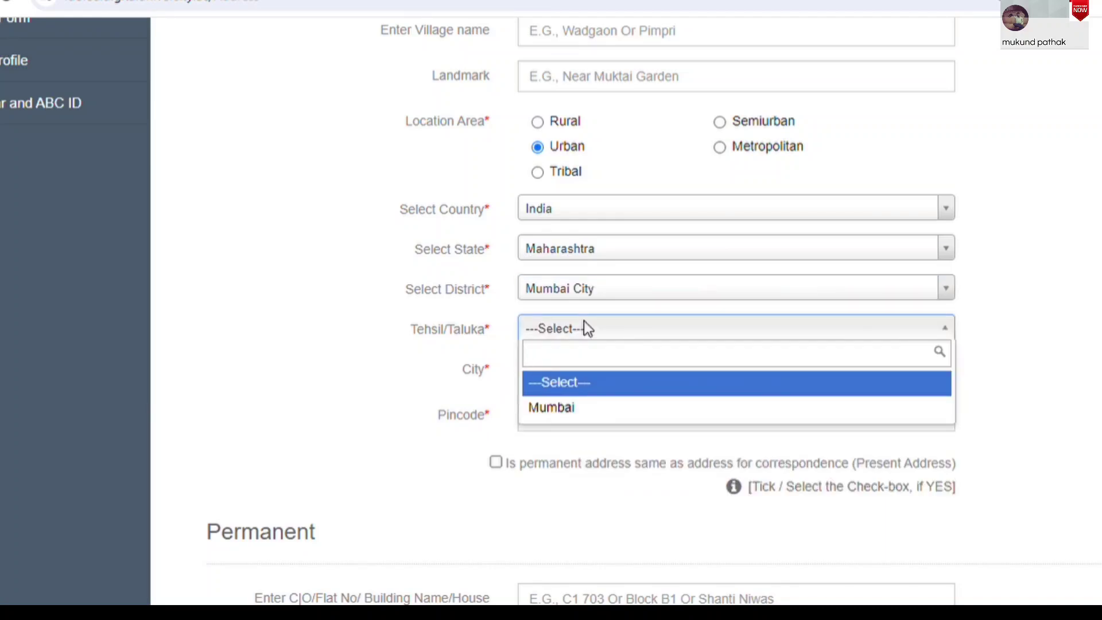
key("Down")
key("Return")
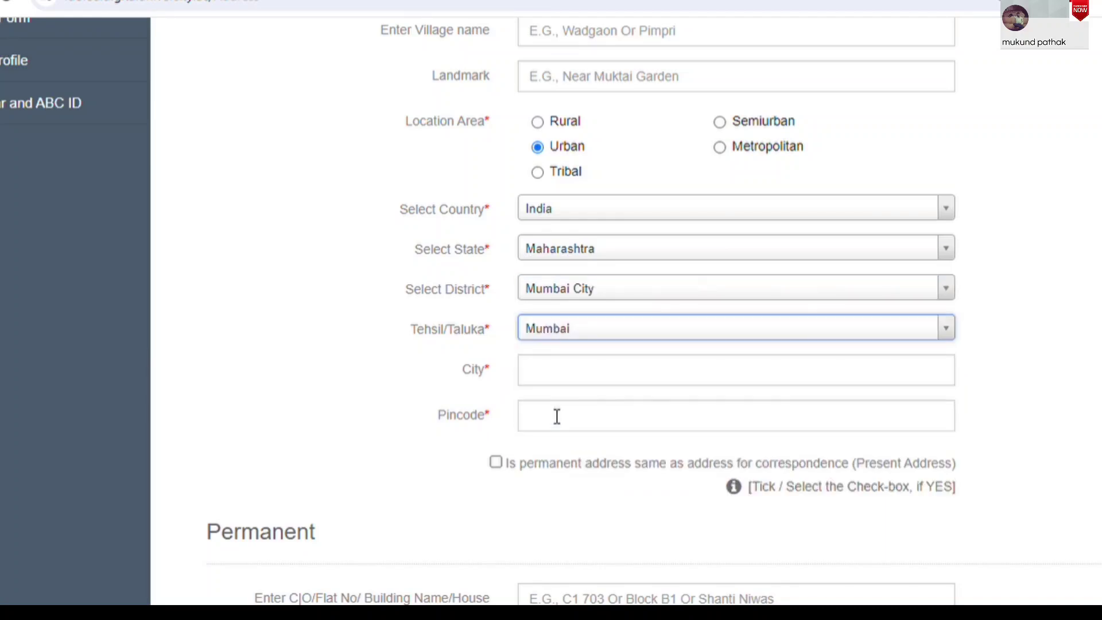
Step: Enter city Mumbai and the pincode, and mark permanent address same as correspondence
left_click(569, 379)
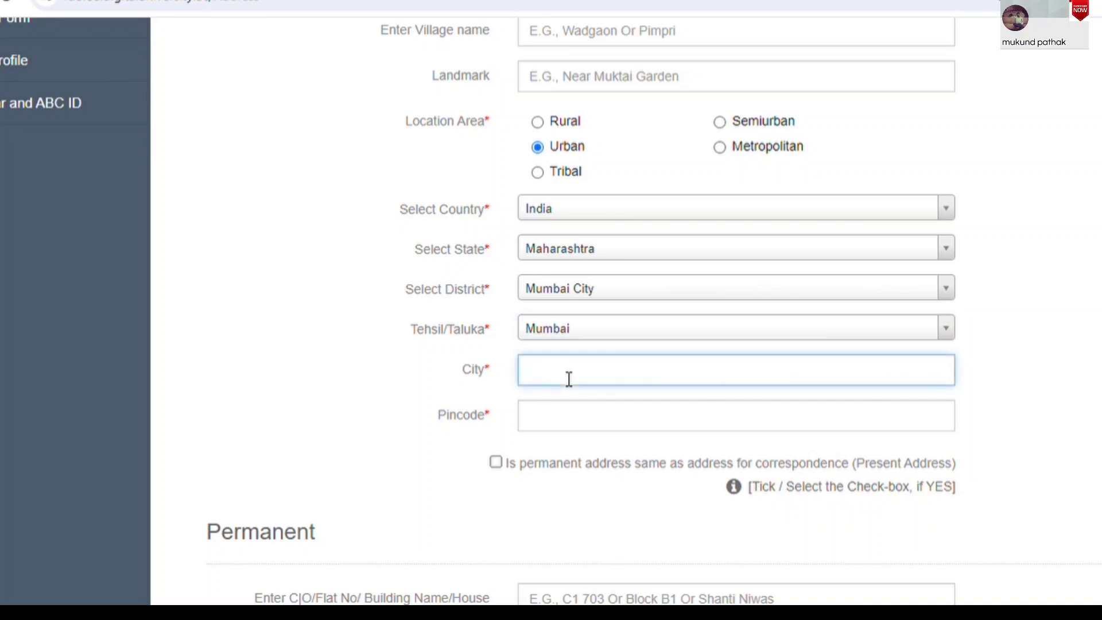
type("Mumbai")
left_click(571, 425)
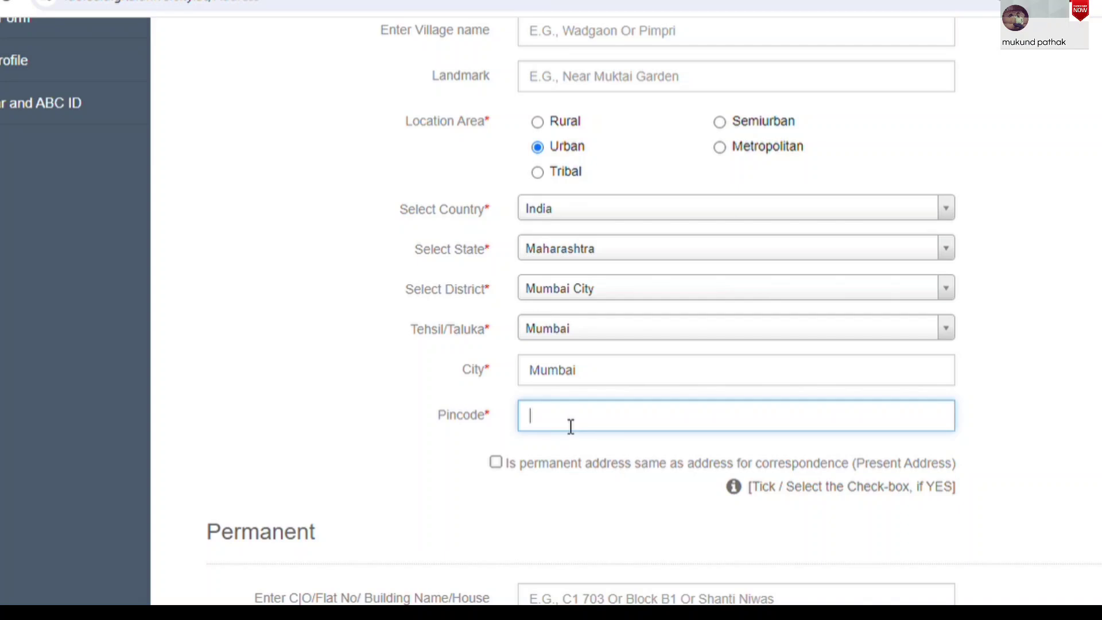
type("400089")
left_click(496, 463)
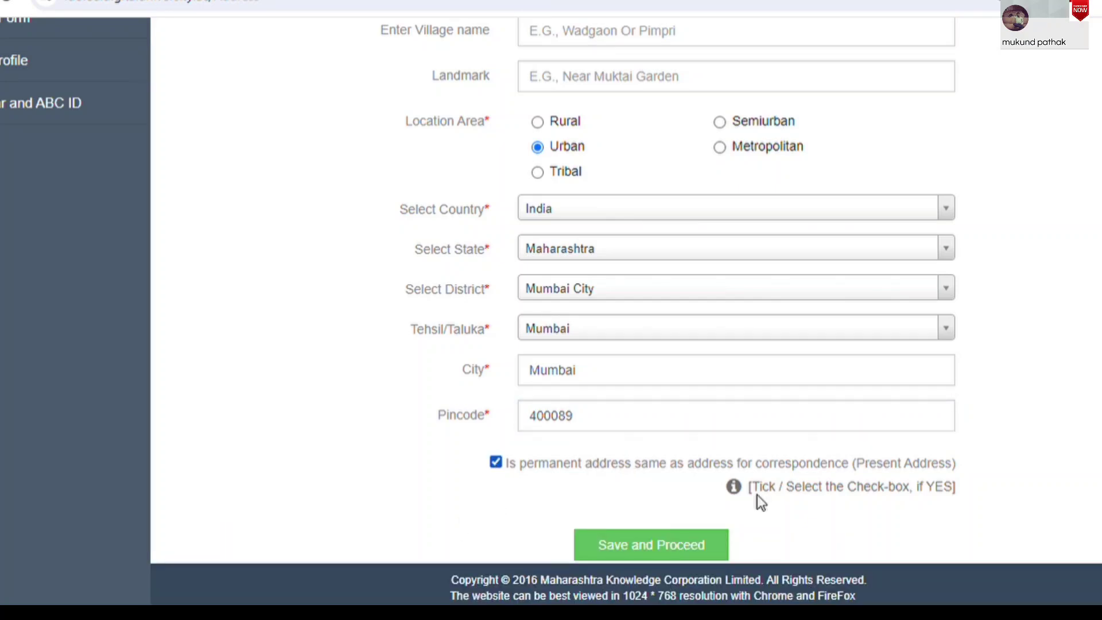
scroll(551, 310, "down", 1)
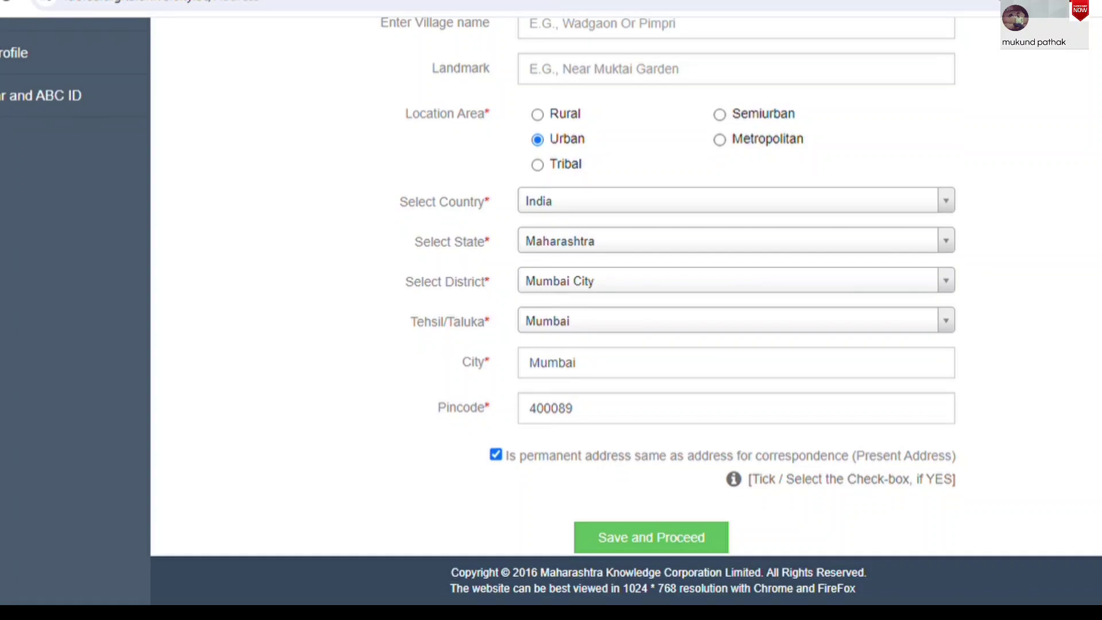
Step: Save the address details and view the SSC, HSC, Diploma and Degree/PG qualification list
left_click(666, 534)
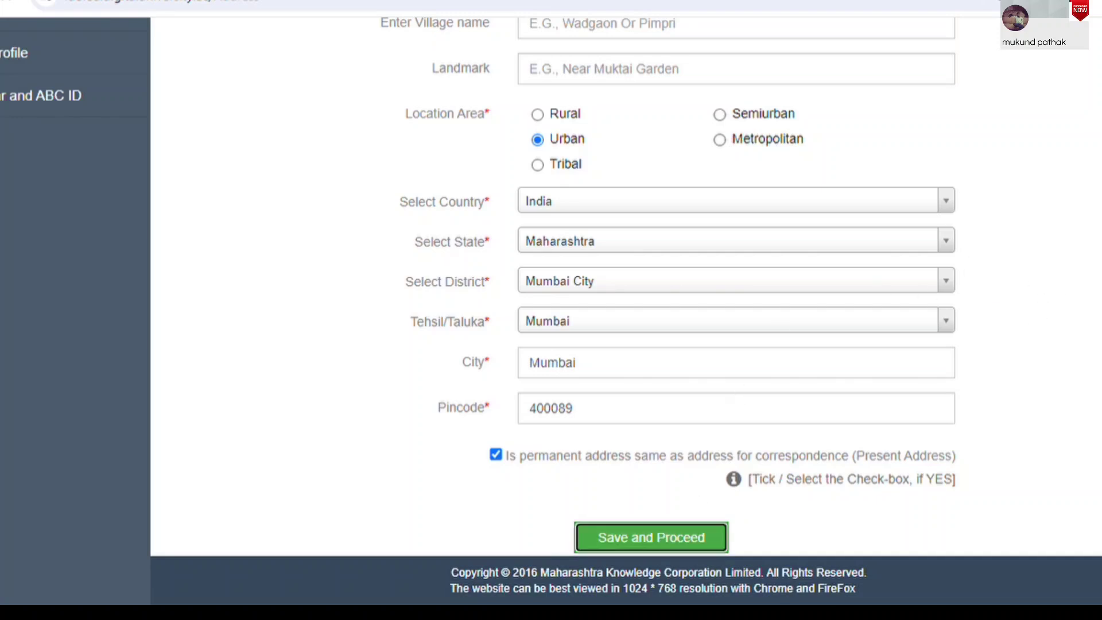
left_click(655, 538)
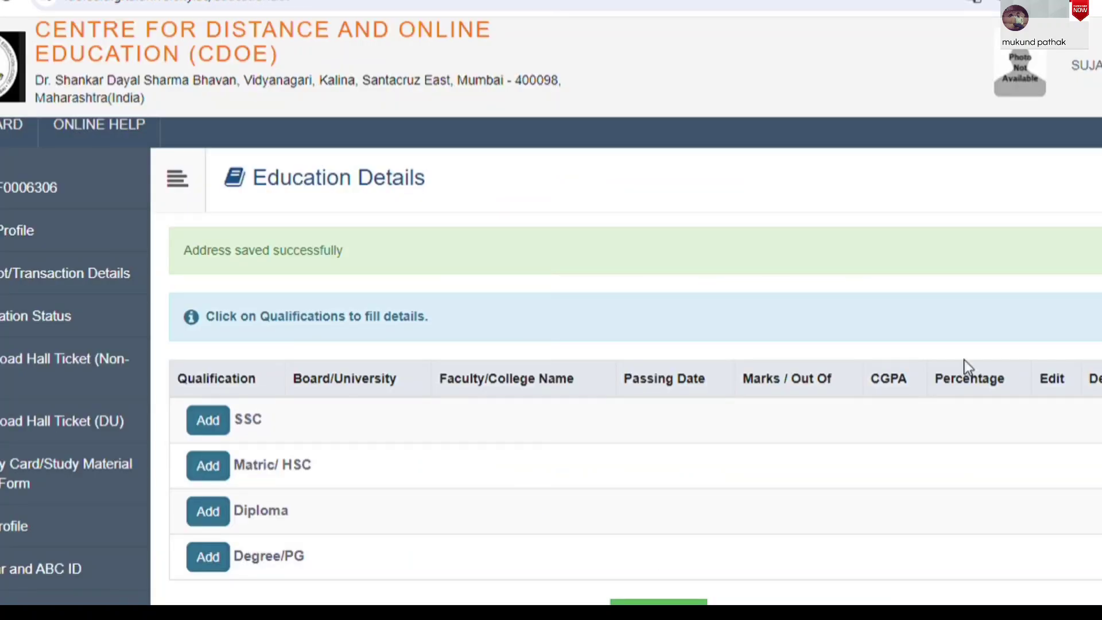
scroll(965, 368, "down", 1)
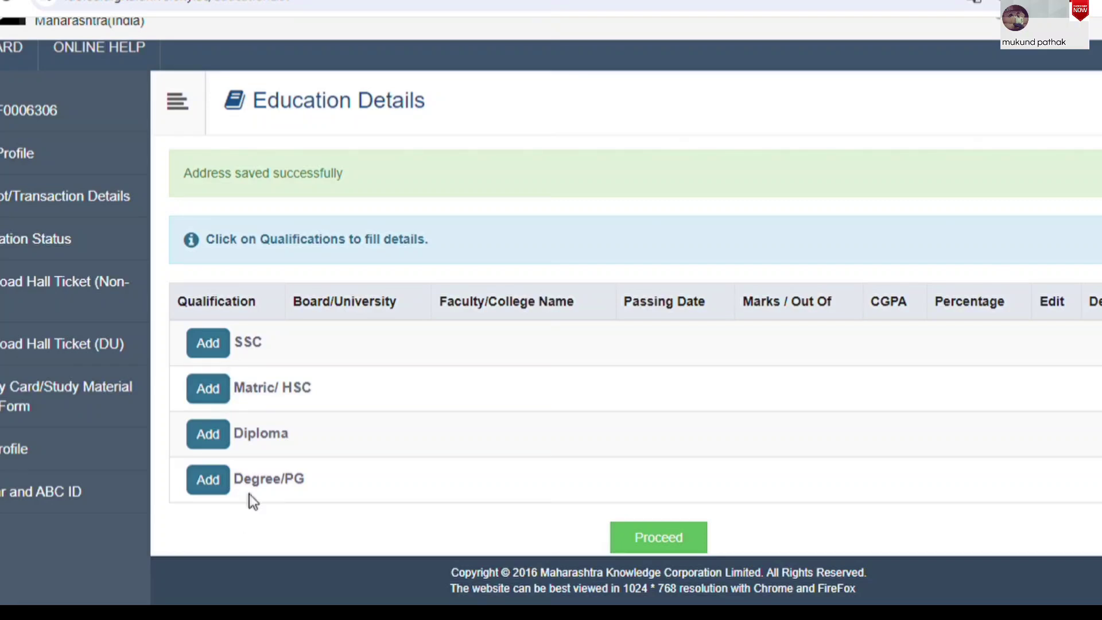
Step: Add SSC details with Maharashtra State Board and school GVS MANDAL AMCHI SHALA
left_click(218, 361)
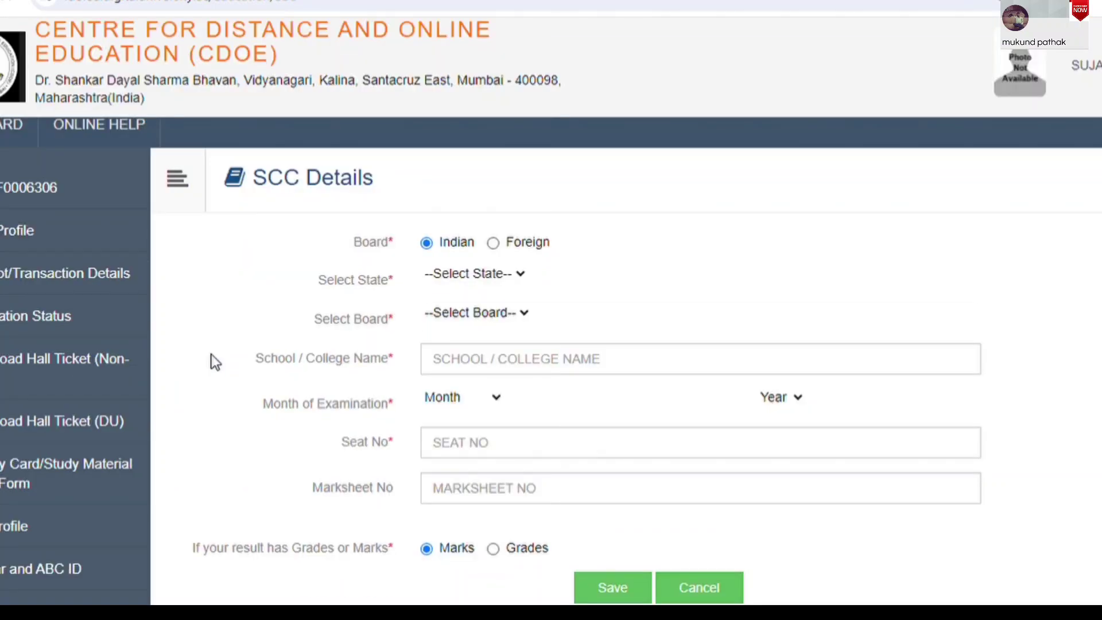
scroll(730, 343, "down", 3)
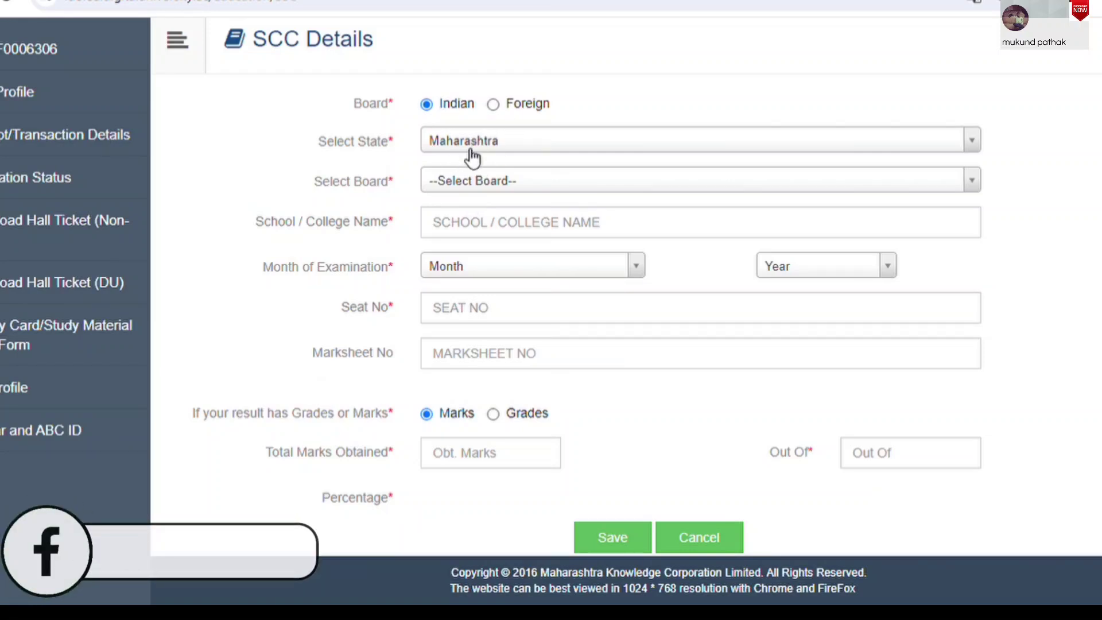
left_click(491, 183)
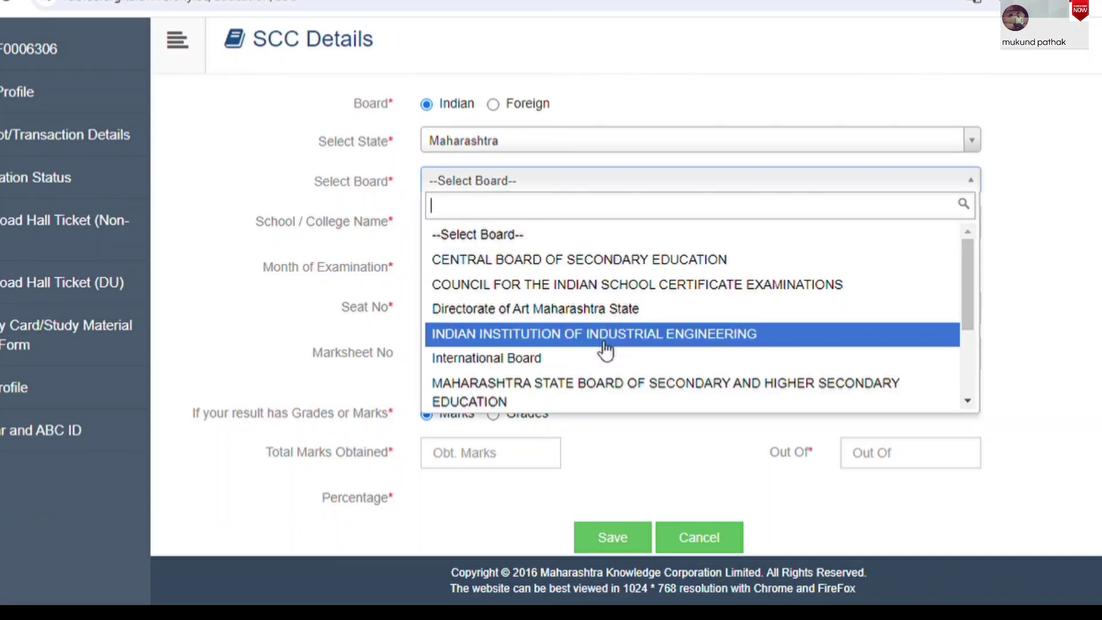
left_click(491, 388)
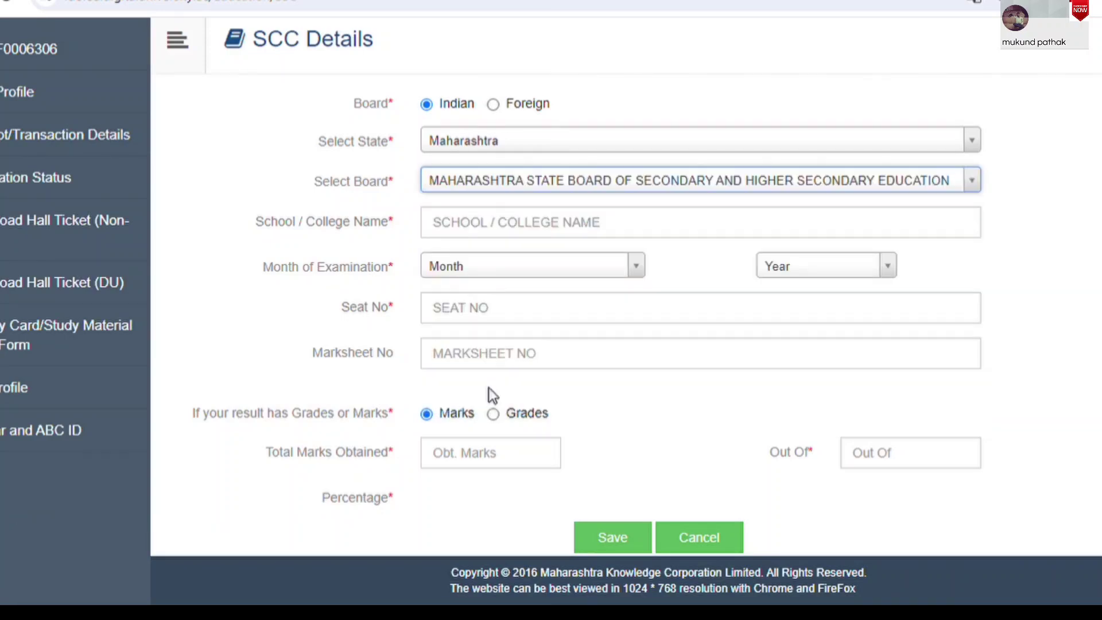
left_click(498, 235)
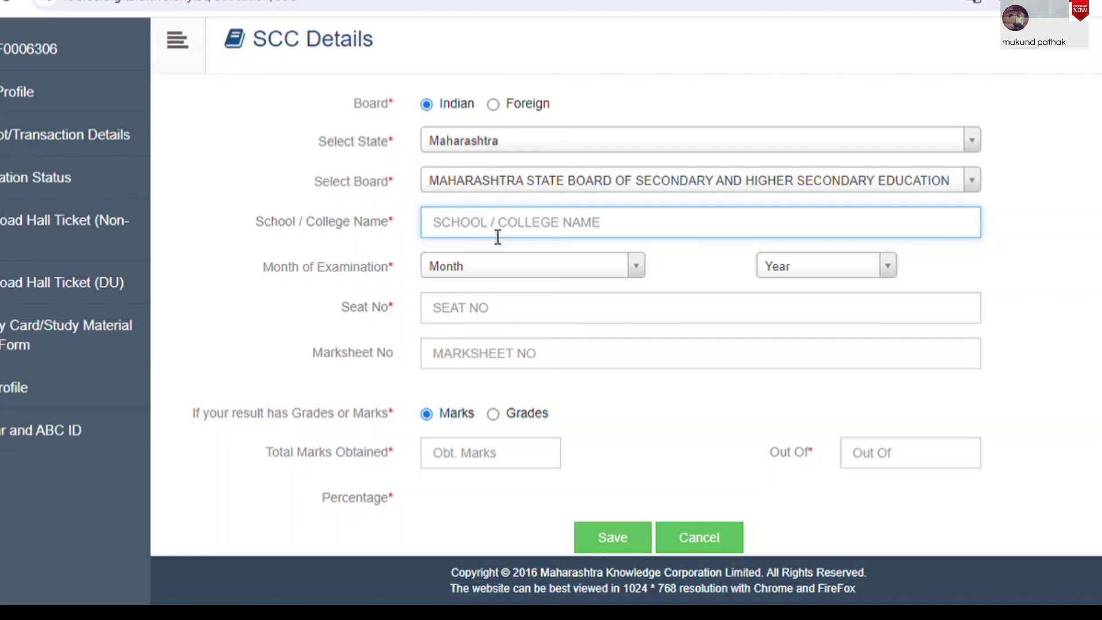
type("GVS")
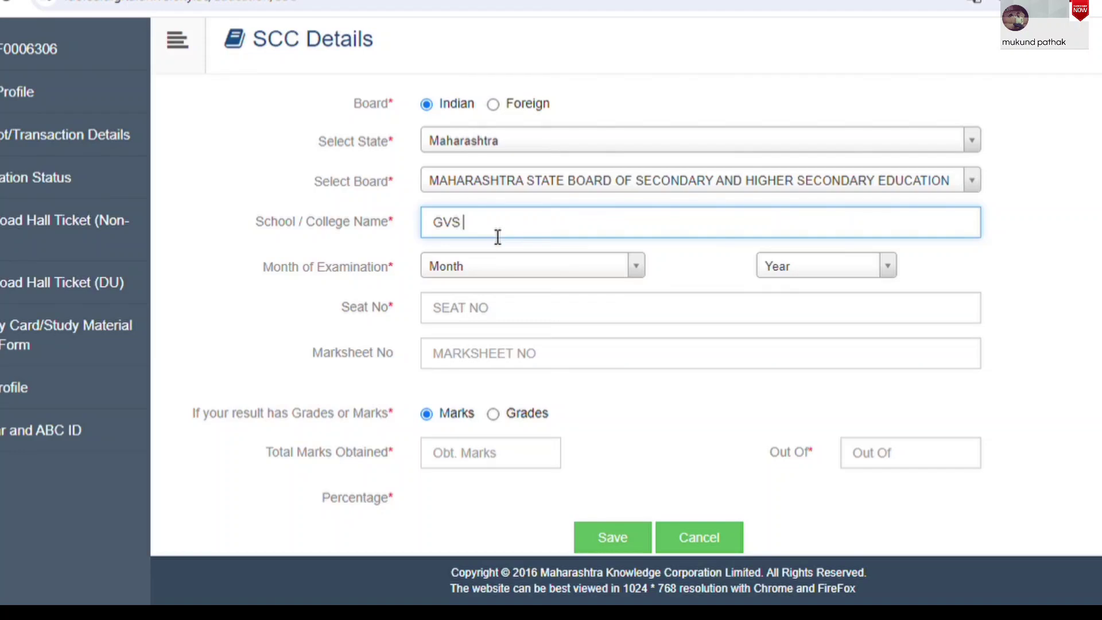
type(" MANDAL AMCHI SHALA")
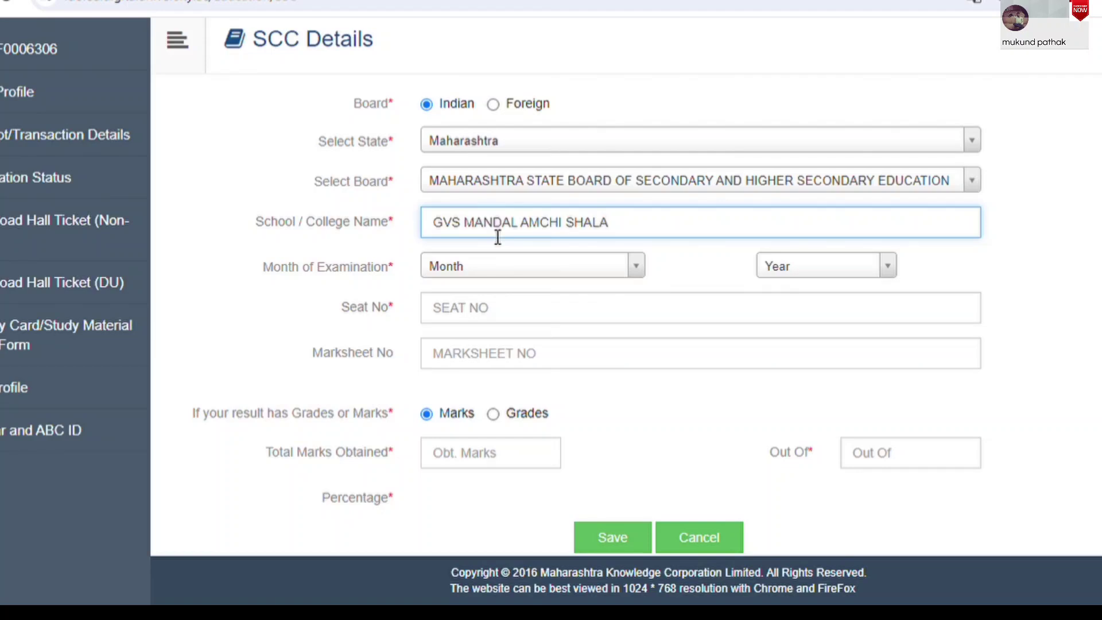
Step: Set the SSC examination month to June and year to 2021
left_click(551, 267)
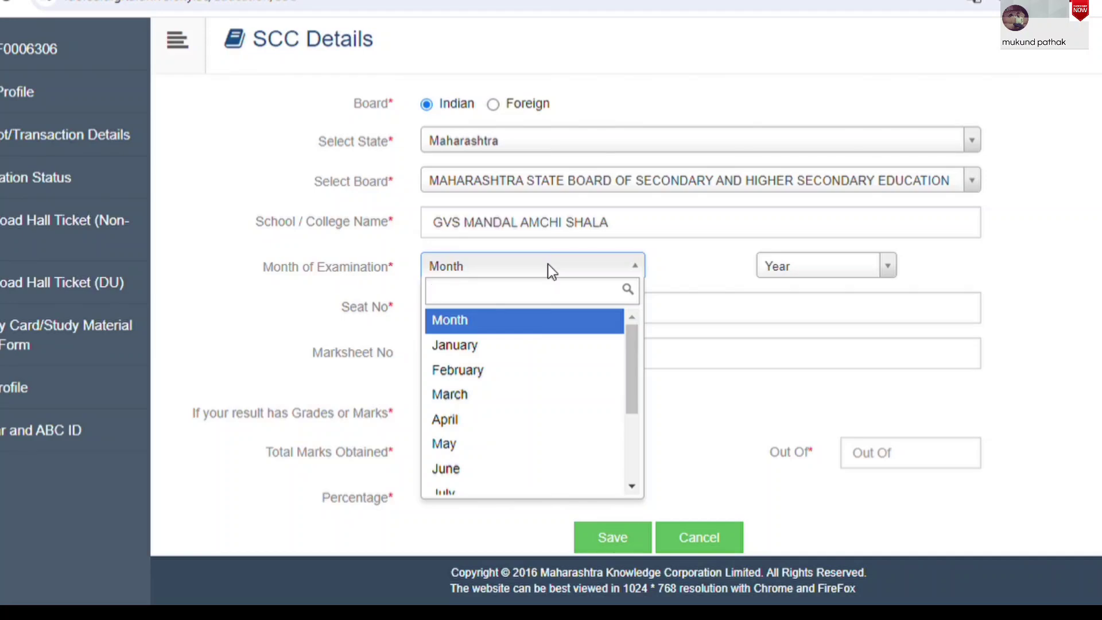
key("Down")
key("Down")
key("Down")
key("Down")
key("Down")
key("Down")
key("Return")
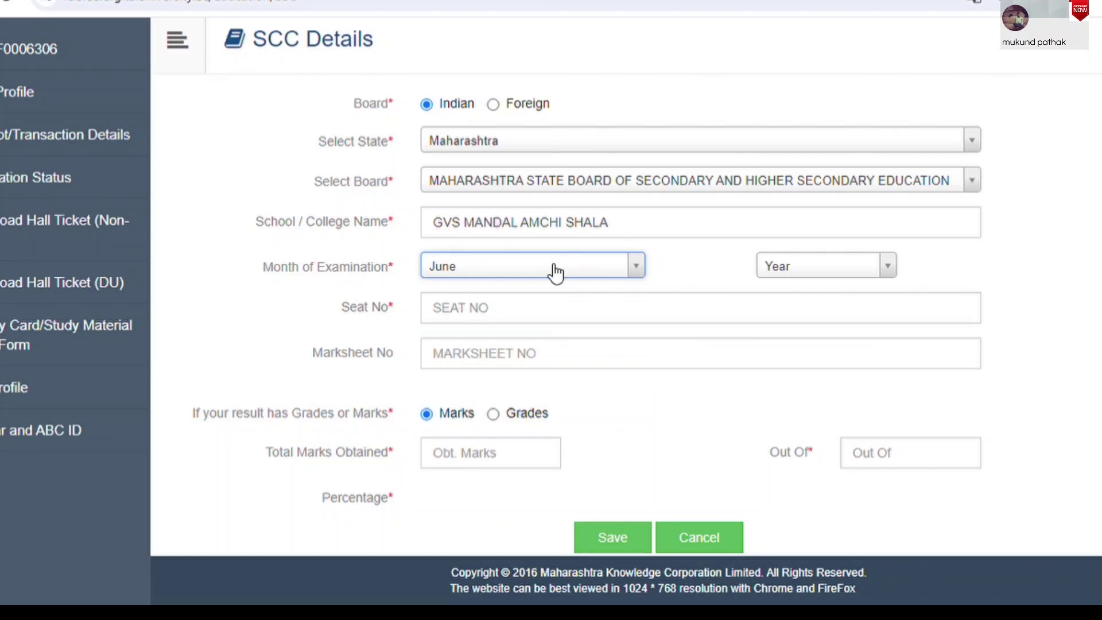
left_click(825, 260)
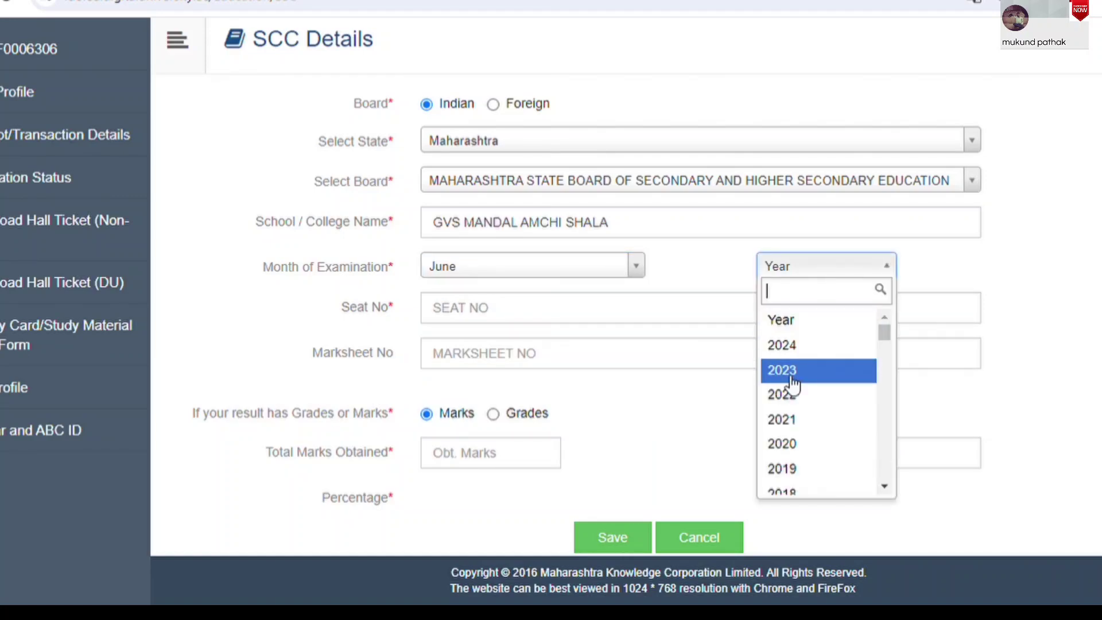
left_click(806, 399)
left_click(789, 264)
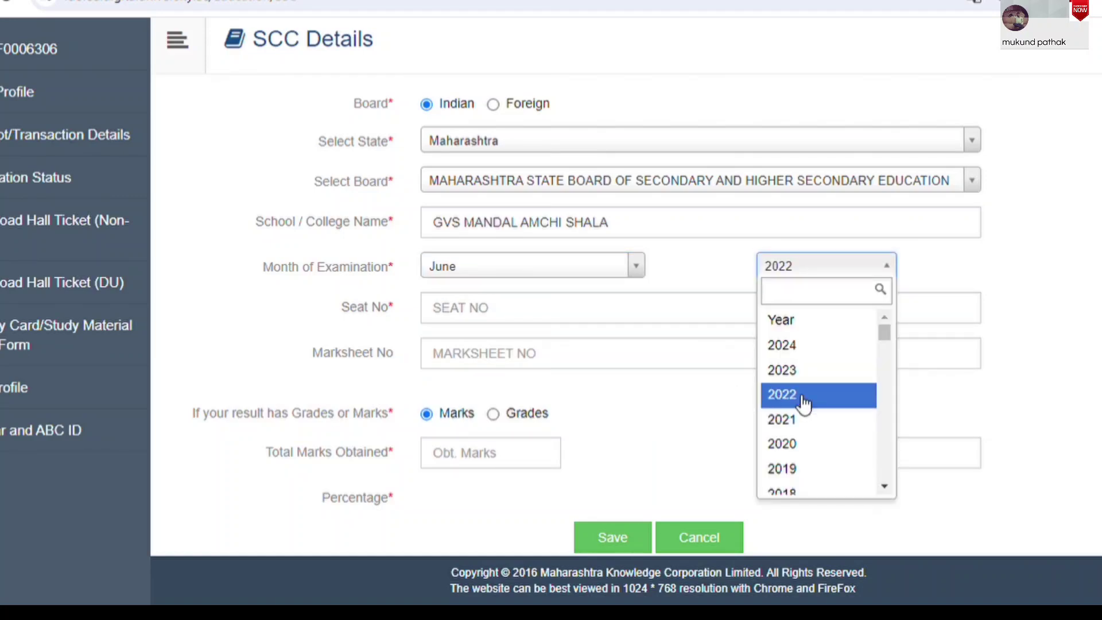
left_click(827, 423)
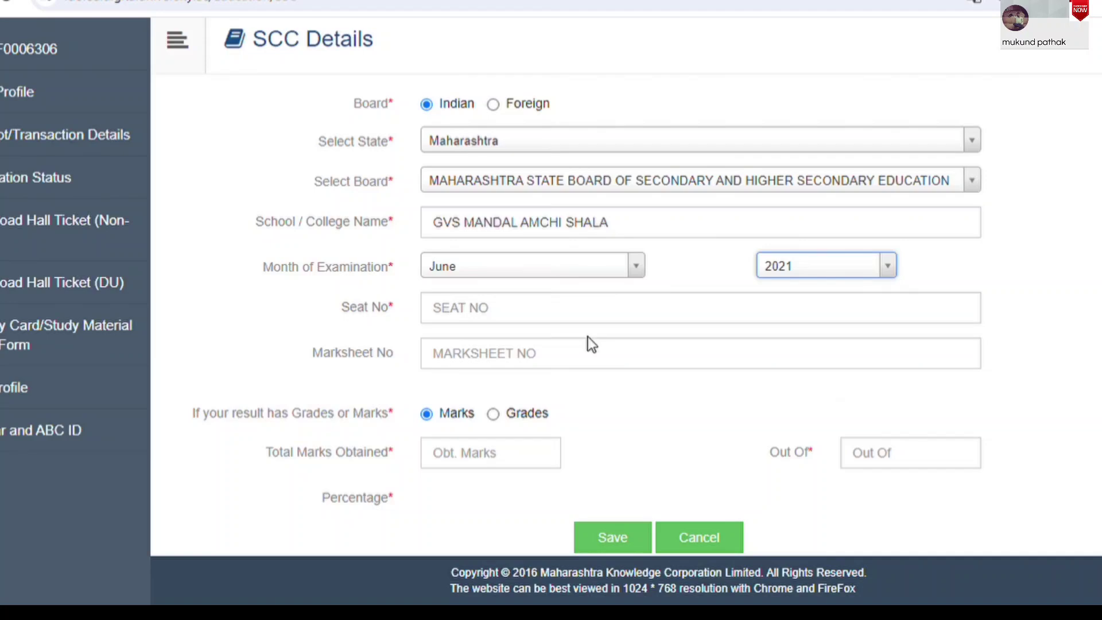
Step: Enter the SSC seat number, correcting the mistyped first attempt
left_click(476, 309)
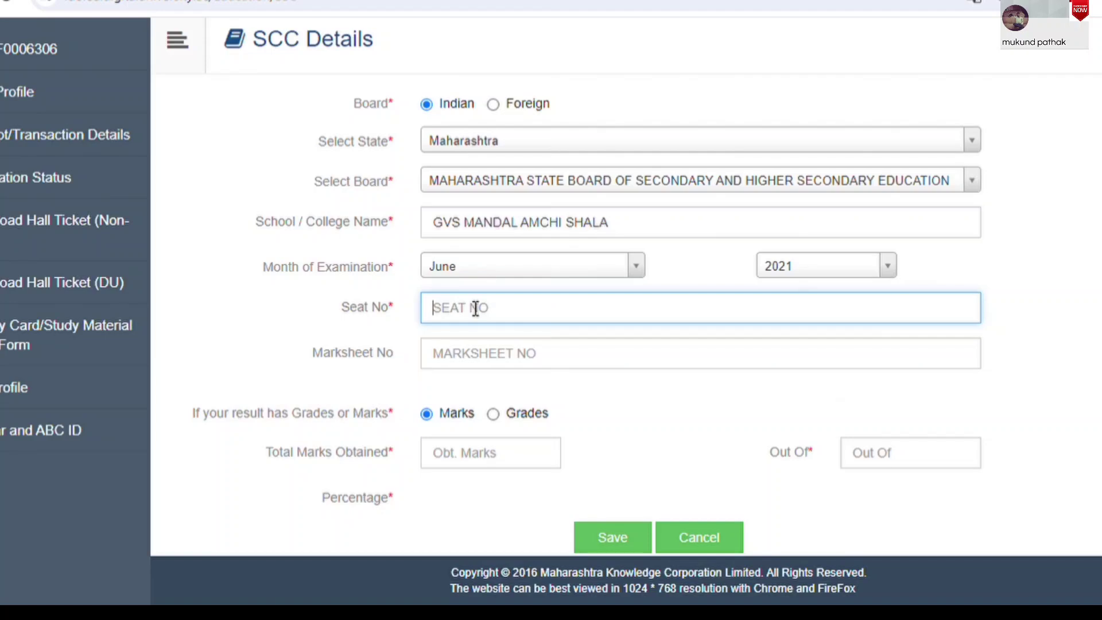
left_click(506, 359)
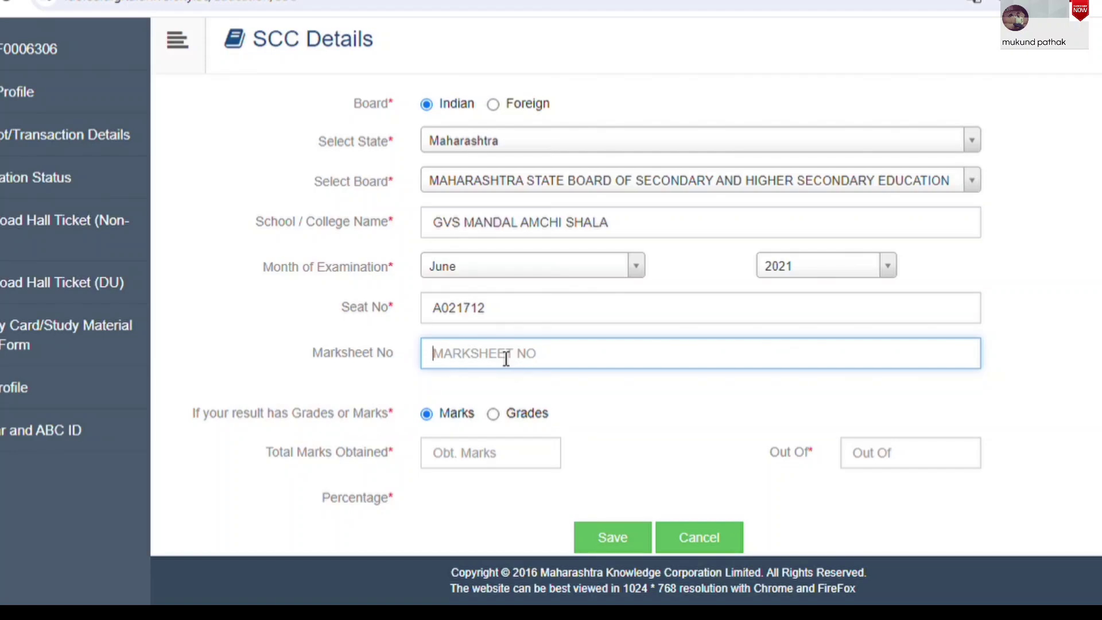
left_click(513, 323)
key("BackSpace")
key("BackSpace")
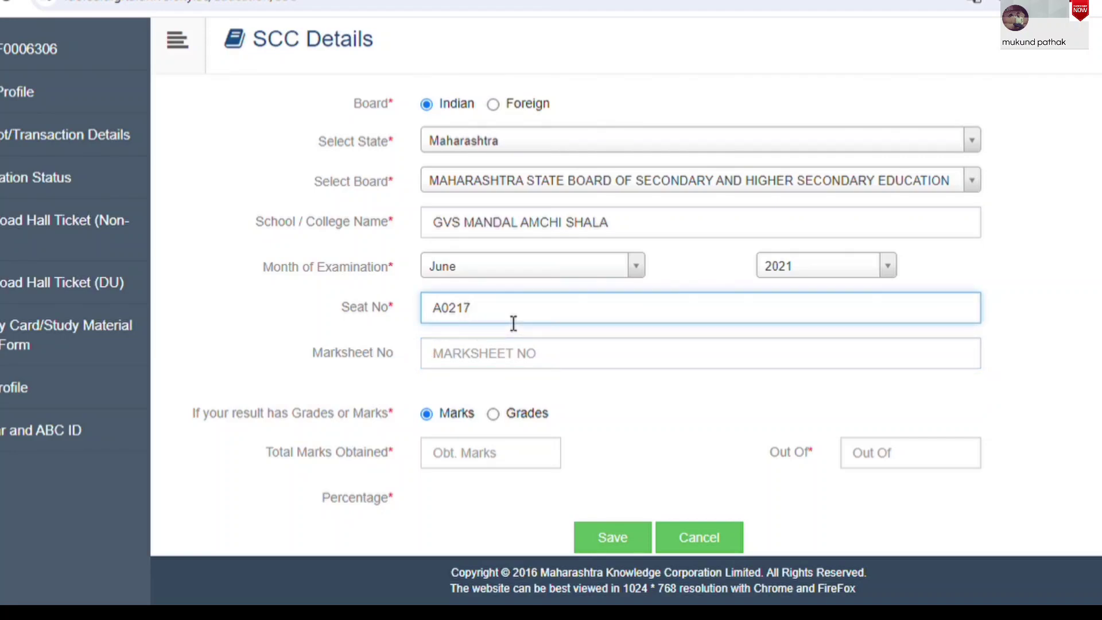
key("BackSpace")
key("BackSpace")
key("BackSpace")
key("BackSpace")
left_click_drag(312, 353, 524, 357)
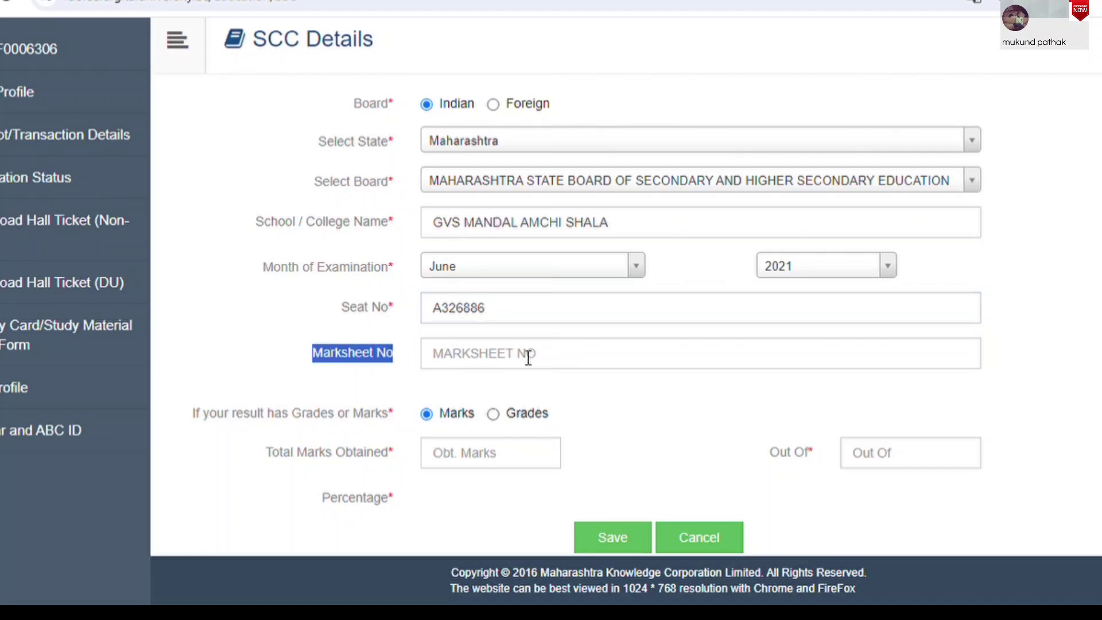
left_click(375, 391)
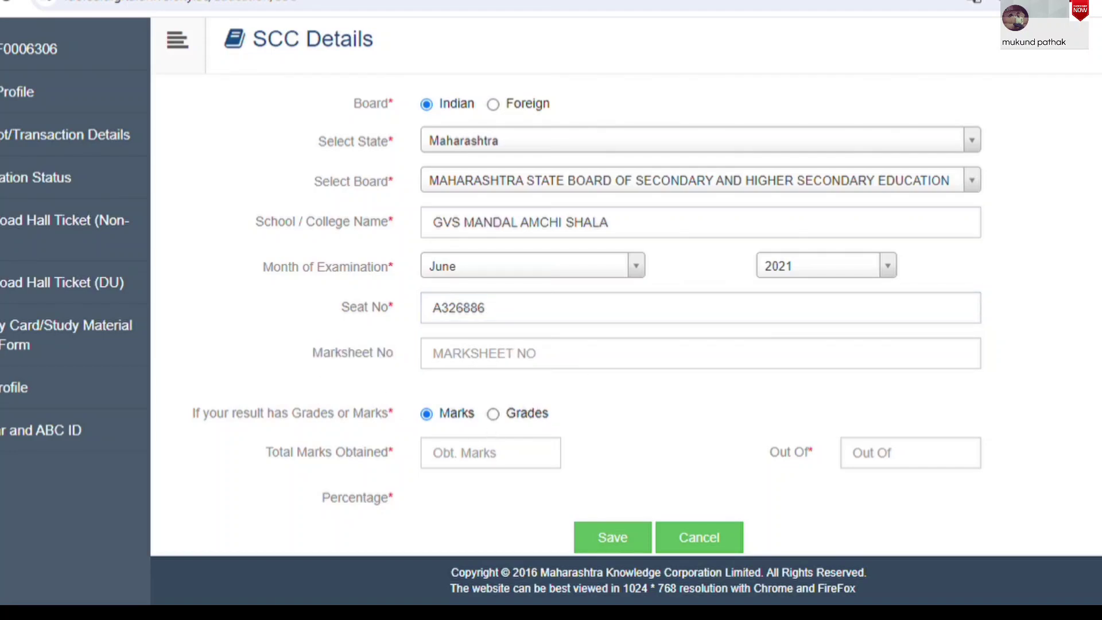
left_click(528, 466)
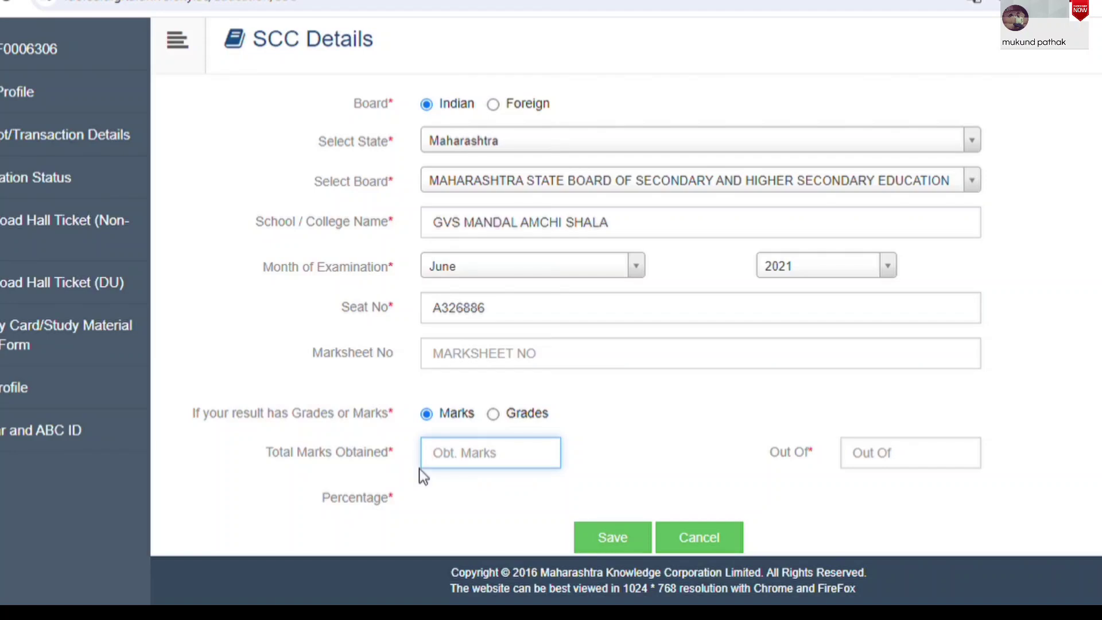
Step: Enter 500 as the SSC out-of total and a first marks-obtained value
left_click(949, 485)
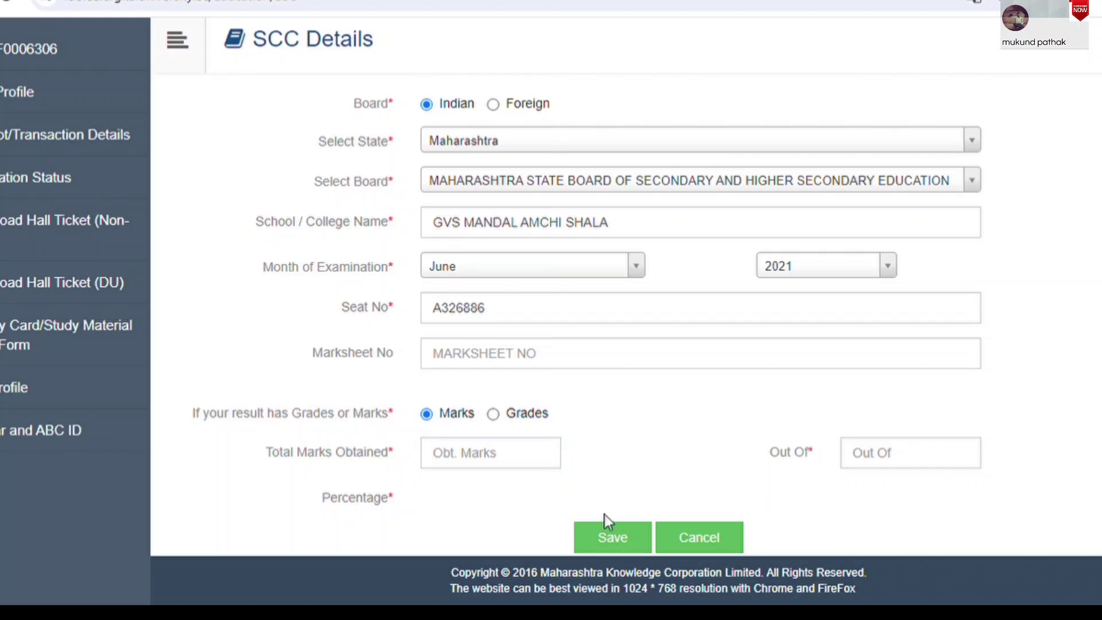
left_click(490, 451)
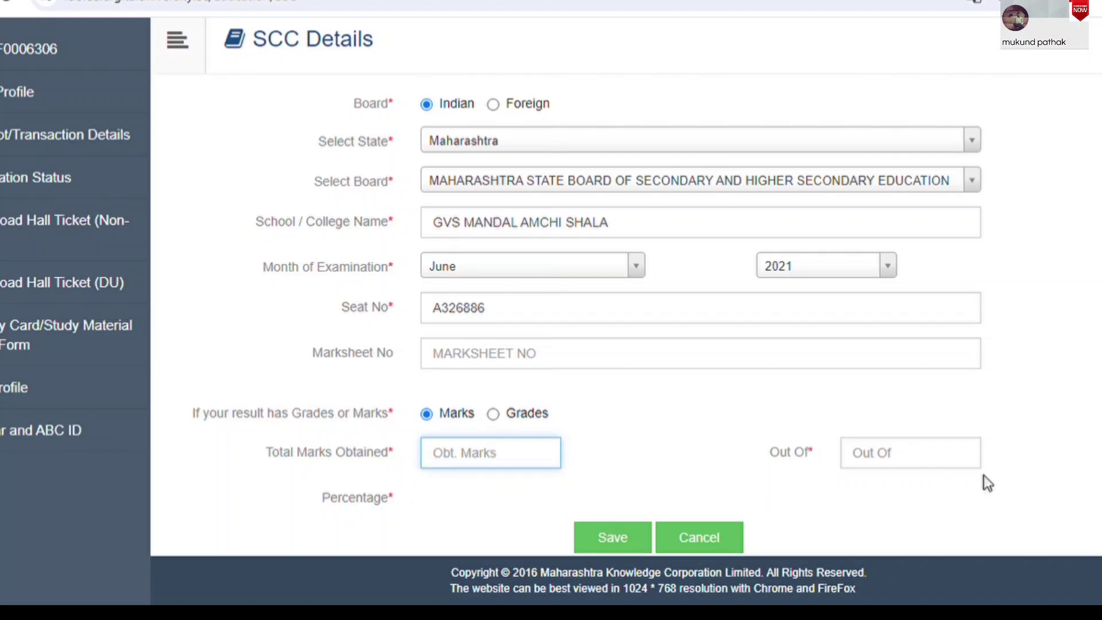
left_click(921, 466)
type("500")
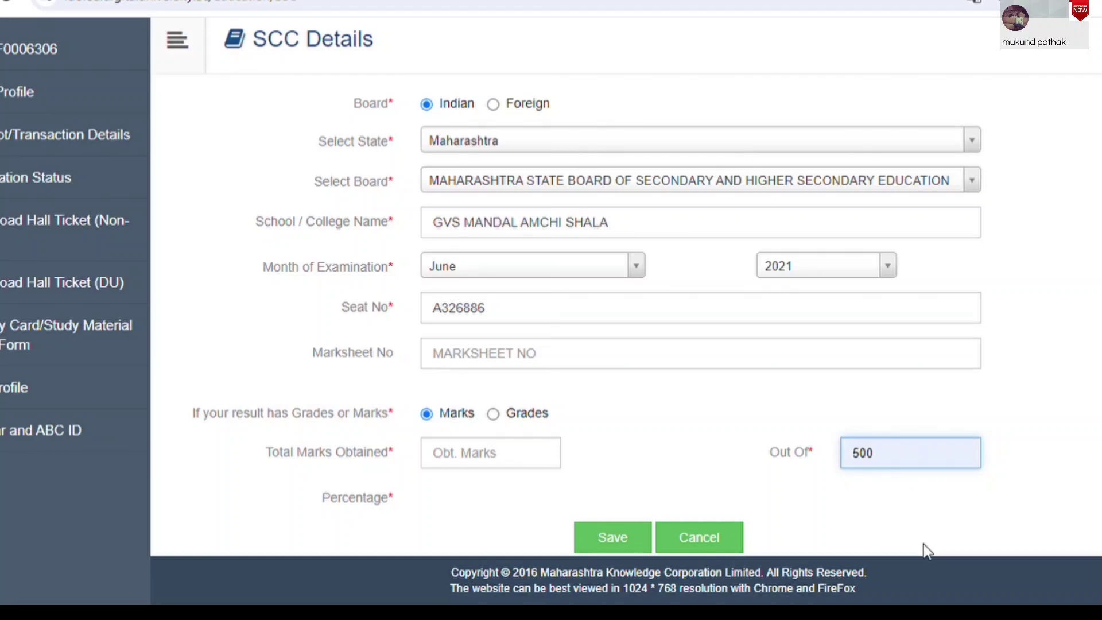
left_click(489, 467)
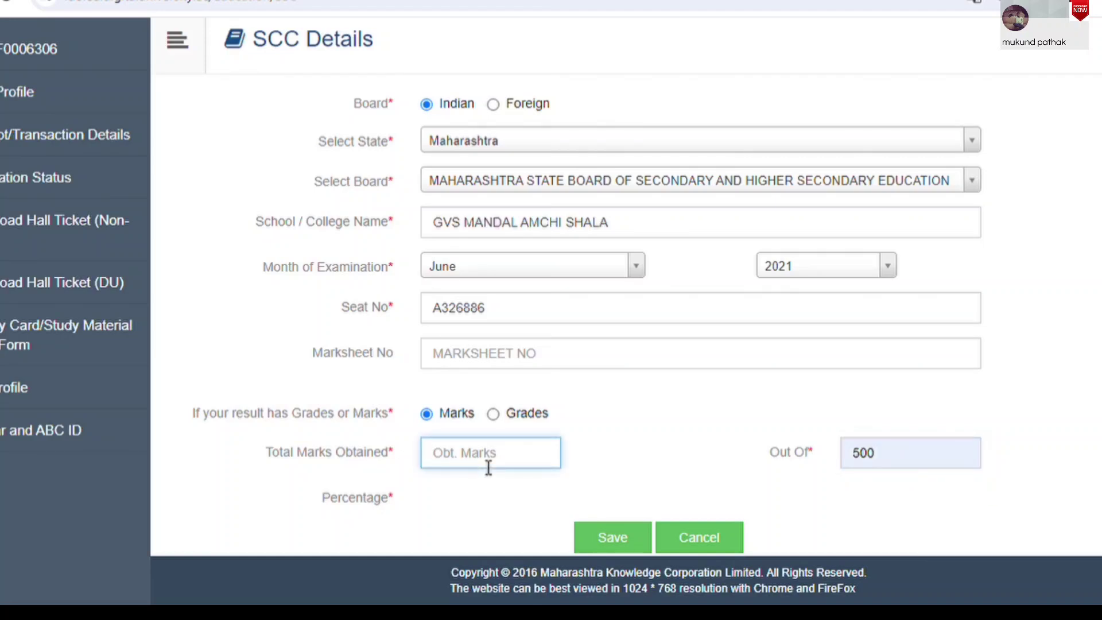
type("238")
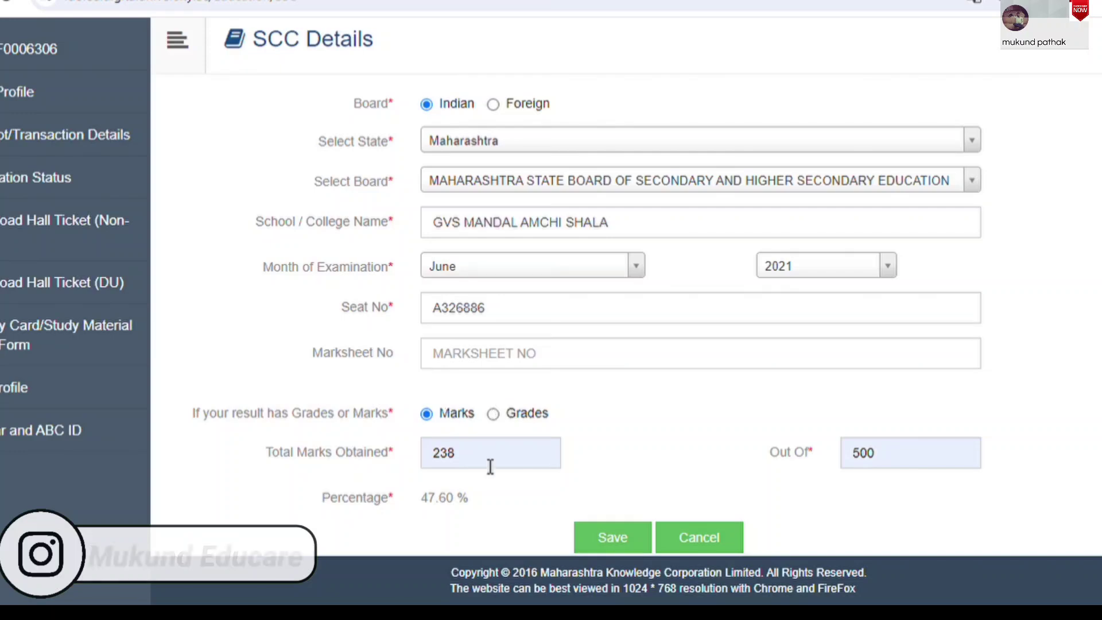
key("BackSpace")
key("BackSpace")
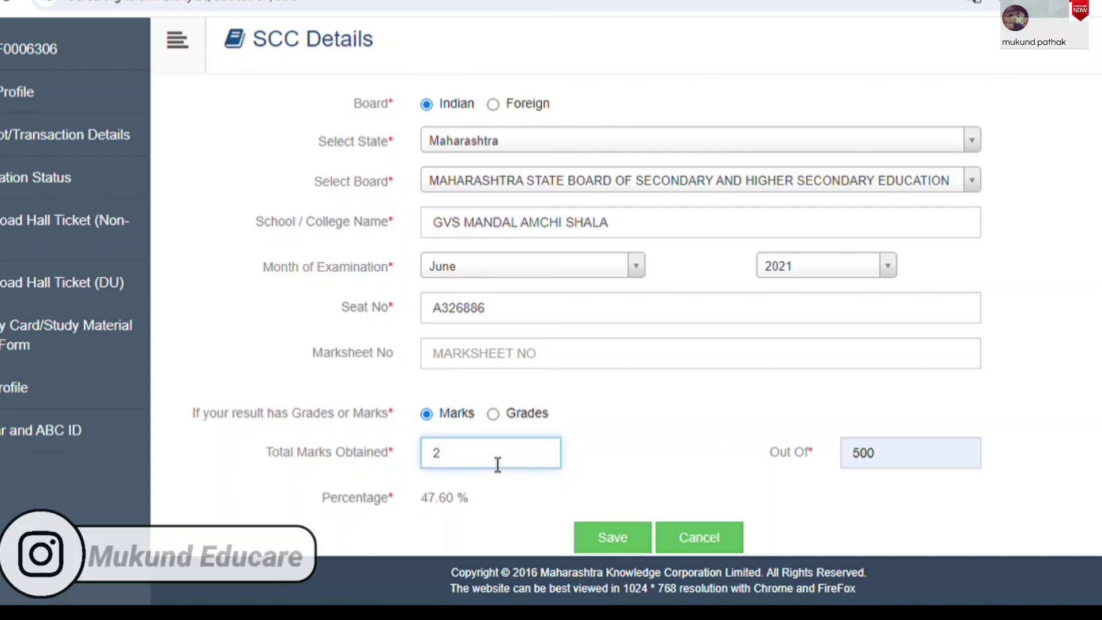
type("63")
Step: Correct marks obtained to 260 (52.00%) and save the SSC qualification
left_click(811, 499)
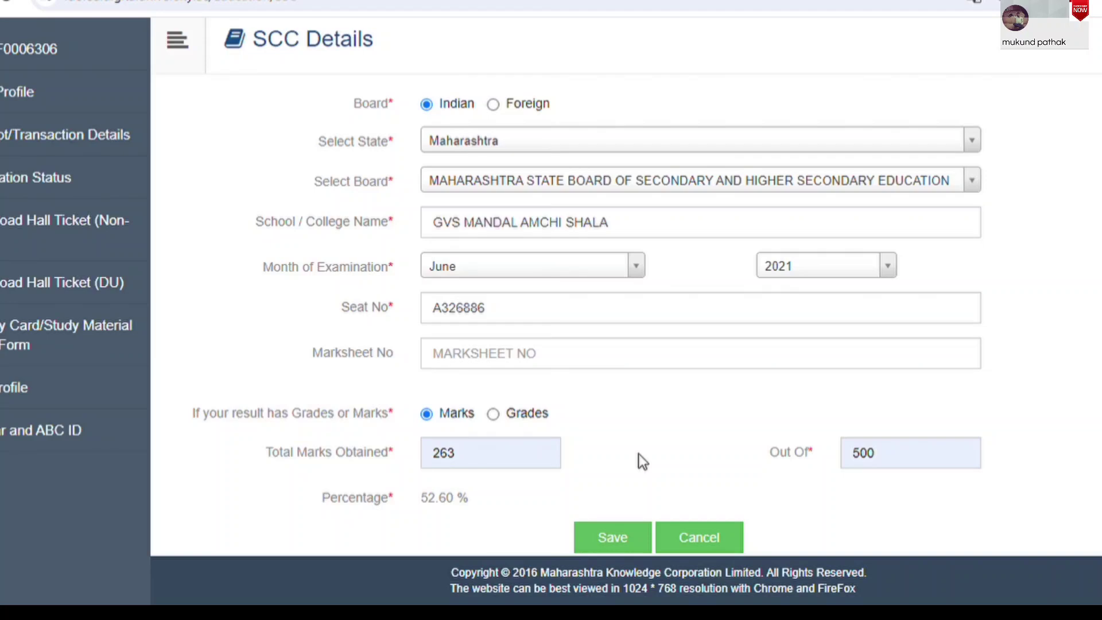
left_click(475, 466)
key("BackSpace")
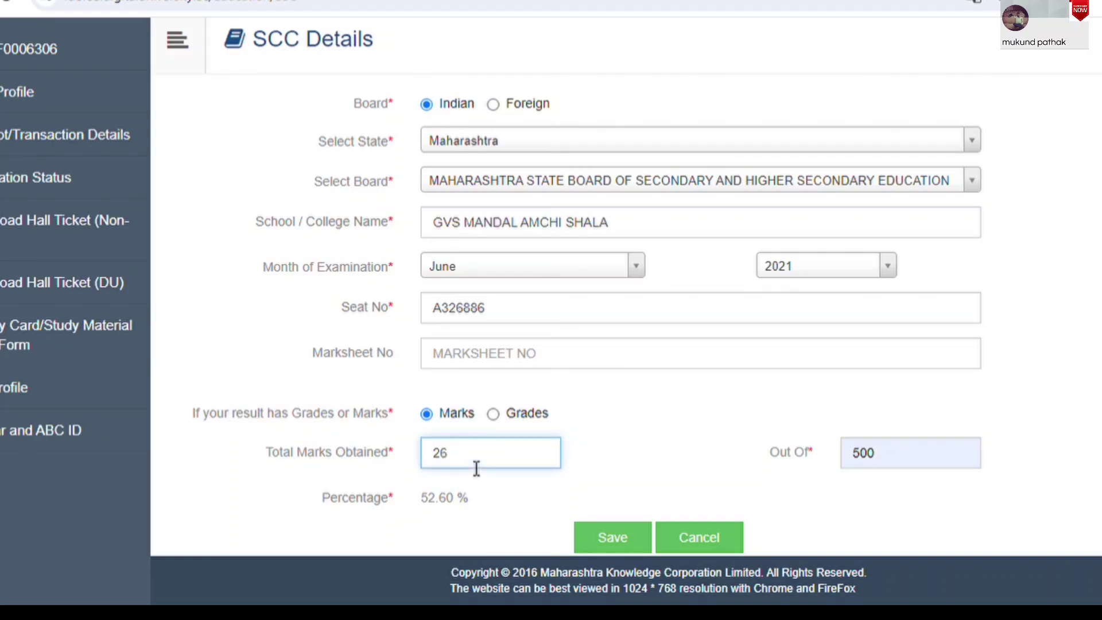
type("0")
left_click(831, 511)
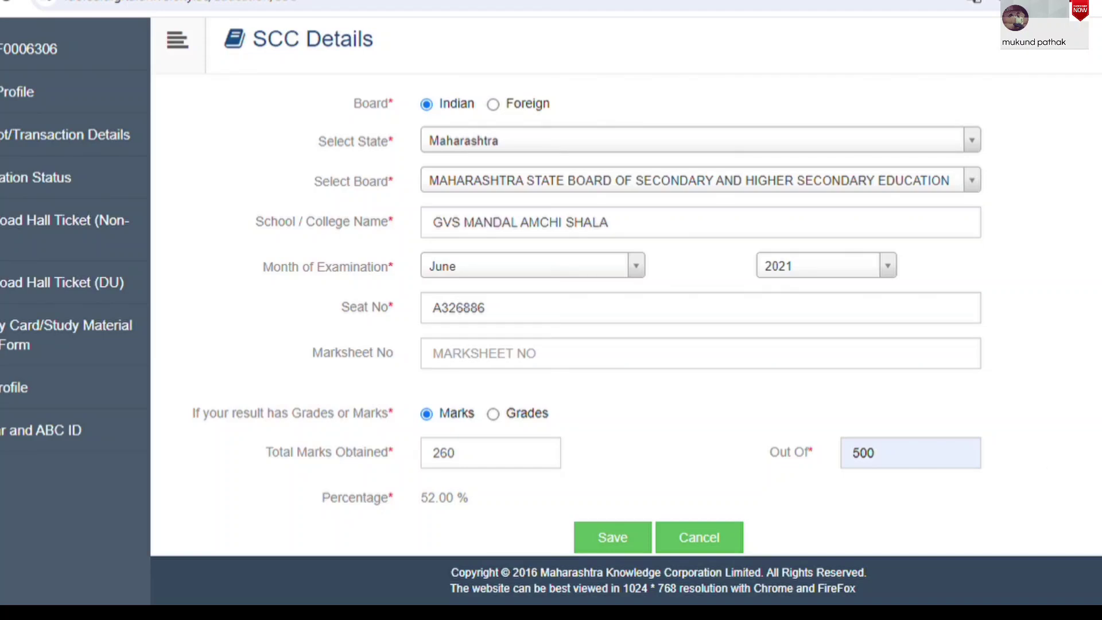
left_click(614, 543)
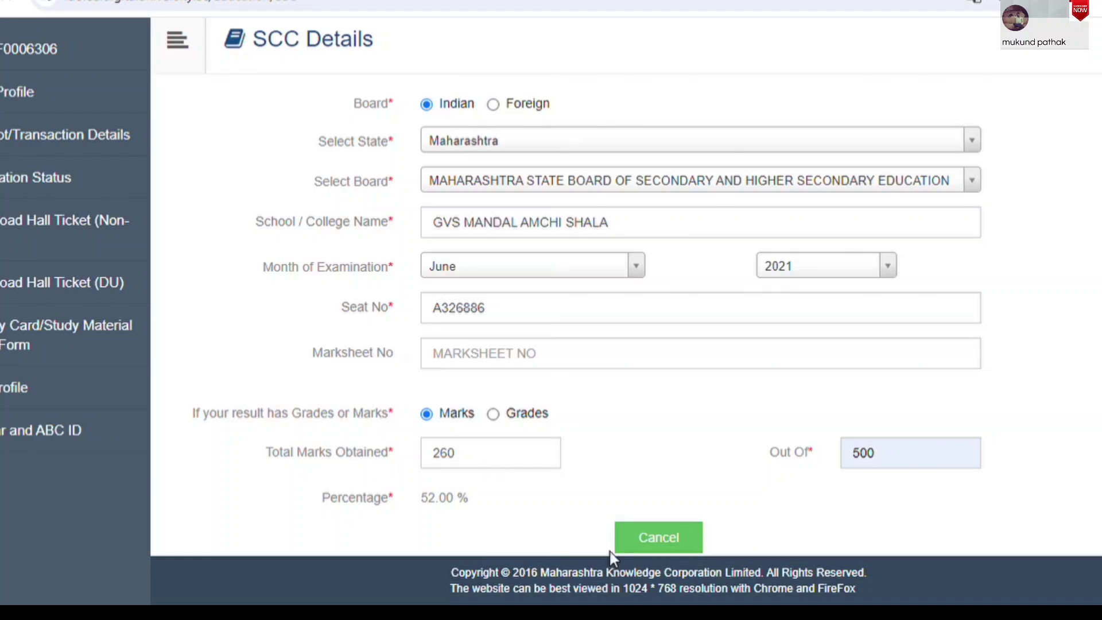
scroll(632, 344, "down", 3)
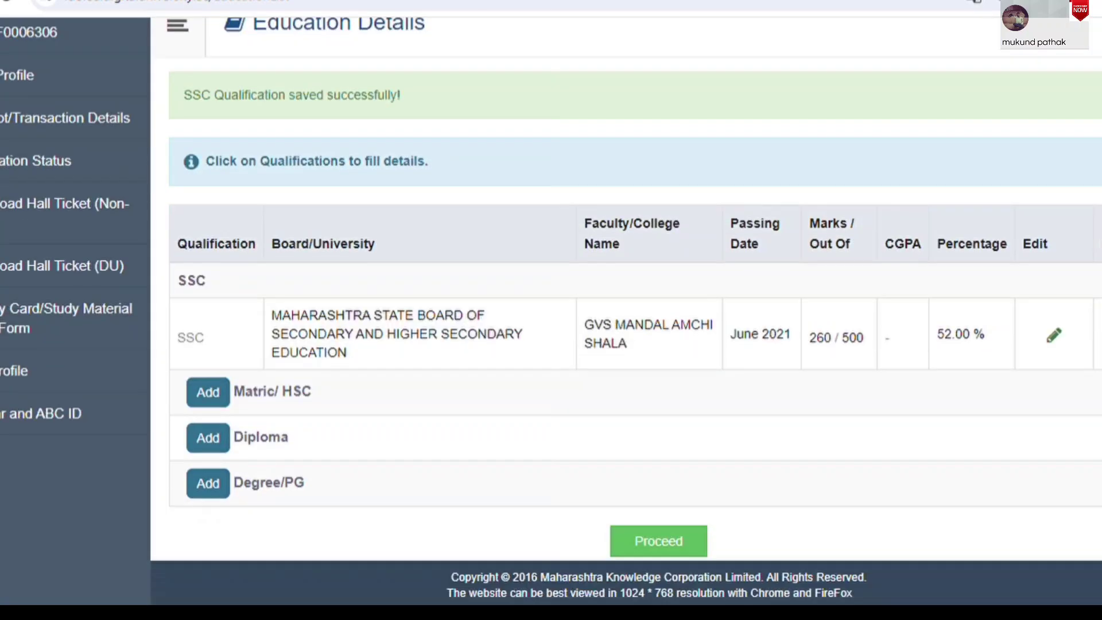
Step: Add an HSC entry: Maharashtra State Board, Commerce stream, college AMBEDKAR COLLEGE
left_click(216, 404)
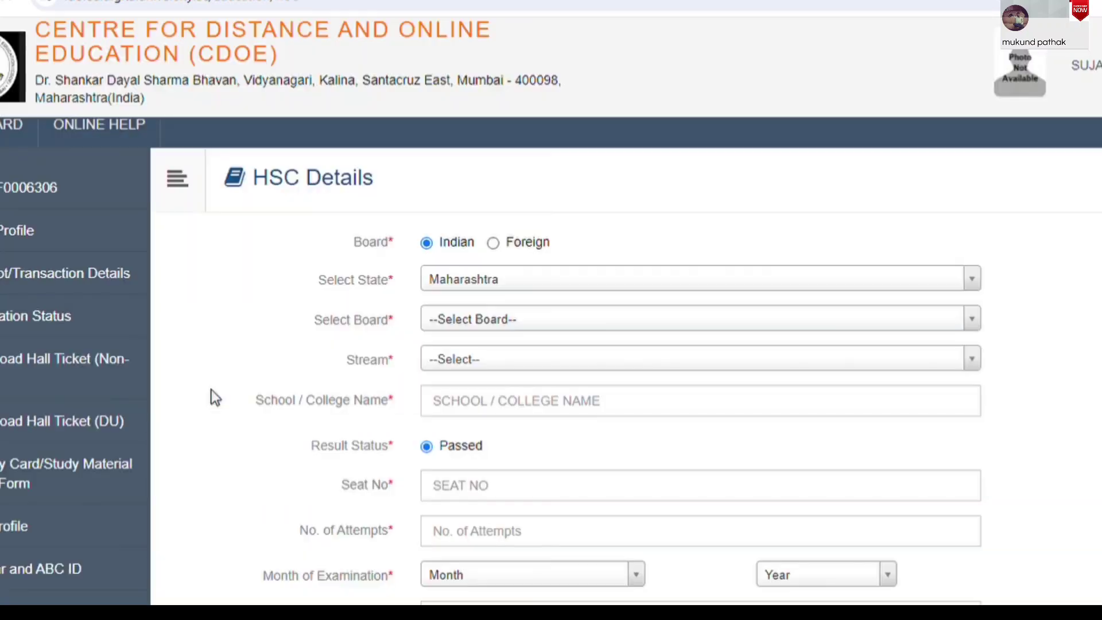
left_click(513, 325)
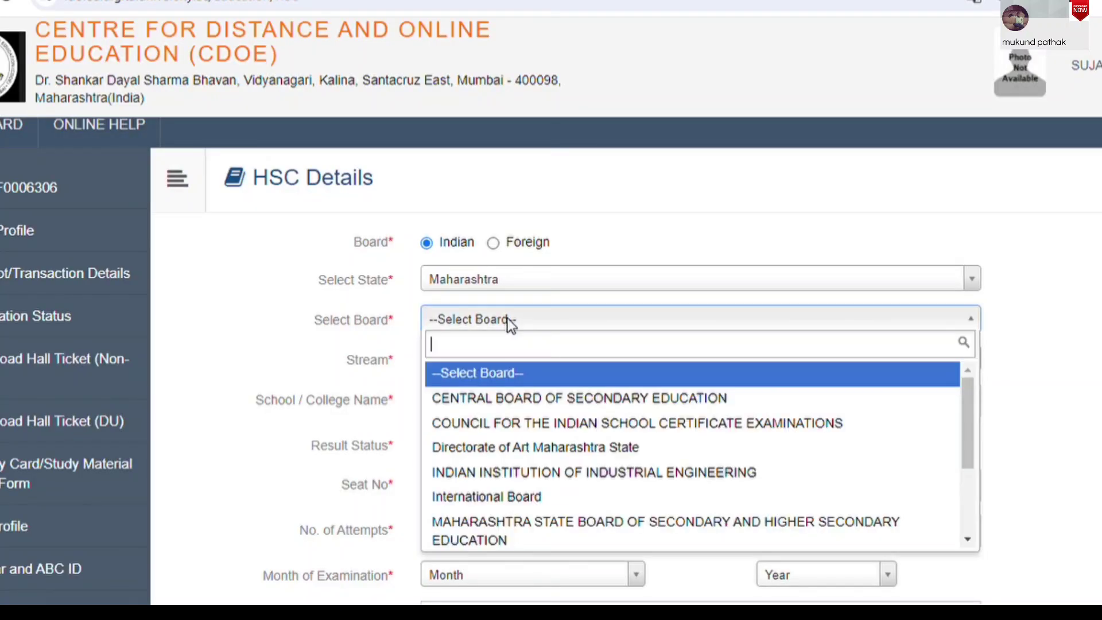
left_click(531, 549)
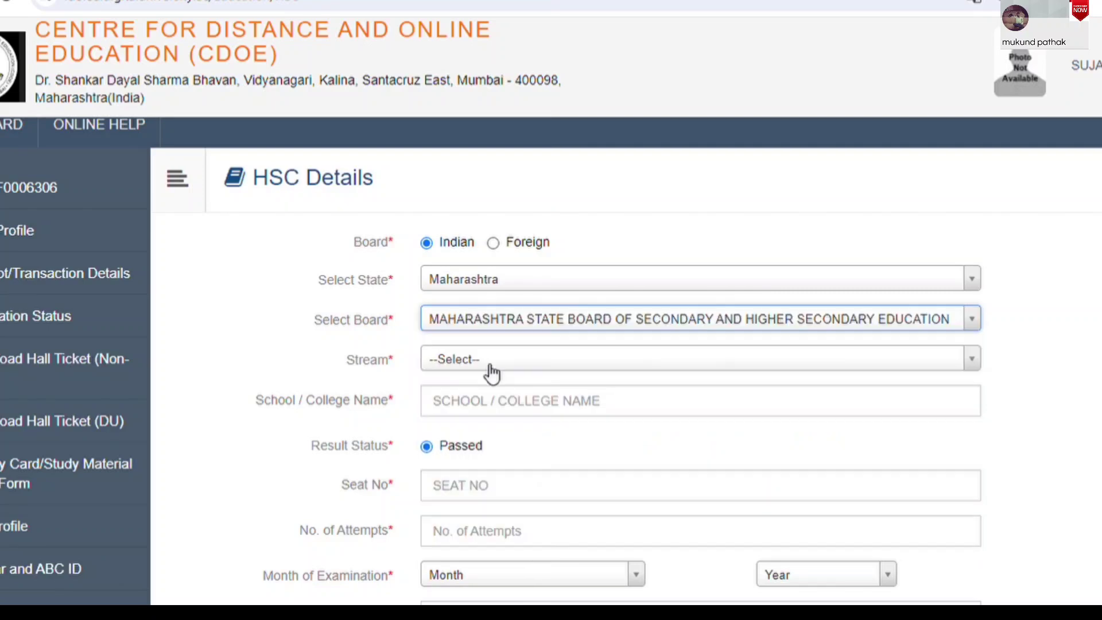
left_click(512, 352)
left_click(488, 491)
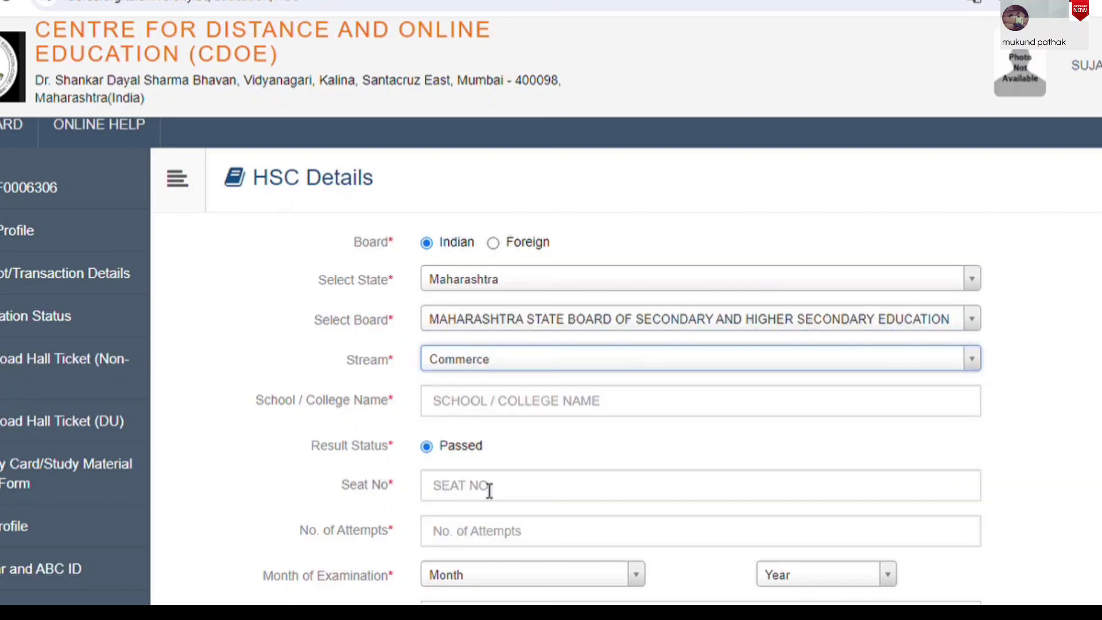
left_click(475, 412)
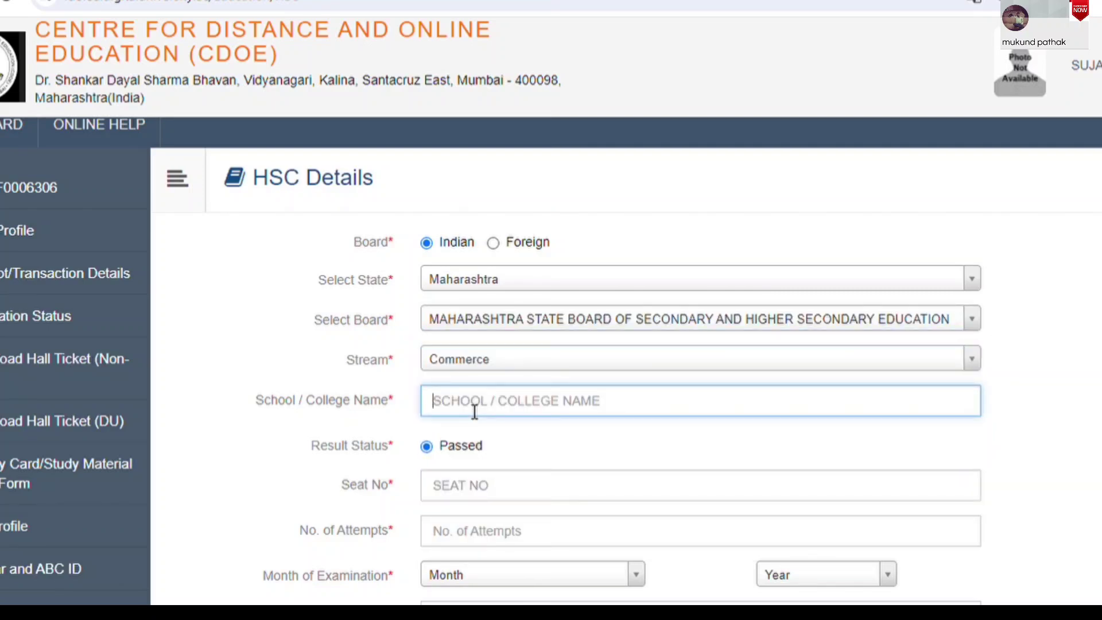
type("A")
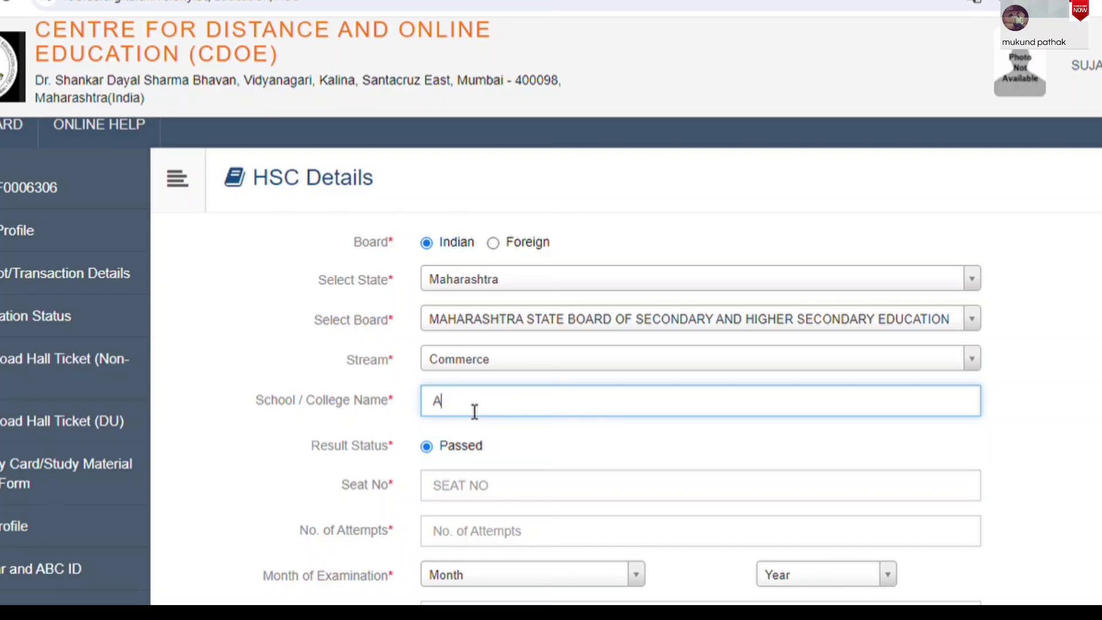
type("MBEDKAR COLLEGE")
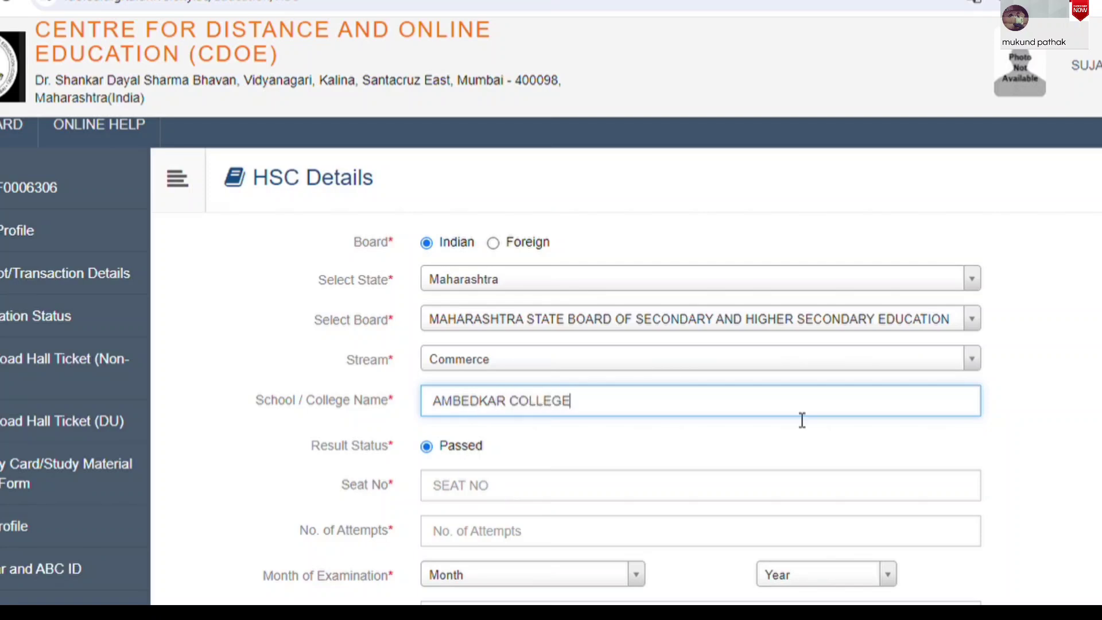
Step: Enter the HSC seat number and 2 attempts
scroll(802, 418, "down", 3)
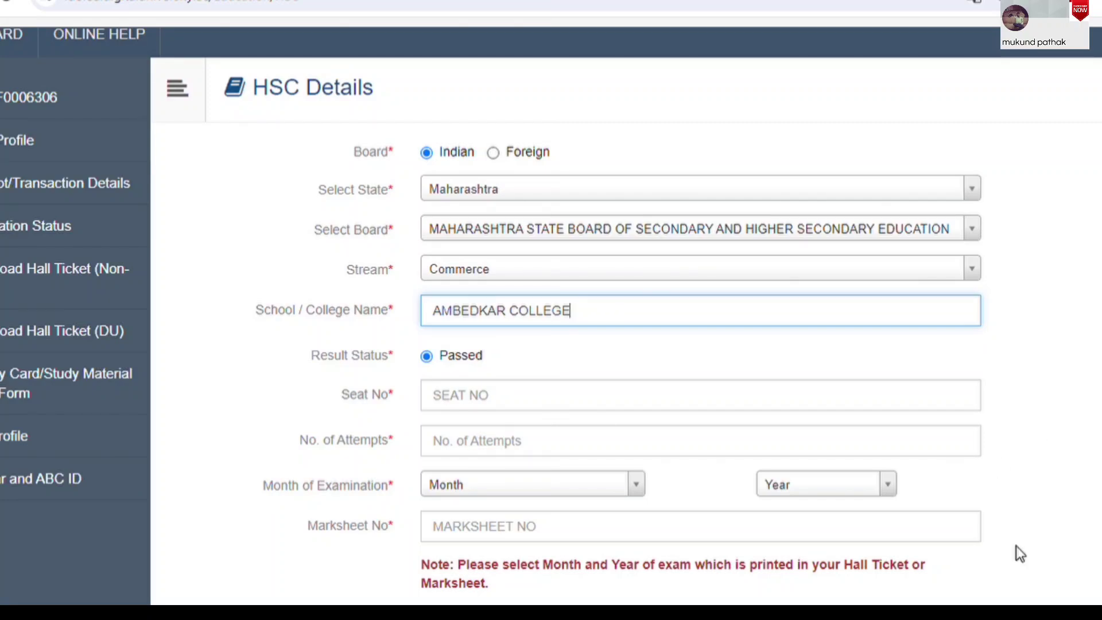
left_click(524, 392)
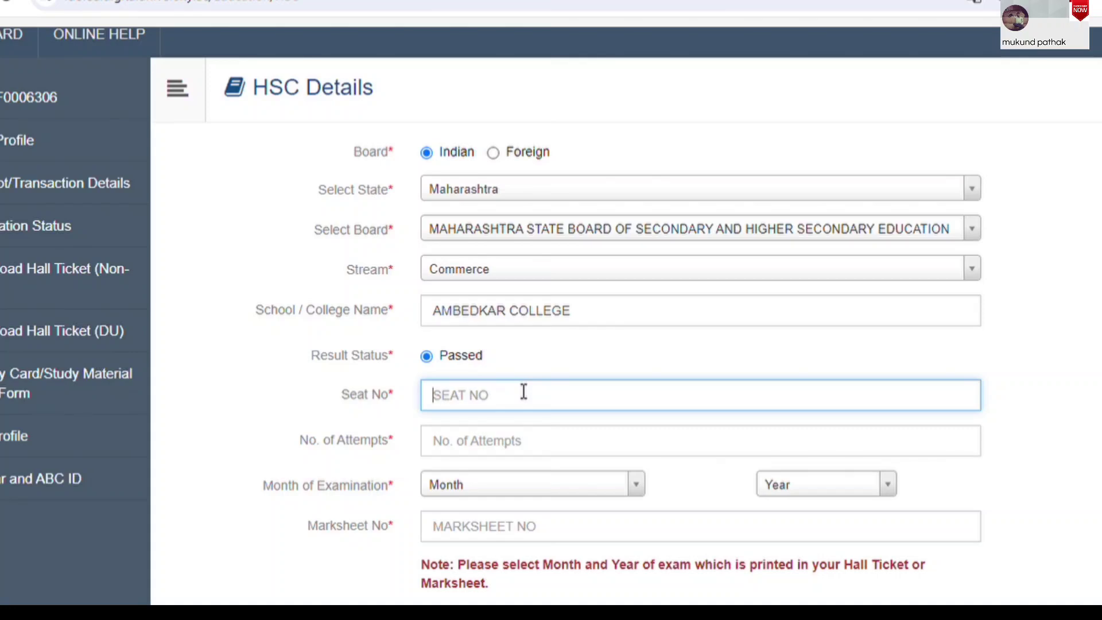
left_click(548, 454)
type("2")
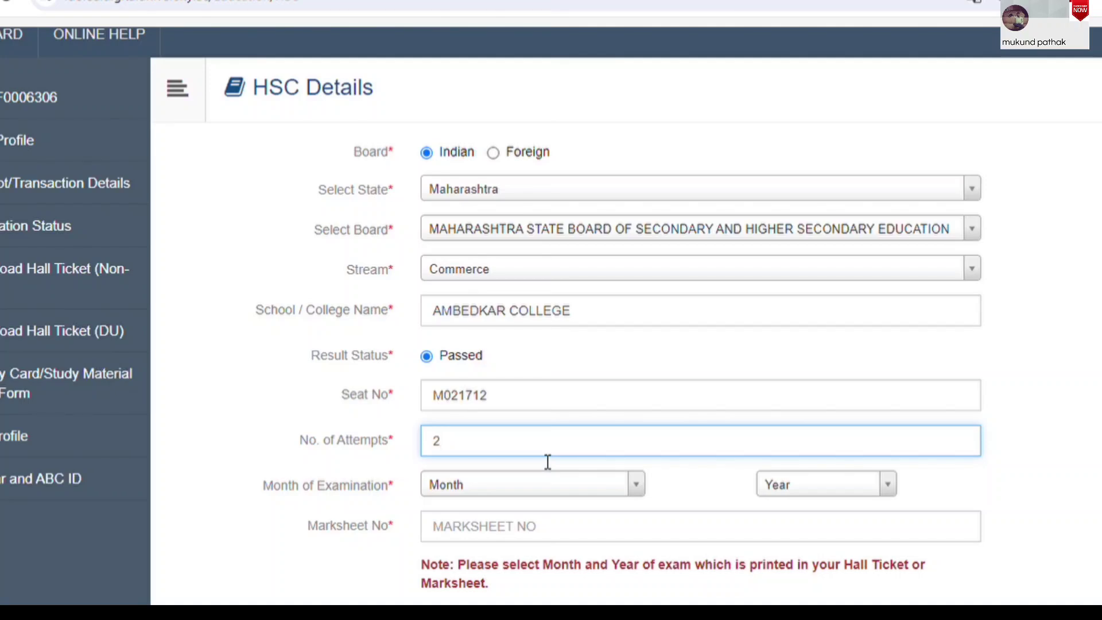
Step: Set the HSC examination month and year to May 2024
scroll(510, 381, "down", 2)
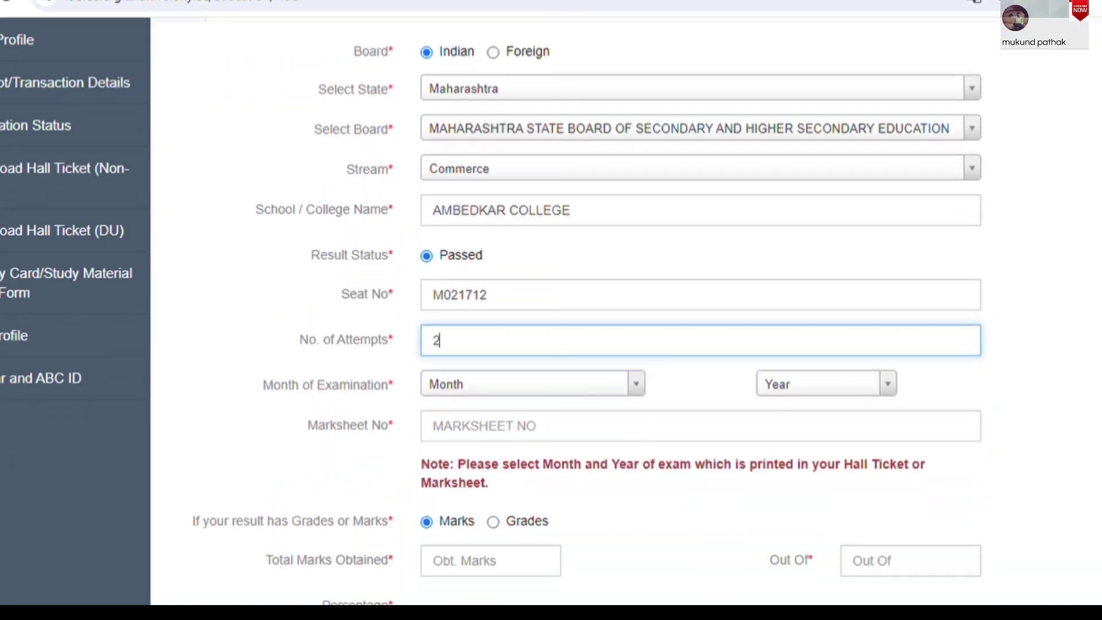
left_click(443, 391)
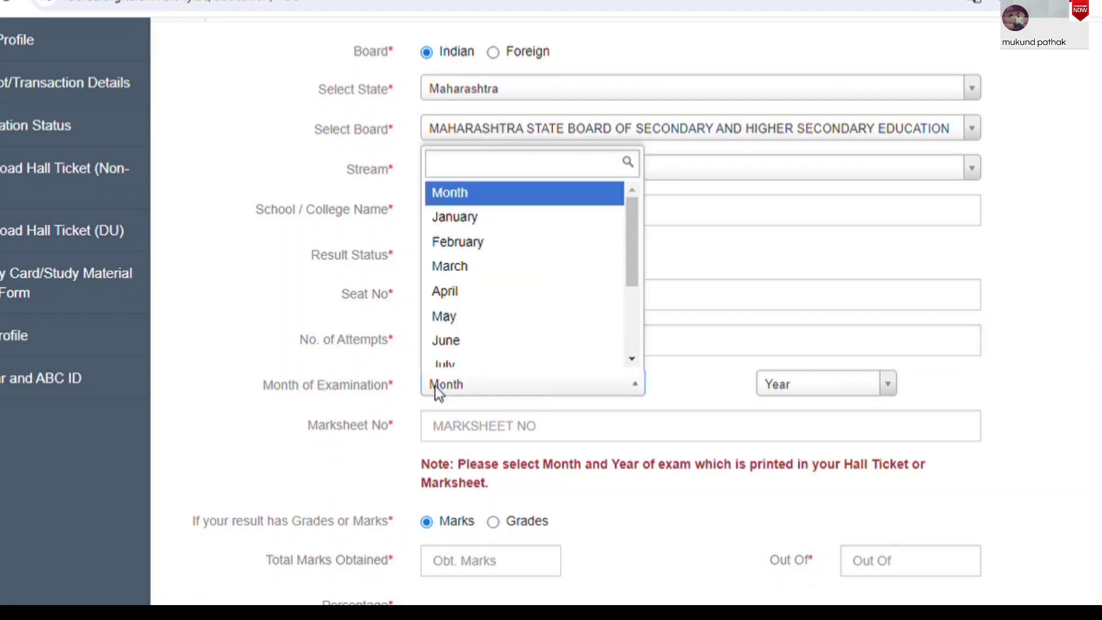
left_click(462, 349)
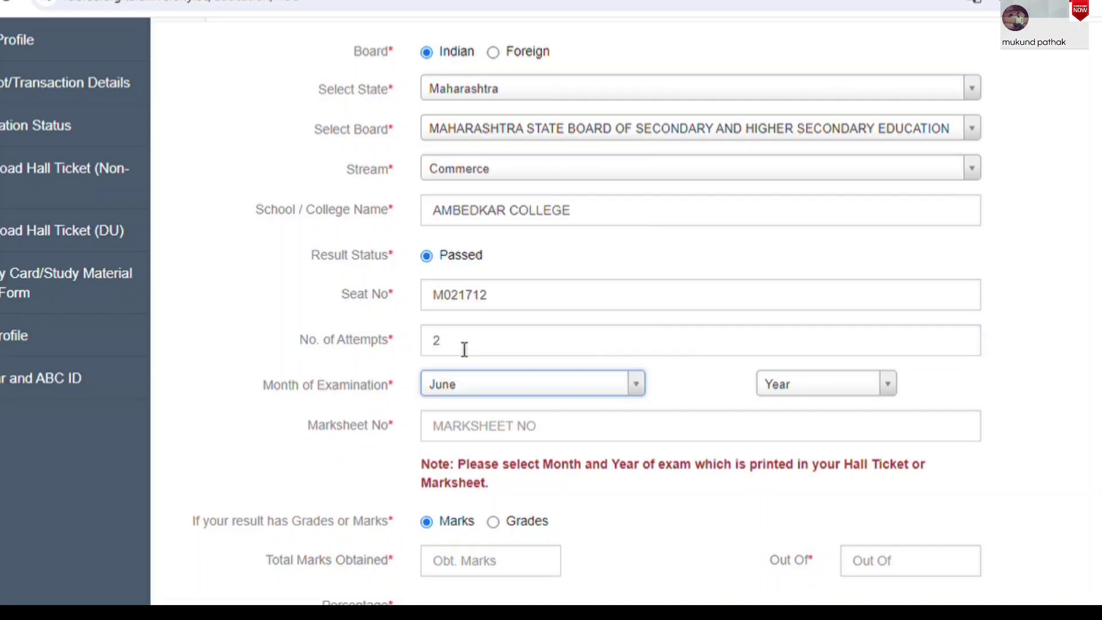
left_click(489, 391)
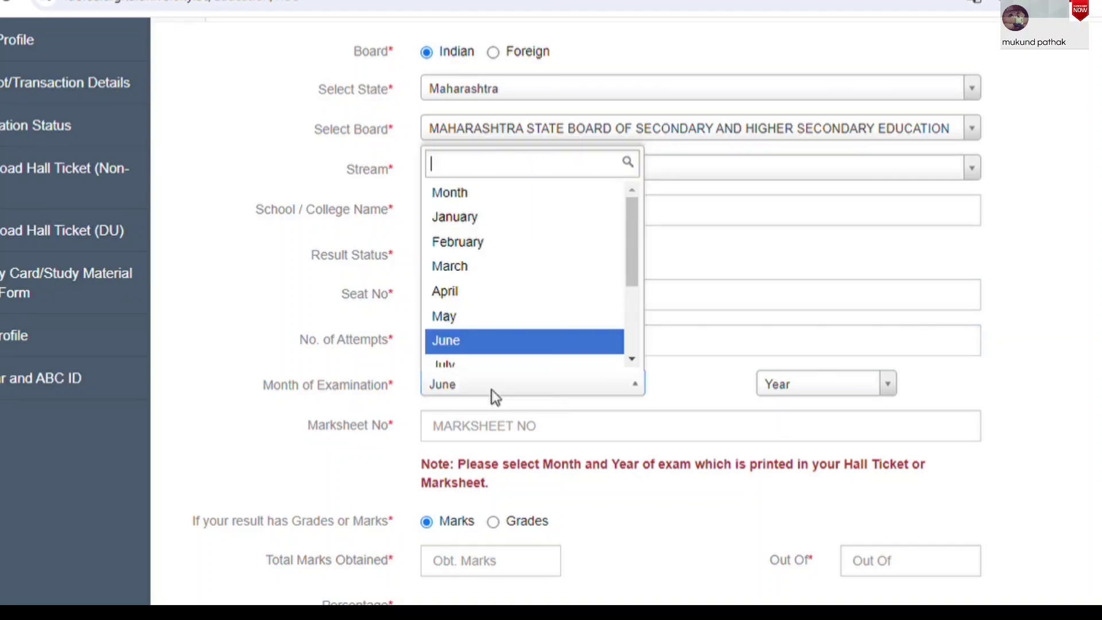
left_click(468, 318)
left_click(836, 387)
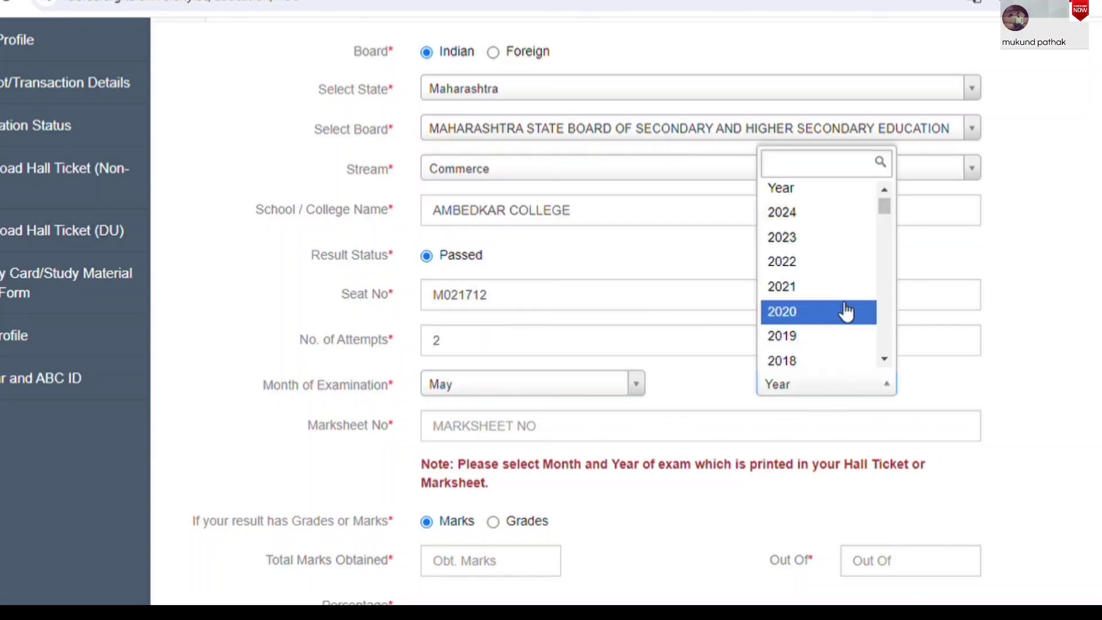
left_click(804, 216)
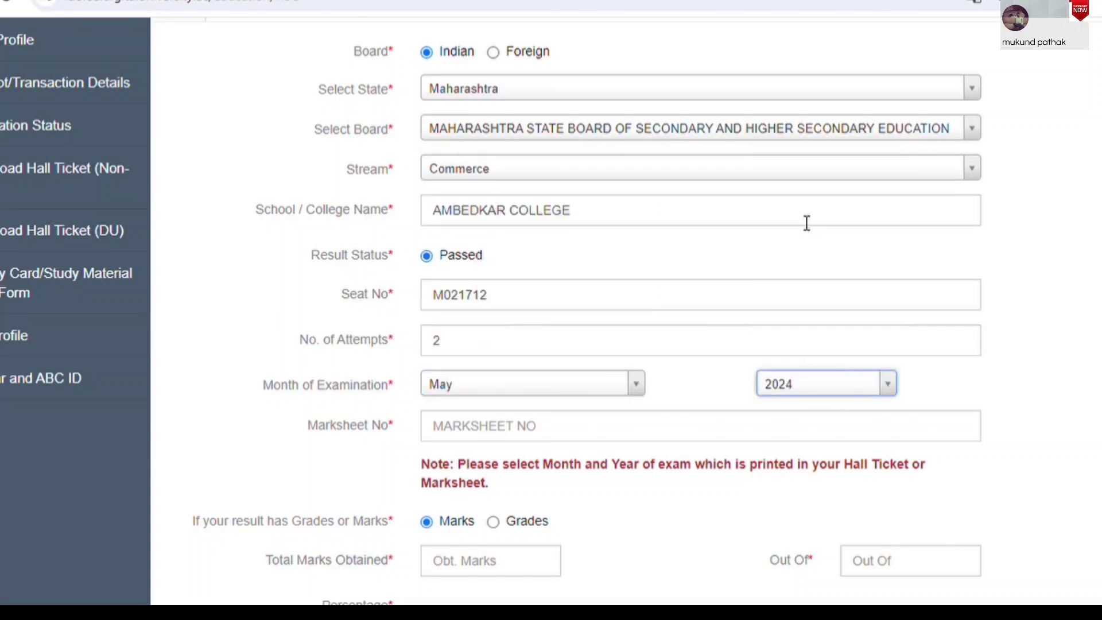
Step: Enter the HSC marksheet number
left_click(547, 433)
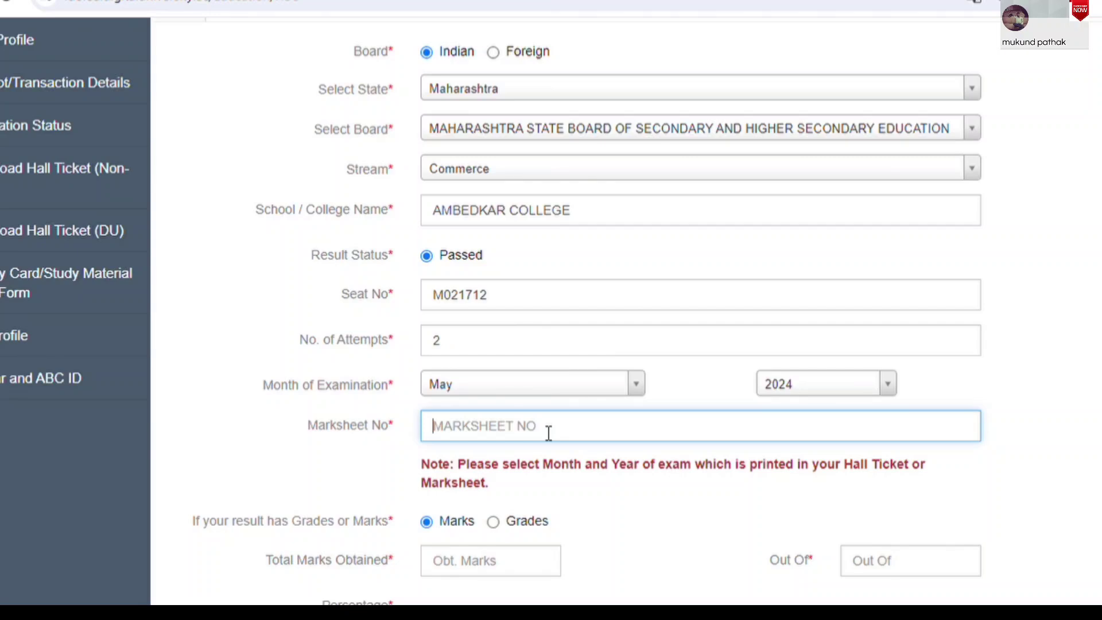
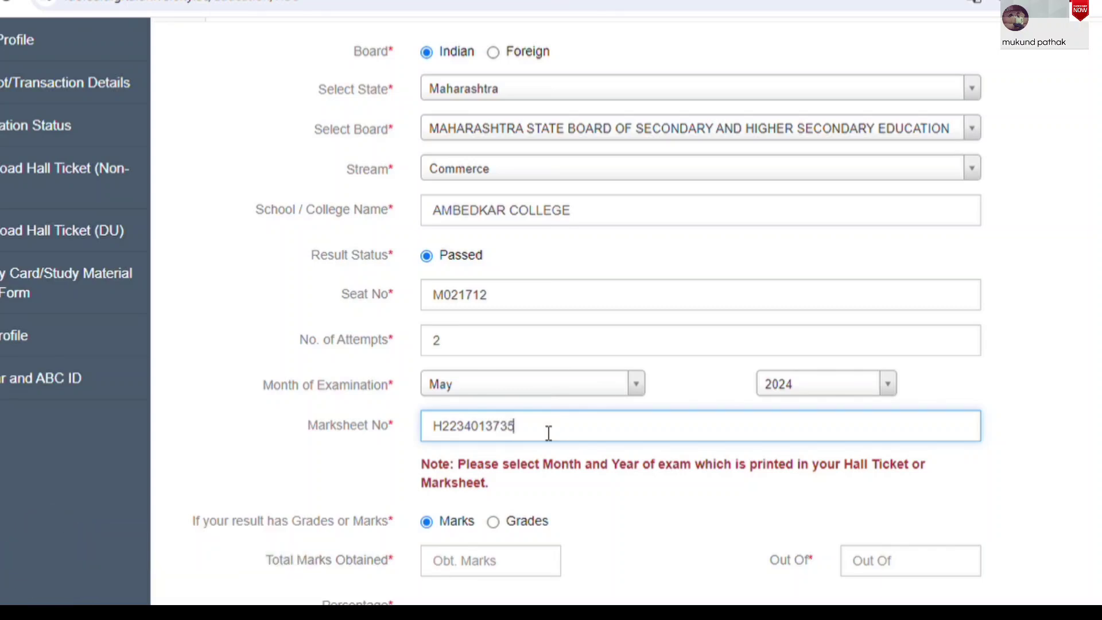
left_click(628, 499)
scroll(1060, 383, "down", 3)
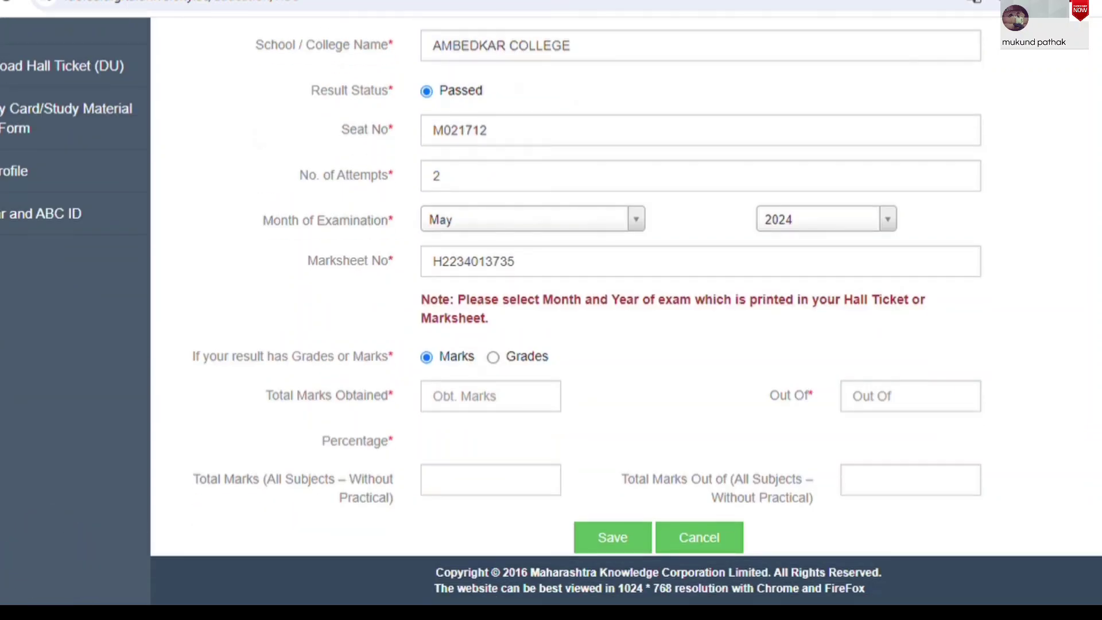
Step: Enter HSC marks of 85 out of 200 and save the qualification
left_click(528, 402)
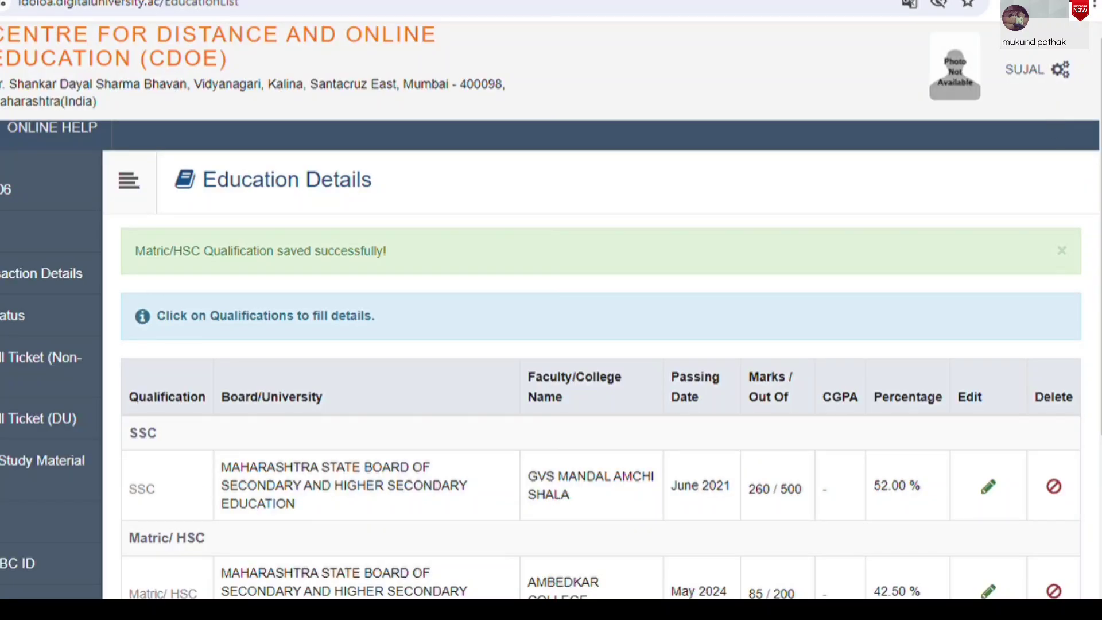
scroll(552, 310, "down", 2)
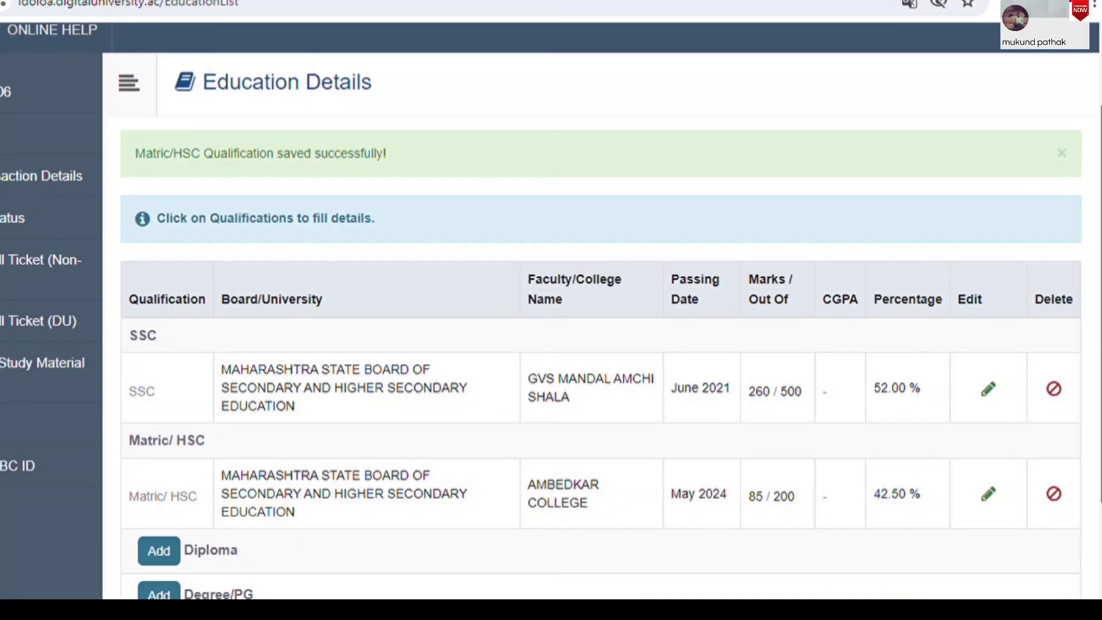
scroll(547, 337, "down", 2)
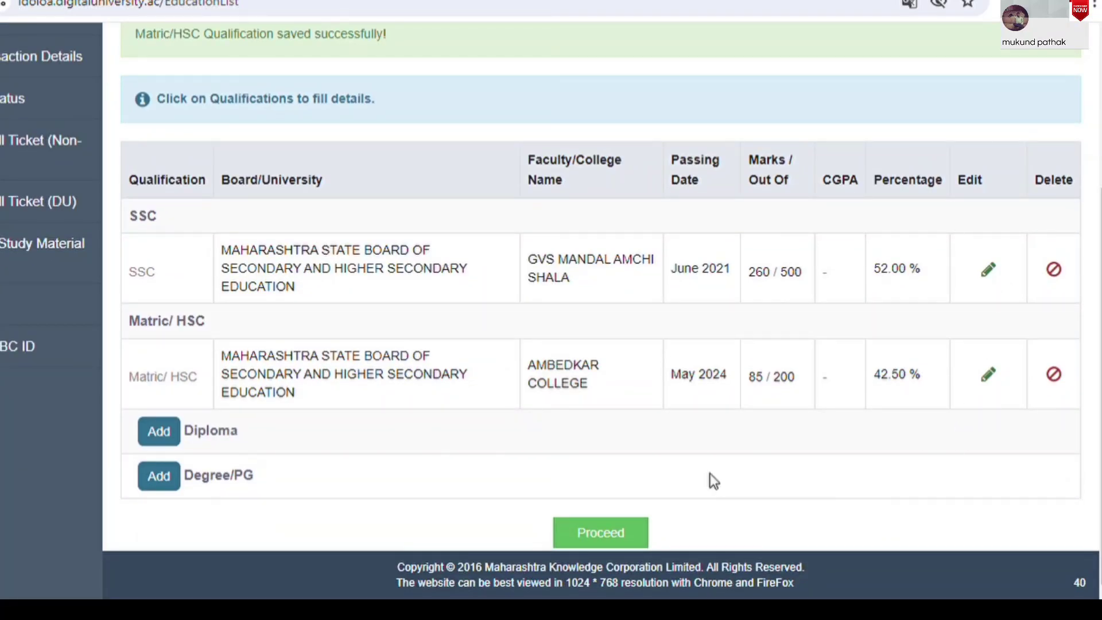
Step: Proceed to the Reservation Details page, leaving Category as GEN
left_click(594, 548)
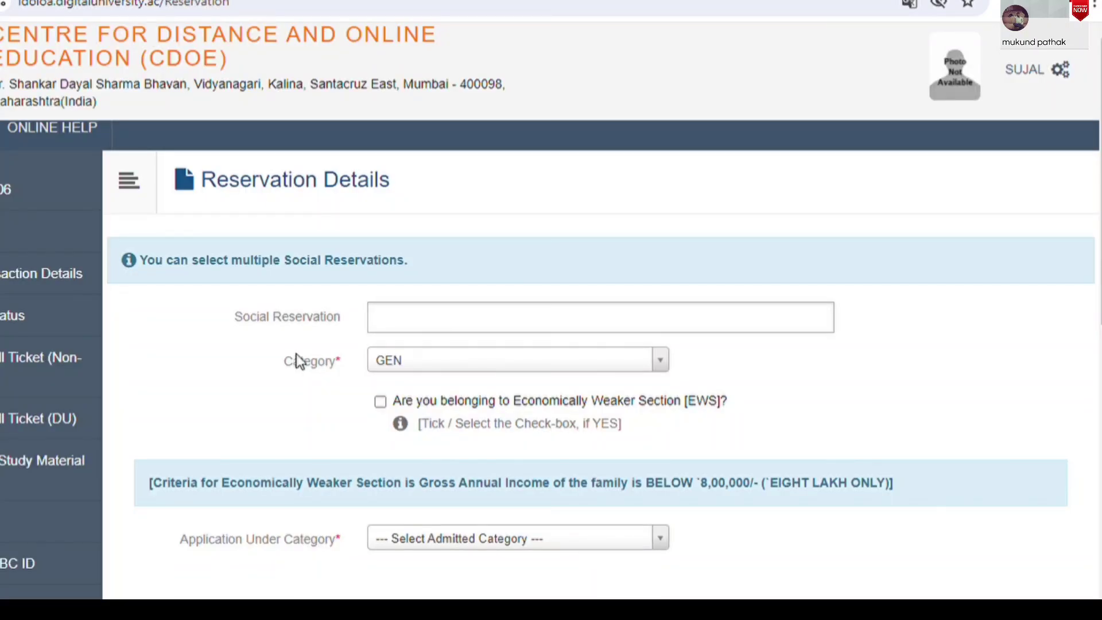
scroll(263, 197, "down", 8)
scroll(263, 197, "up", 3)
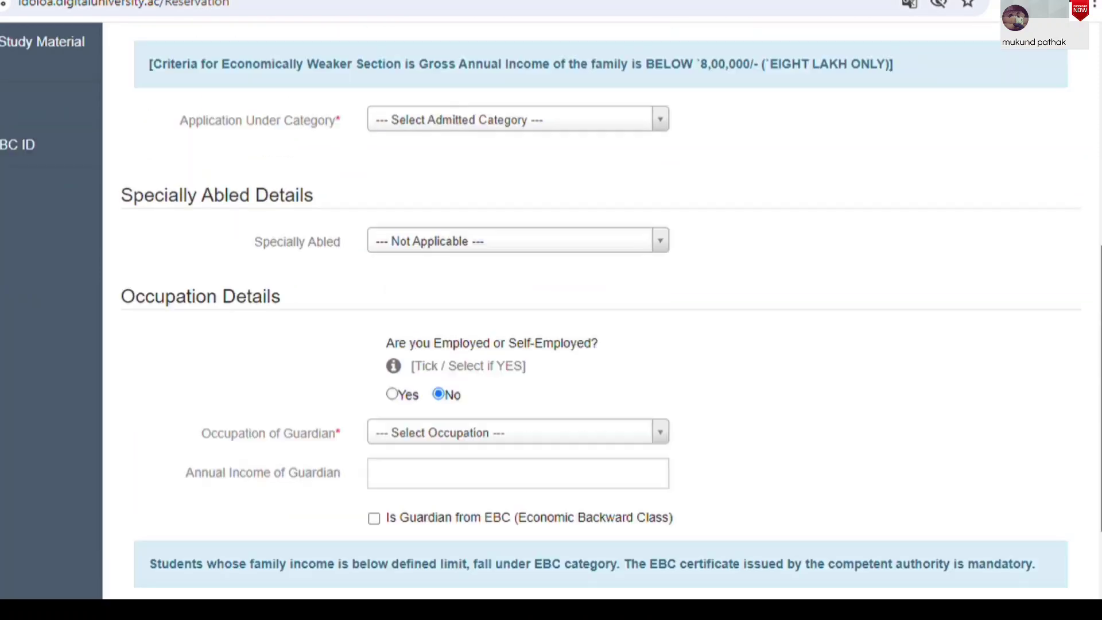
scroll(413, 389, "up", 4)
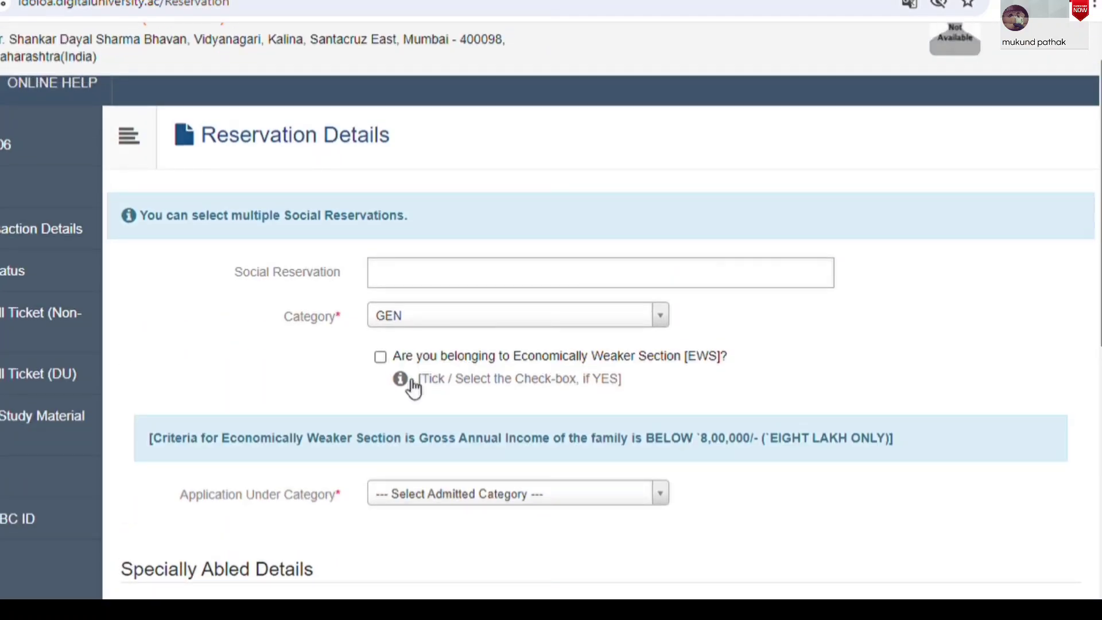
left_click(460, 275)
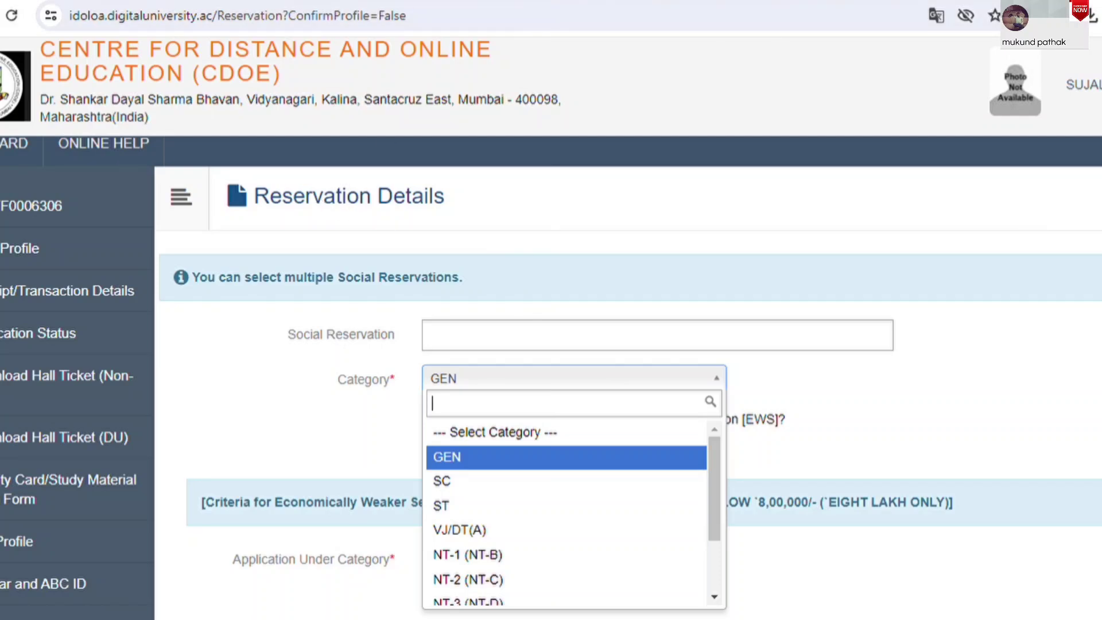
scroll(632, 345, "down", 2)
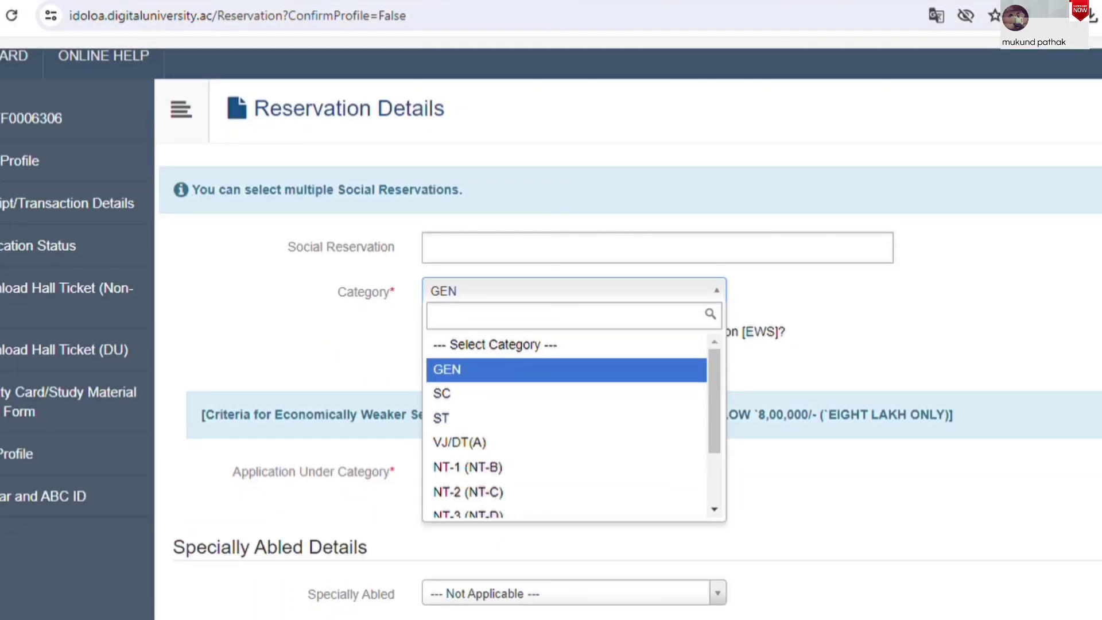
left_click(485, 259)
Step: Browse the Social Reservation options from Ex-Serviceman to NRI Quota without selecting any
left_click(484, 256)
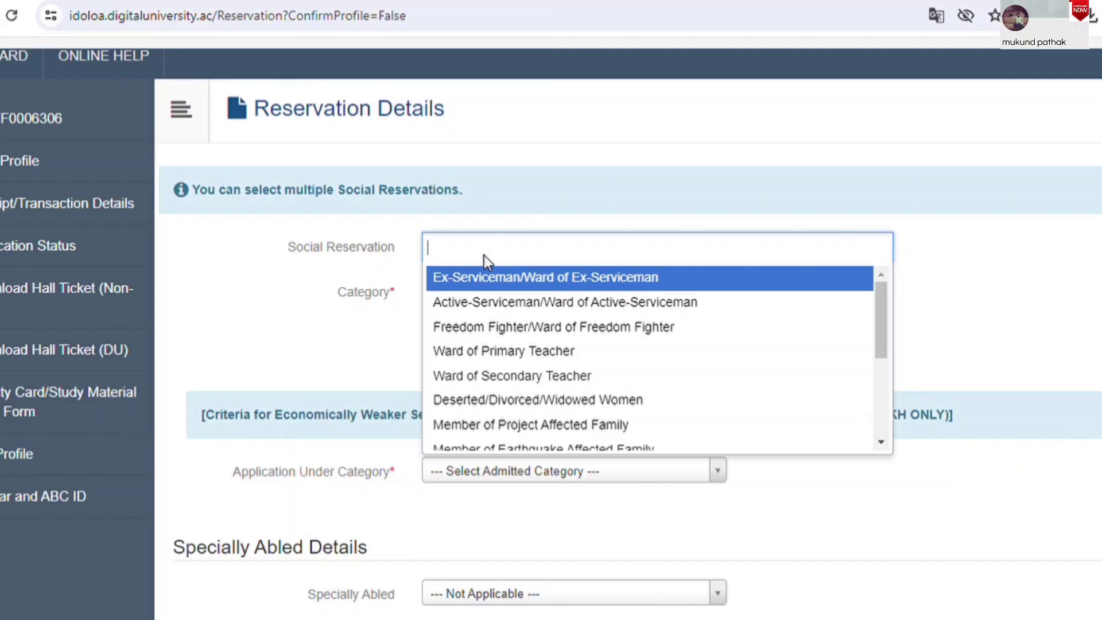
key("Down")
key("Down")
key("Up")
key("Up")
key("Down")
key("Down")
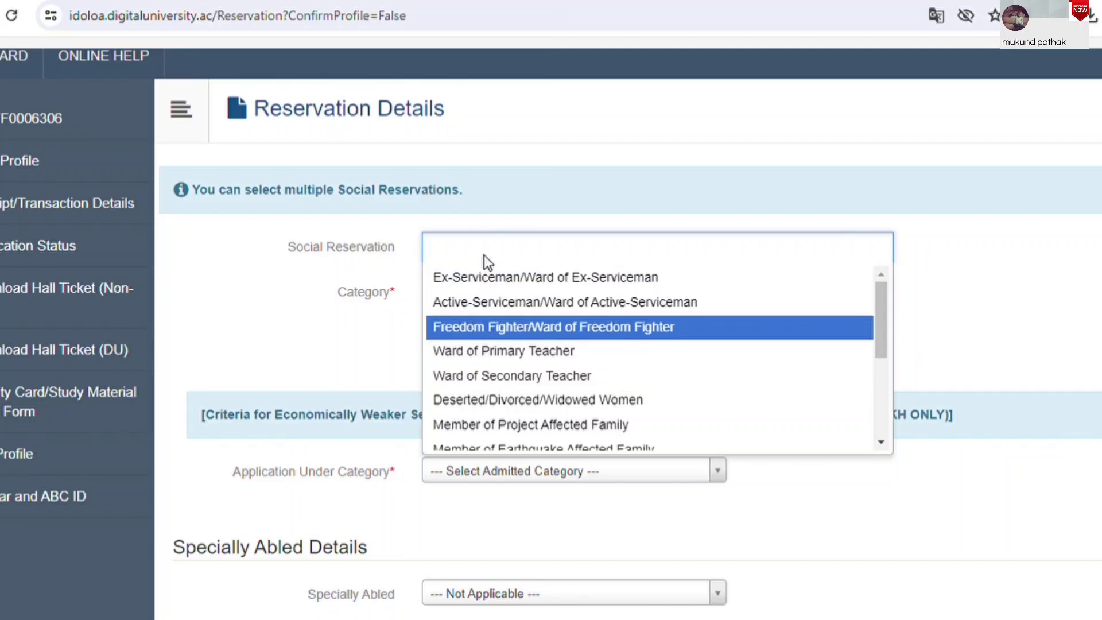
key("Down")
key("Down")
key("Down")
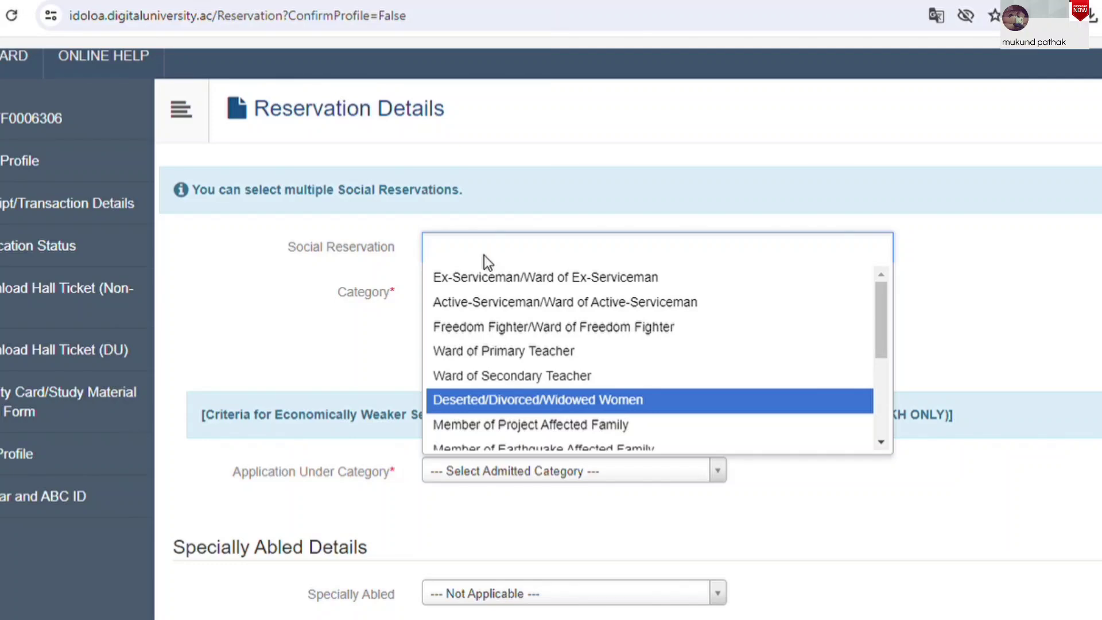
key("Down")
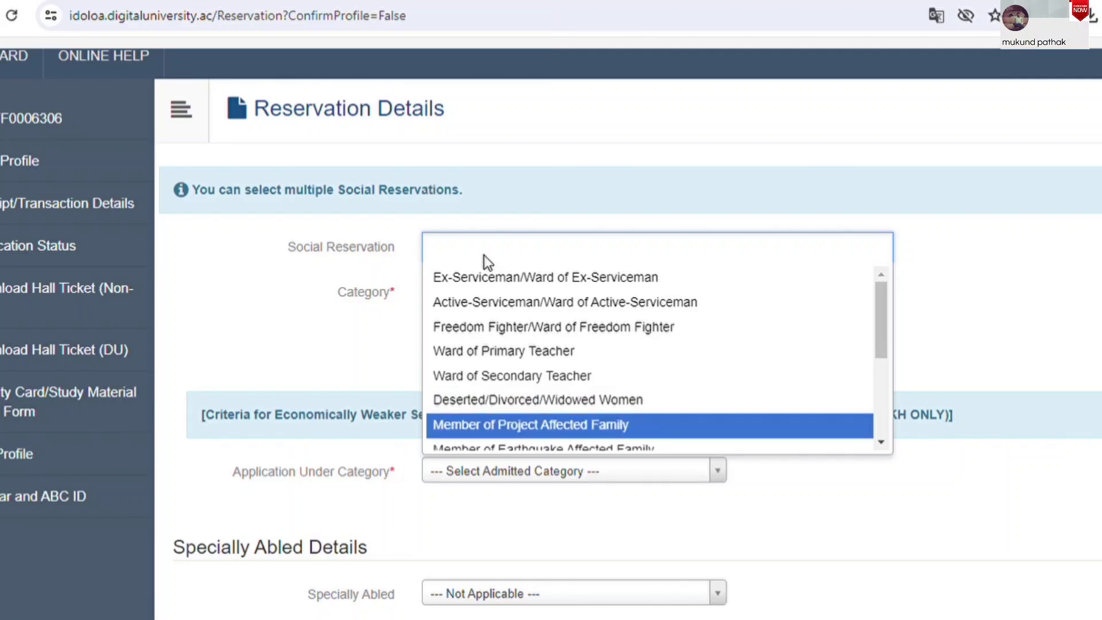
key("Down")
key("Down")
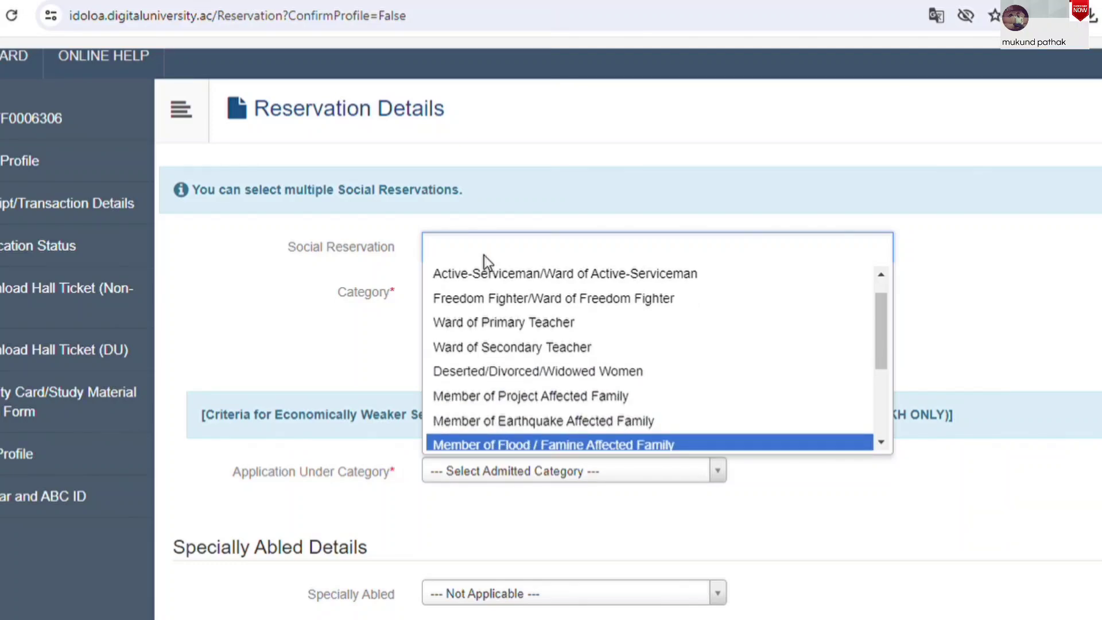
key("Up")
key("Down")
key("Down")
key("Down")
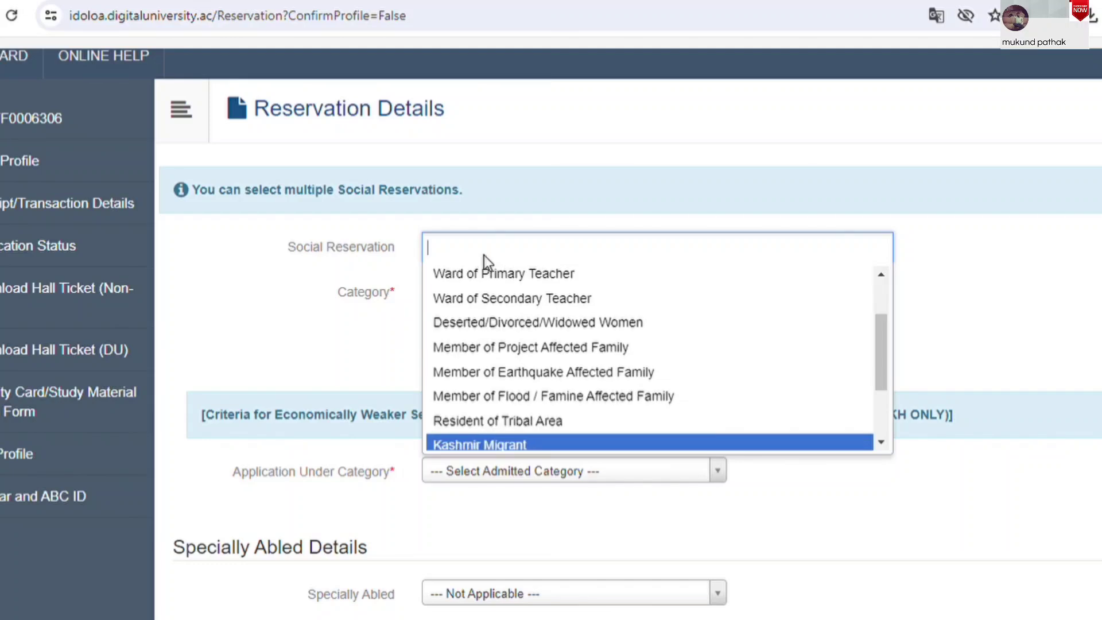
key("Up")
key("Down")
key("Down")
key("Down")
key("Up")
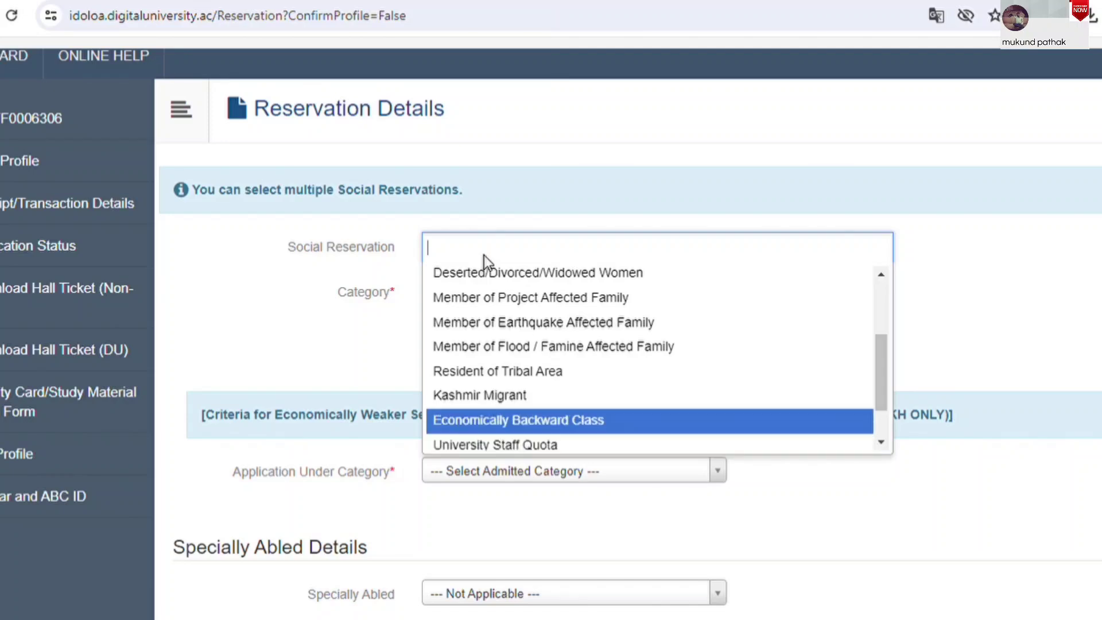
key("Down")
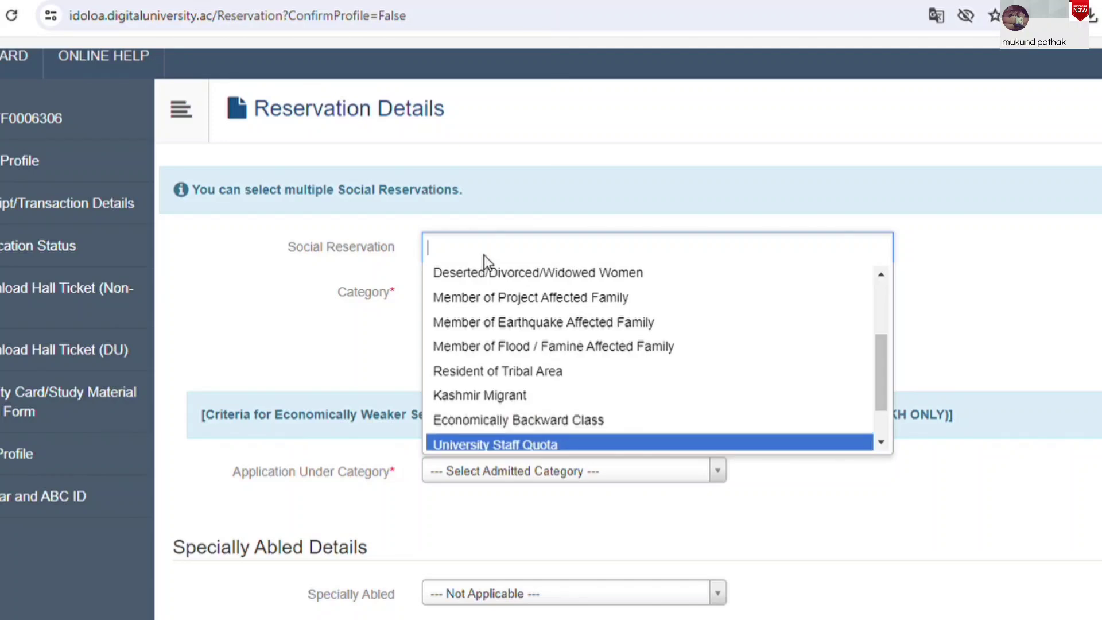
key("Down")
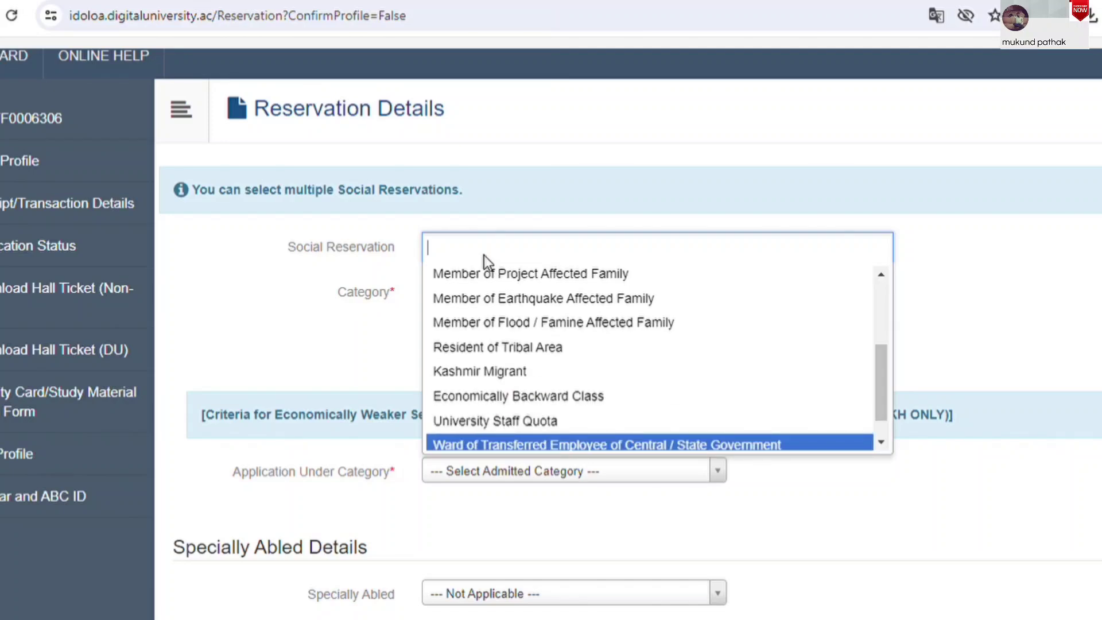
key("Down")
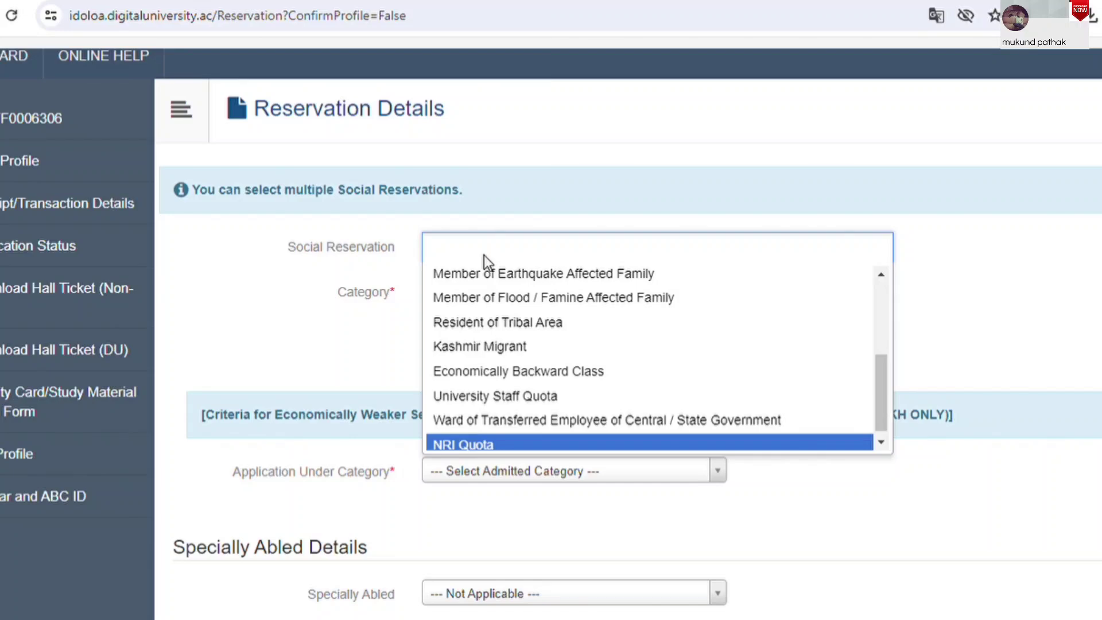
key("Up")
key("Up")
key("Up")
key("Up")
key("Up")
left_click(322, 350)
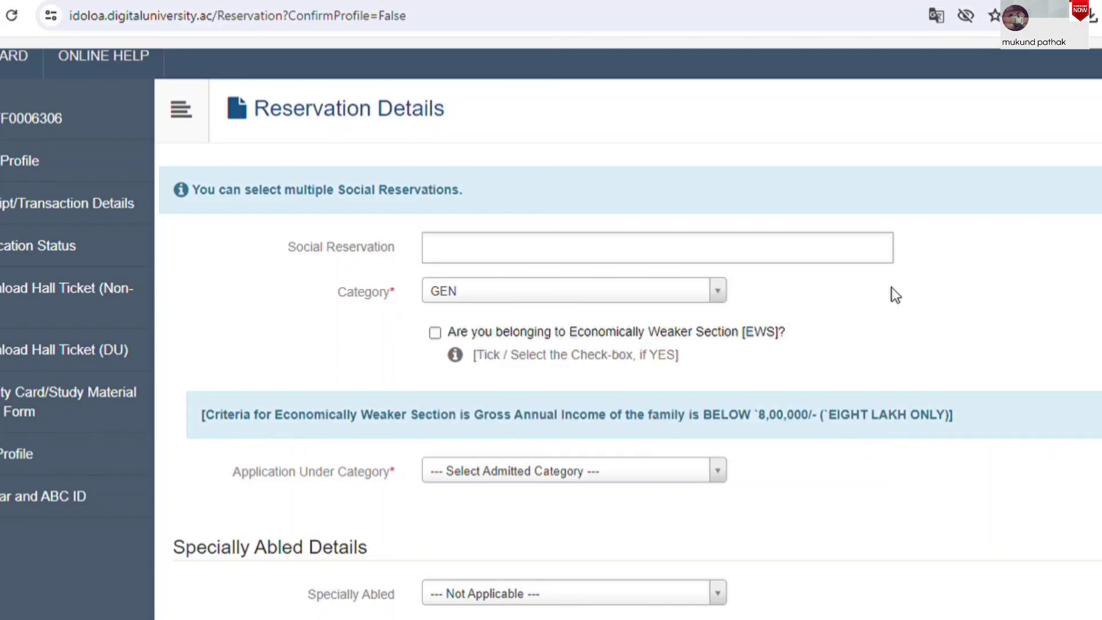
Step: Set the reservation Category to SC
scroll(438, 500, "down", 3)
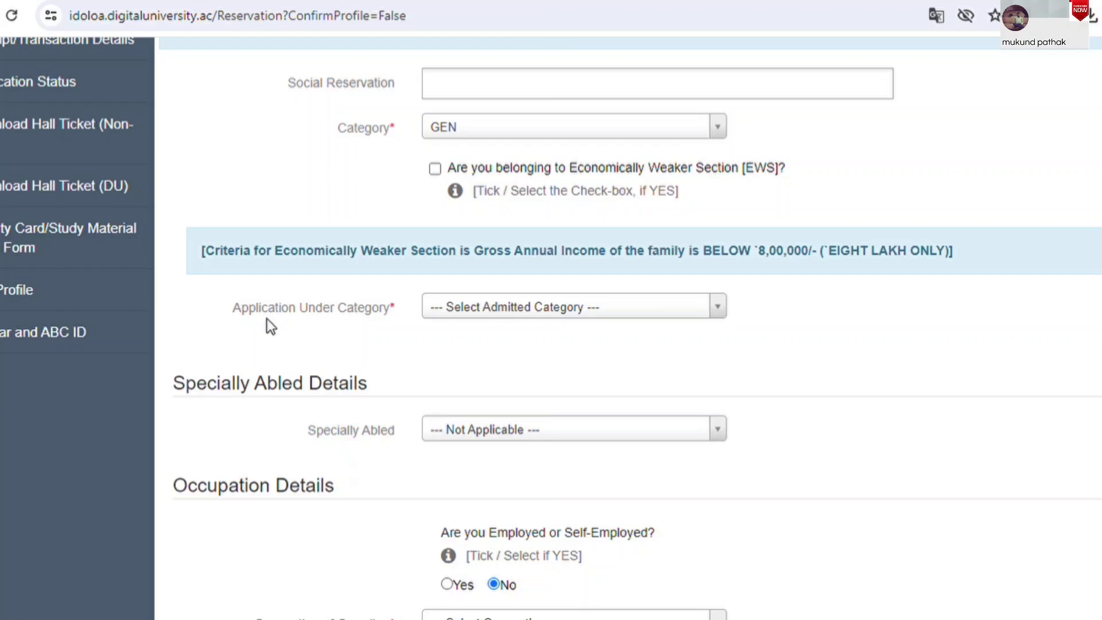
left_click(515, 308)
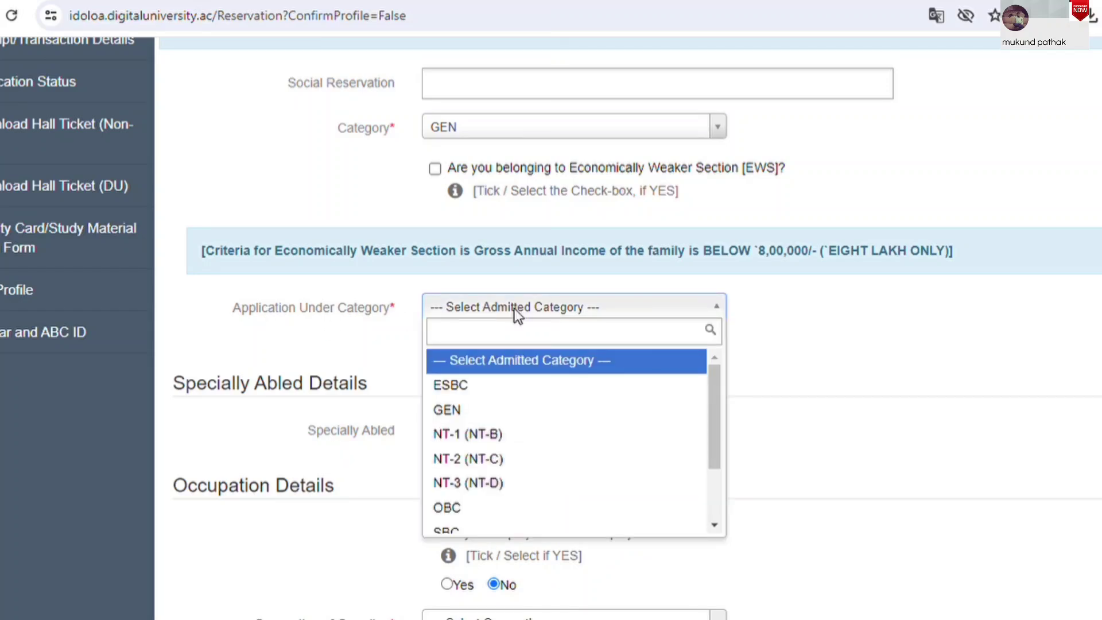
left_click(737, 133)
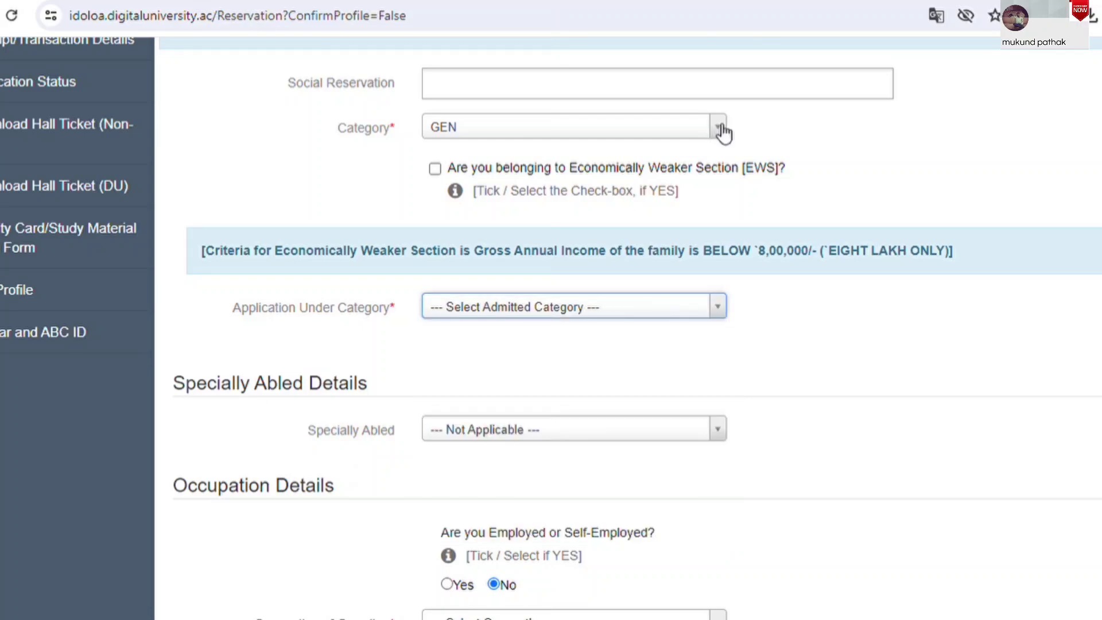
left_click(722, 132)
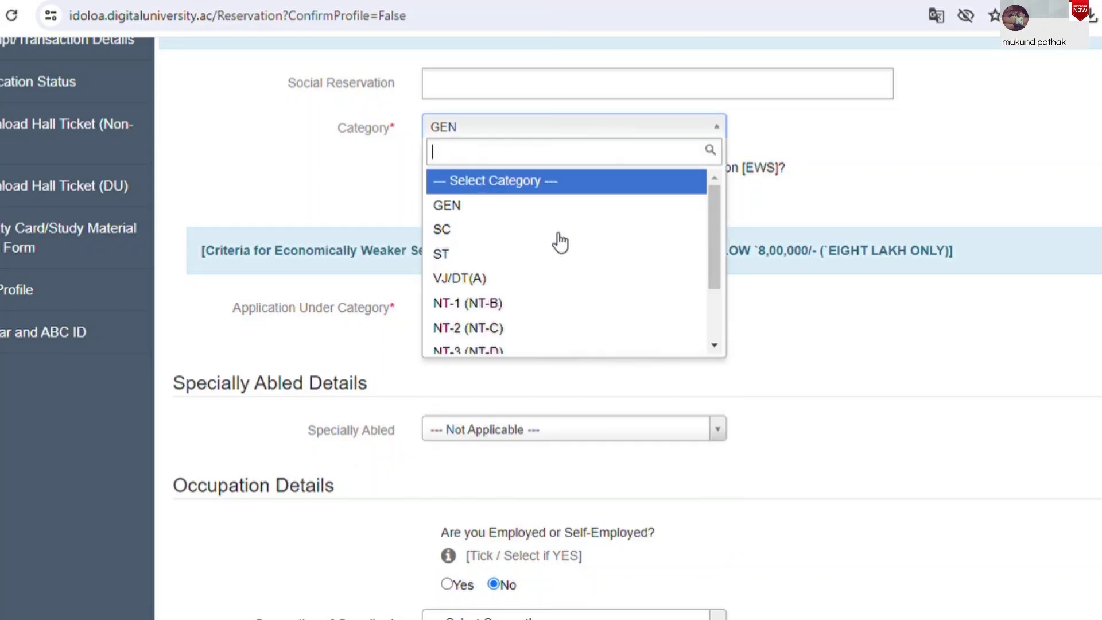
left_click(501, 233)
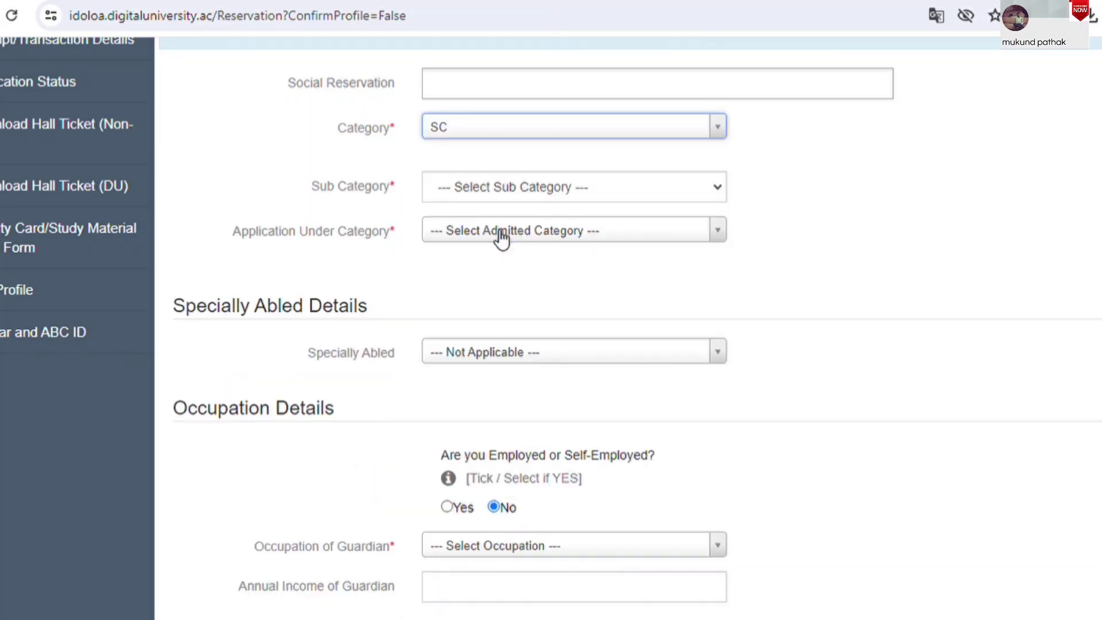
Step: Choose BAUDHA as the Sub Category and list the Application Under Category choices
left_click(535, 193)
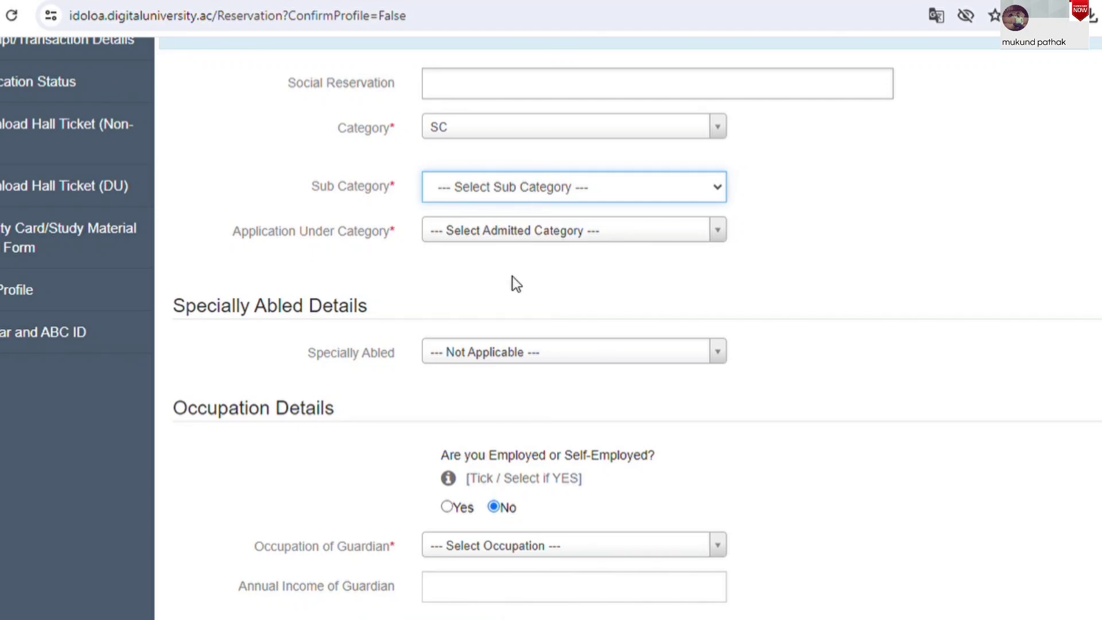
key("Down")
key("Down")
key("Down")
key("Down")
key("Down")
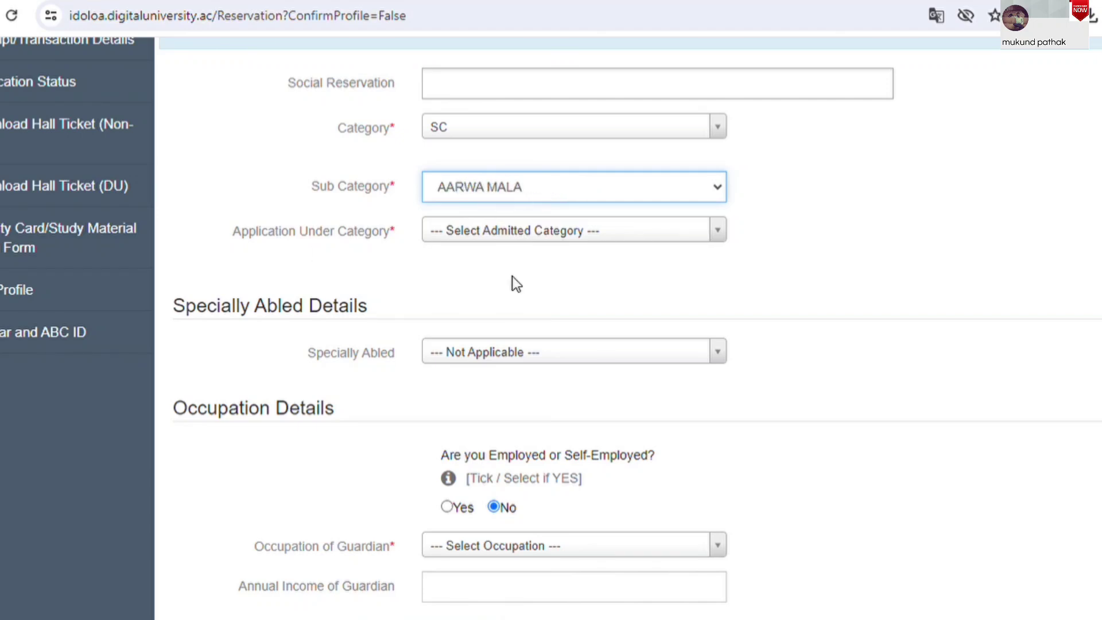
key("Down")
key("Down")
key("Down")
key("Down")
key("Down")
key("Down")
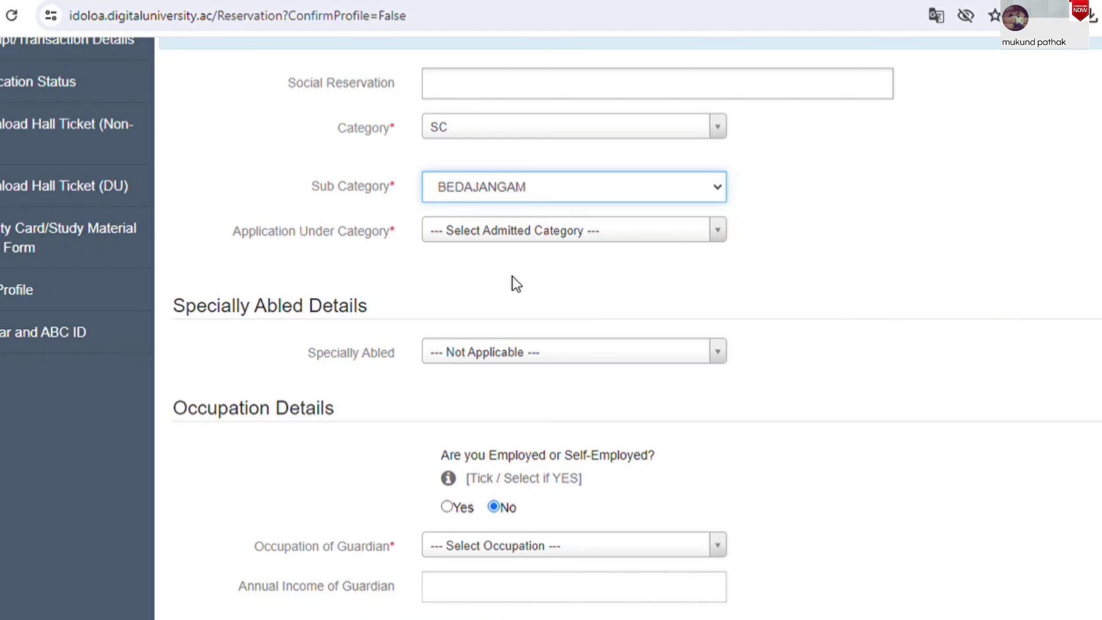
key("Down")
key("Down")
key("Down")
key("Down")
key("Down")
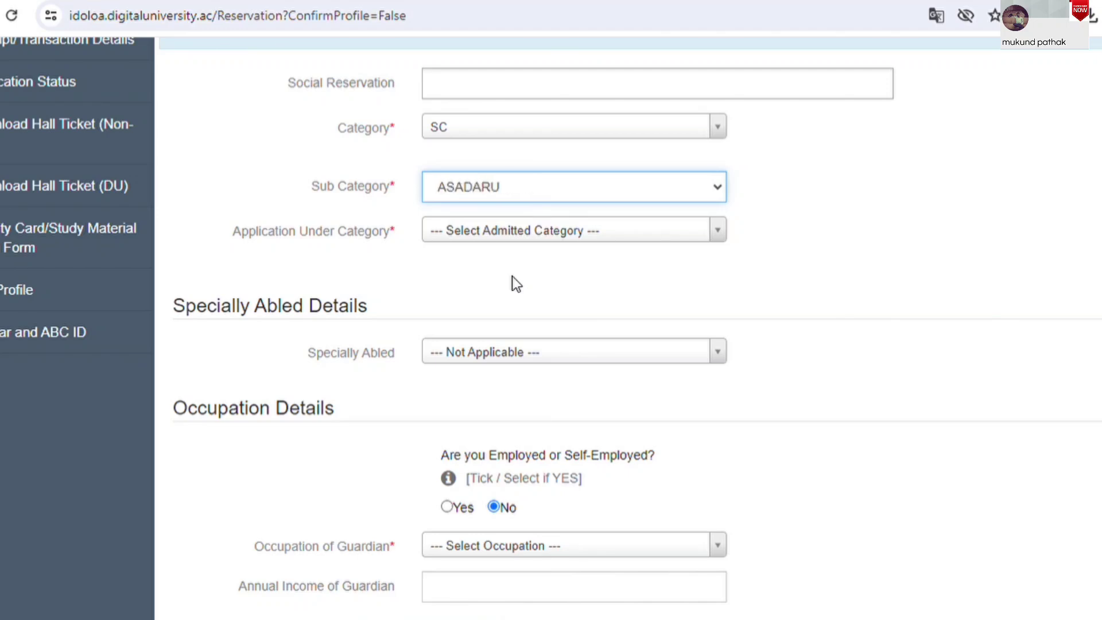
key("Down")
key("Down")
key("Down")
key("Down")
key("Down")
key("Down")
key("Down")
key("Down")
key("Down")
key("Down")
key("Down")
key("Down")
key("Down")
key("Down")
left_click(619, 233)
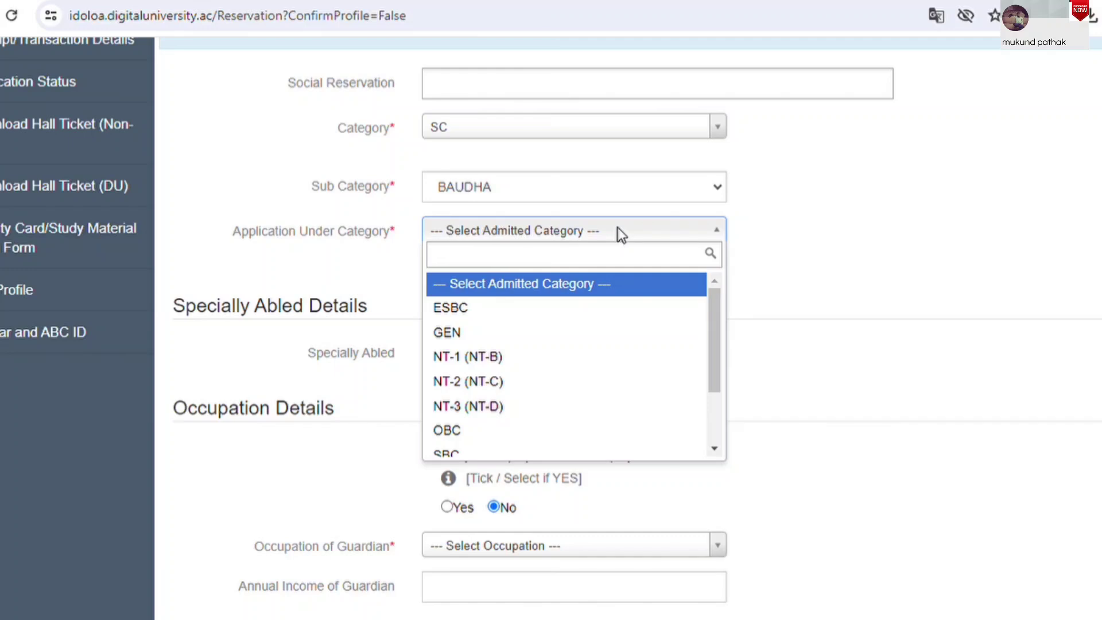
Step: Choose SC as the Application Under Category
key("Down")
key("Down")
key("Down")
key("Down")
key("Down")
key("Down")
key("Down")
key("Down")
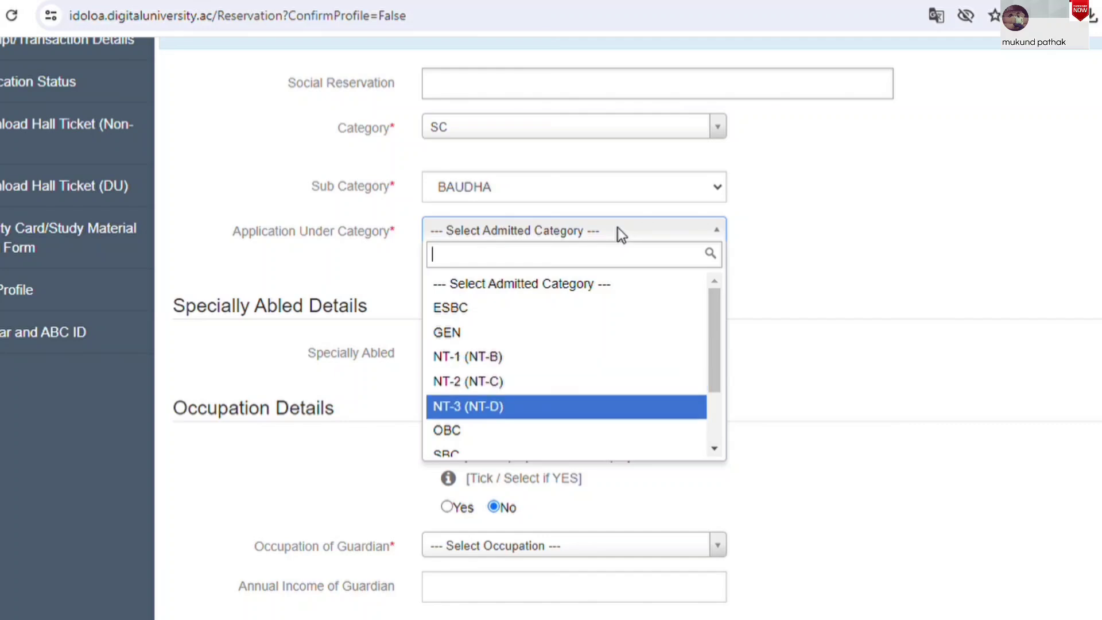
key("Down")
key("Down")
key("Up")
key("Up")
key("Return")
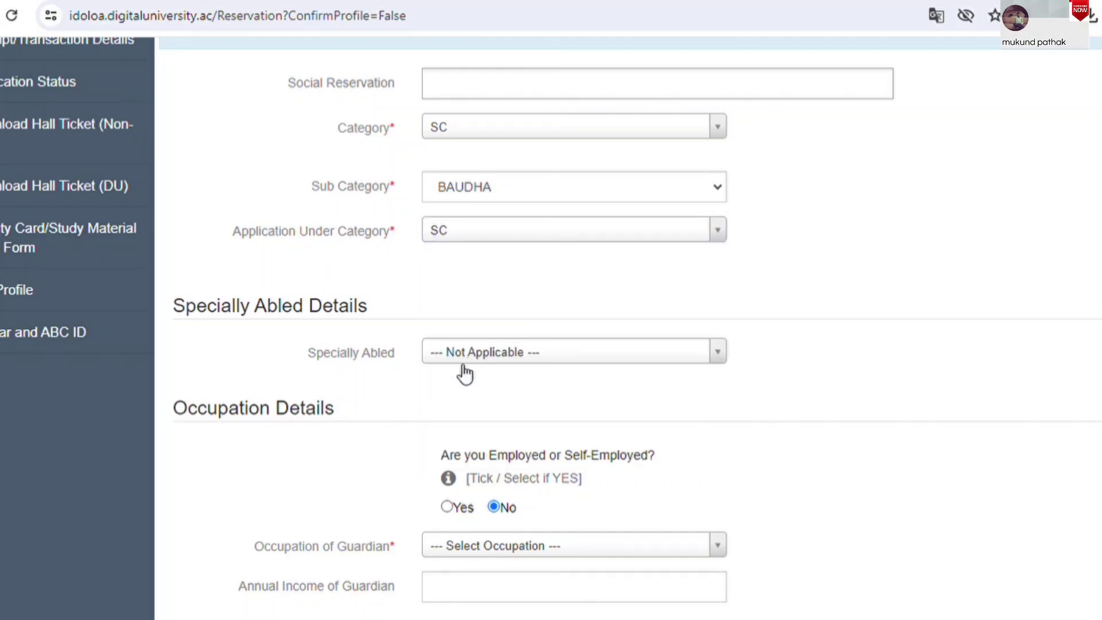
Step: Leave Specially Abled set to Not Applicable
left_click(500, 353)
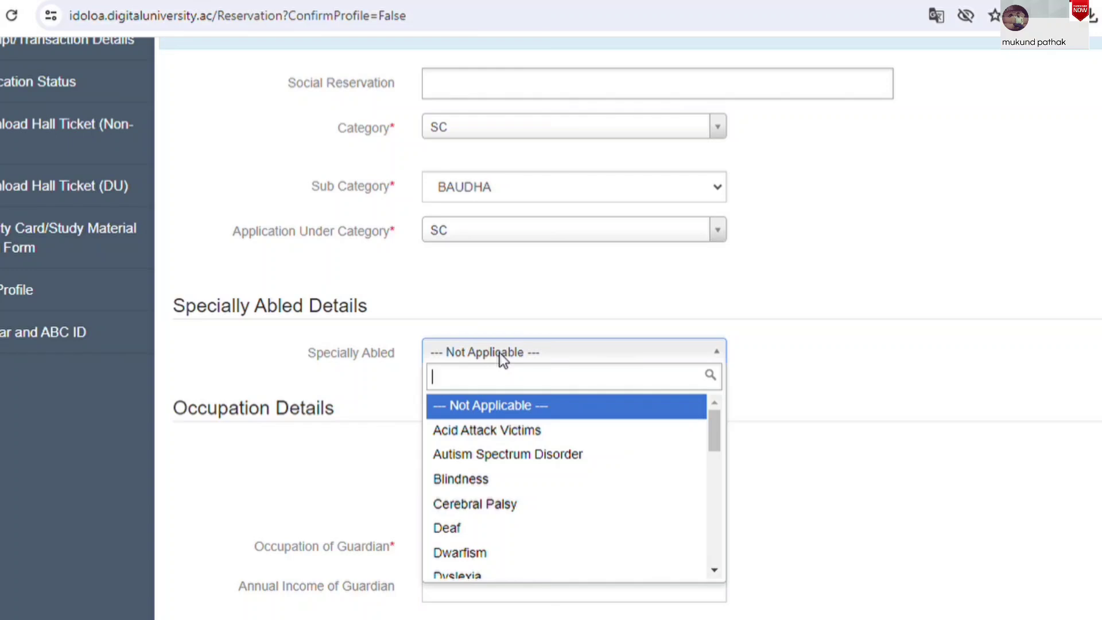
key("Down")
key("Down")
key("Down")
key("Down")
key("Down")
key("Down")
key("Down")
key("Down")
key("Down")
key("Down")
key("Down")
key("Down")
key("Down")
key("Down")
key("Down")
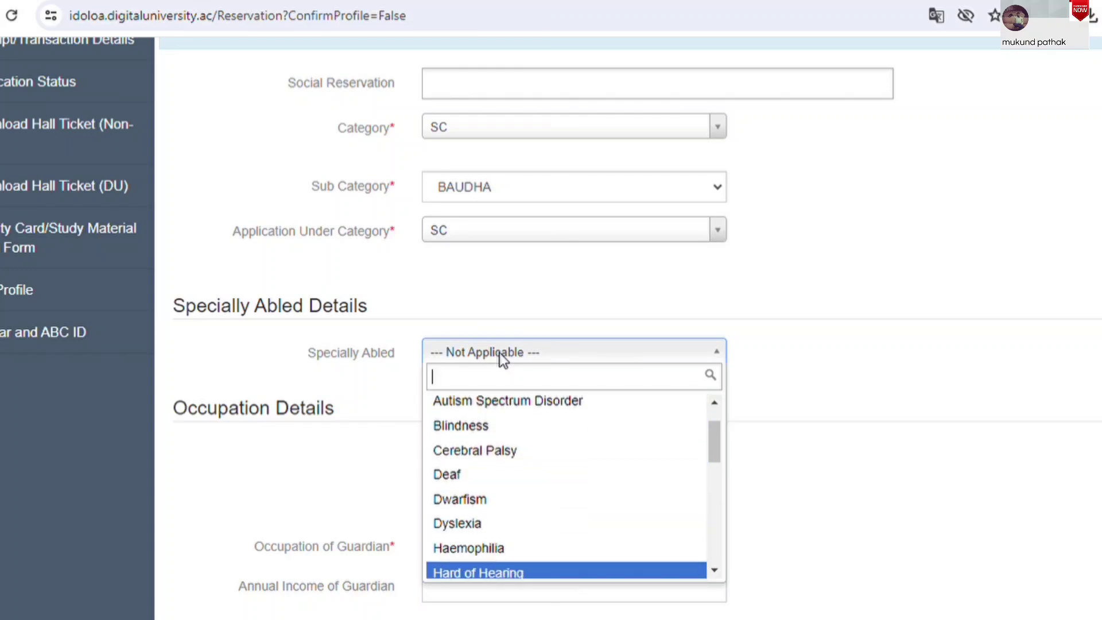
key("Up")
key("Up")
key("Up")
key("Up")
key("Up")
key("Up")
key("Up")
key("Up")
key("Up")
key("Up")
key("Up")
key("Up")
key("Up")
key("Up")
key("Up")
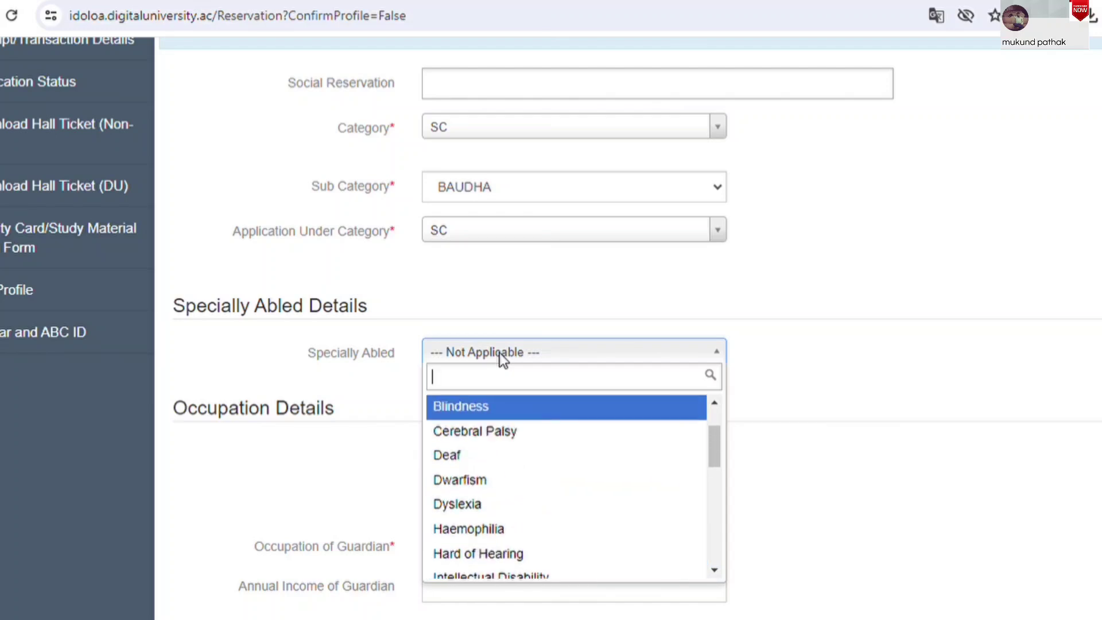
key("Return")
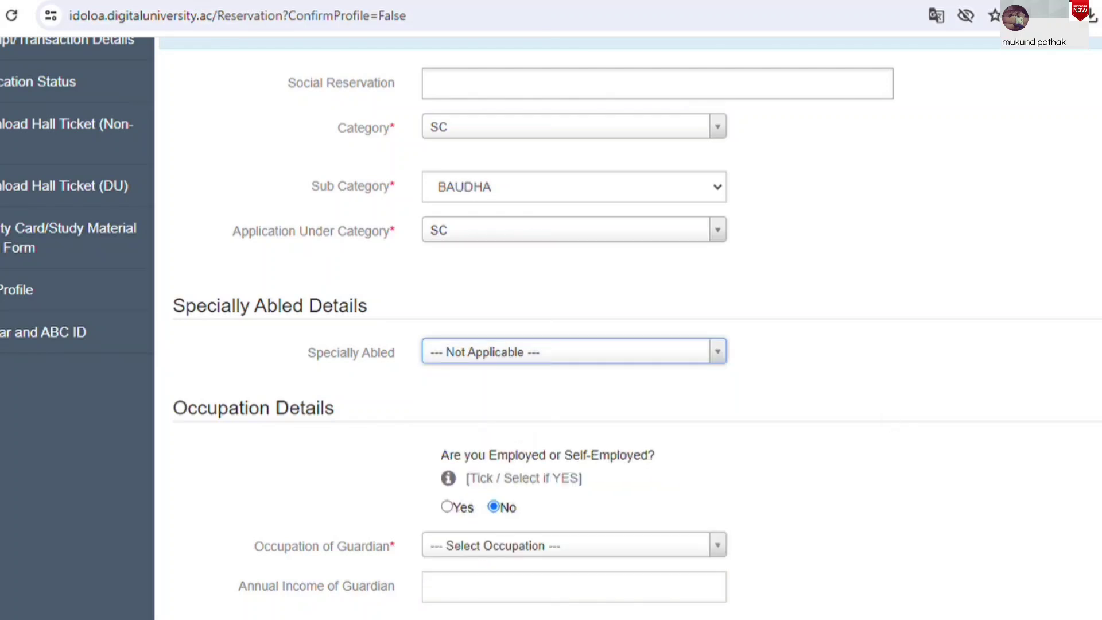
scroll(499, 374, "down", 3)
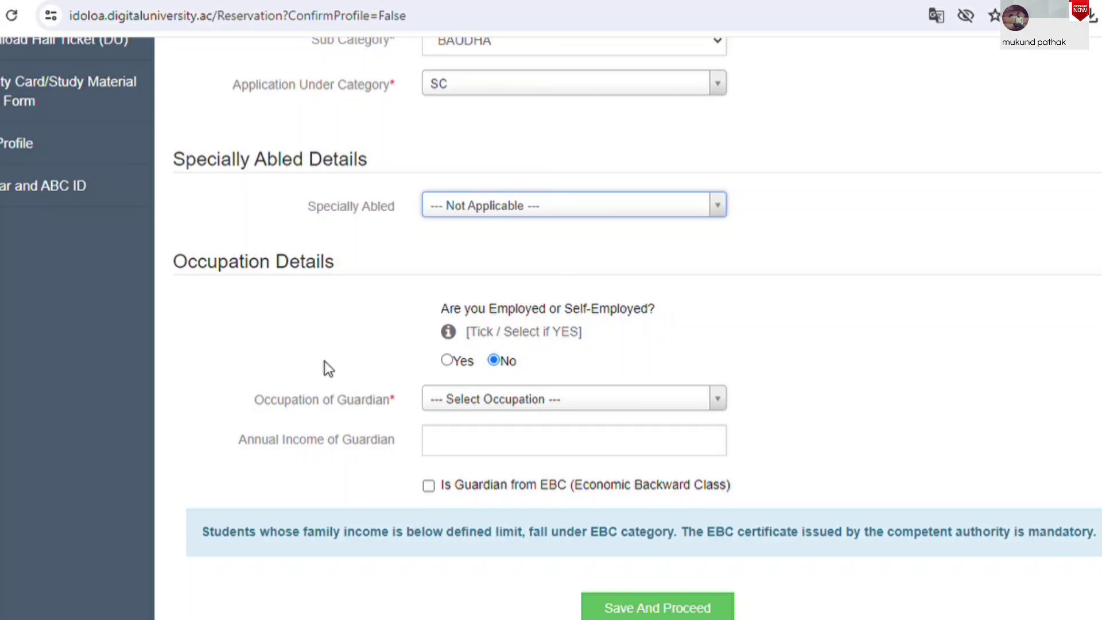
Step: Check the guardian's annual income field on the reservation form
key("Down")
key("Down")
left_click(975, 339)
left_click(508, 450)
left_click(879, 424)
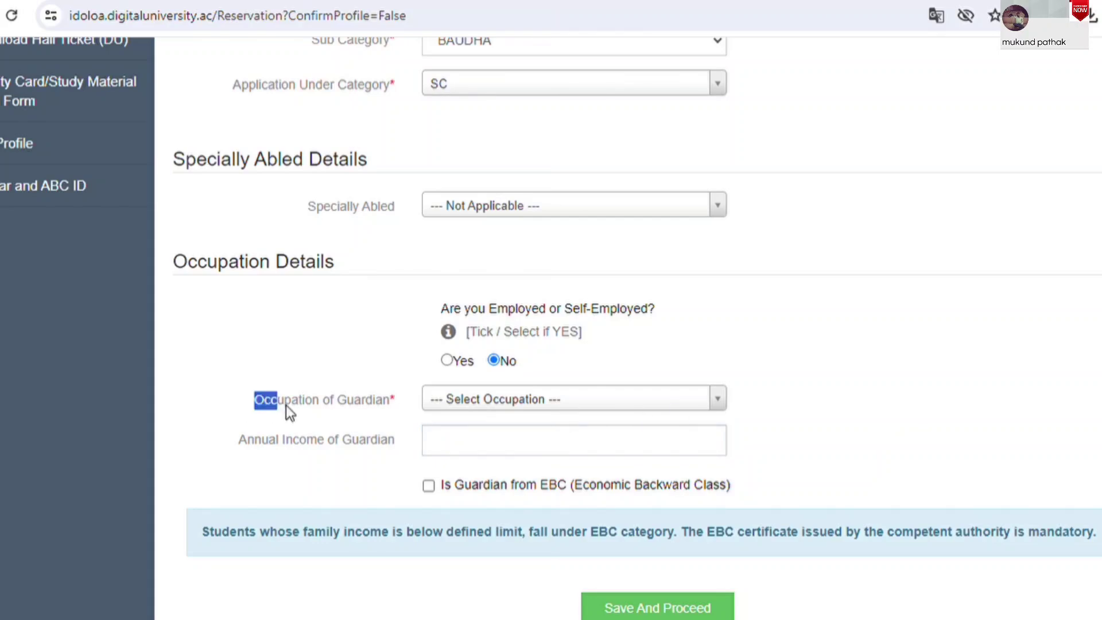
Step: Set guardian occupation to Service, save, and confirm not self-employed
left_click(534, 402)
key("Down")
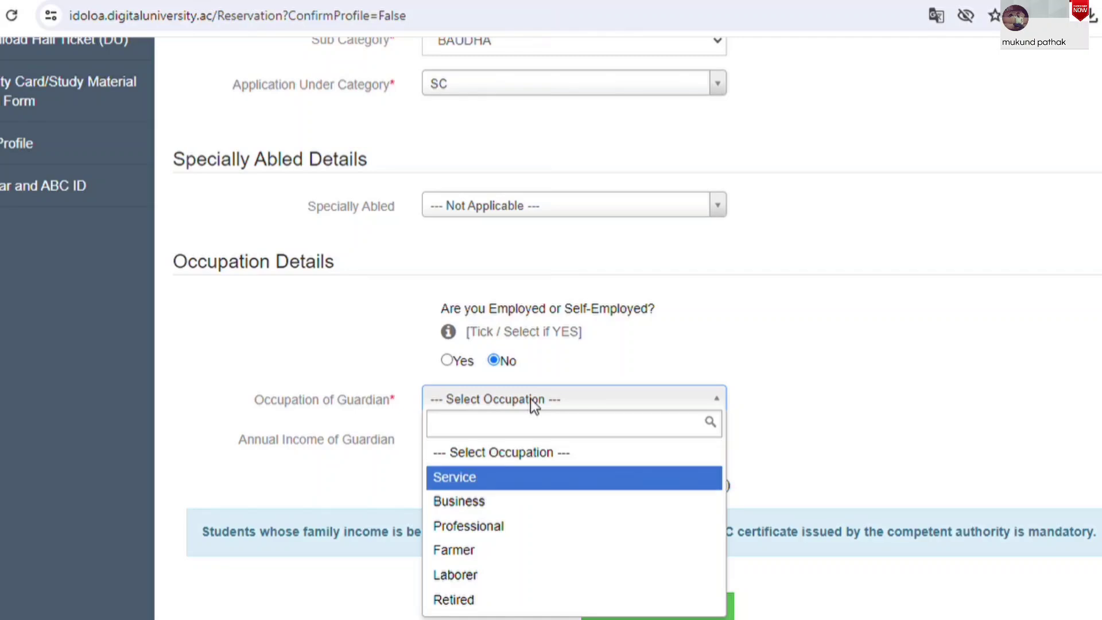
key("Return")
scroll(547, 409, "down", 1)
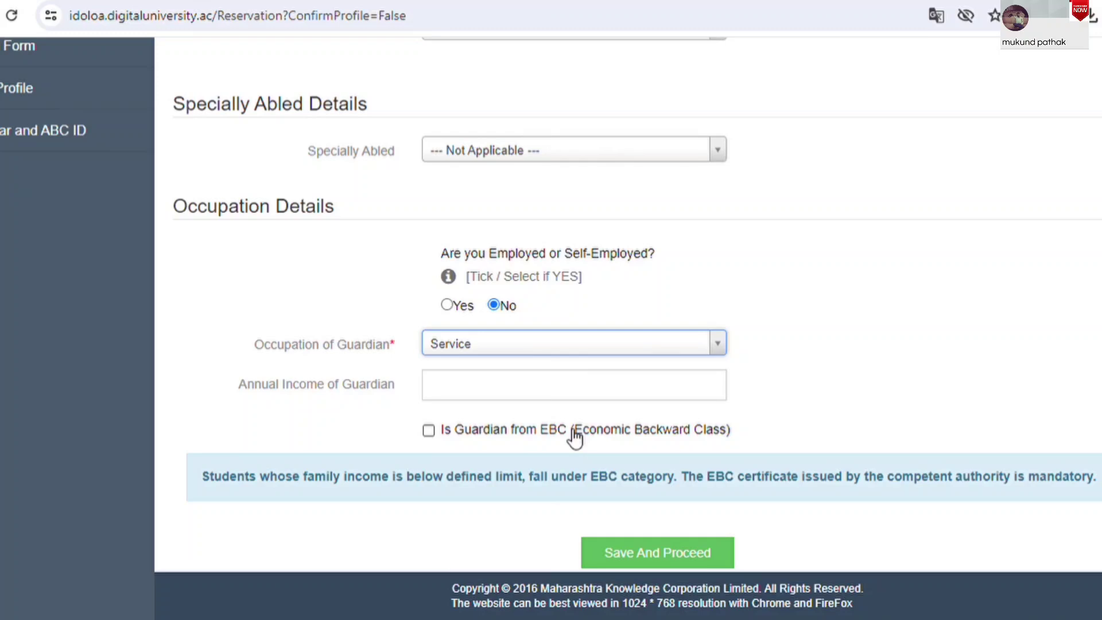
left_click(693, 555)
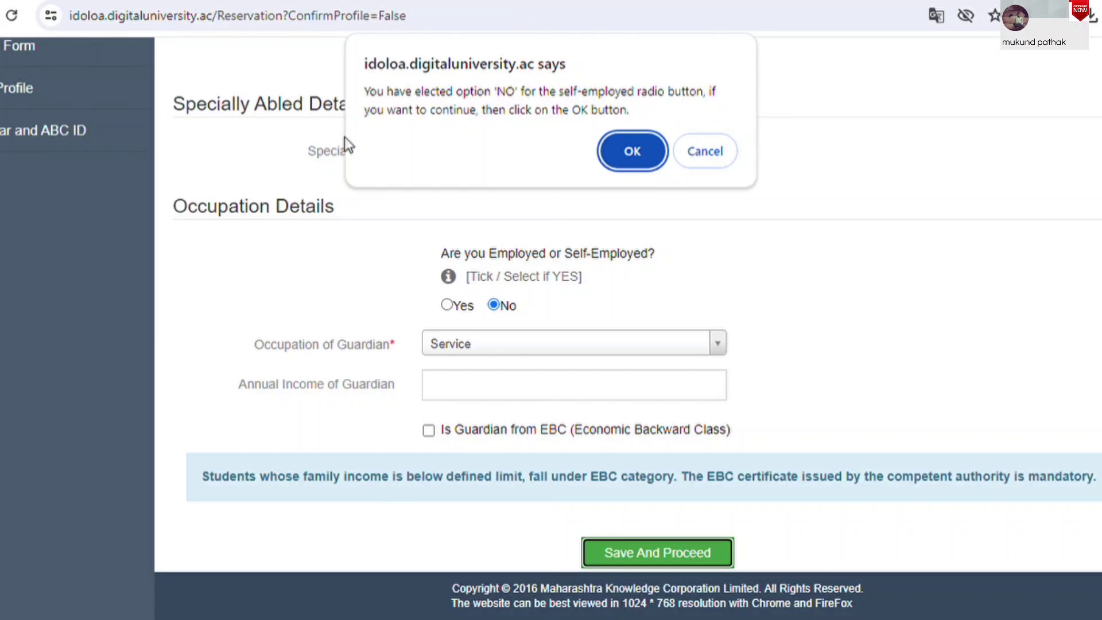
left_click(632, 150)
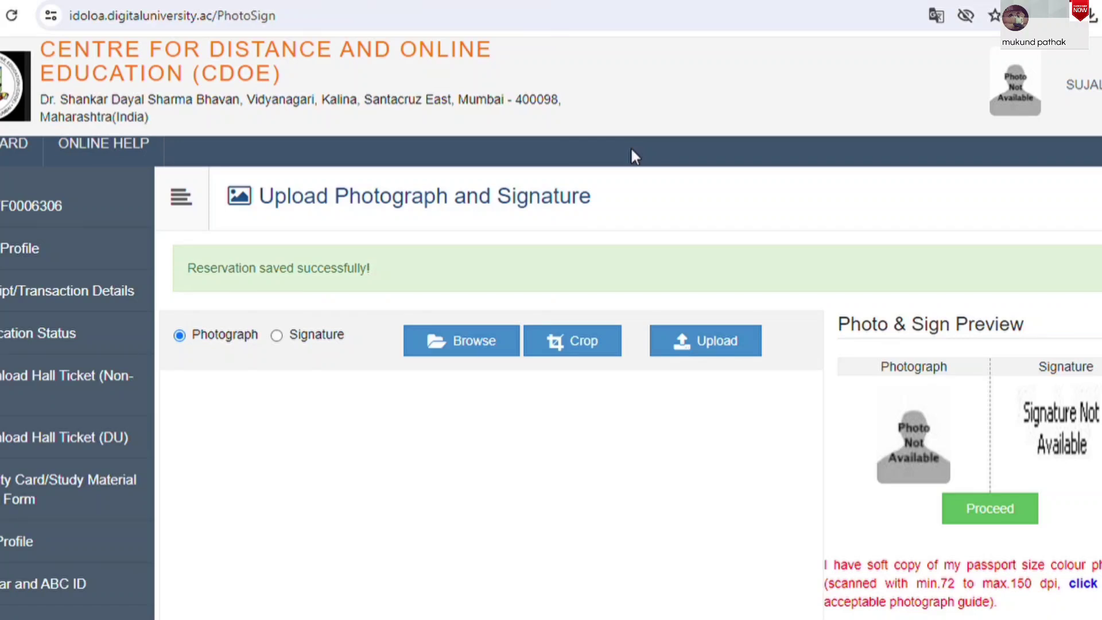
Step: Select the passport photograph file for upload
scroll(551, 287, "down", 2)
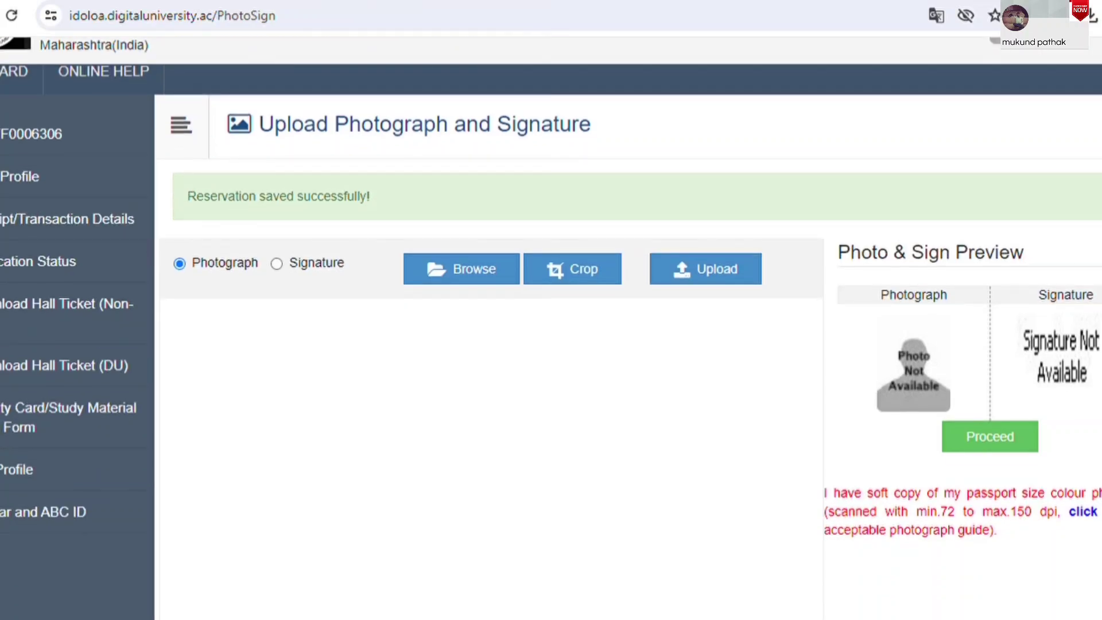
left_click(459, 261)
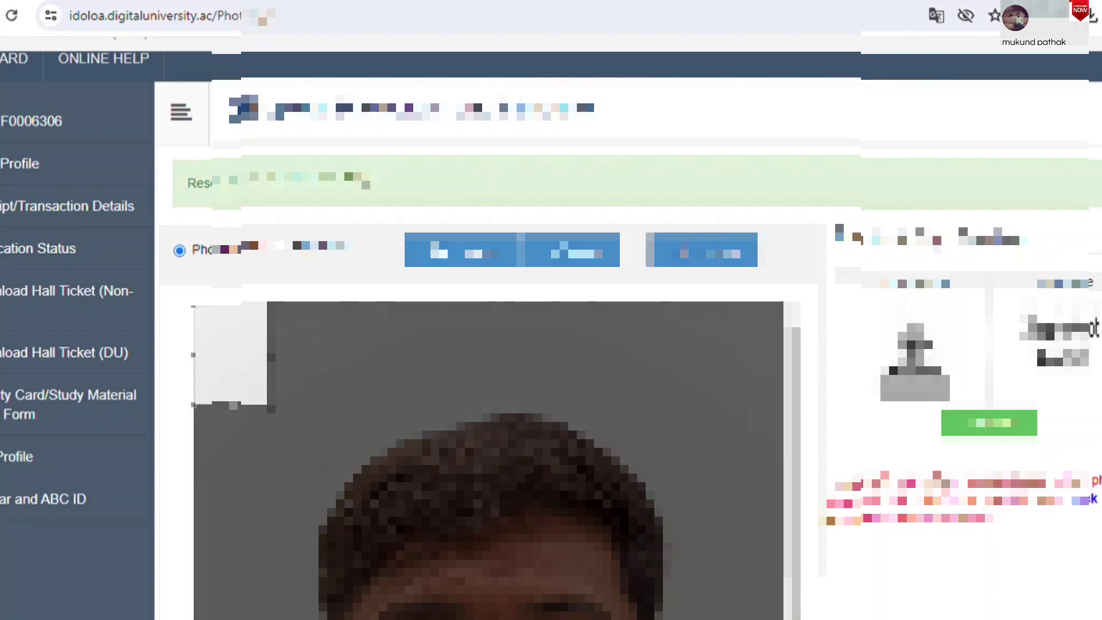
scroll(628, 328, "down", 3)
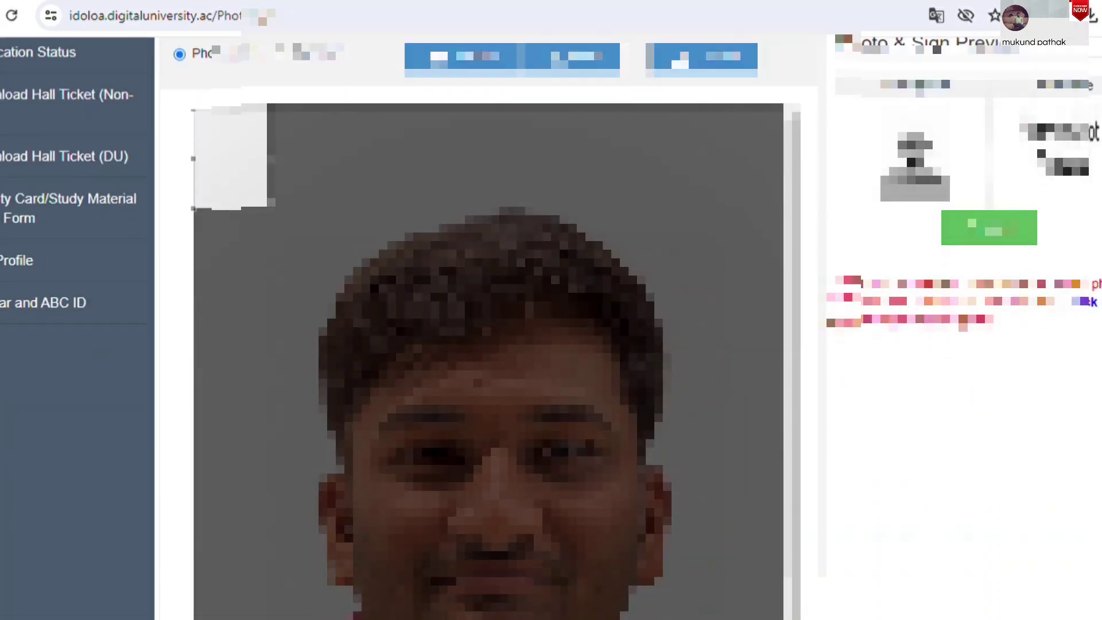
left_click_drag(942, 305, 1040, 305)
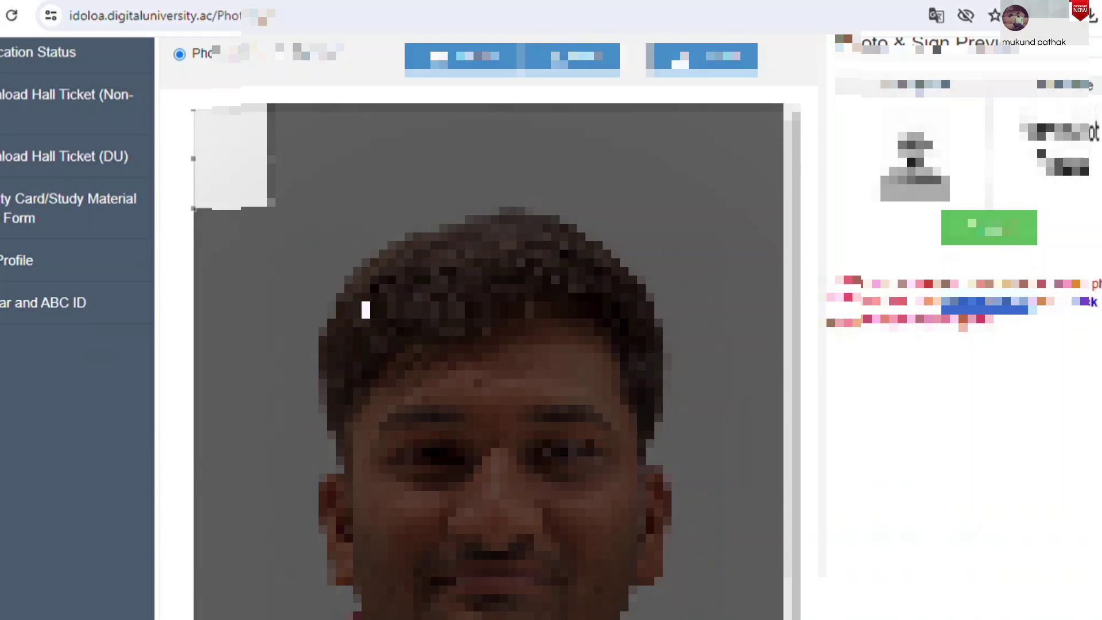
Step: Crop the photo around the face, upload it, then select Signature
left_click(273, 212)
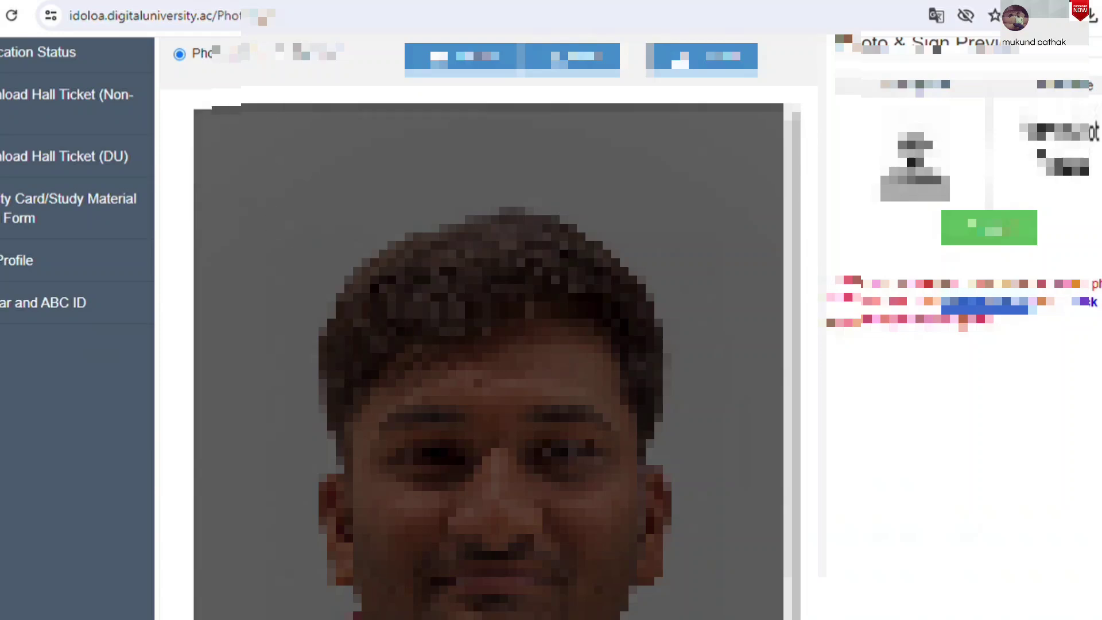
left_click_drag(273, 213, 737, 495)
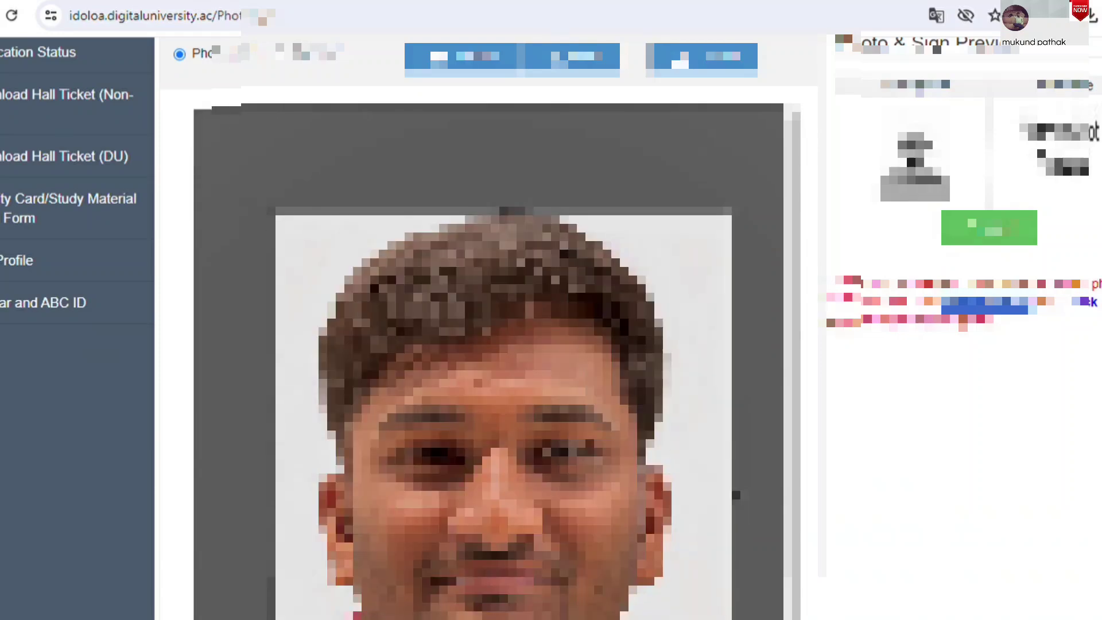
scroll(736, 495, "down", 3)
scroll(737, 495, "up", 2)
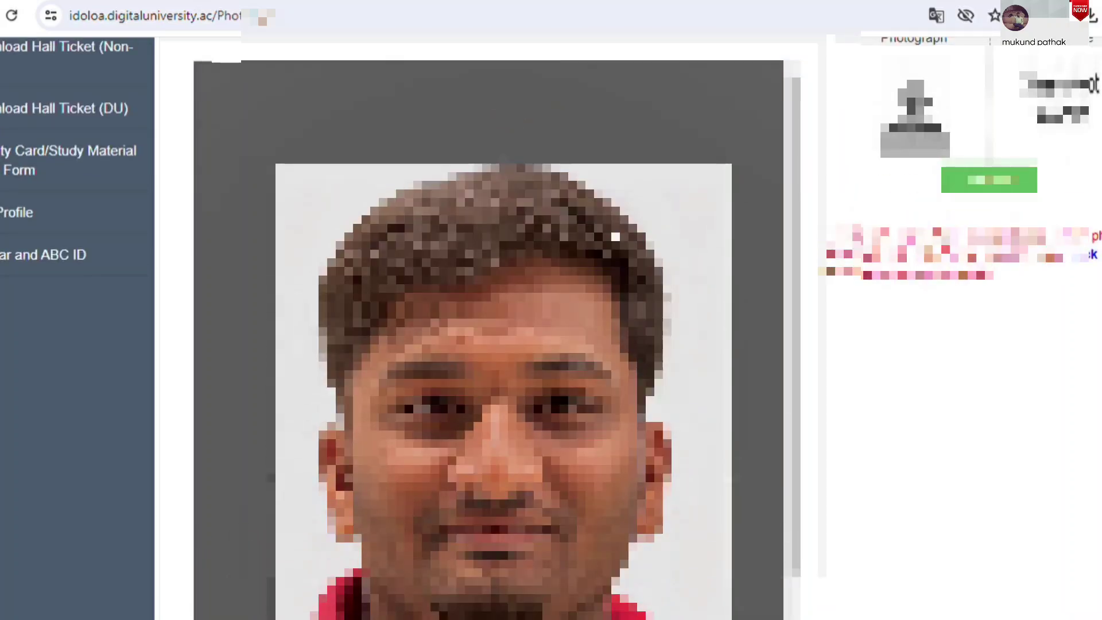
scroll(551, 327, "up", 3)
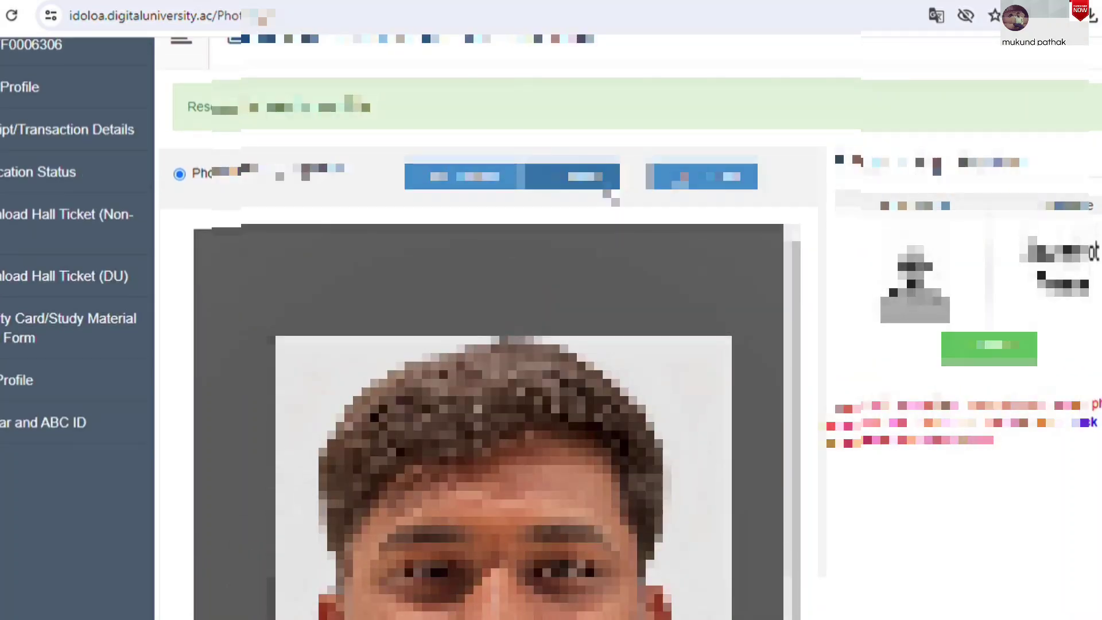
left_click(603, 185)
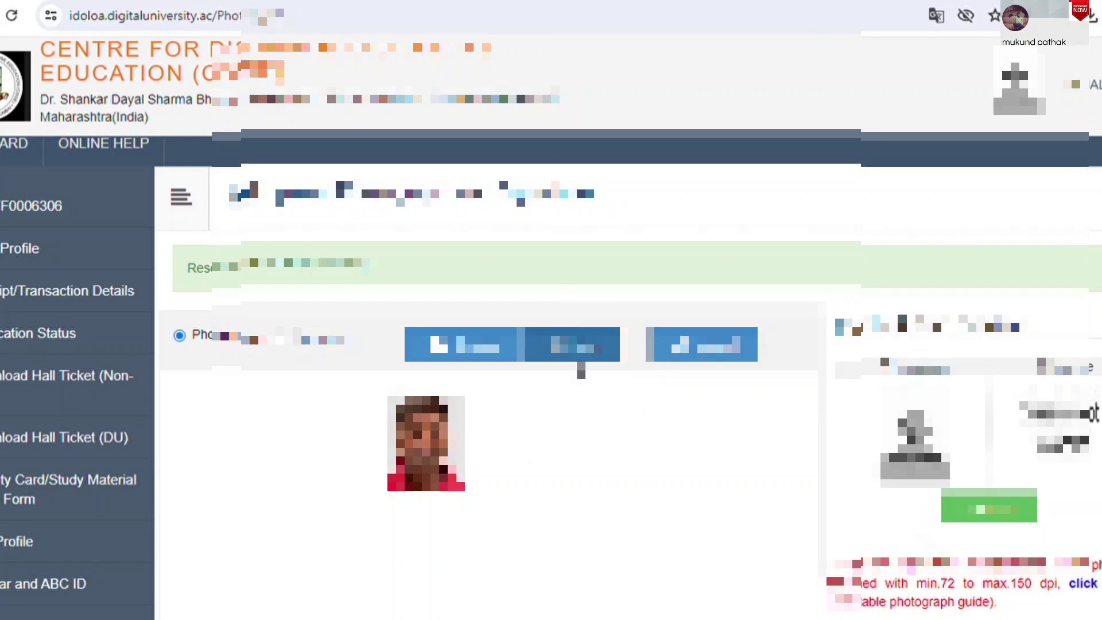
left_click(717, 359)
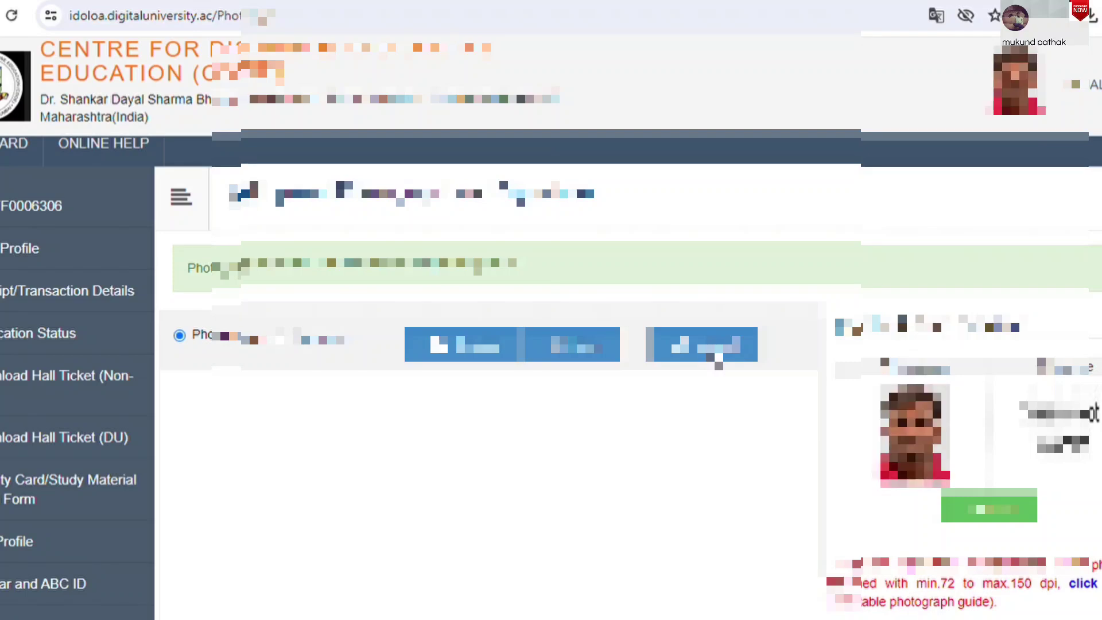
left_click(296, 347)
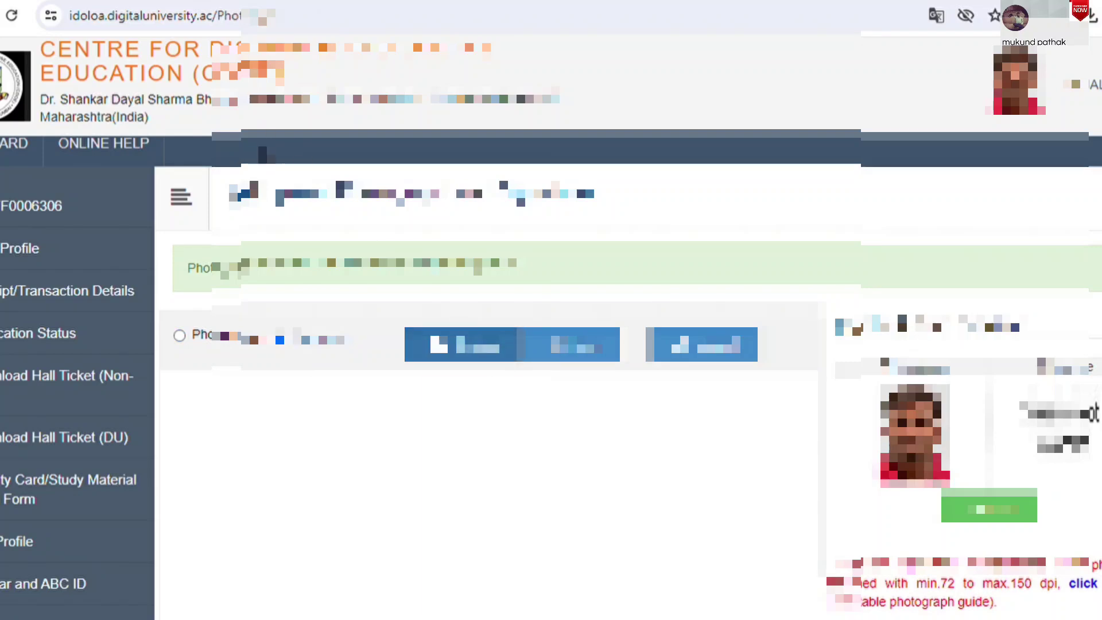
Step: Load the signature image and draw an initial crop box around it
double_click(261, 148)
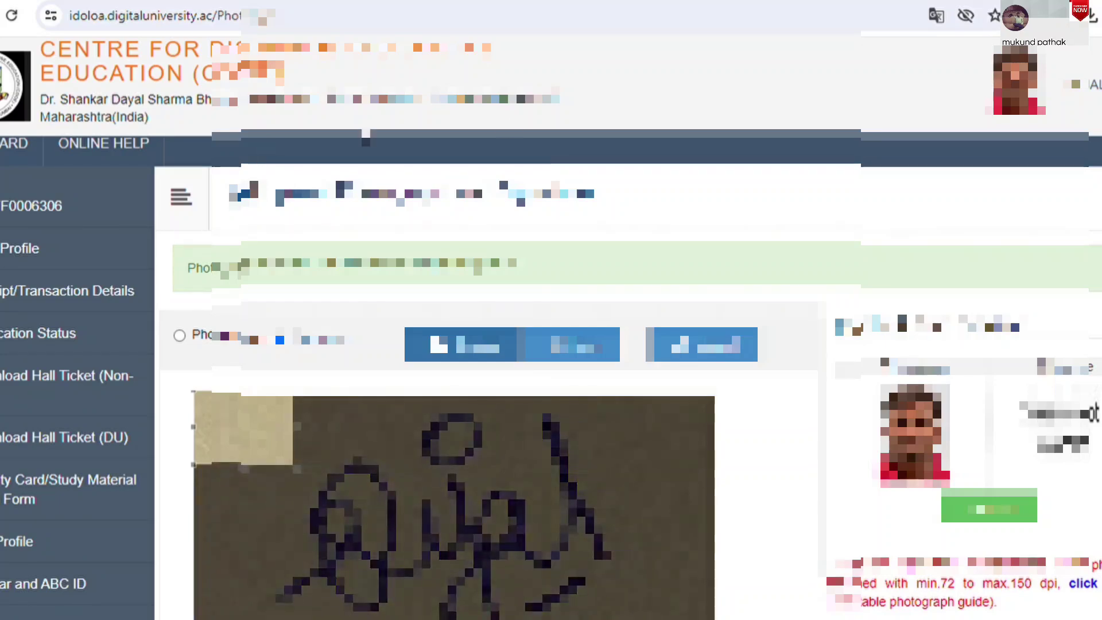
mouse_move(251, 491)
left_mouse_down()
mouse_move(440, 614)
mouse_move(578, 617)
mouse_move(379, 393)
mouse_move(579, 617)
mouse_move(379, 393)
mouse_move(350, 415)
left_mouse_up()
left_click_drag(313, 443, 253, 439)
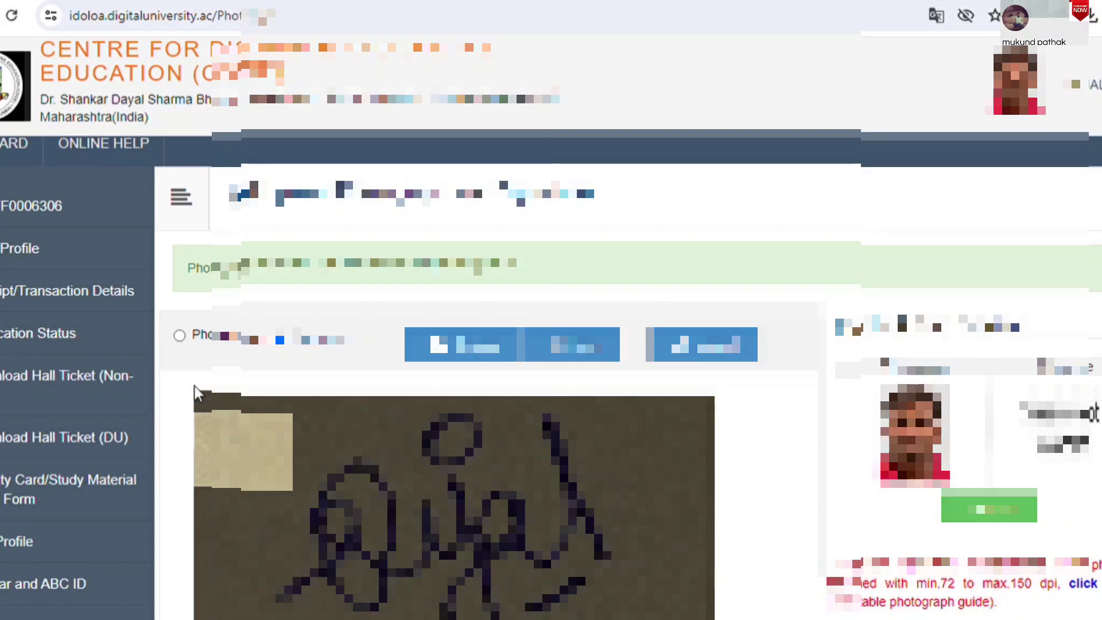
scroll(551, 327, "down", 1)
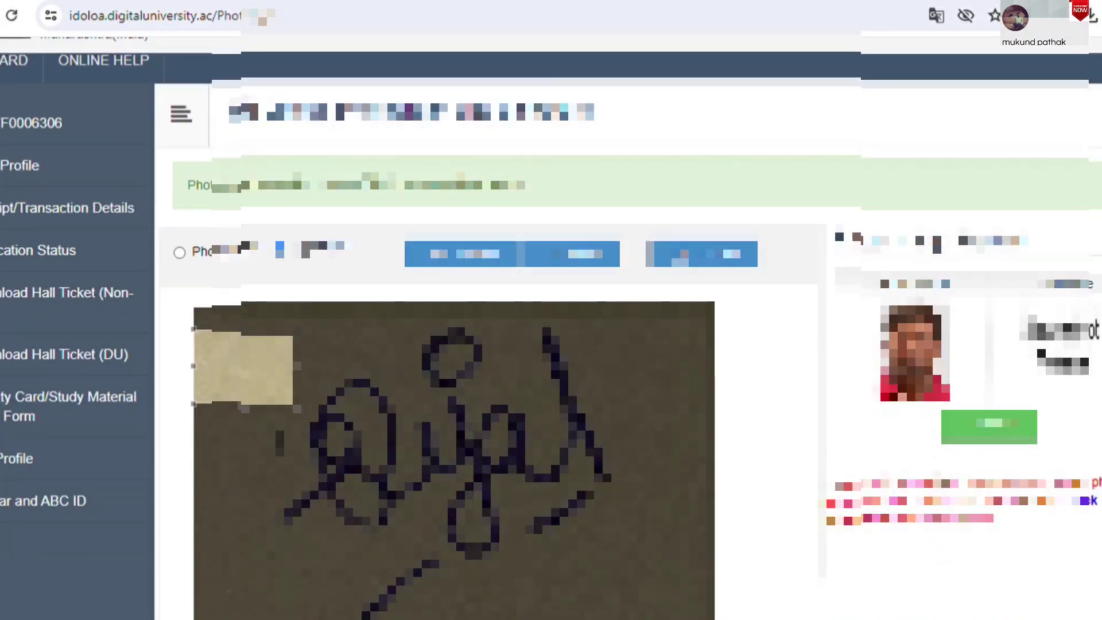
Step: Redraw the signature crop, apply it, and save photo and signature
left_click(271, 430)
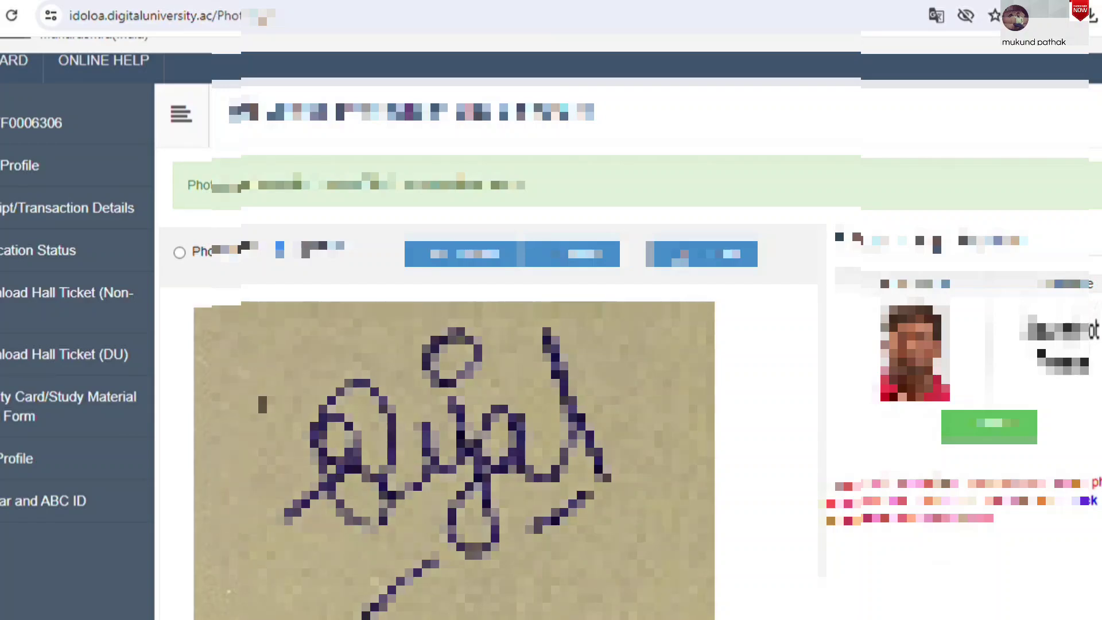
left_click_drag(253, 391, 586, 566)
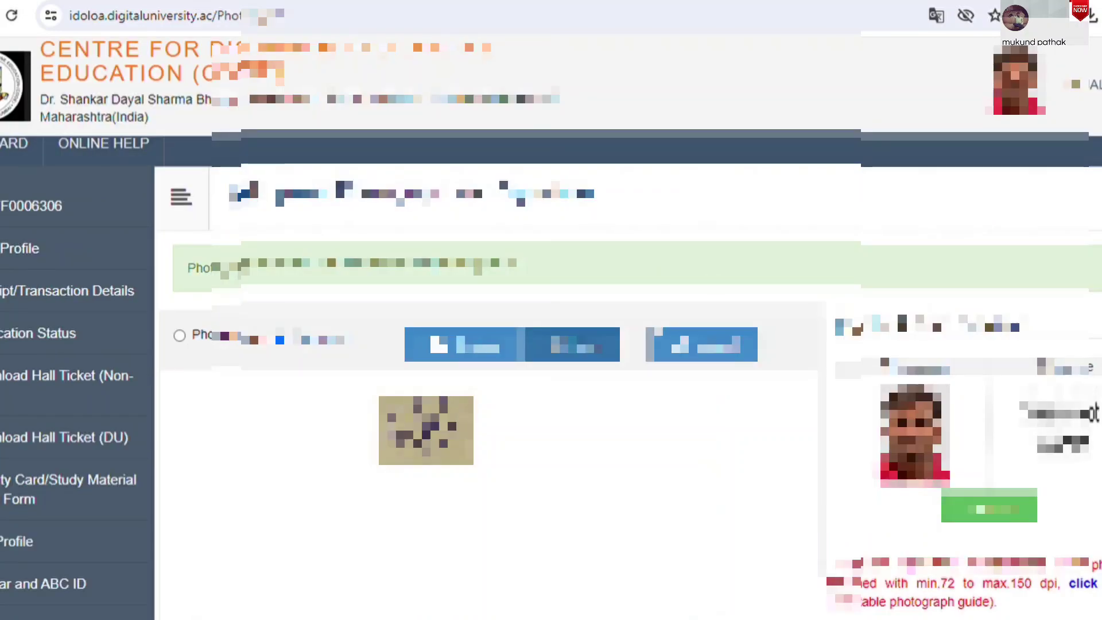
left_click(739, 348)
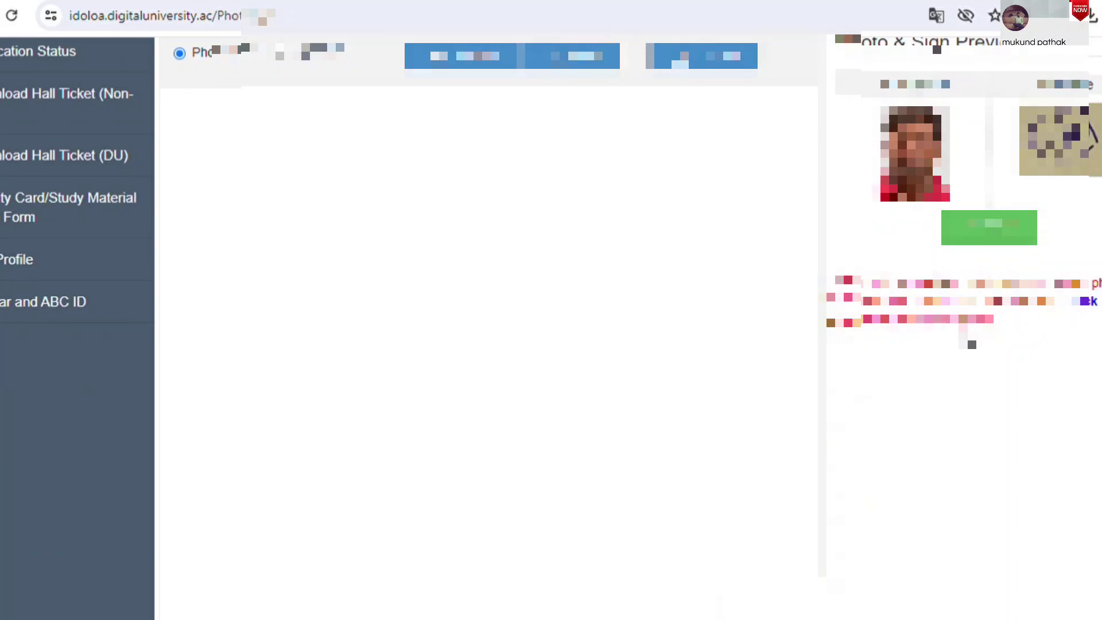
left_click(996, 234)
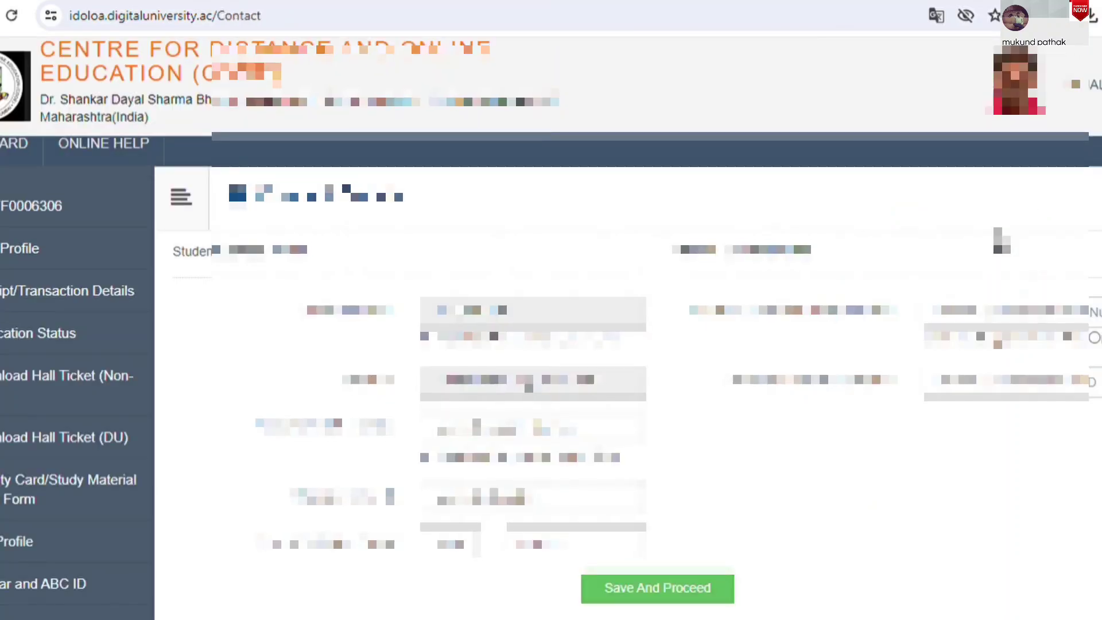
Step: Review the fields on the Contact Details form
scroll(997, 232, "down", 3)
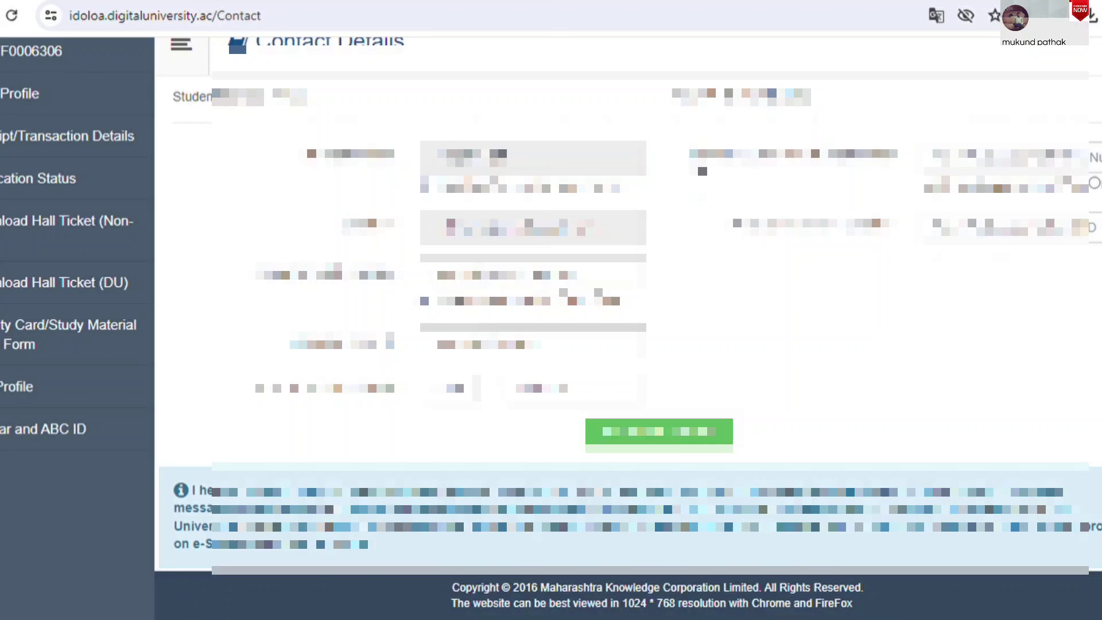
left_click_drag(690, 154, 911, 164)
left_click_drag(734, 229, 936, 230)
left_click_drag(255, 281, 421, 287)
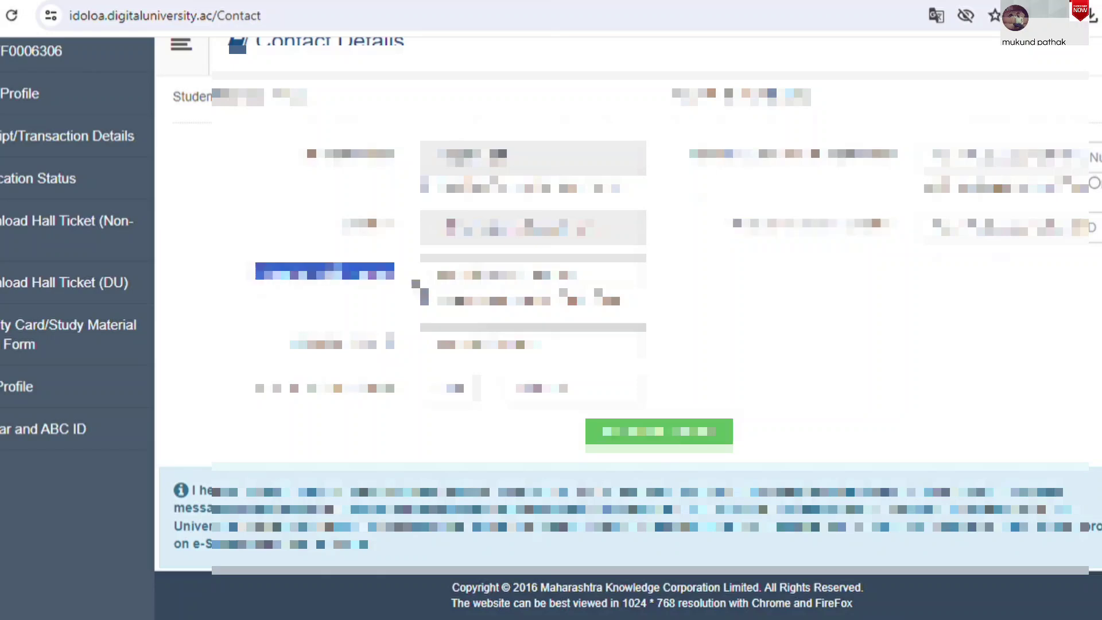
left_click_drag(290, 339, 569, 390)
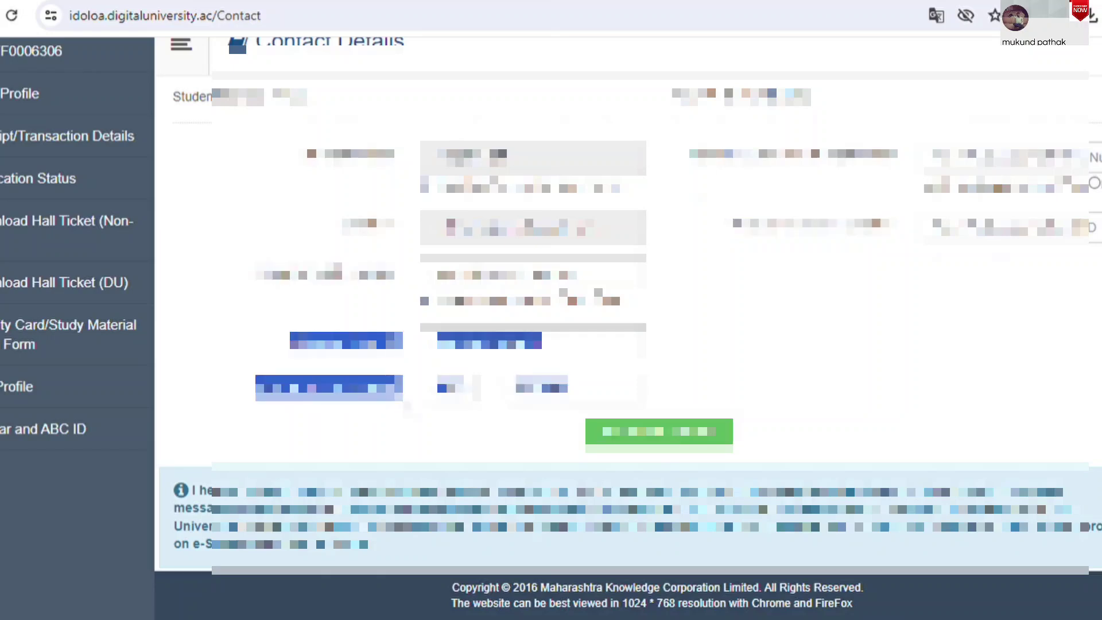
Step: Save the contact details, dismiss the alert, and submit to the dashboard
left_click(693, 446)
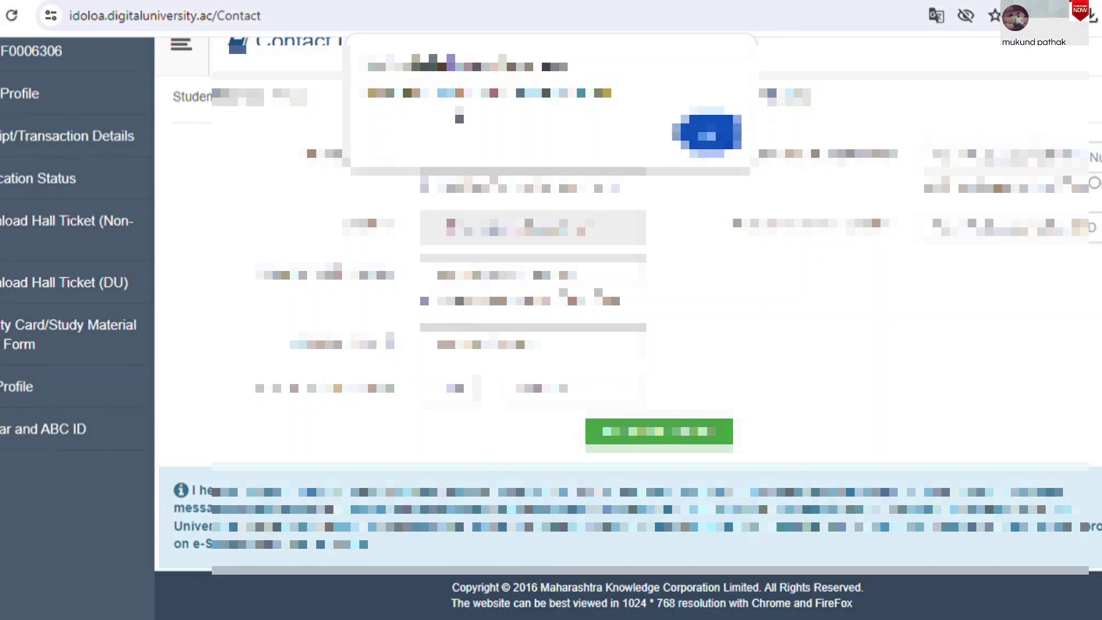
left_click(694, 142)
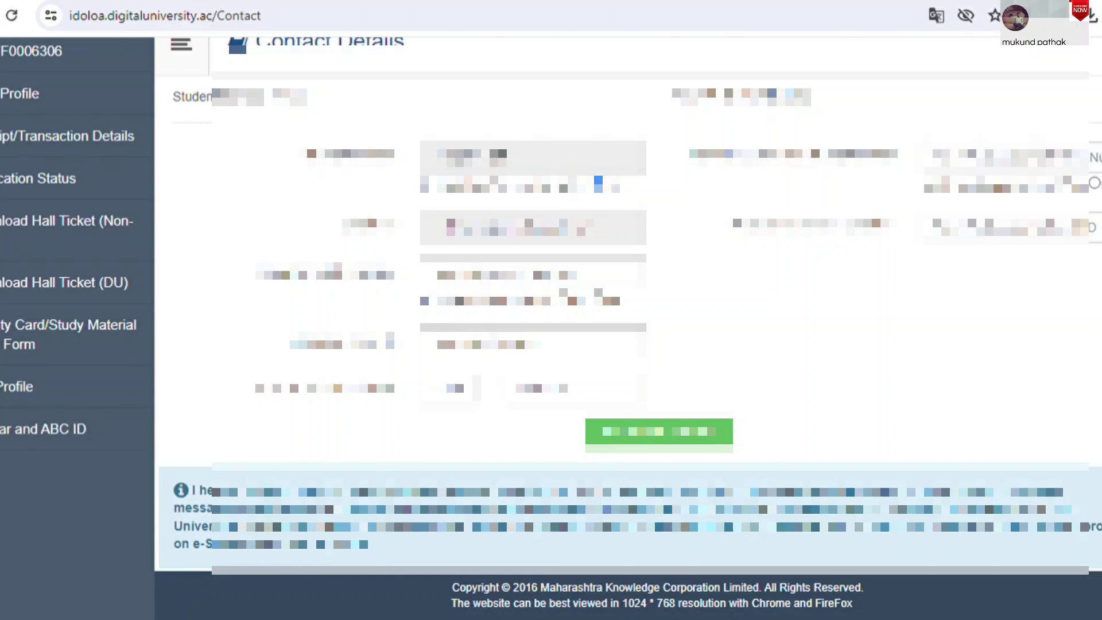
left_click(624, 446)
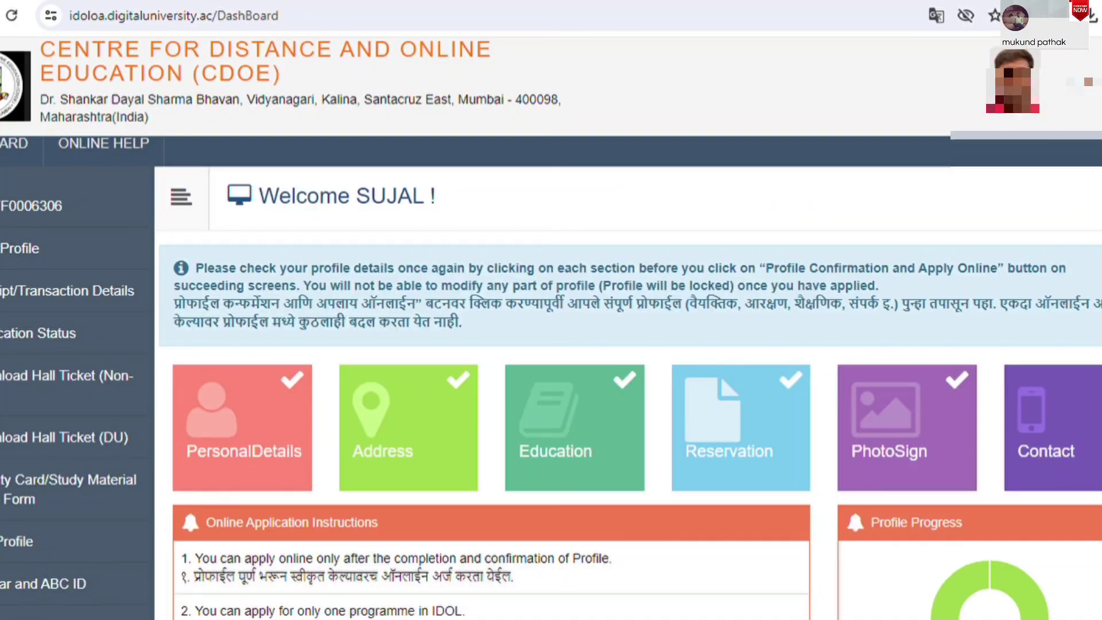
Step: Open the Profile Summary via Confirm Profile Details
scroll(552, 327, "down", 5)
scroll(551, 327, "up", 4)
scroll(551, 328, "down", 5)
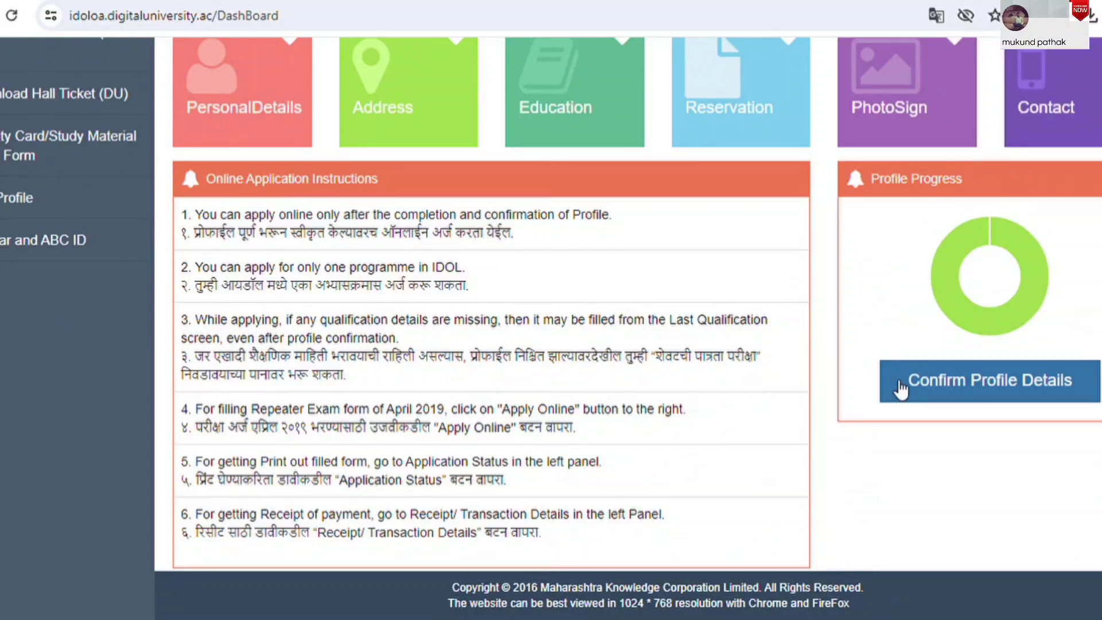
scroll(466, 288, "up", 3)
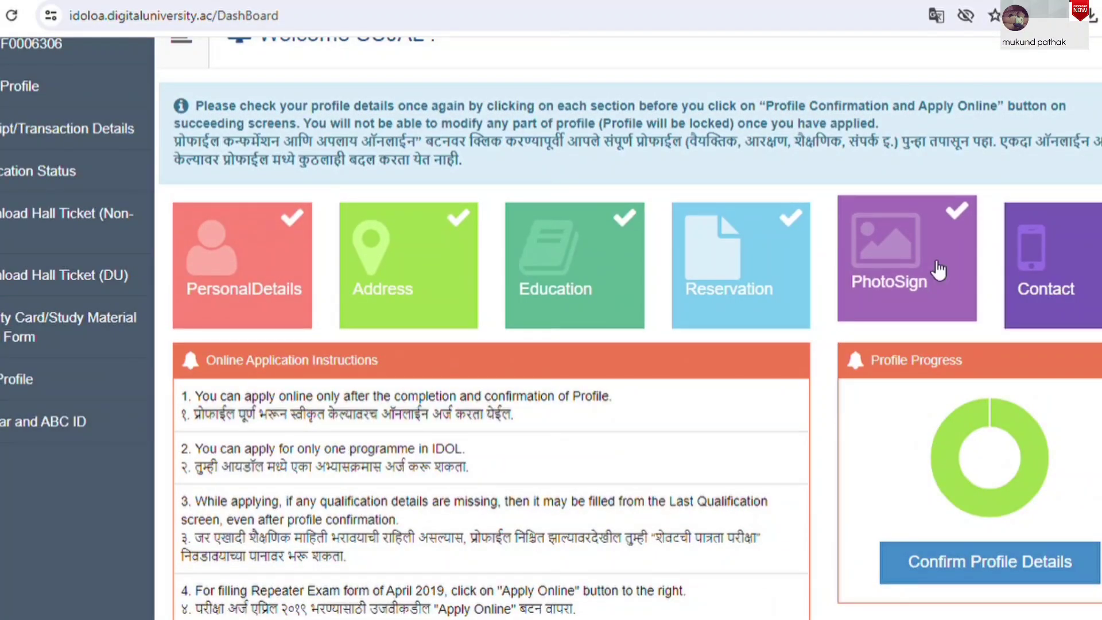
scroll(896, 258, "down", 3)
left_click(959, 370)
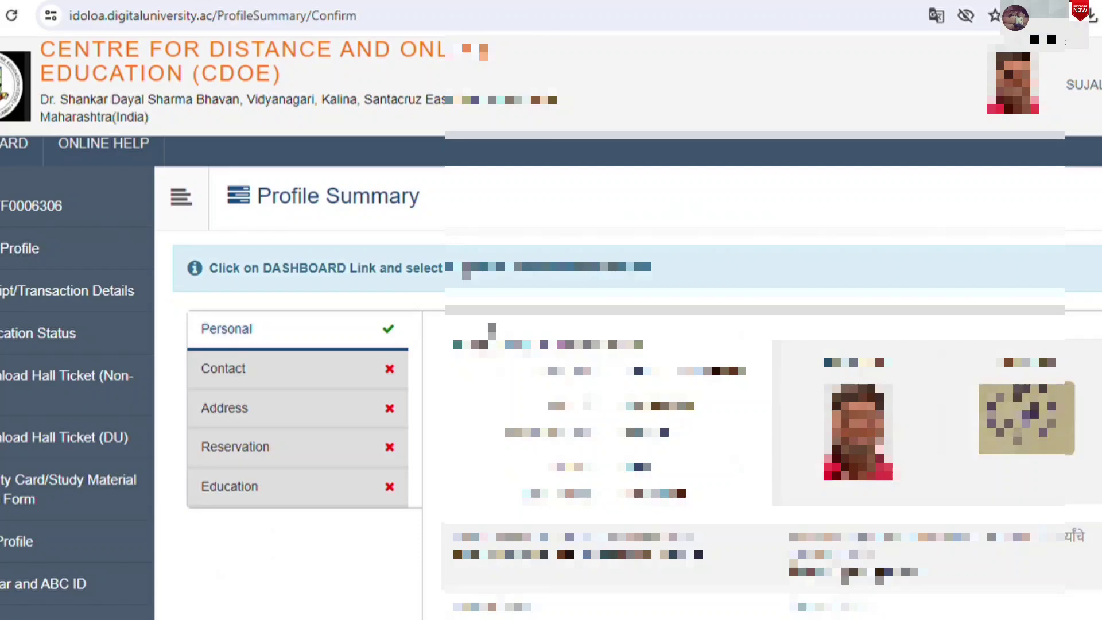
Step: Accept the declaration that details are correct and submit the profile
scroll(771, 382, "down", 8)
scroll(770, 344, "down", 4)
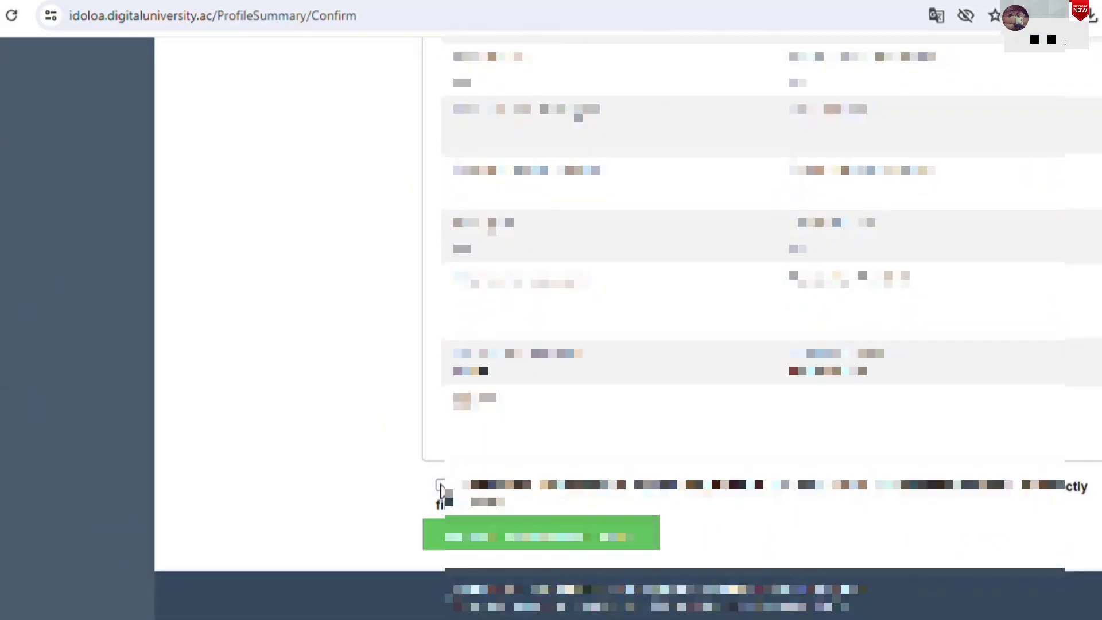
left_click(439, 486)
left_click(562, 543)
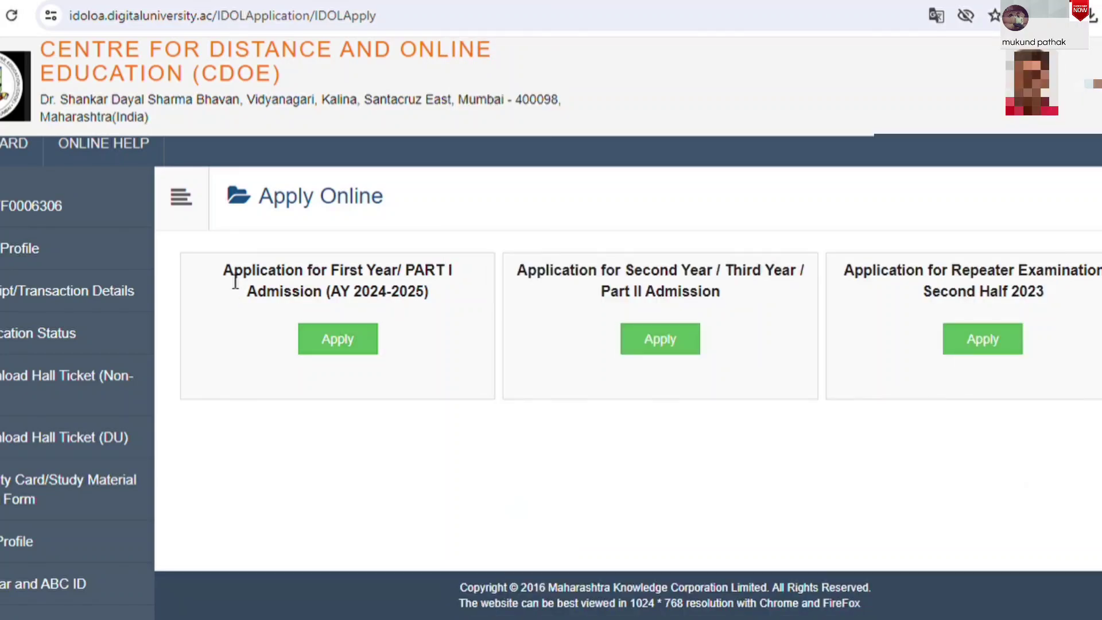
left_click_drag(226, 271, 433, 305)
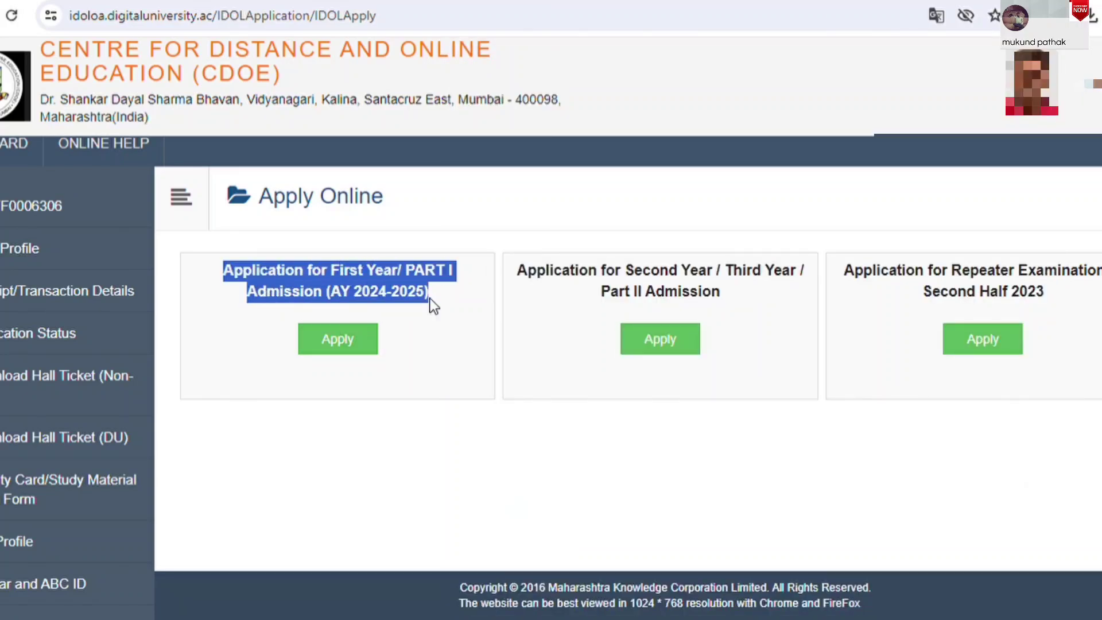
left_click_drag(554, 272, 750, 297)
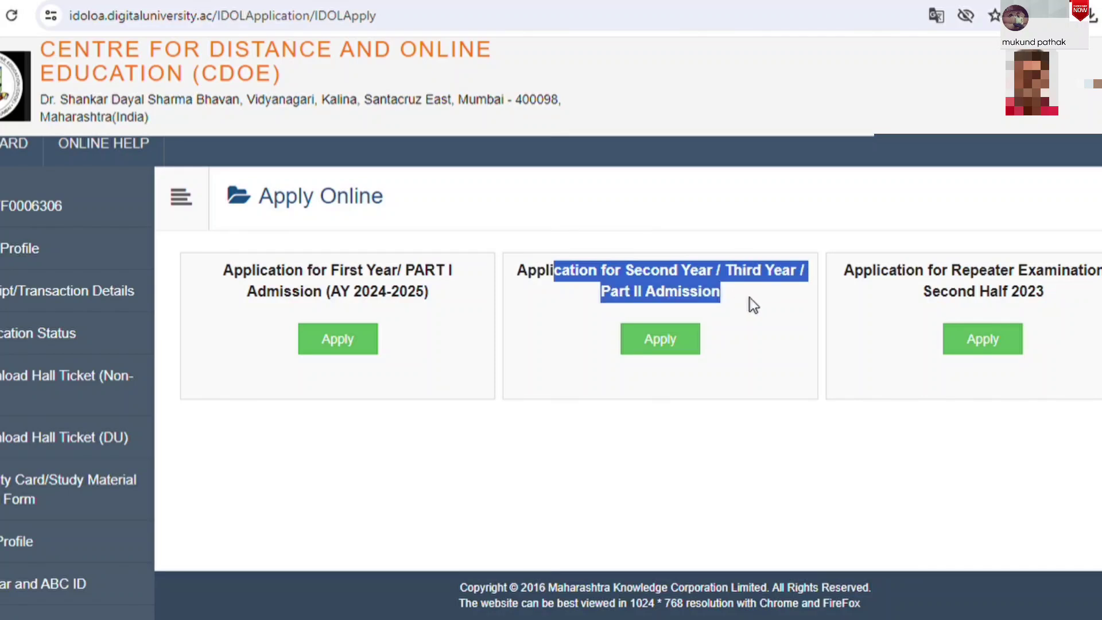
left_click_drag(923, 291, 1033, 338)
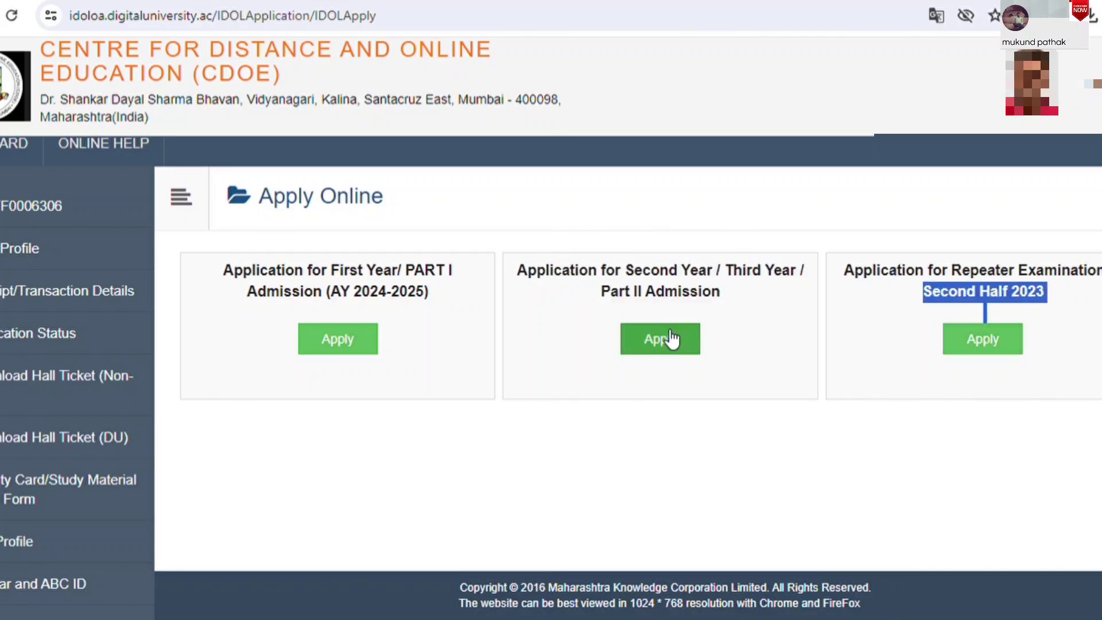
left_click(721, 562)
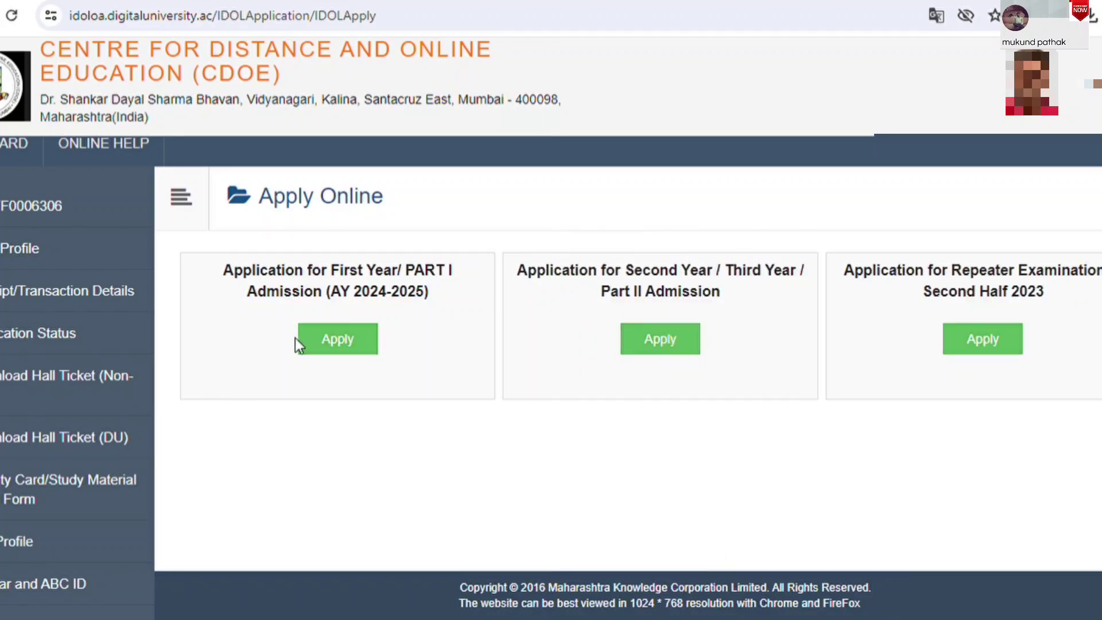
Step: Open the First Year / Part I application and review programmes from B.A.F. to B.Sc. I.T
left_click(344, 336)
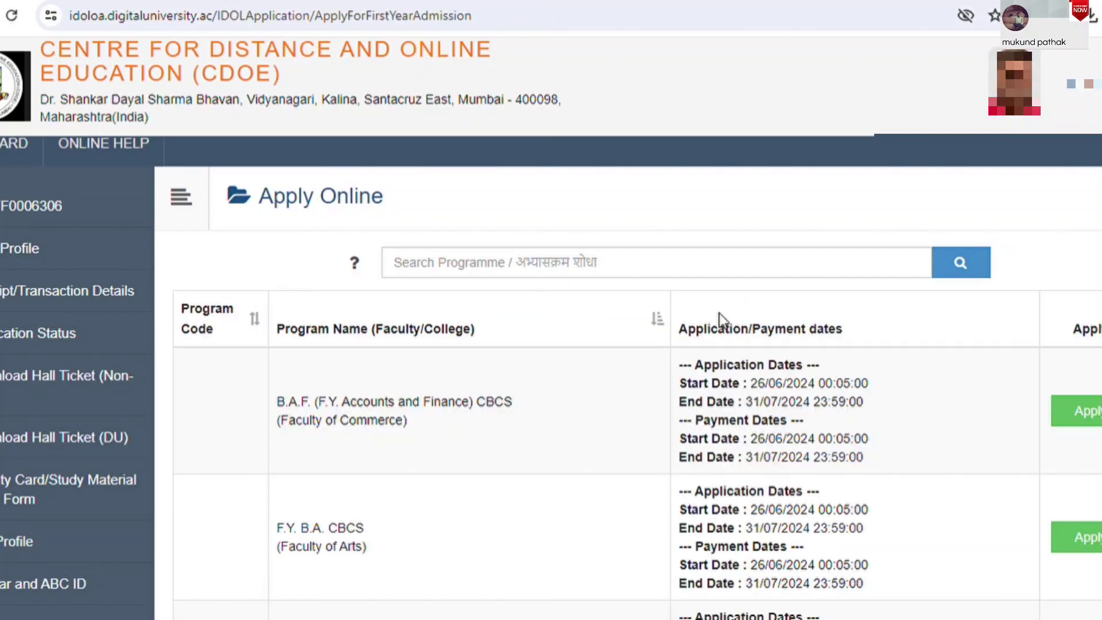
scroll(721, 318, "down", 3)
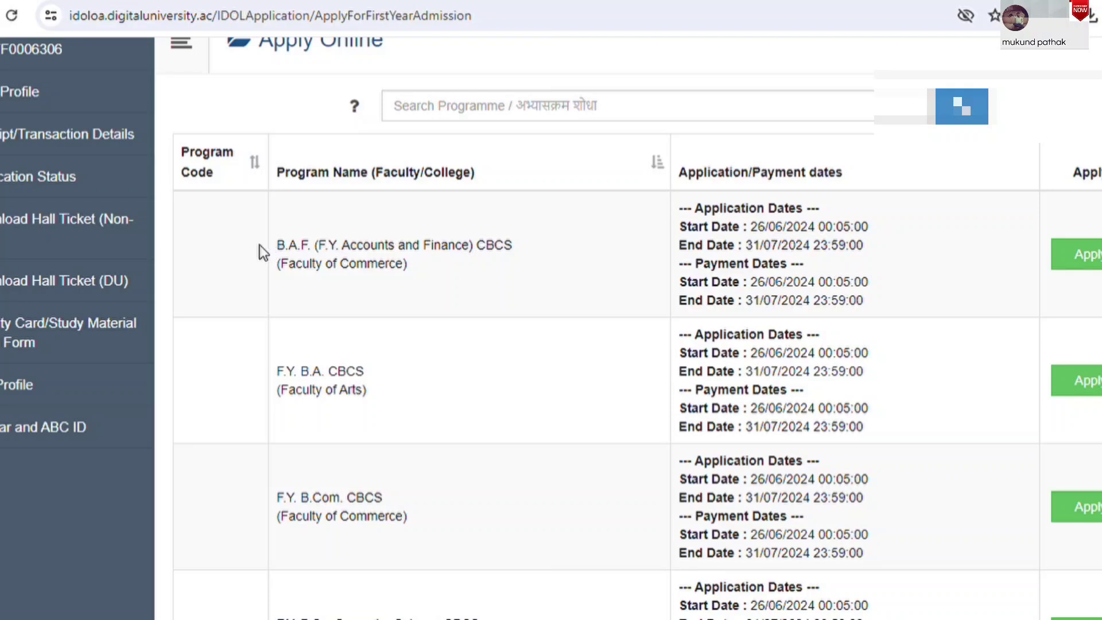
left_click_drag(285, 245, 428, 263)
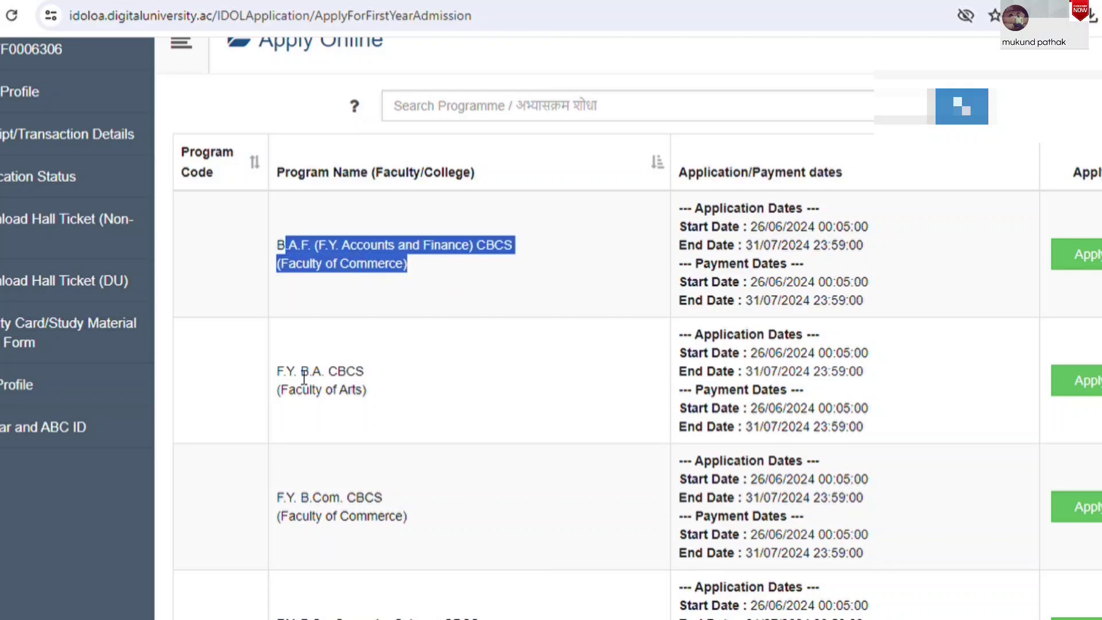
scroll(729, 373, "down", 4)
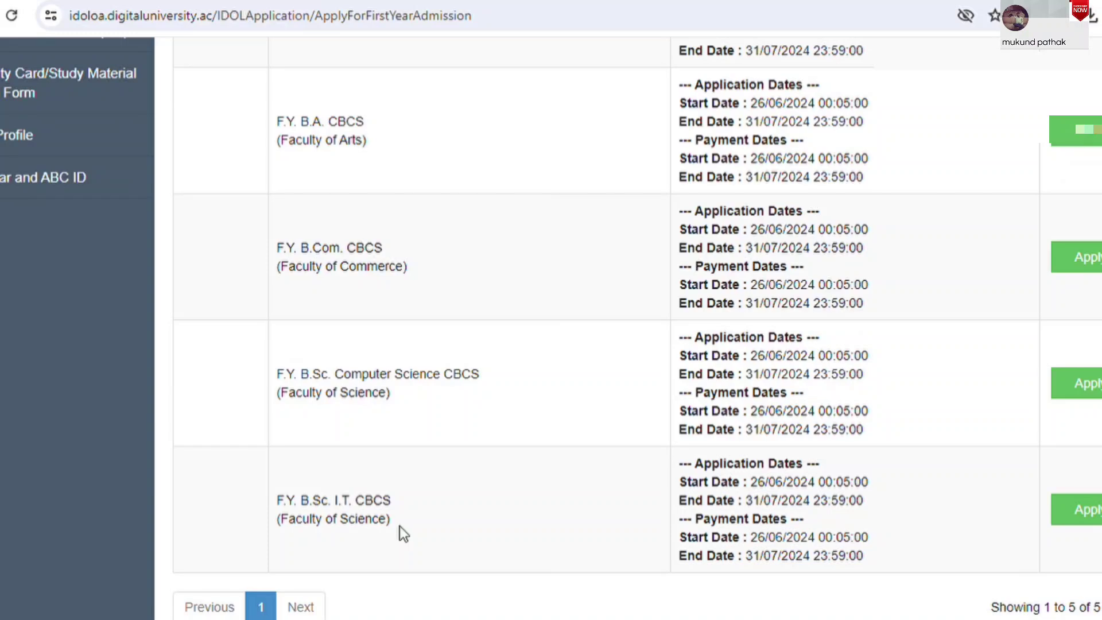
scroll(402, 526, "down", 1)
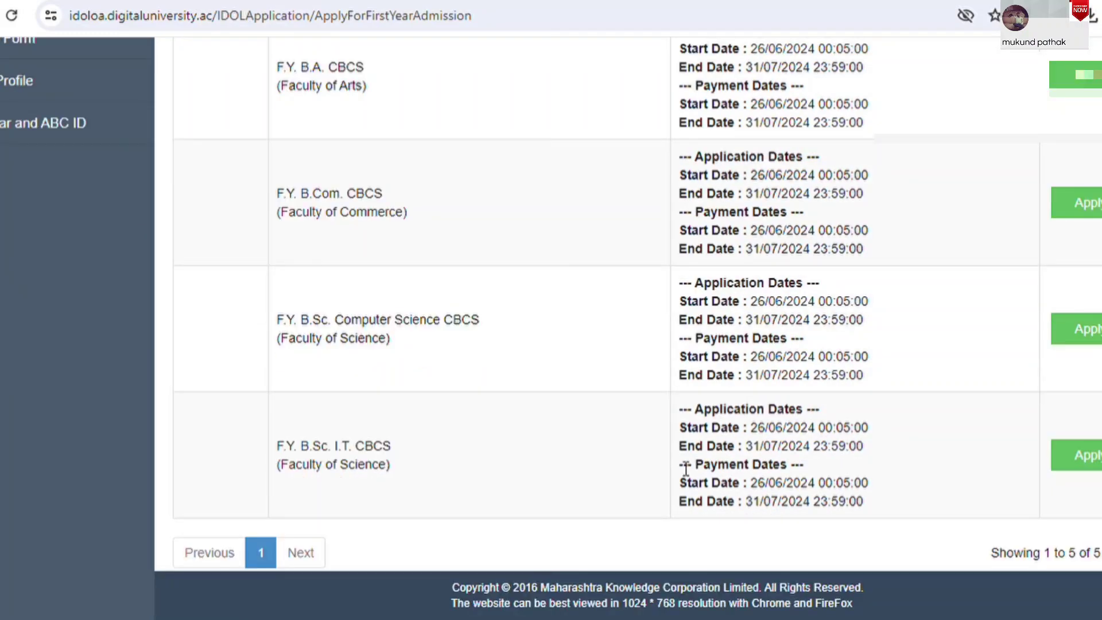
scroll(627, 327, "up", 1)
scroll(551, 328, "up", 2)
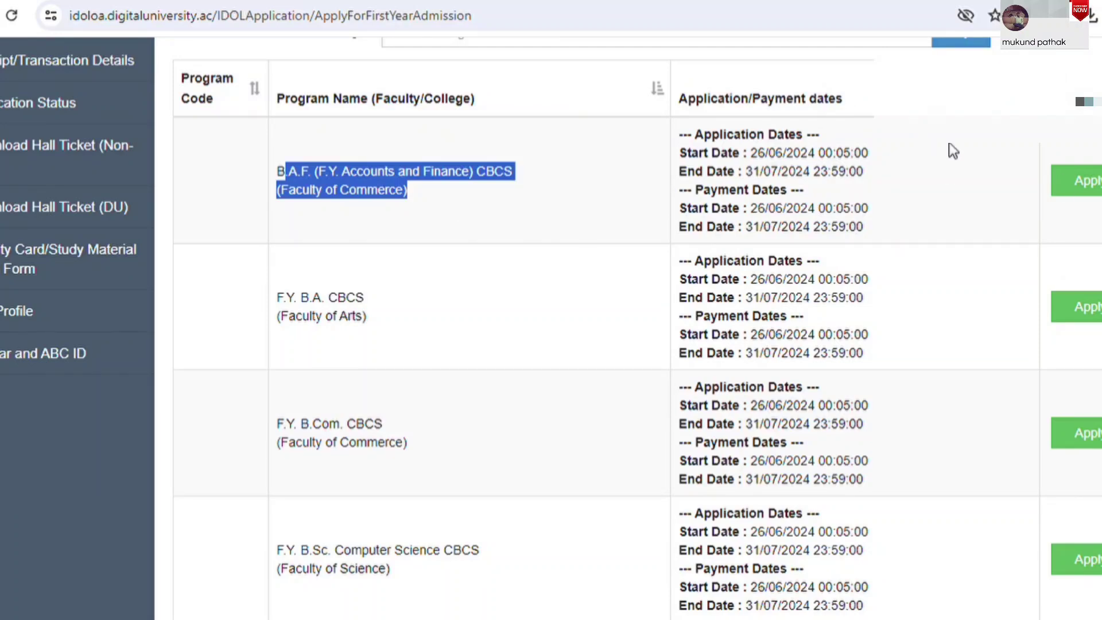
Step: Start the B.A.F. application and read its XII-passed-at-first-attempt eligibility requirement
left_click(1094, 183)
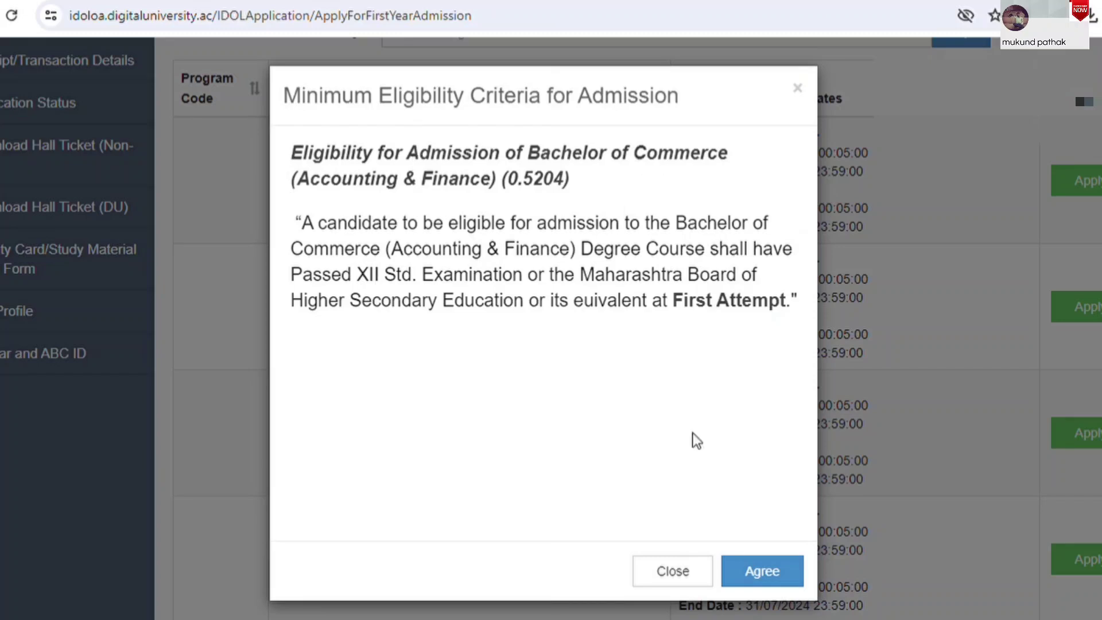
left_click_drag(653, 302, 758, 308)
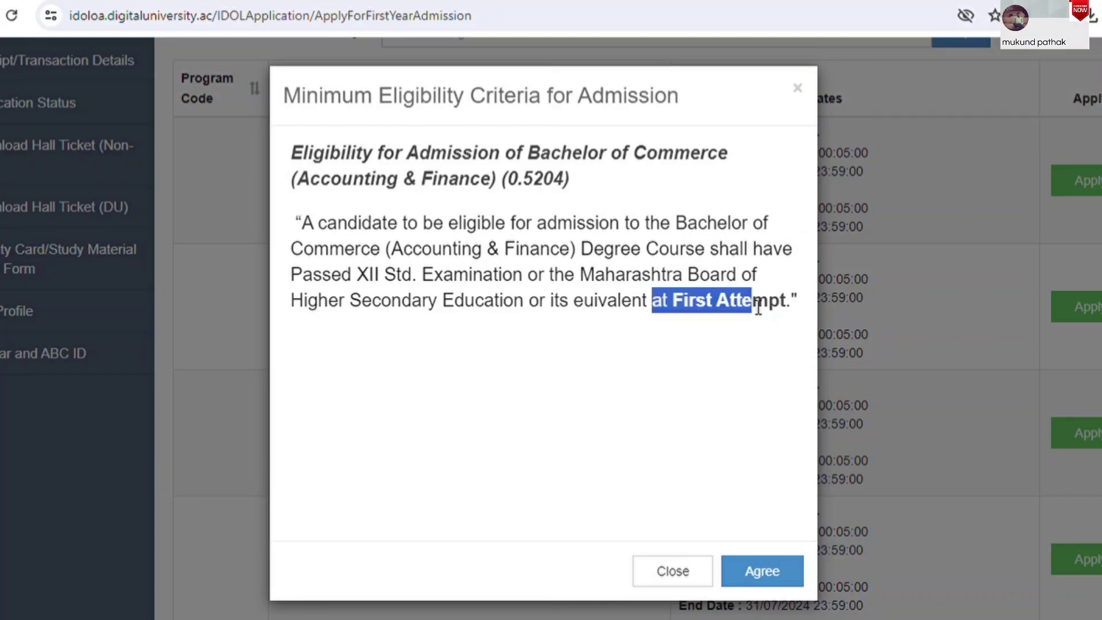
left_click_drag(464, 376, 299, 229)
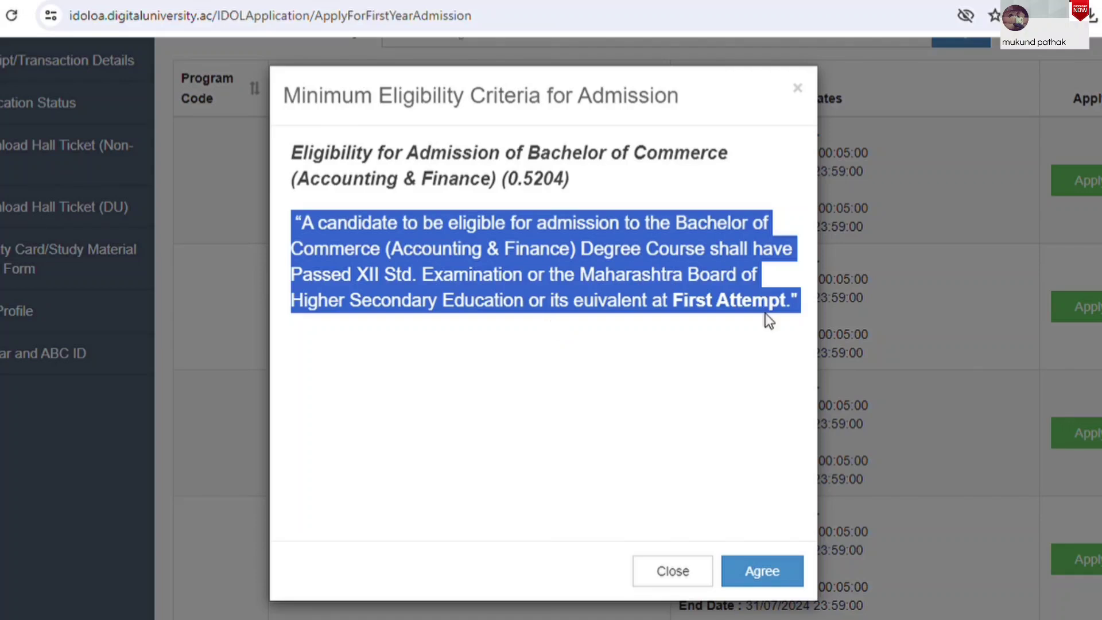
left_click(682, 387)
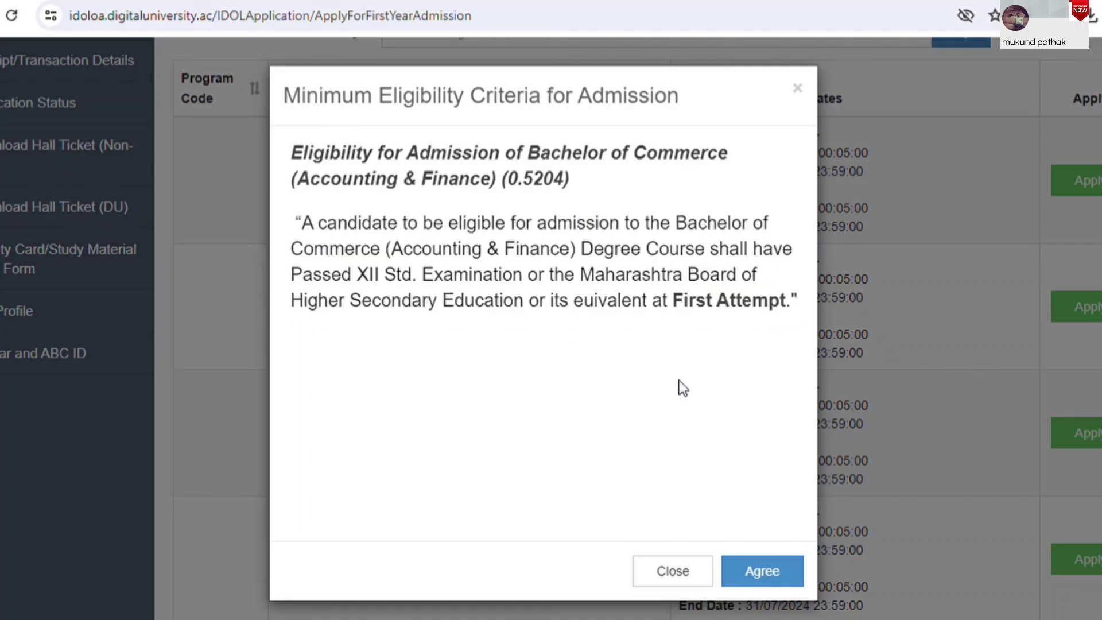
Step: Agree to eligibility and select HSC from Maharashtra State Board as the past exam
left_click(771, 575)
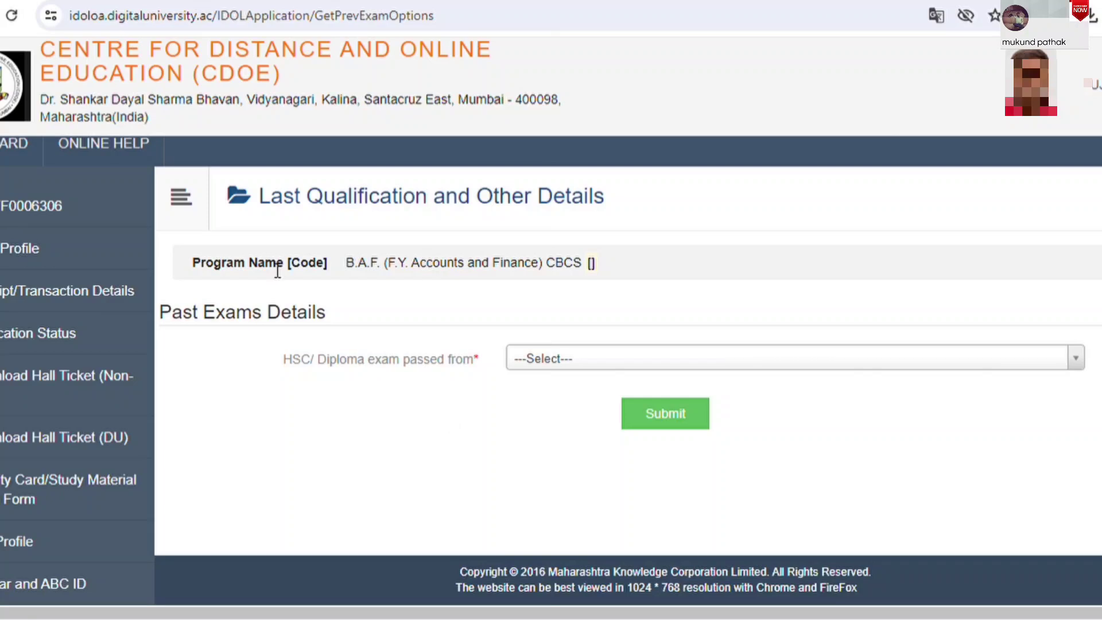
left_click(586, 370)
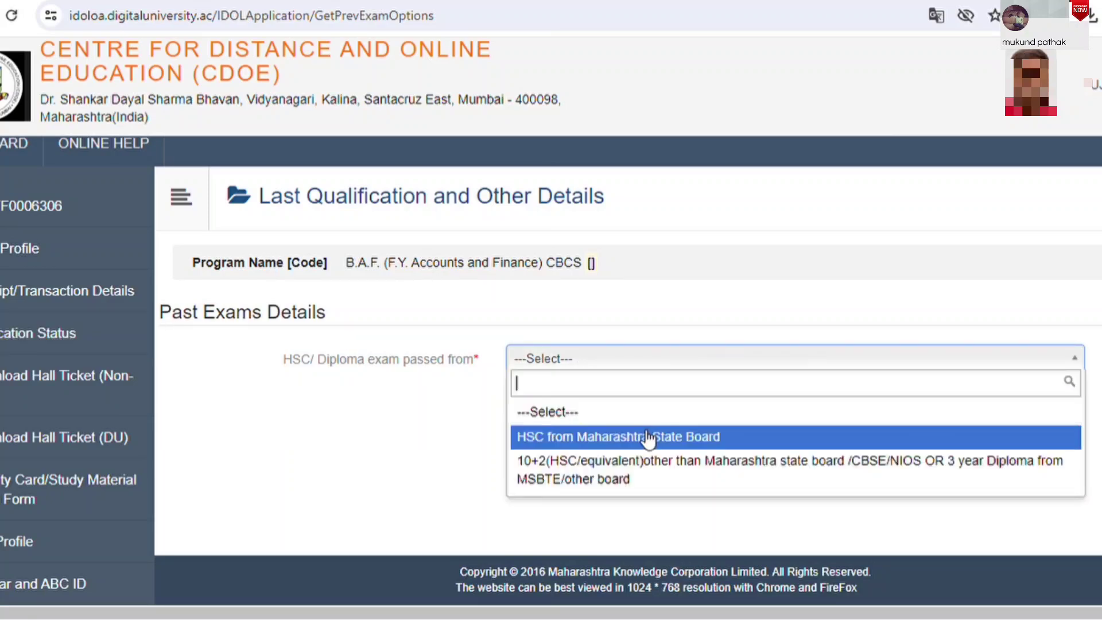
left_click(623, 437)
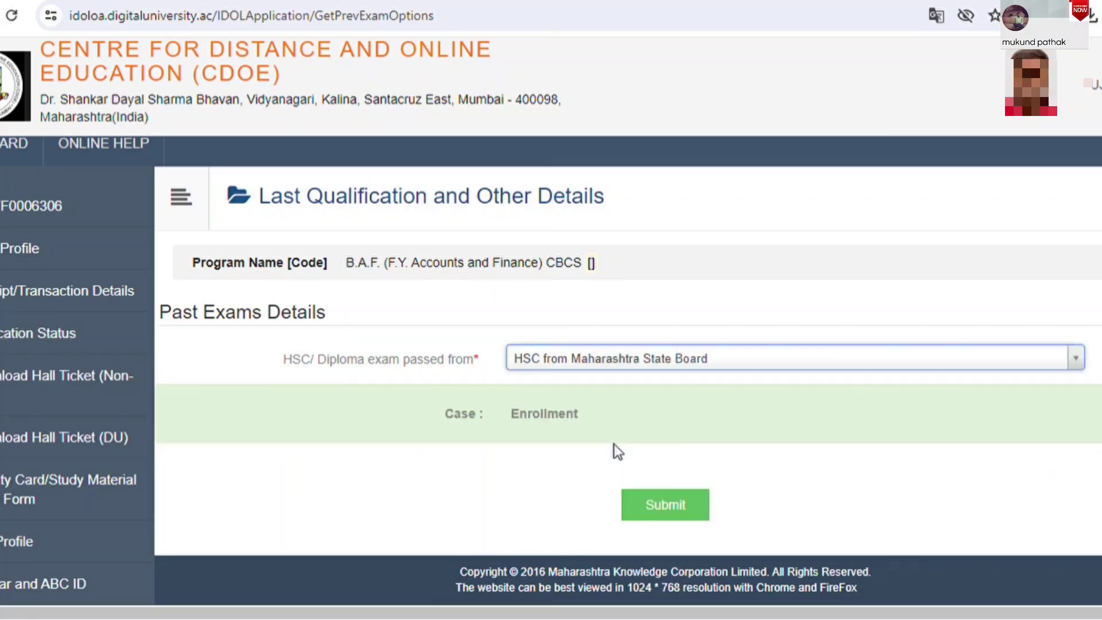
left_click(565, 368)
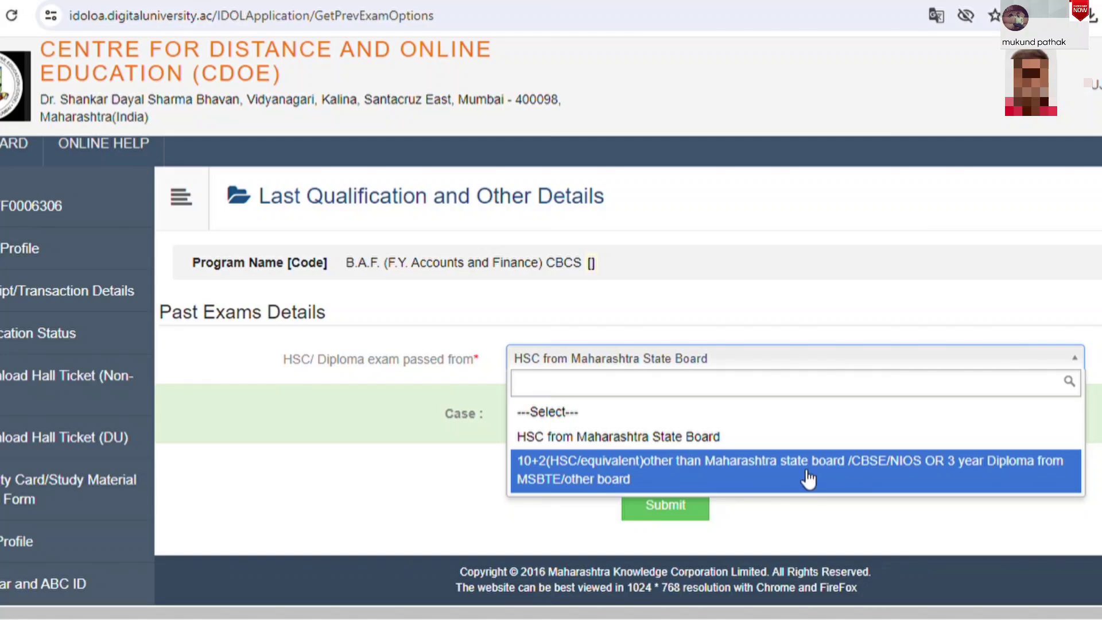
left_click(679, 447)
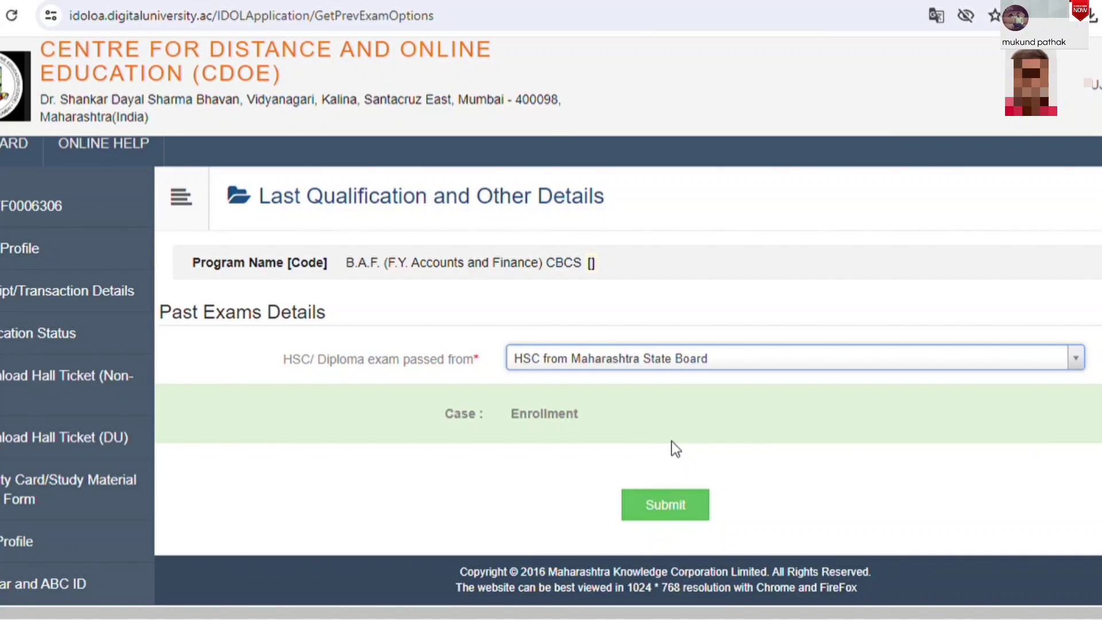
Step: Submit the May 2024 HSC details and set PCP location to Central line
left_click(697, 510)
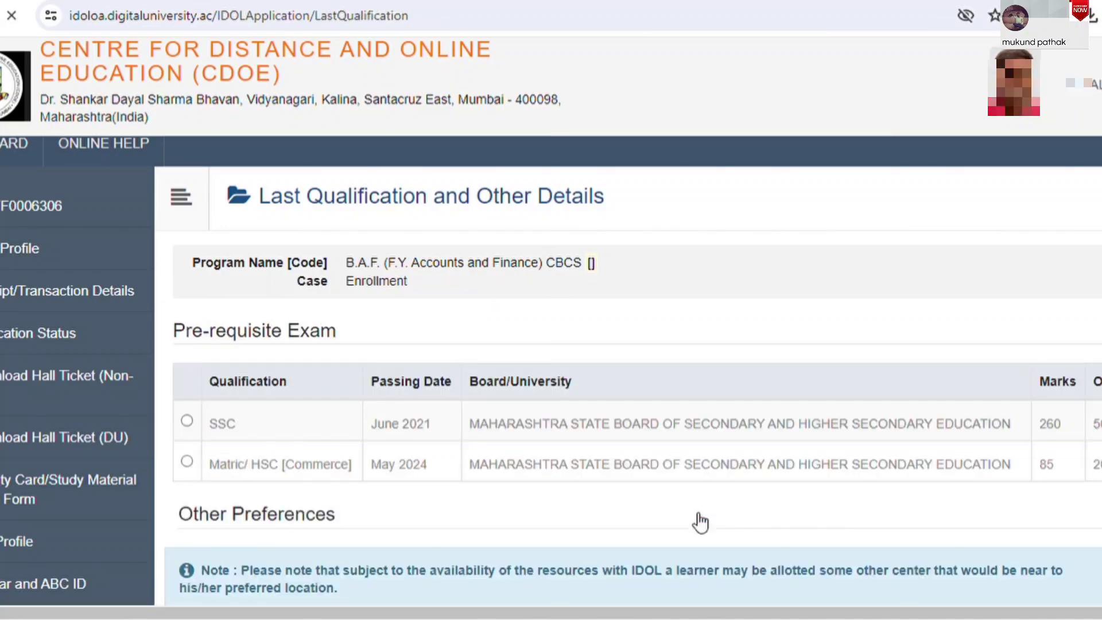
scroll(551, 321, "down", 3)
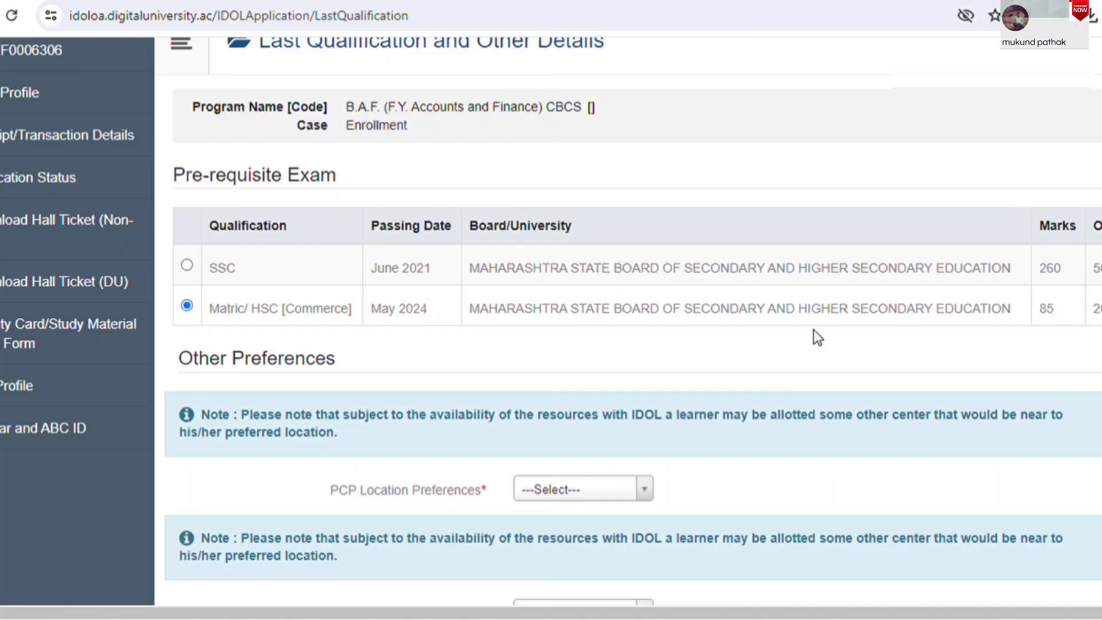
scroll(814, 335, "down", 3)
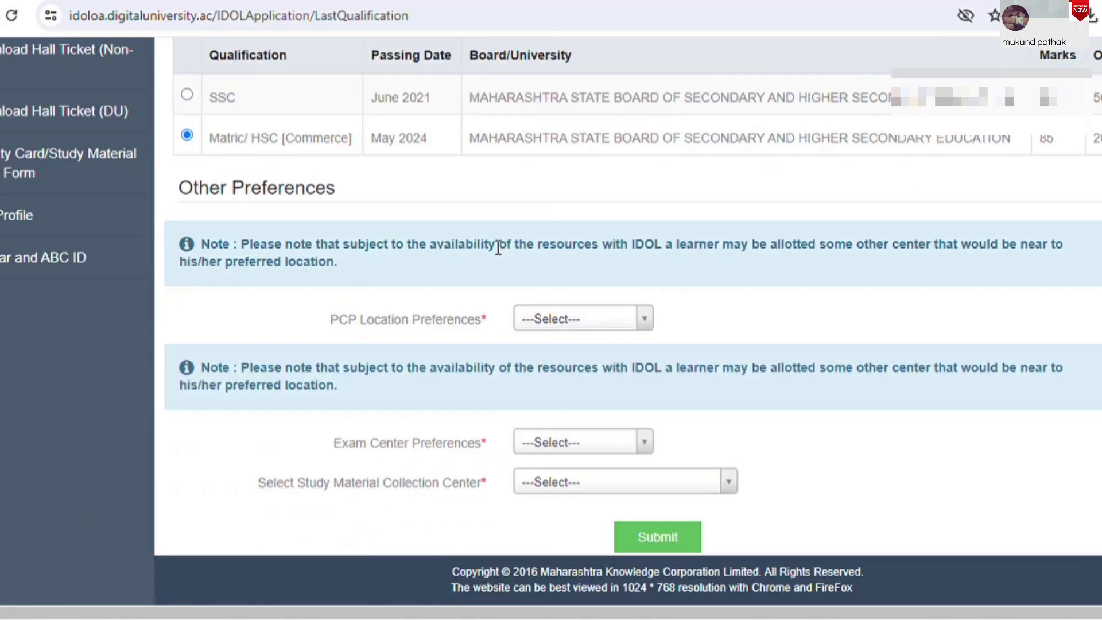
left_click(644, 320)
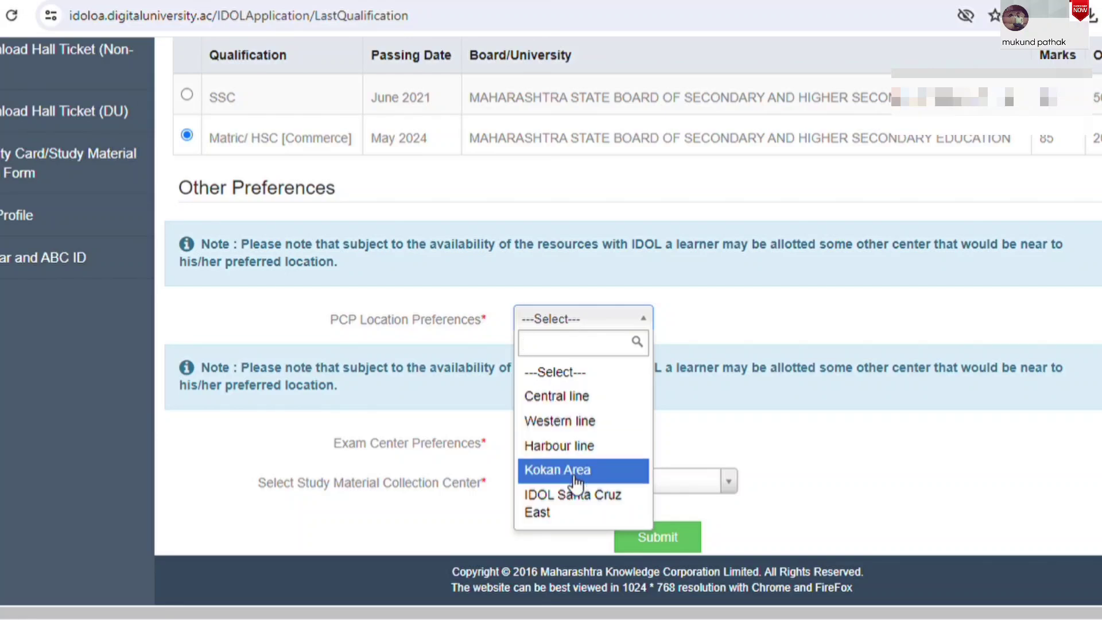
left_click(577, 398)
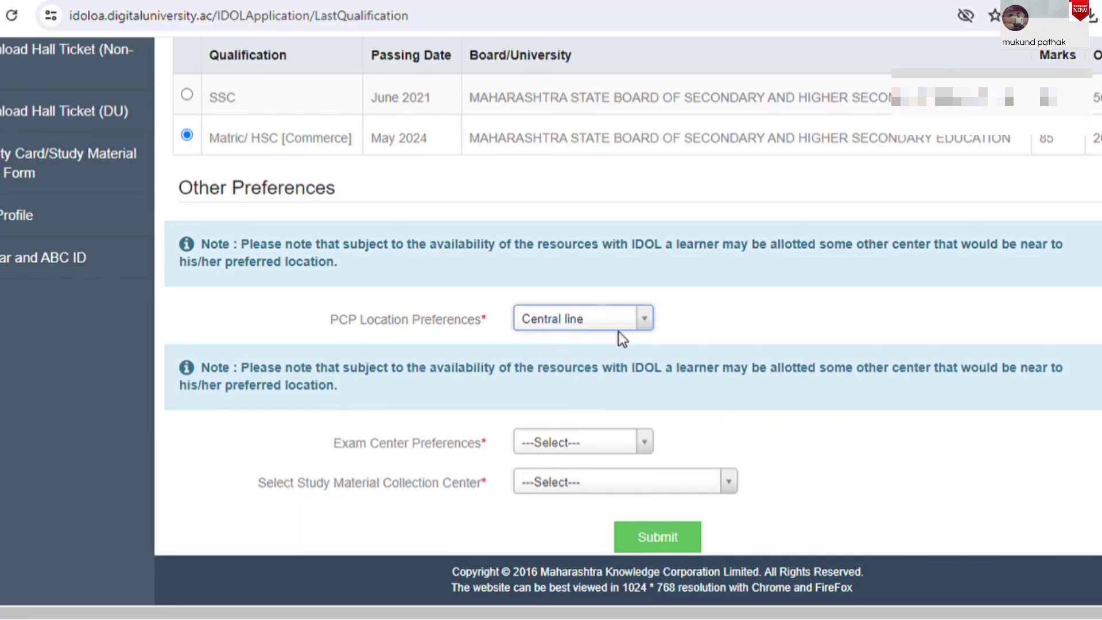
Step: Choose GHATKOPAR[4] as exam centre and IDOL Head Office for study material
left_click(621, 444)
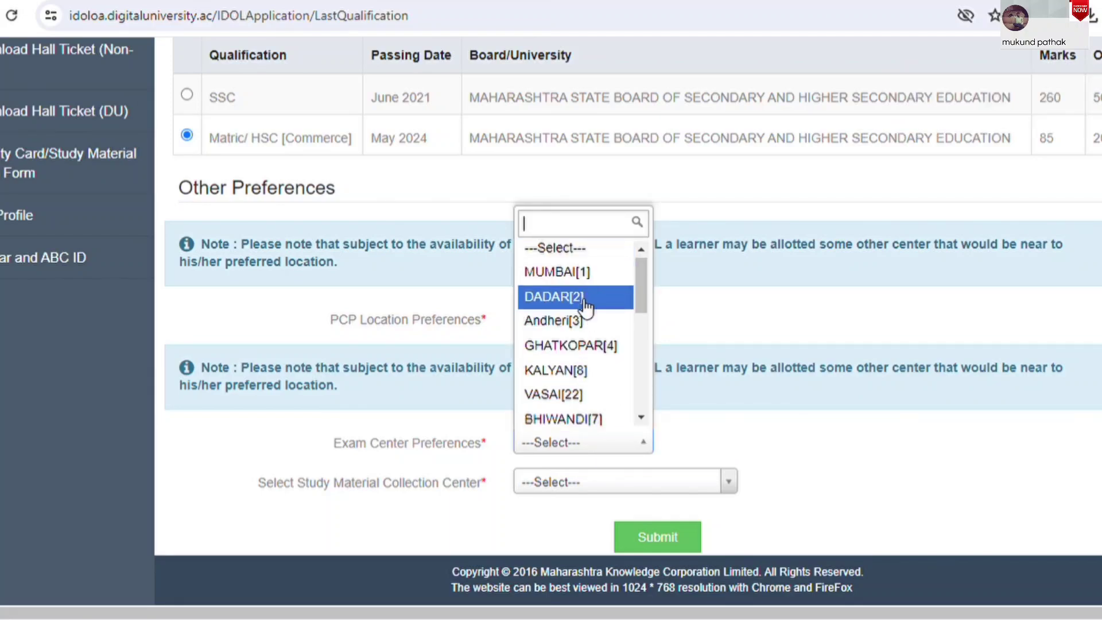
left_click(586, 346)
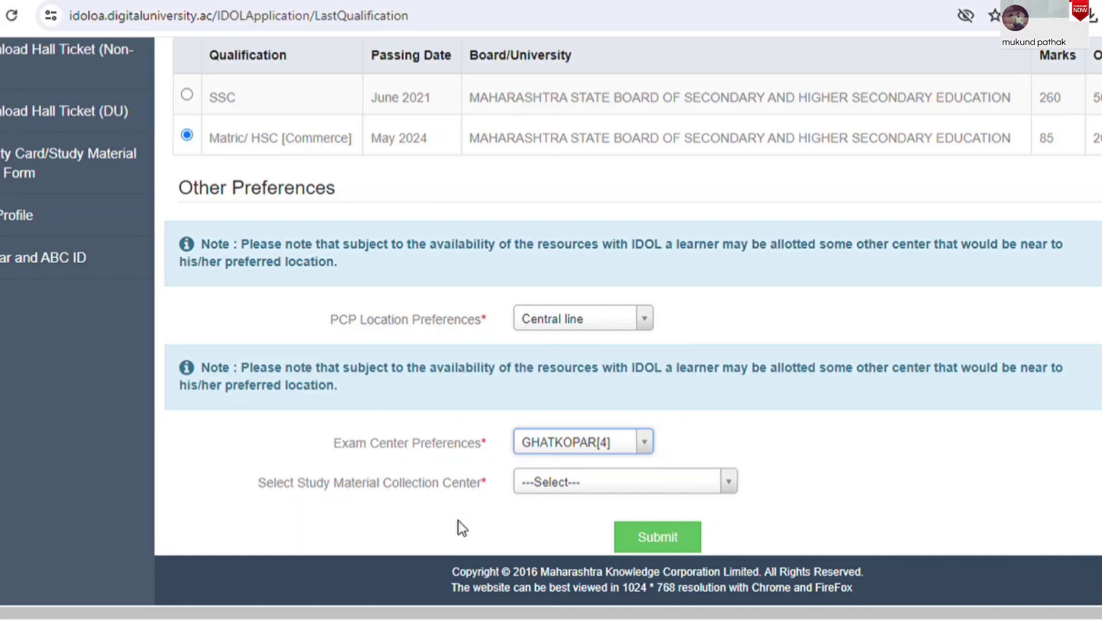
left_click(601, 482)
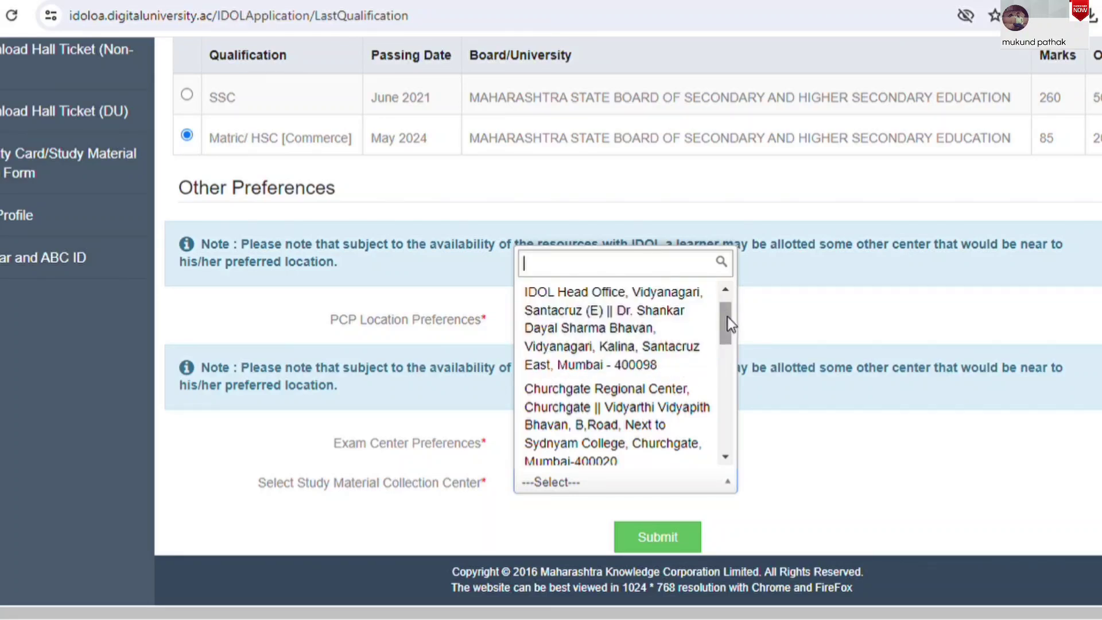
mouse_move(725, 322)
left_mouse_down()
mouse_move(726, 401)
mouse_move(727, 316)
left_mouse_up()
left_click(642, 342)
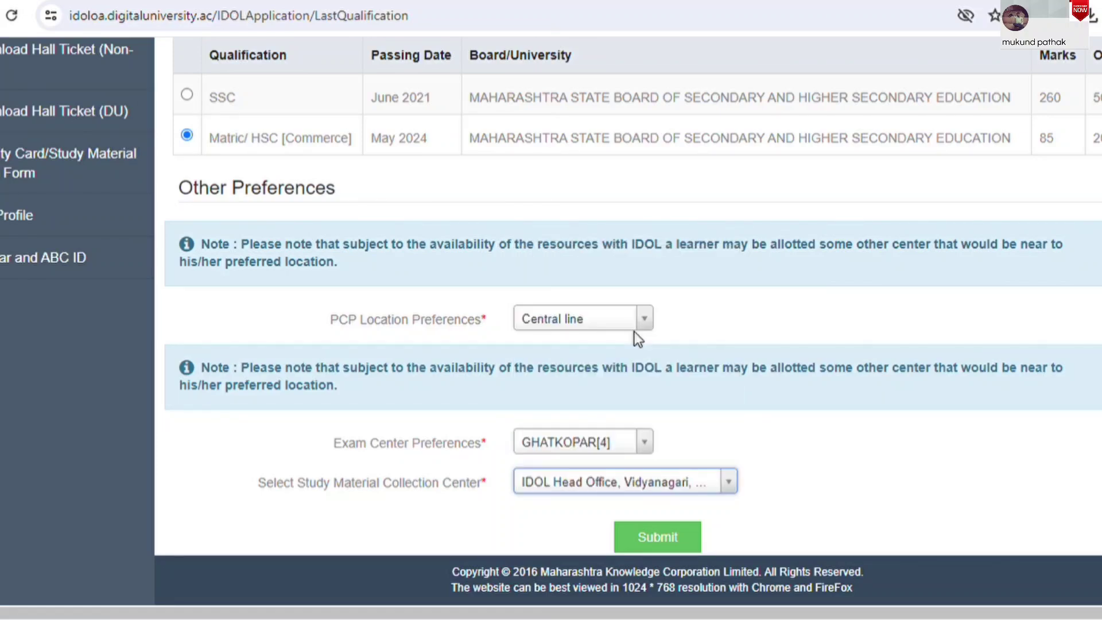
Step: Submit the last qualification and preferences, then select the Centre for Distance And online Education college
left_click(665, 547)
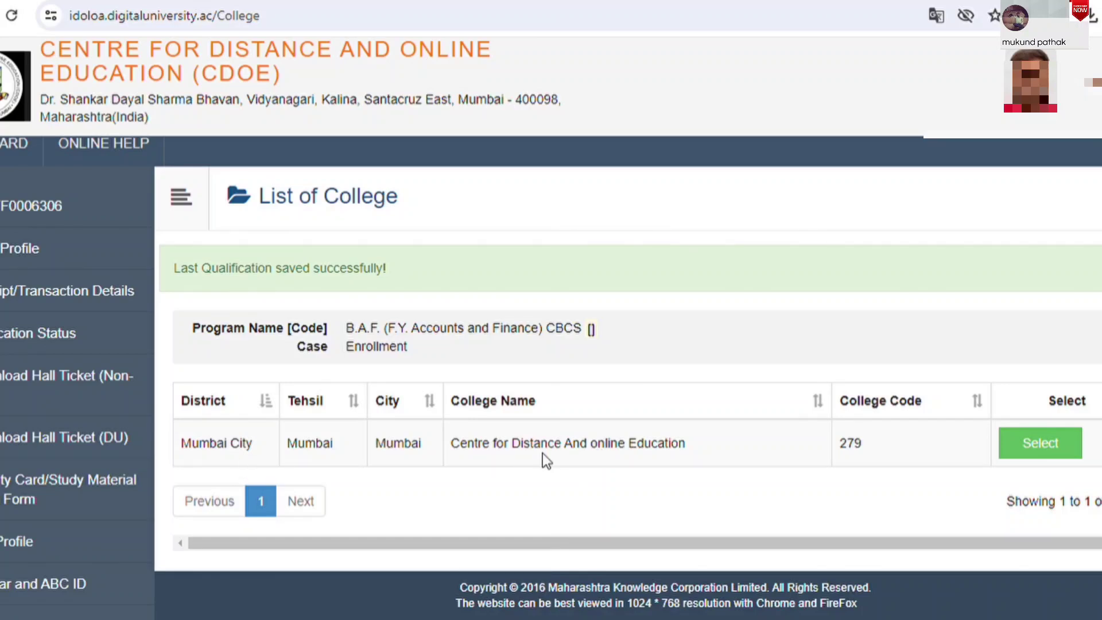
left_click_drag(467, 448, 693, 453)
left_click(503, 495)
left_click(1024, 454)
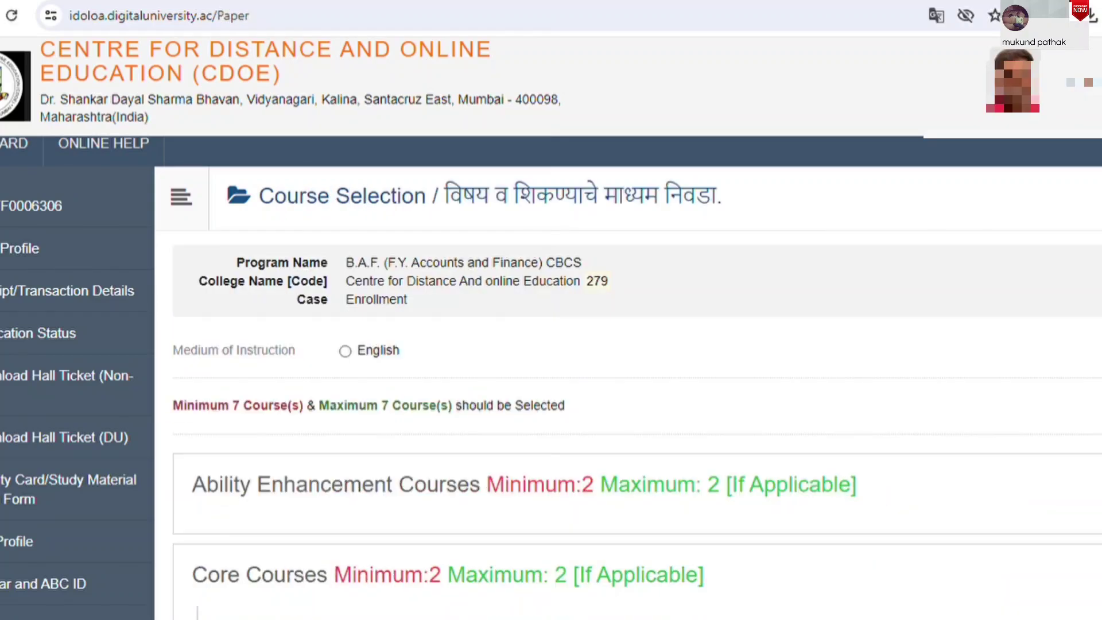
Step: Tick Business Communication I, Foundation Course I, Business Economics I, Business Environment I and the accounting electives
scroll(891, 416, "down", 5)
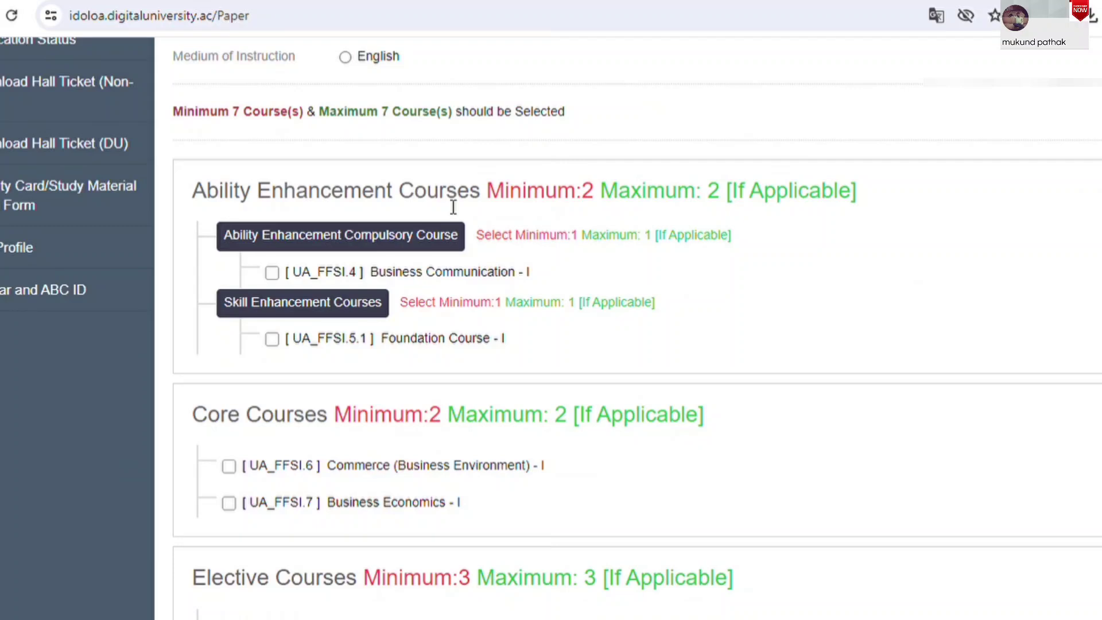
left_click(273, 273)
left_click(272, 340)
scroll(551, 327, "down", 1)
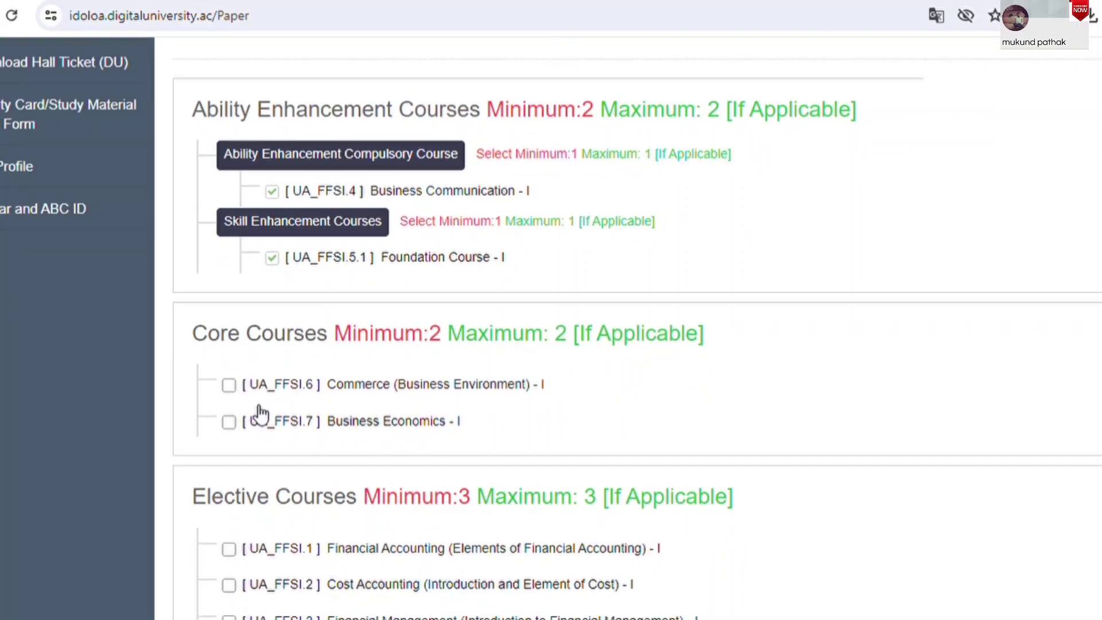
left_click(264, 411)
left_click(255, 394)
scroll(797, 391, "down", 2)
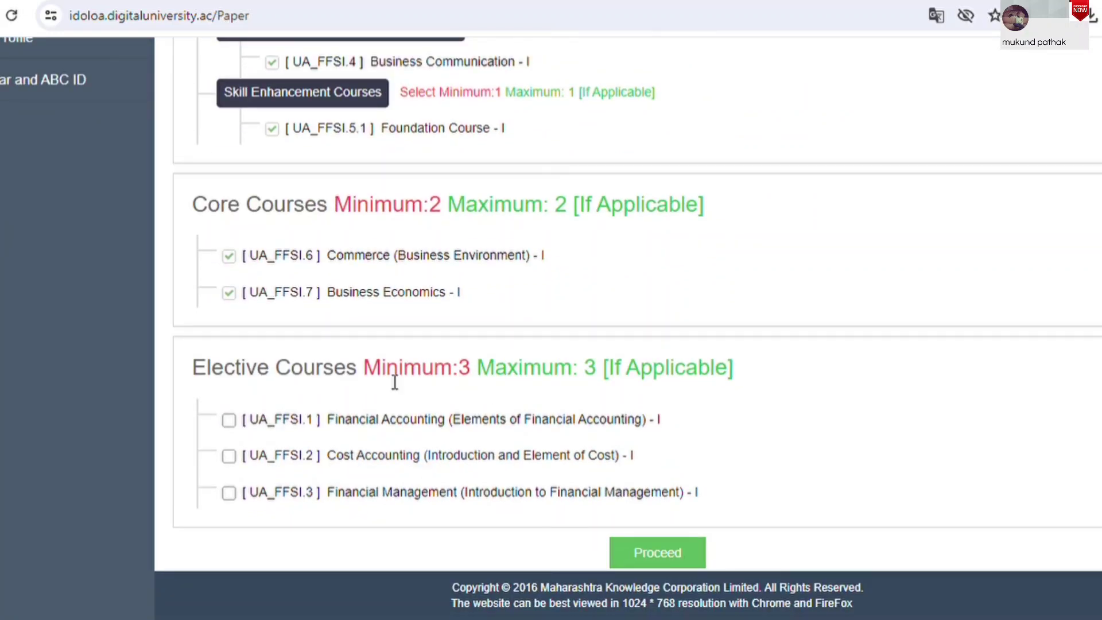
left_click(230, 420)
left_click(229, 456)
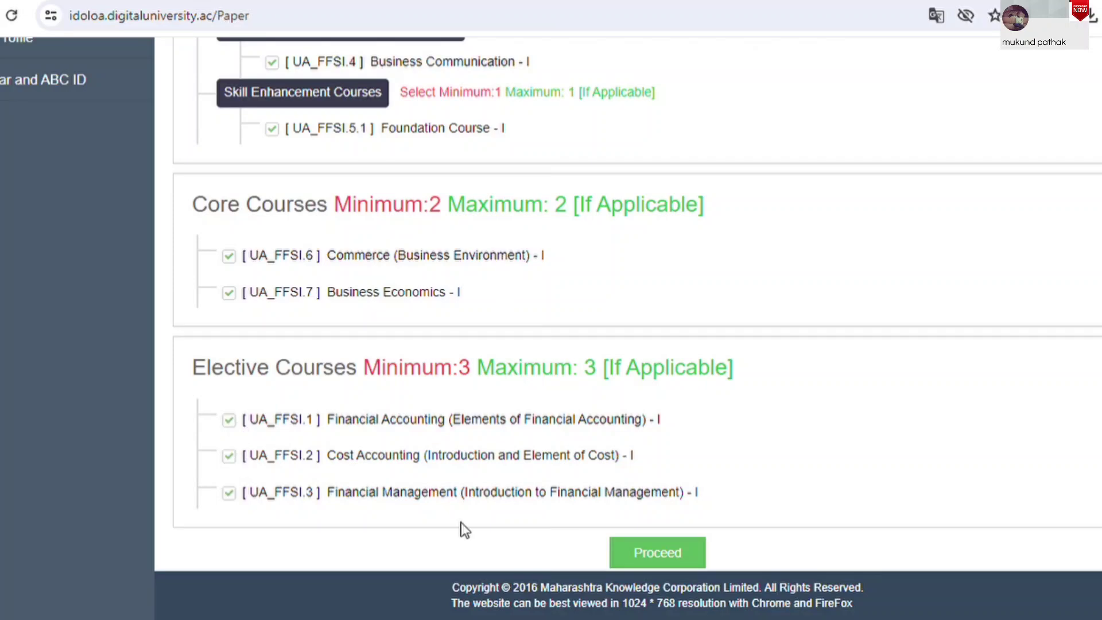
Step: Set English as the medium of instruction and save the seven Semester I courses
left_click(704, 555)
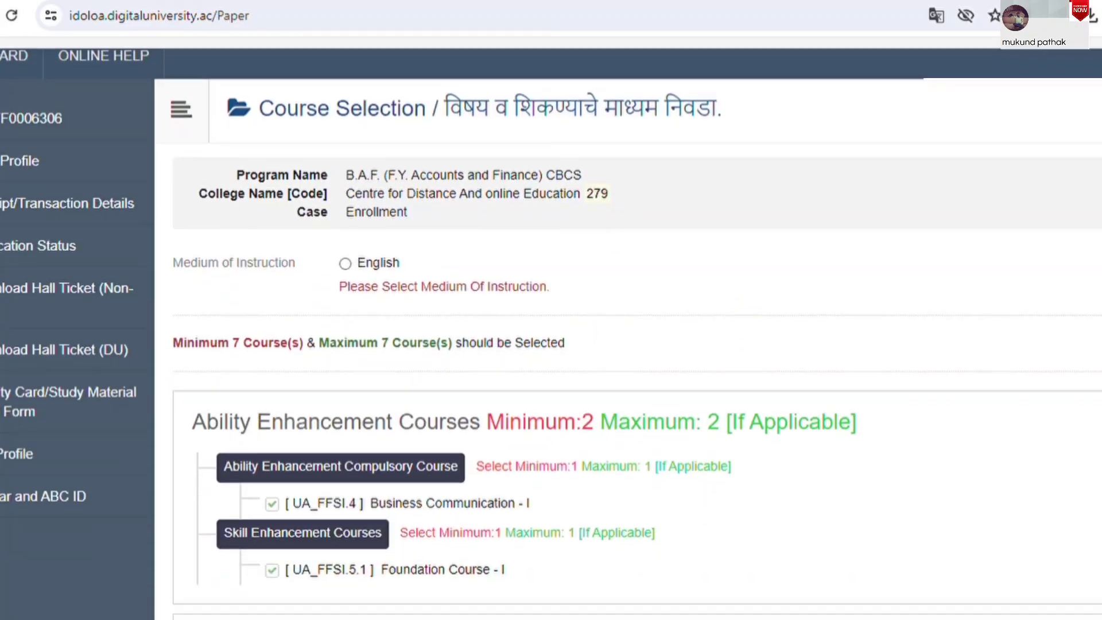
scroll(482, 385, "down", 3)
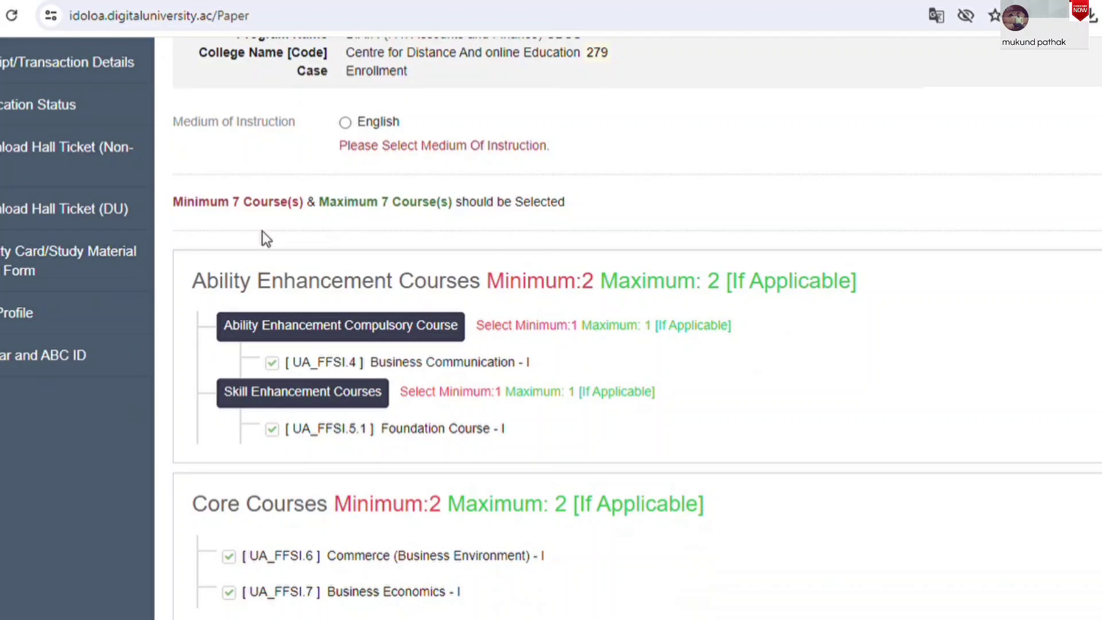
left_click(346, 123)
scroll(860, 243, "up", 2)
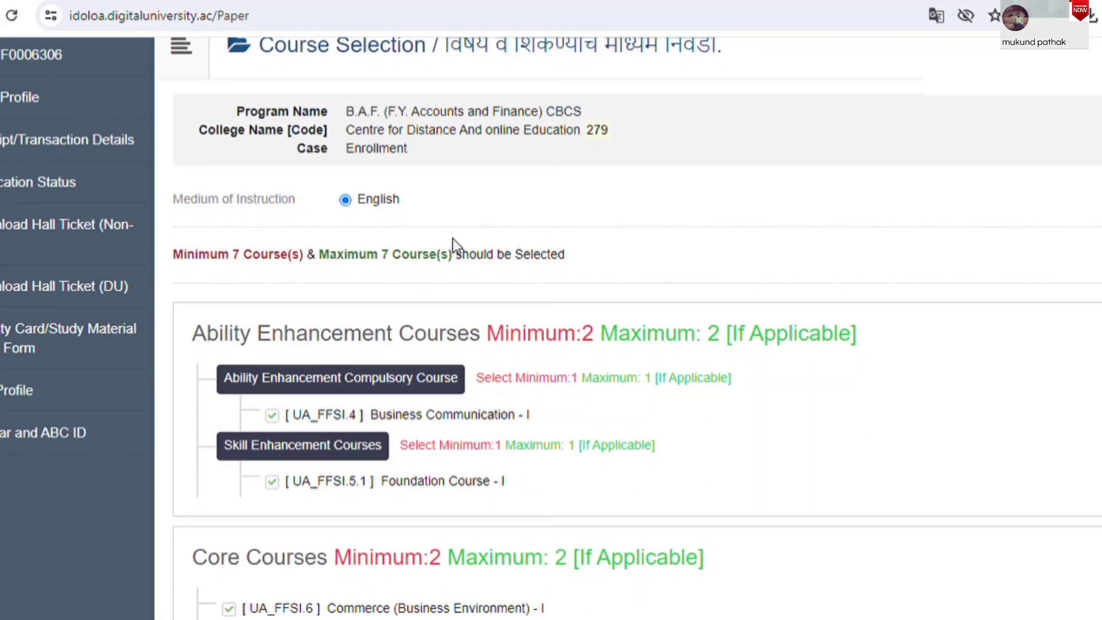
scroll(628, 328, "down", 5)
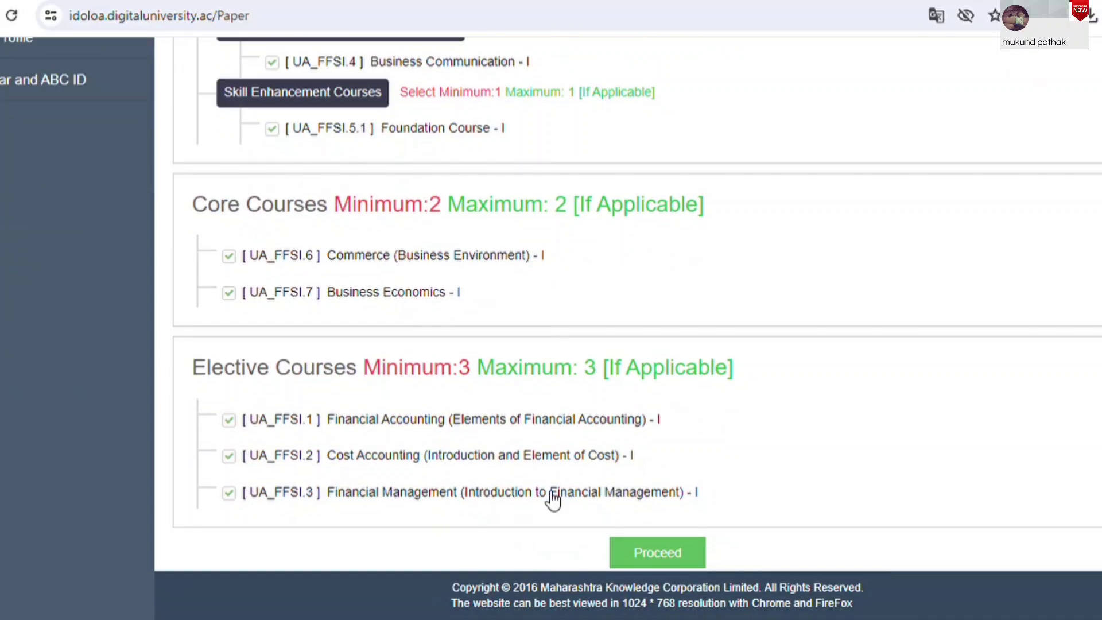
left_click(660, 554)
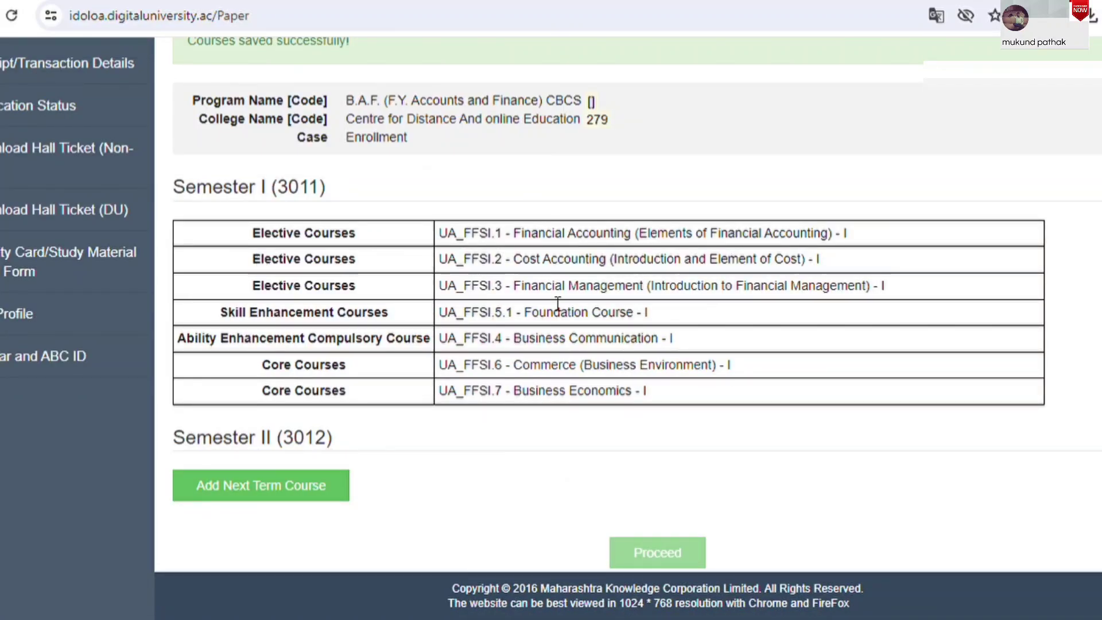
Step: Select Business Communication II, Foundation Course II, Business Law and Business Mathematics for Semester II, then confirm
left_click(286, 495)
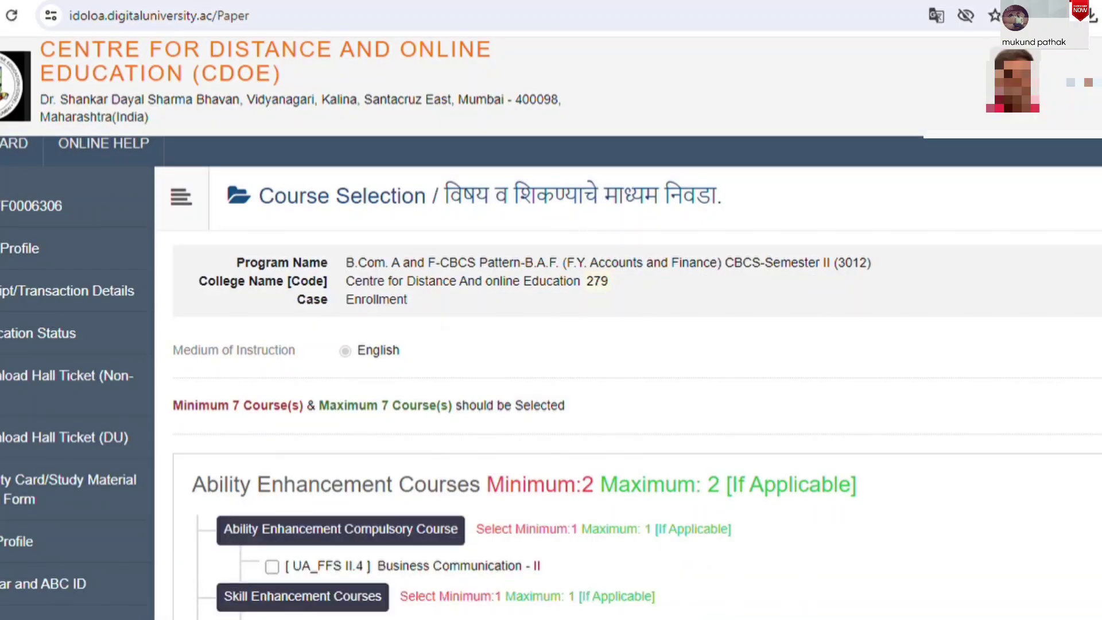
scroll(1046, 367, "down", 2)
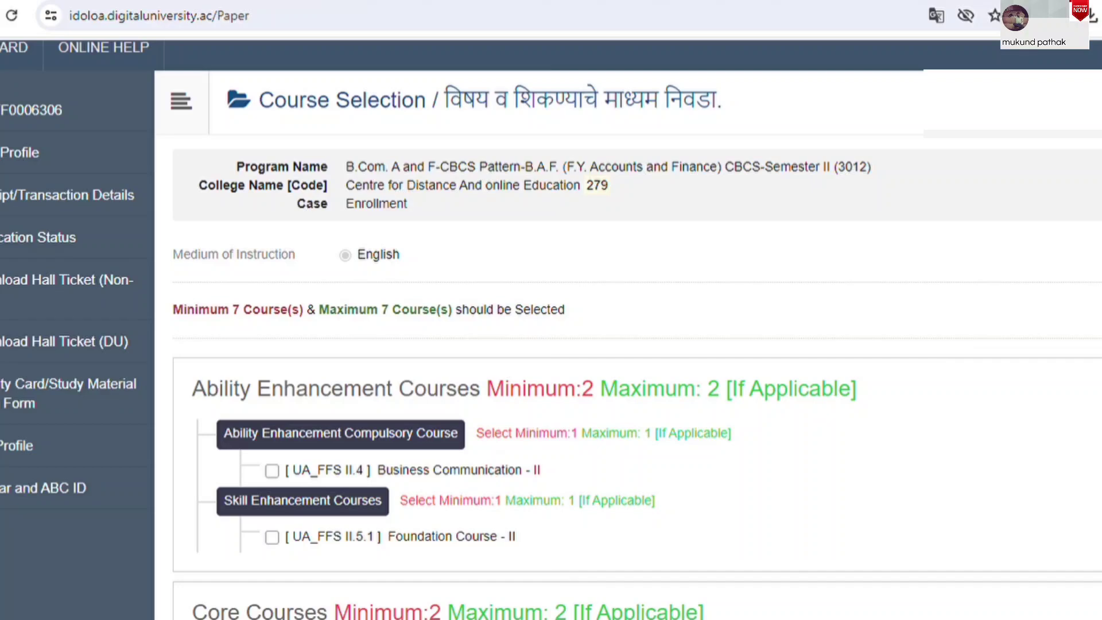
scroll(832, 404, "down", 2)
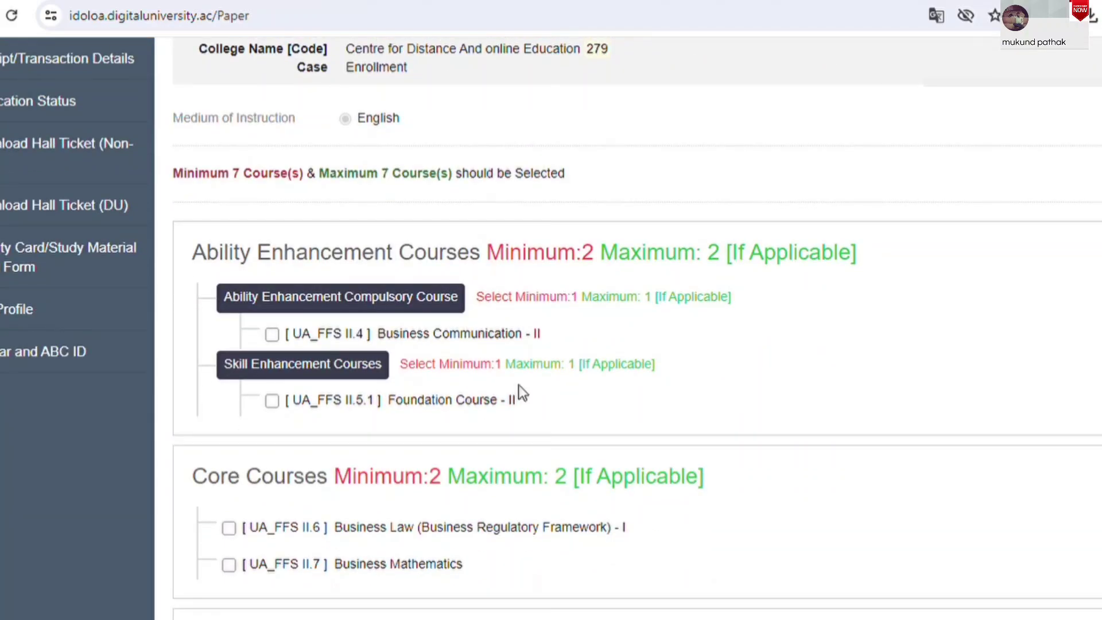
left_click(273, 335)
left_click(273, 402)
scroll(979, 397, "down", 2)
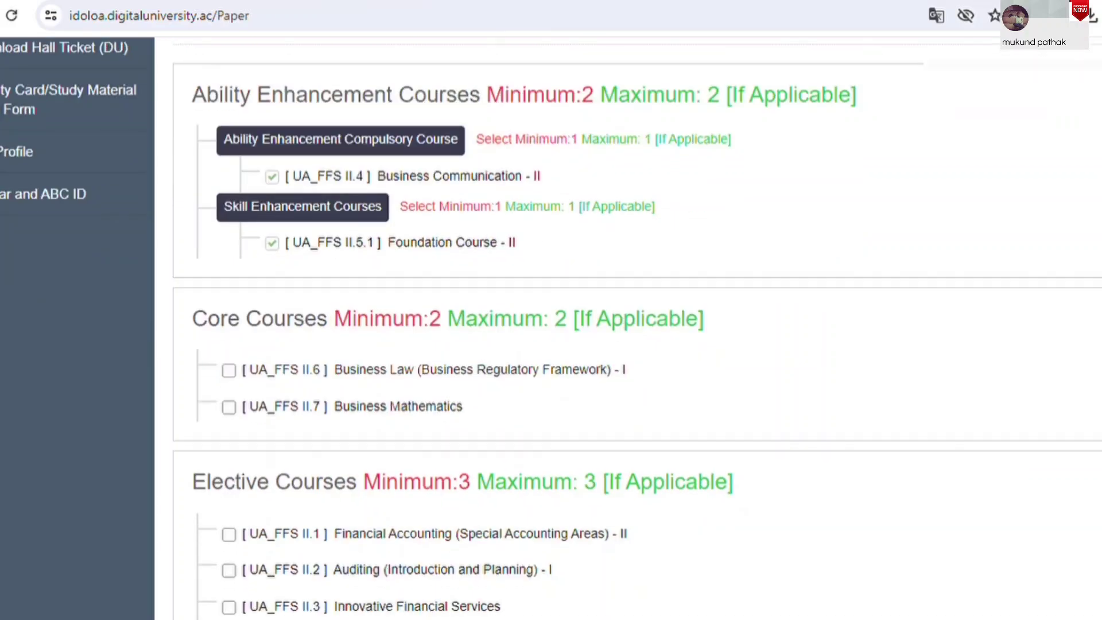
left_click(230, 371)
left_click(237, 404)
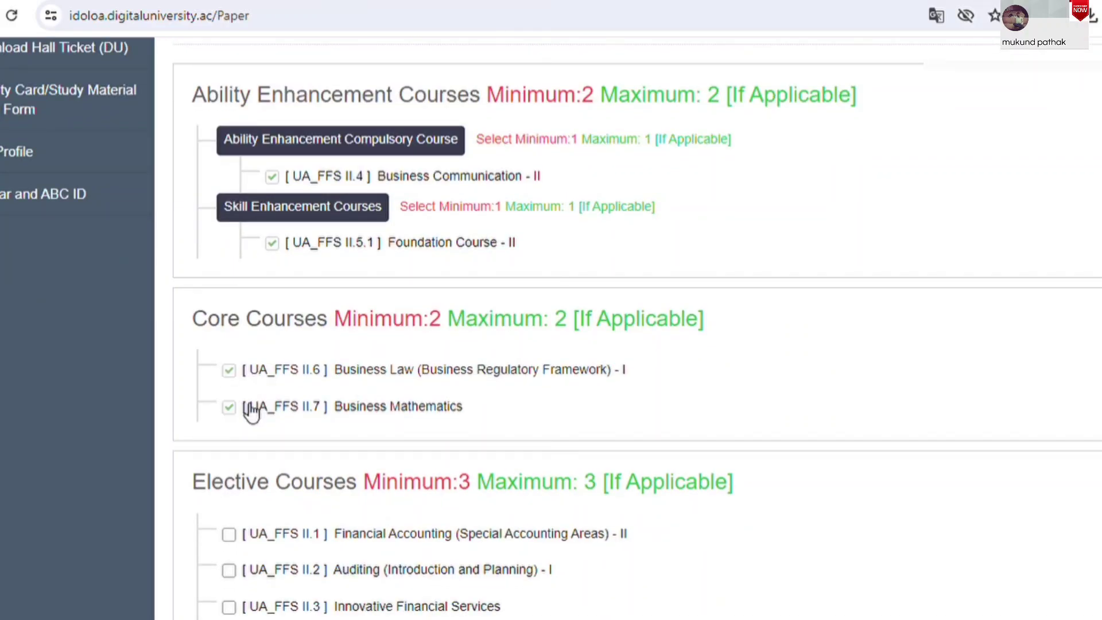
scroll(252, 412, "down", 2)
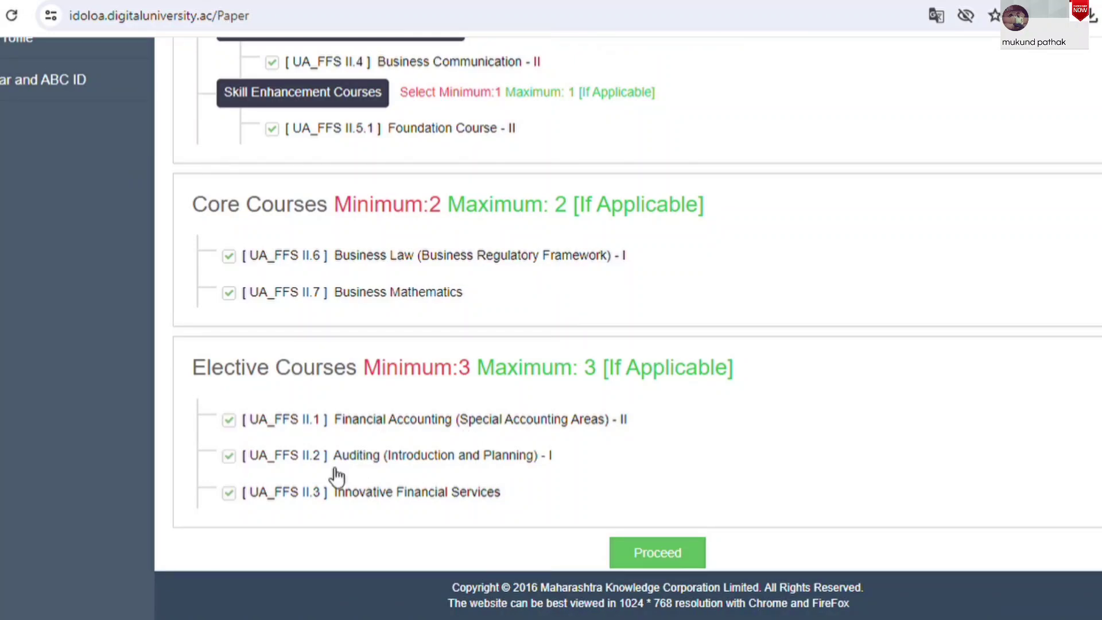
left_click(690, 559)
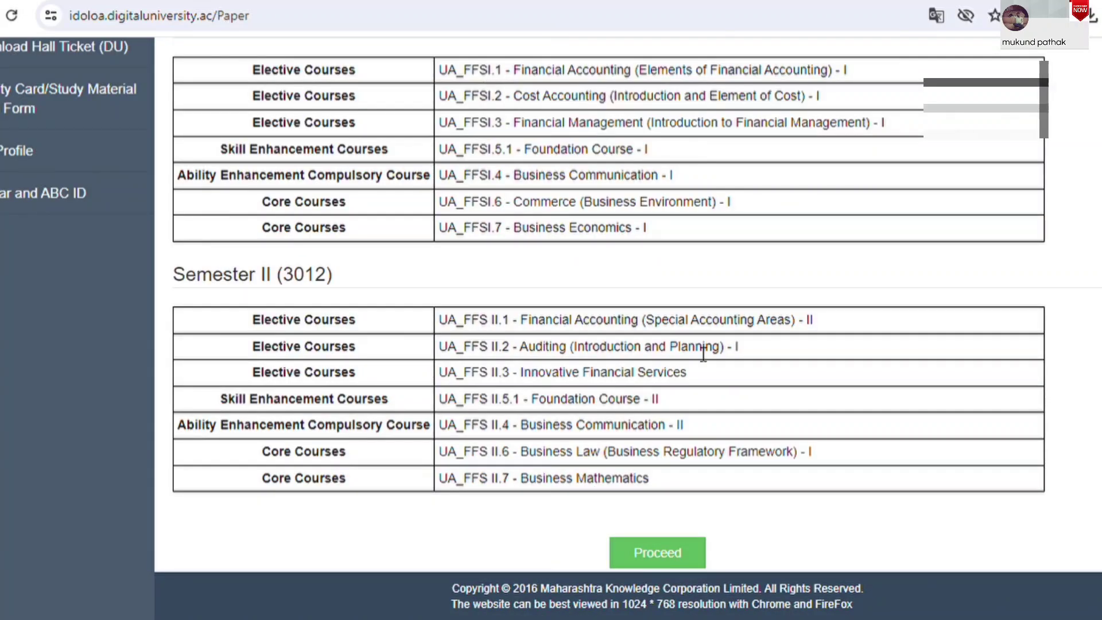
Step: Move on from the course summary to Fee Details and accept the scholarship instructions
left_click(657, 552)
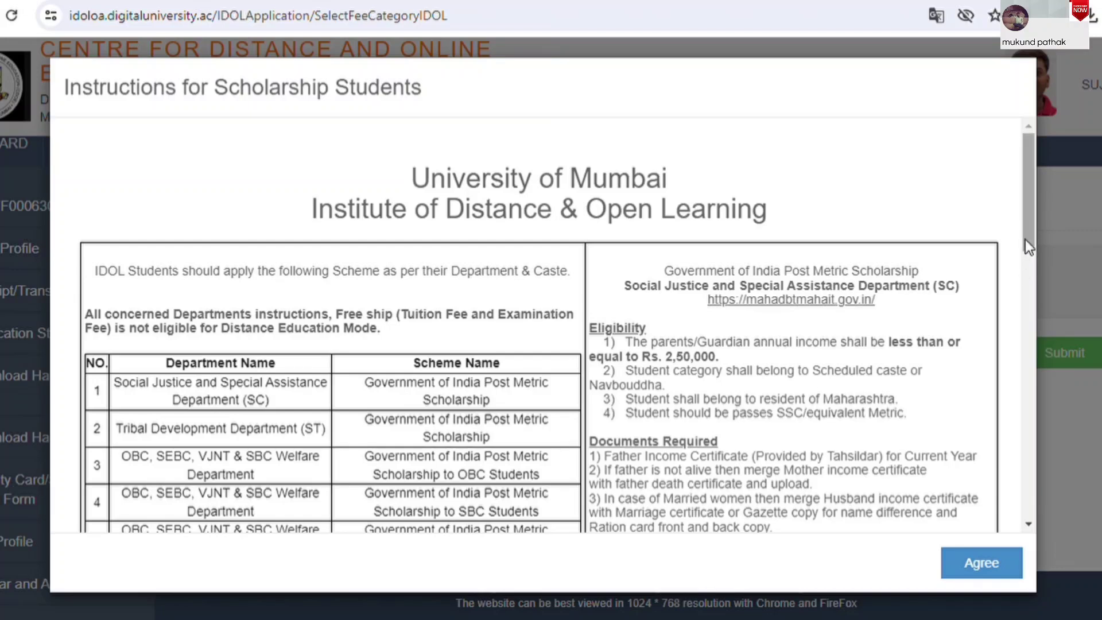
left_click_drag(1026, 240, 1027, 278)
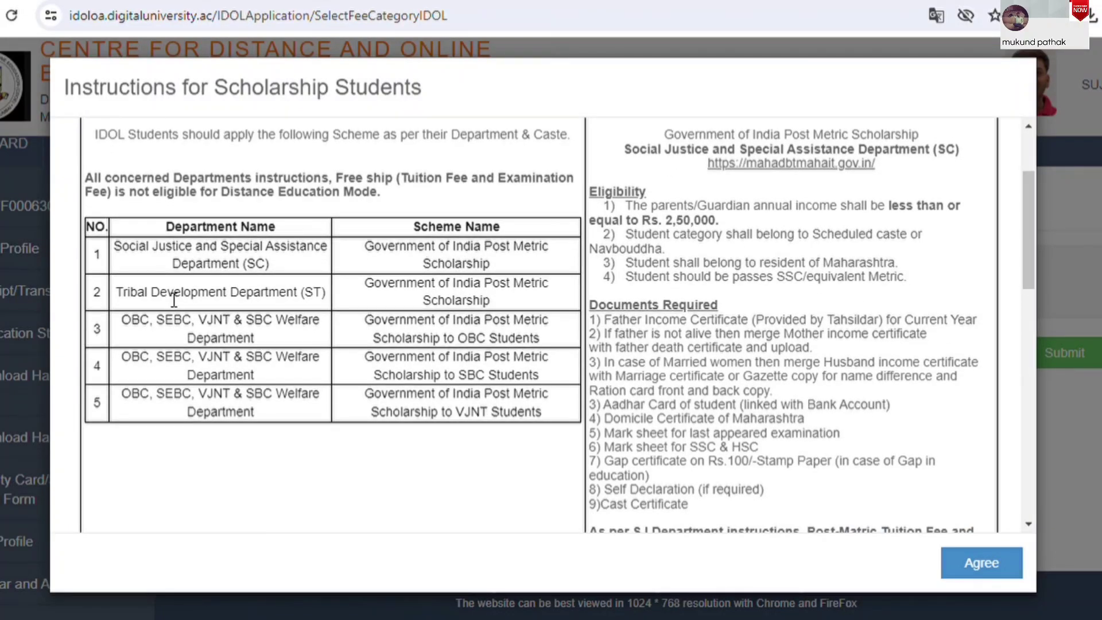
left_click_drag(1035, 266, 1030, 503)
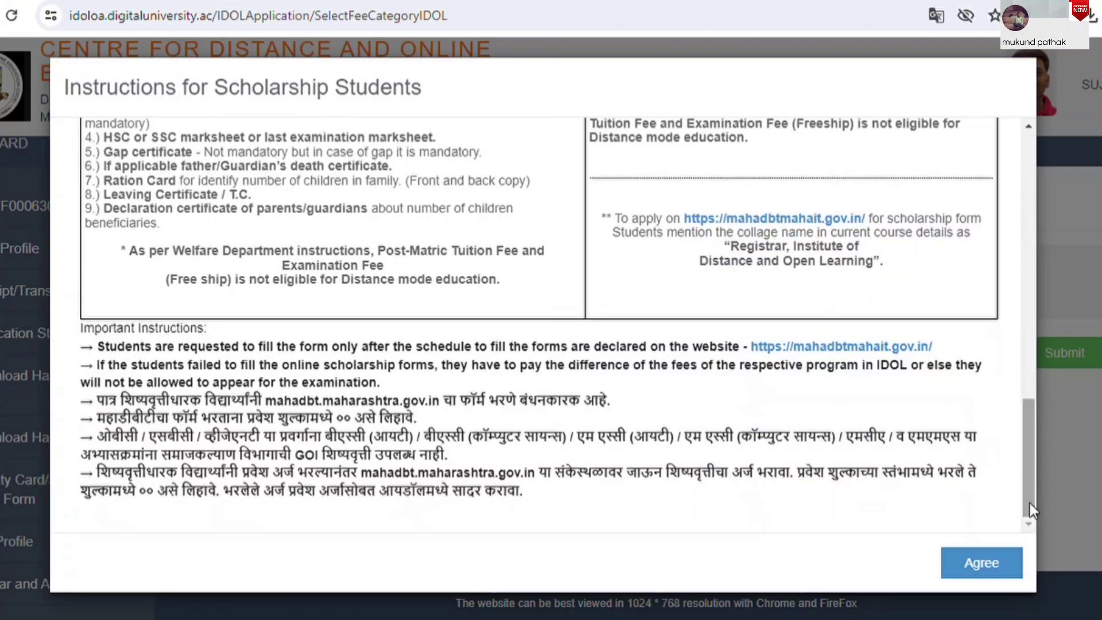
left_click(979, 564)
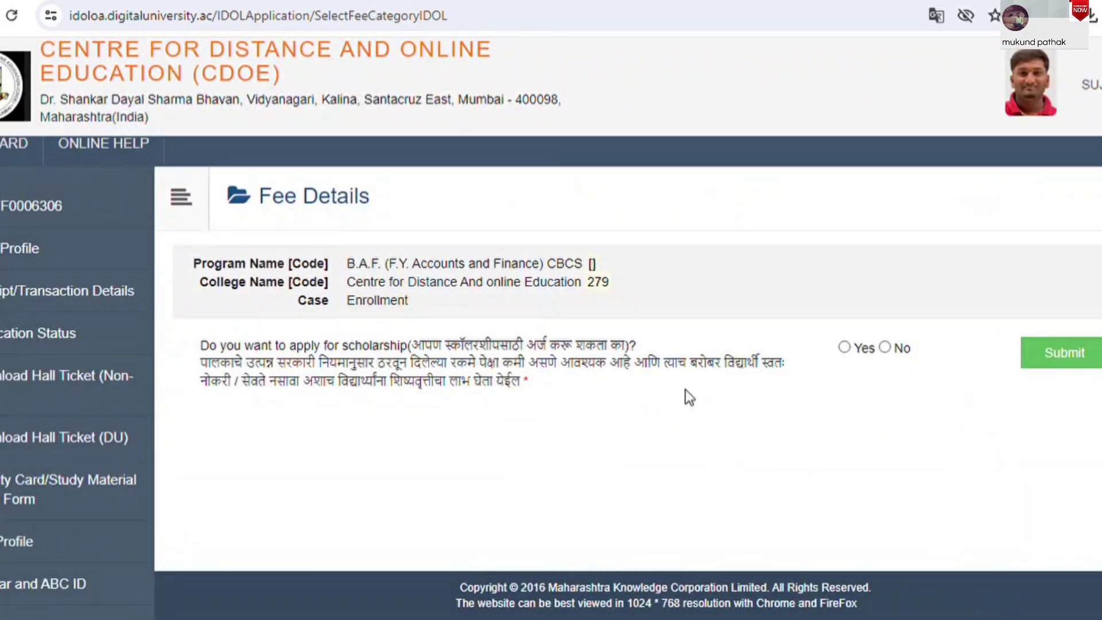
Step: Answer No to applying for a scholarship and submit the answer
left_click(844, 349)
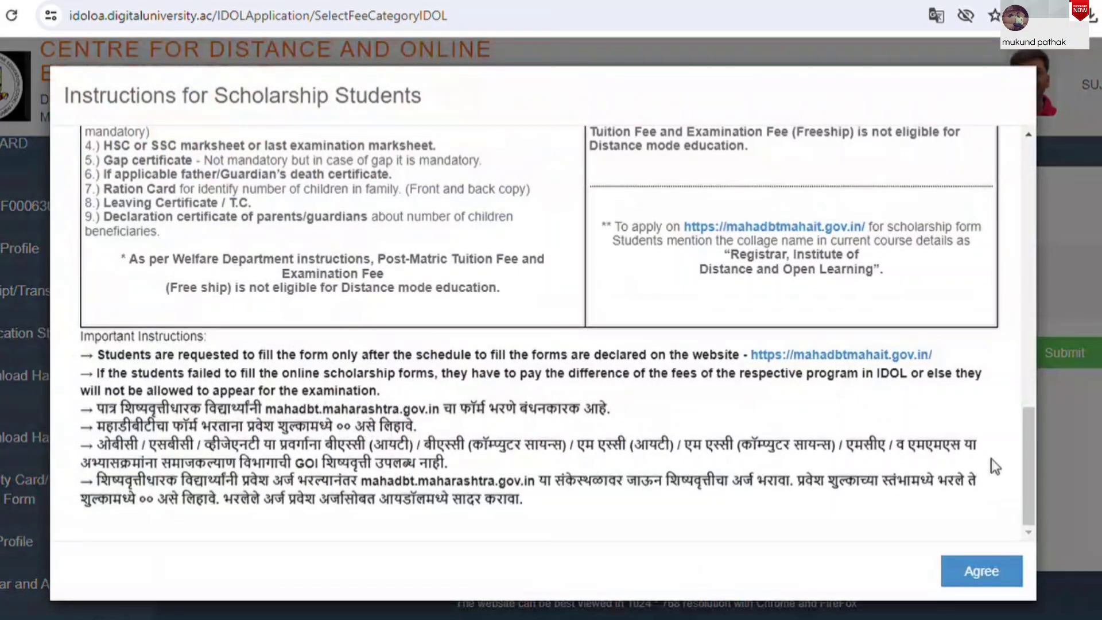
mouse_move(1028, 470)
left_mouse_down()
mouse_move(1024, 371)
mouse_move(1029, 491)
left_mouse_up()
left_click(1002, 574)
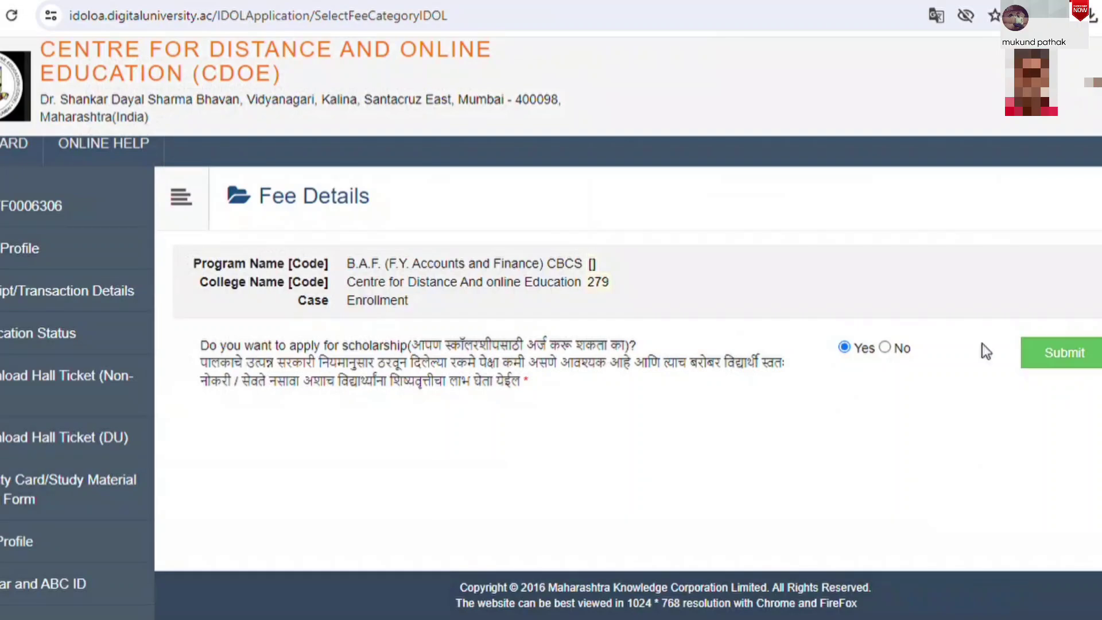
left_click(885, 347)
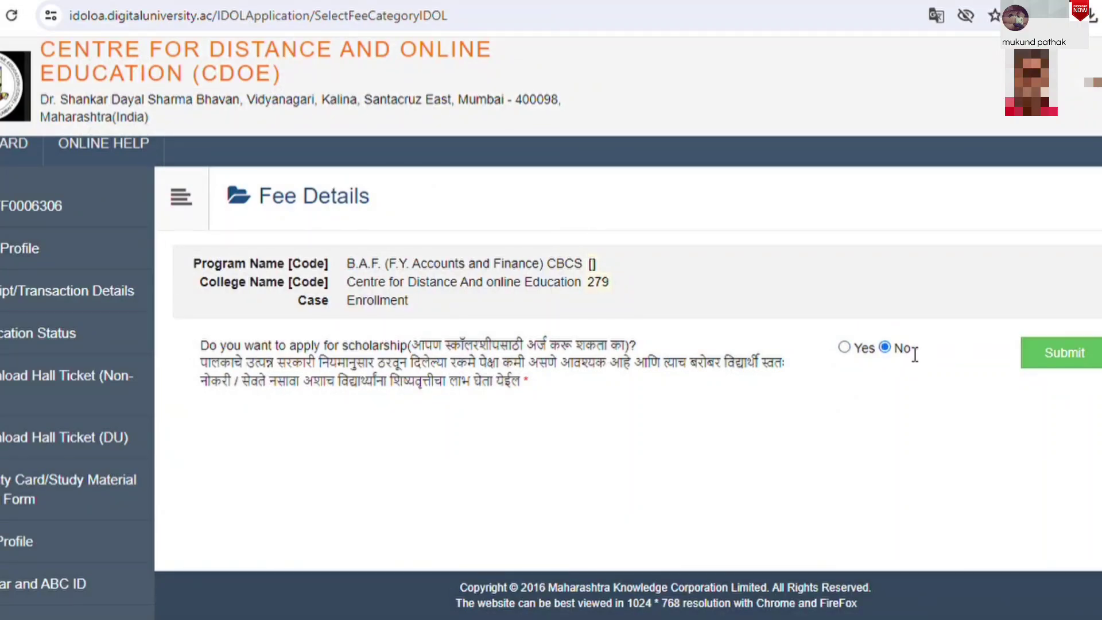
left_click(1077, 353)
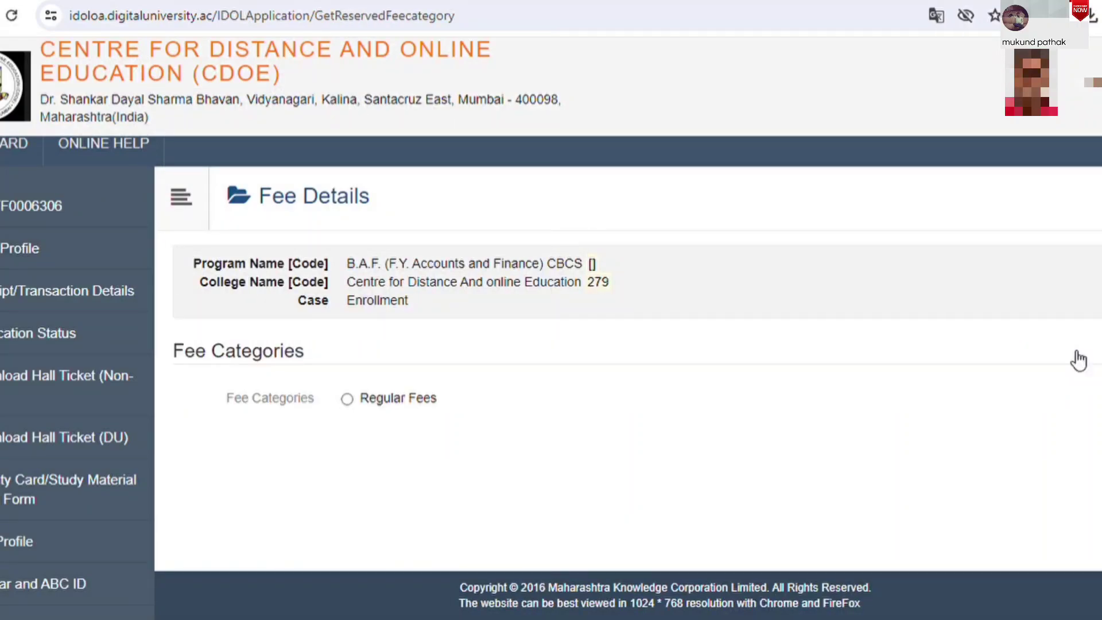
Step: Choose the Regular Fees category totalling 11322 and submit the fee details
left_click(347, 400)
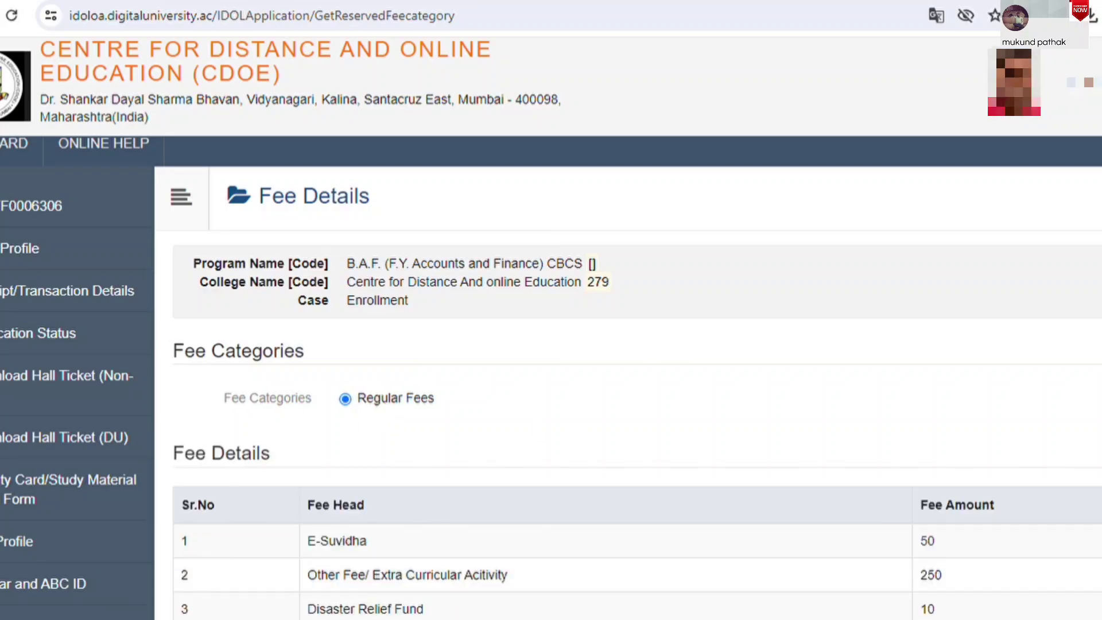
scroll(402, 402, "down", 12)
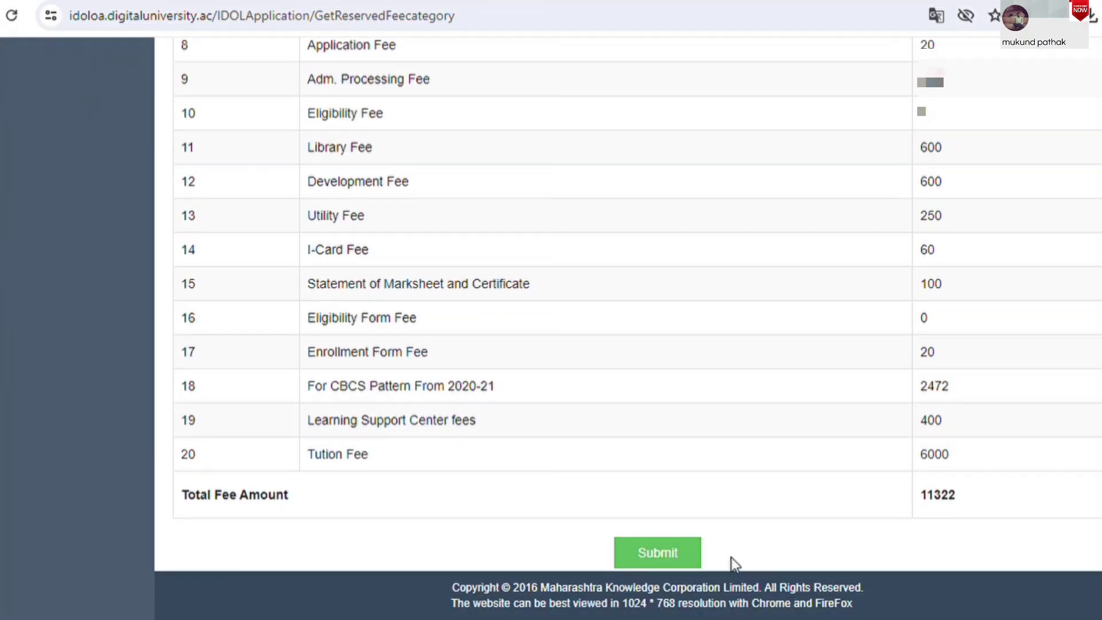
double_click(921, 485)
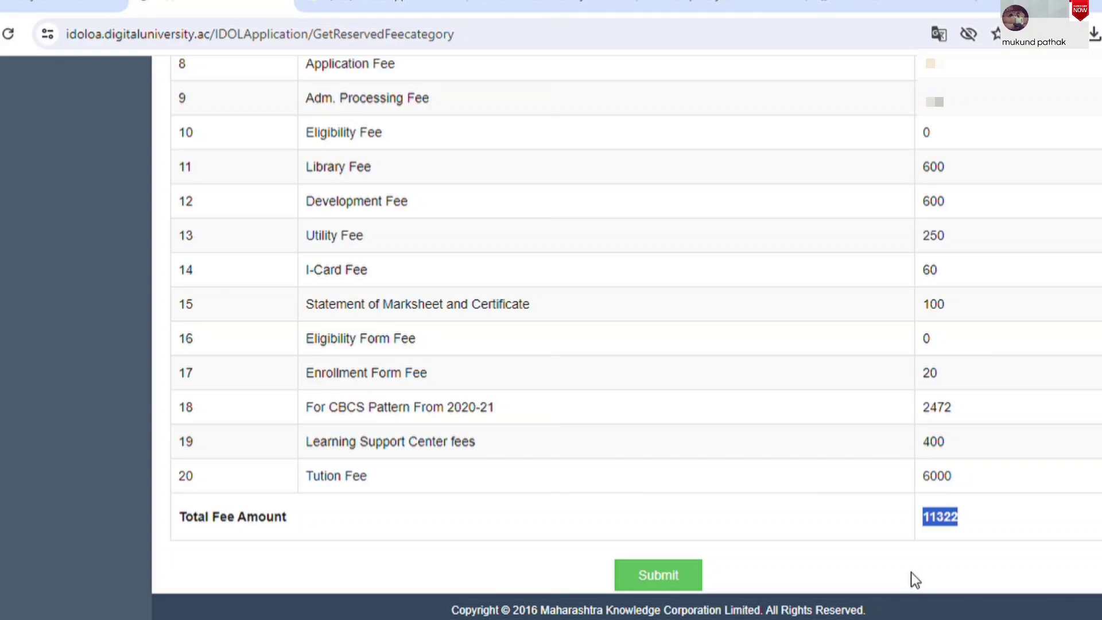
left_click(658, 580)
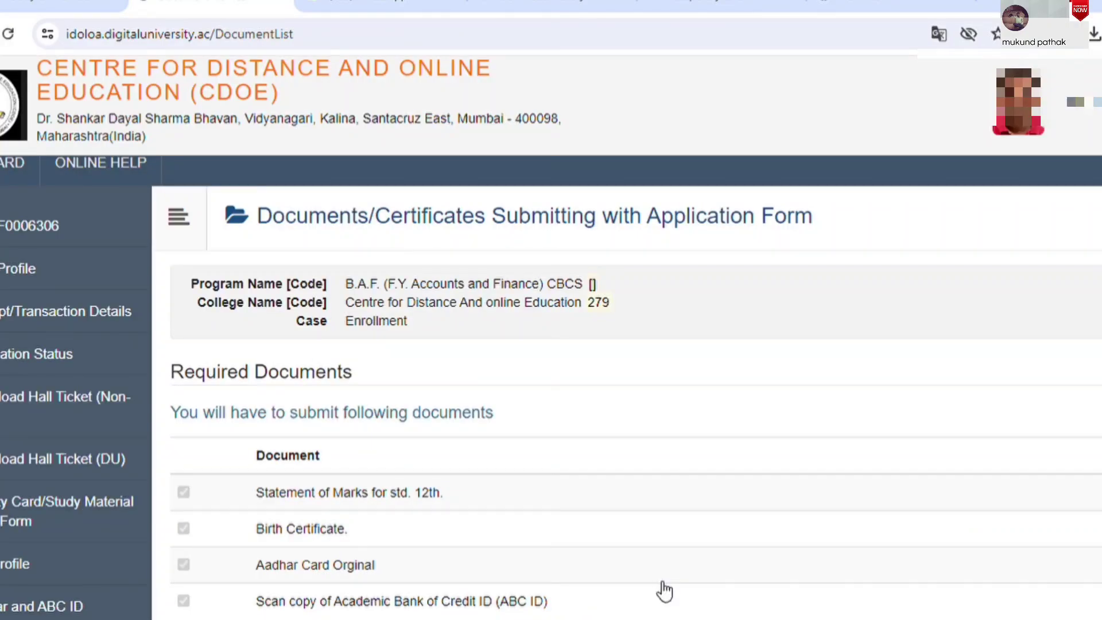
Step: Review the required documents list, including the ABC ID, and confirm it
scroll(665, 591, "down", 3)
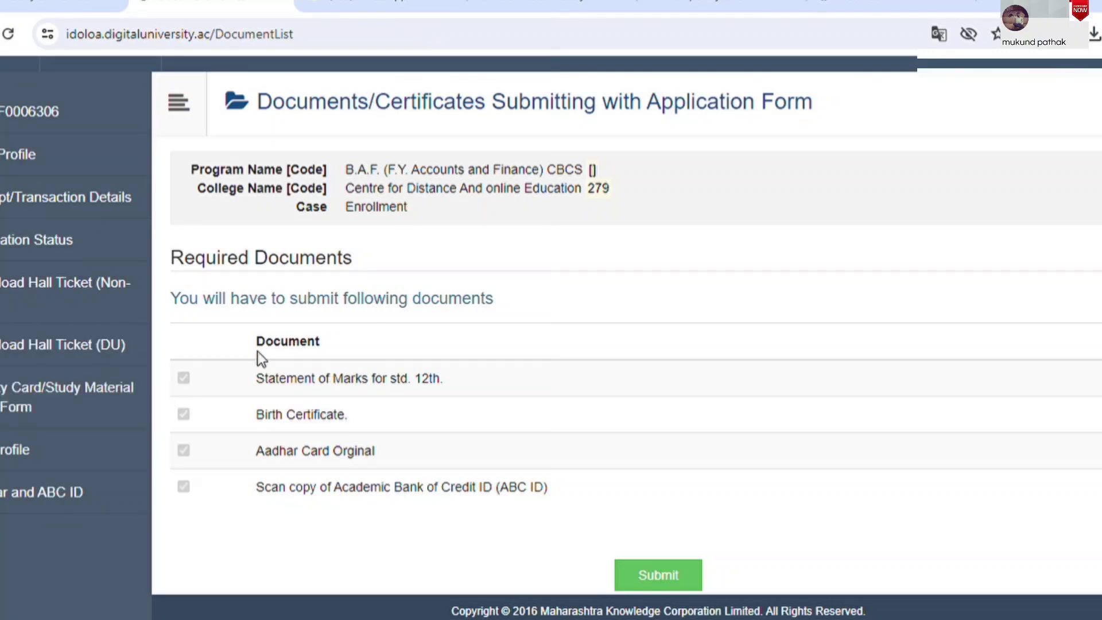
left_click_drag(256, 394, 518, 404)
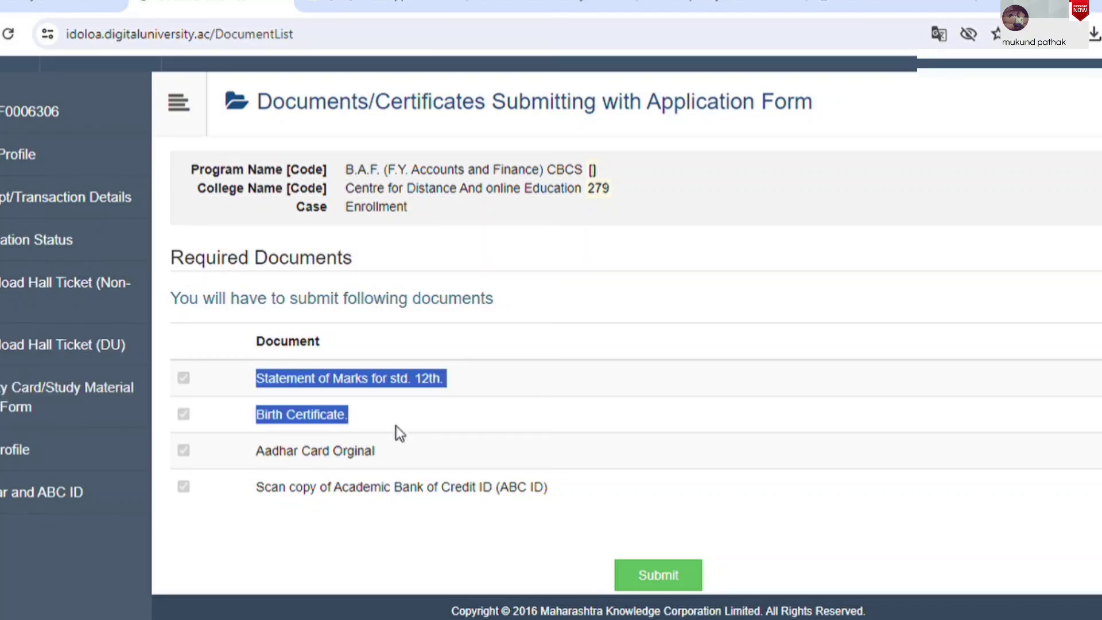
left_click_drag(247, 477, 453, 443)
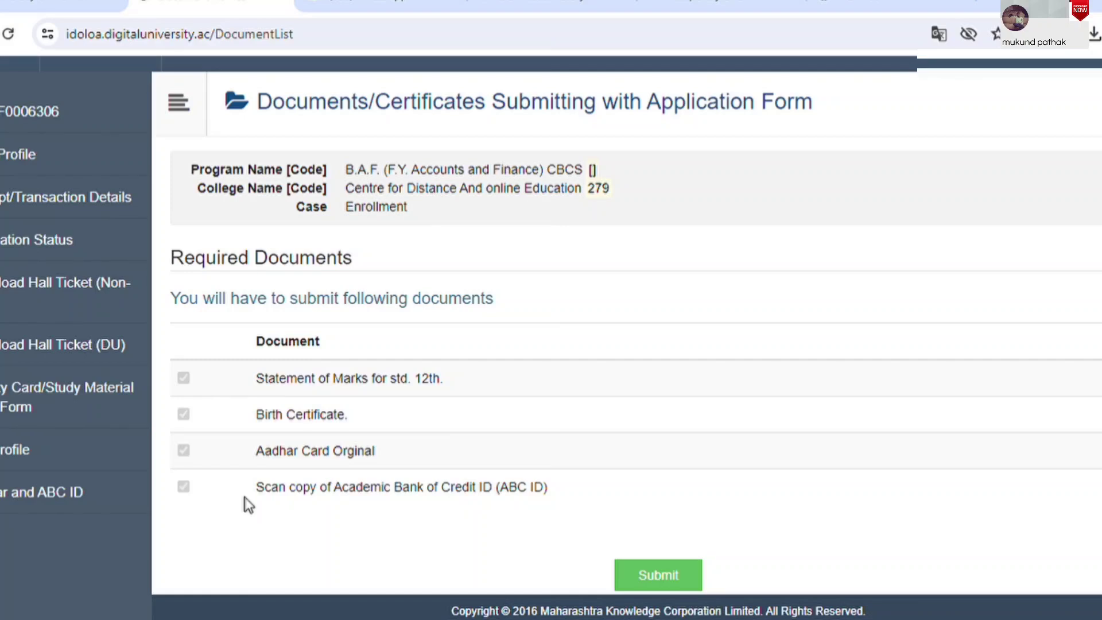
left_click_drag(272, 499, 600, 488)
left_click(600, 488)
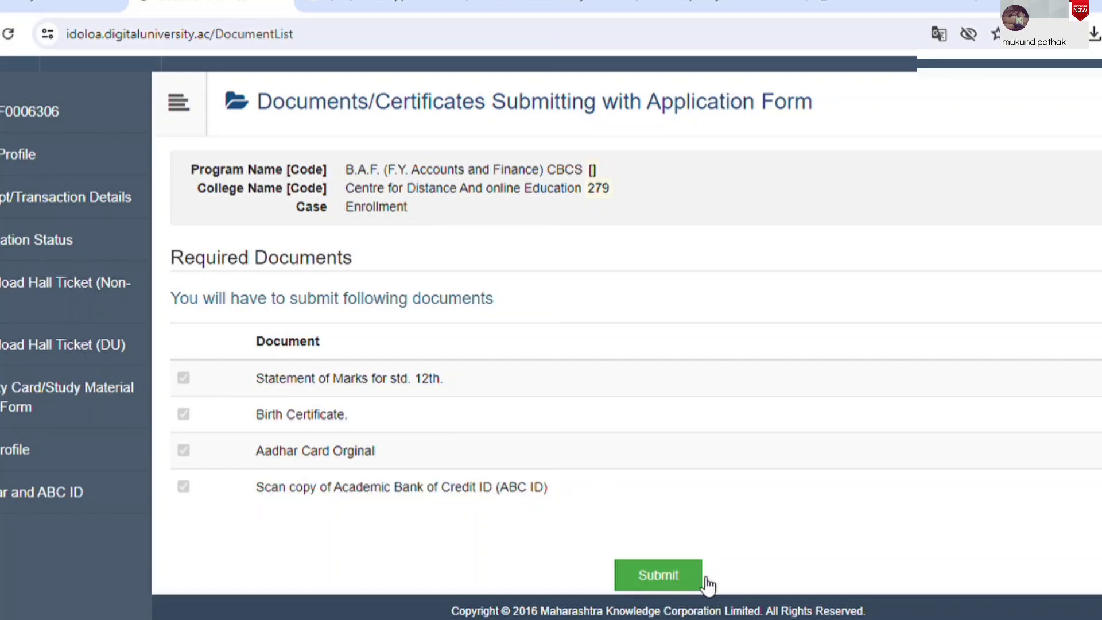
left_click(700, 578)
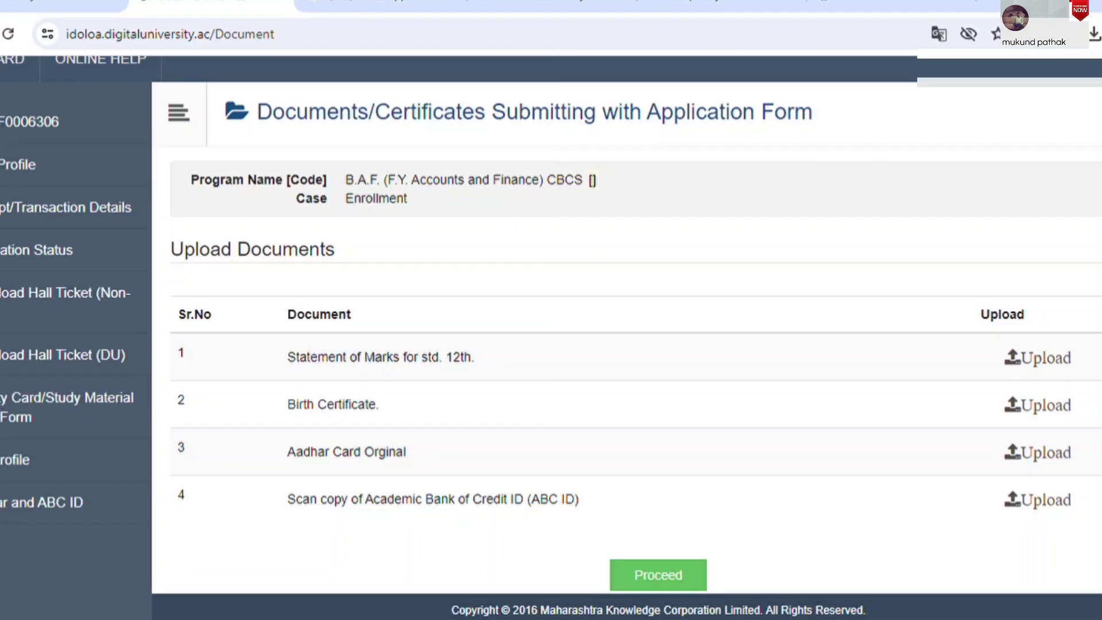
Step: Upload the 12th marks statement and the Aadhar card files
left_click(1036, 368)
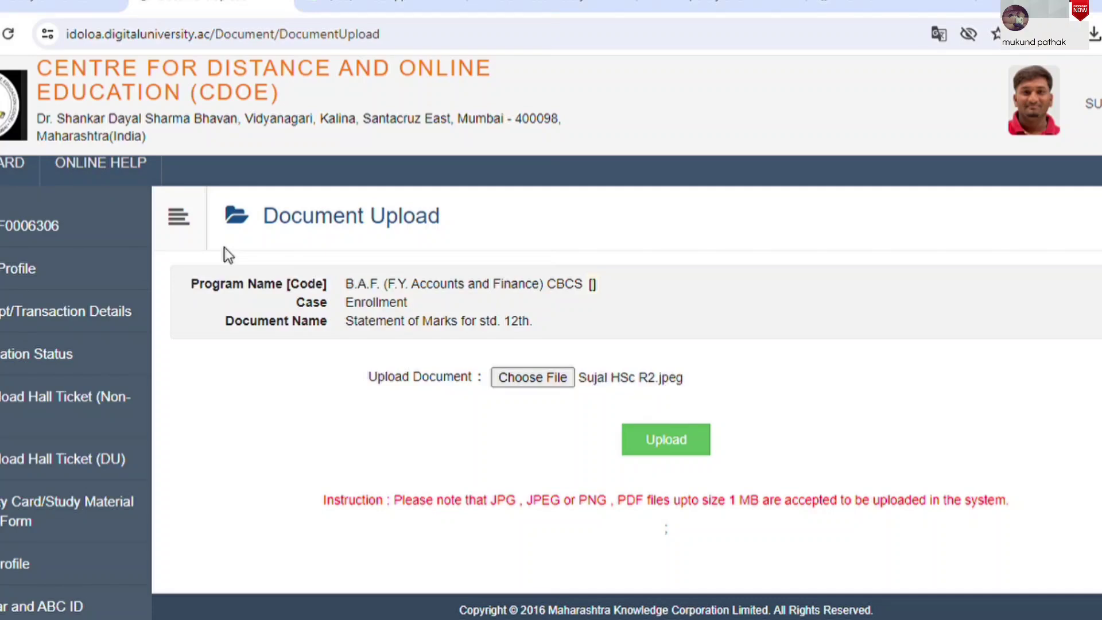
left_click(667, 447)
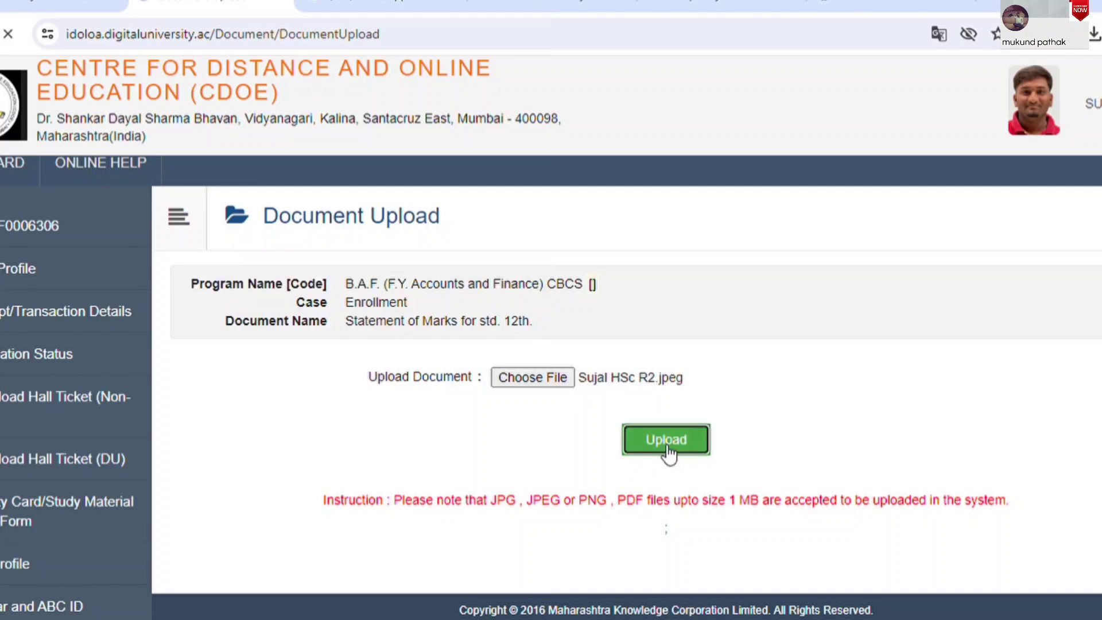
scroll(669, 453, "down", 3)
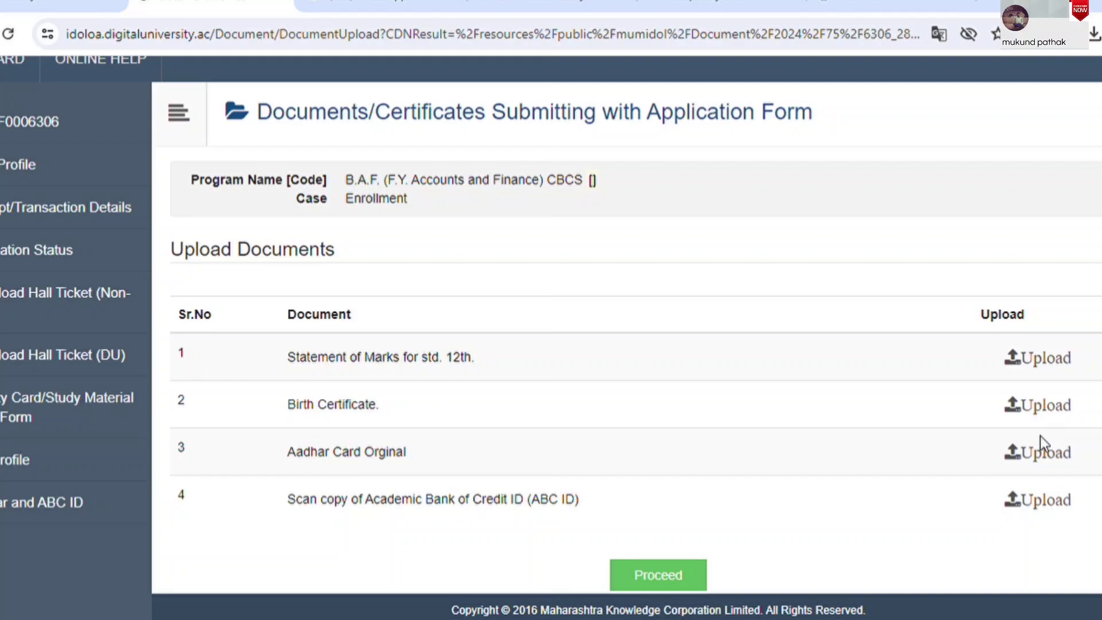
left_click(1042, 453)
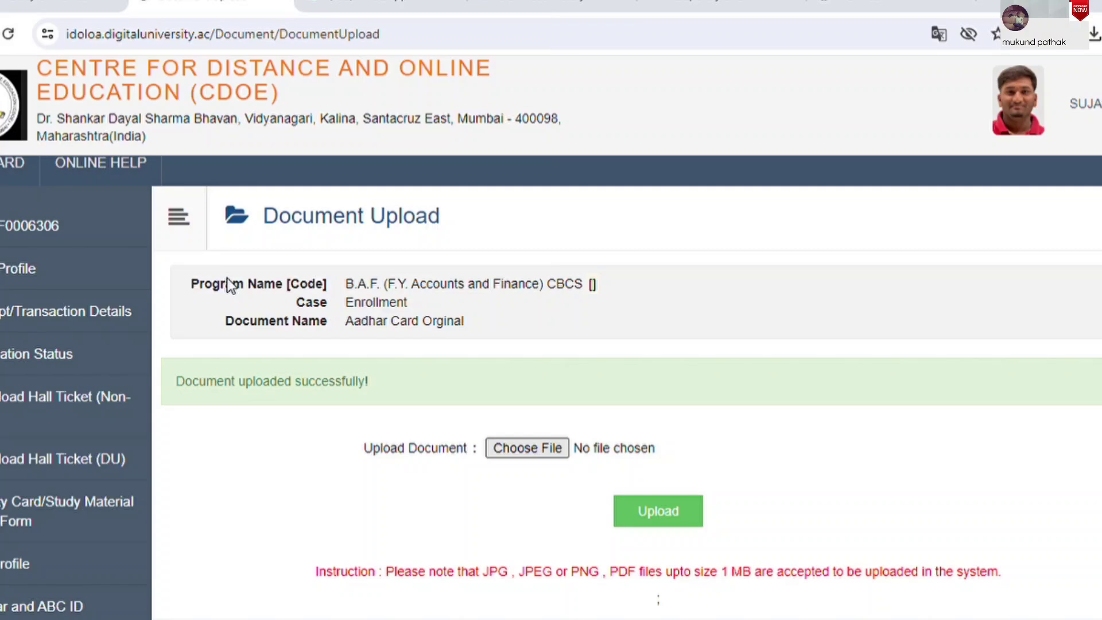
left_click(675, 518)
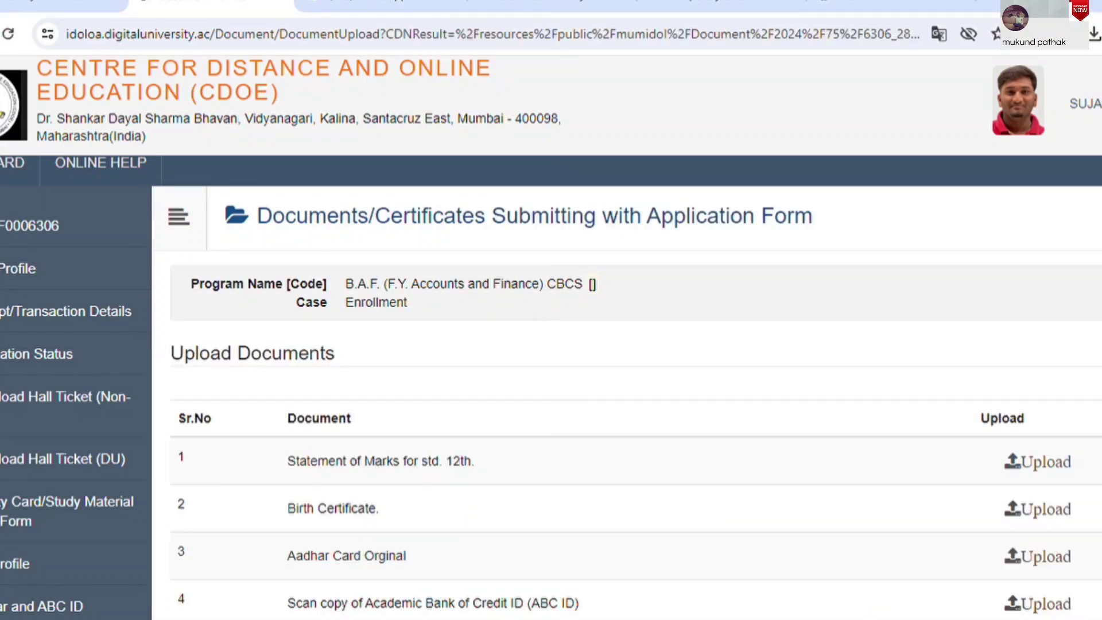
scroll(1083, 460, "down", 2)
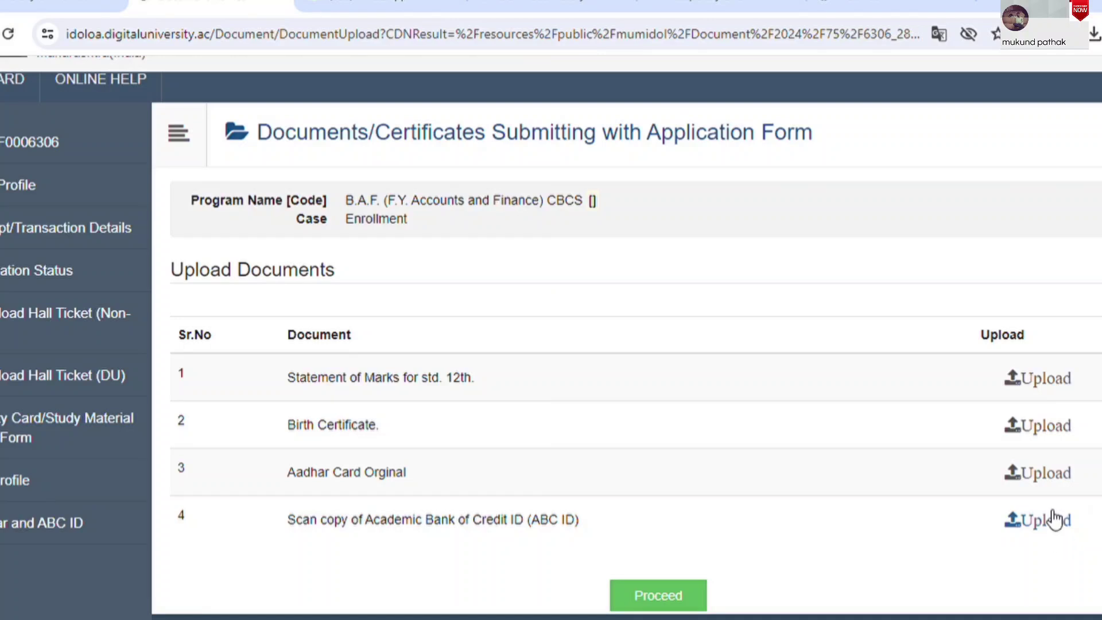
Step: Upload the ABC ID scan and Birth Certificate, then complete the application
left_click(1052, 520)
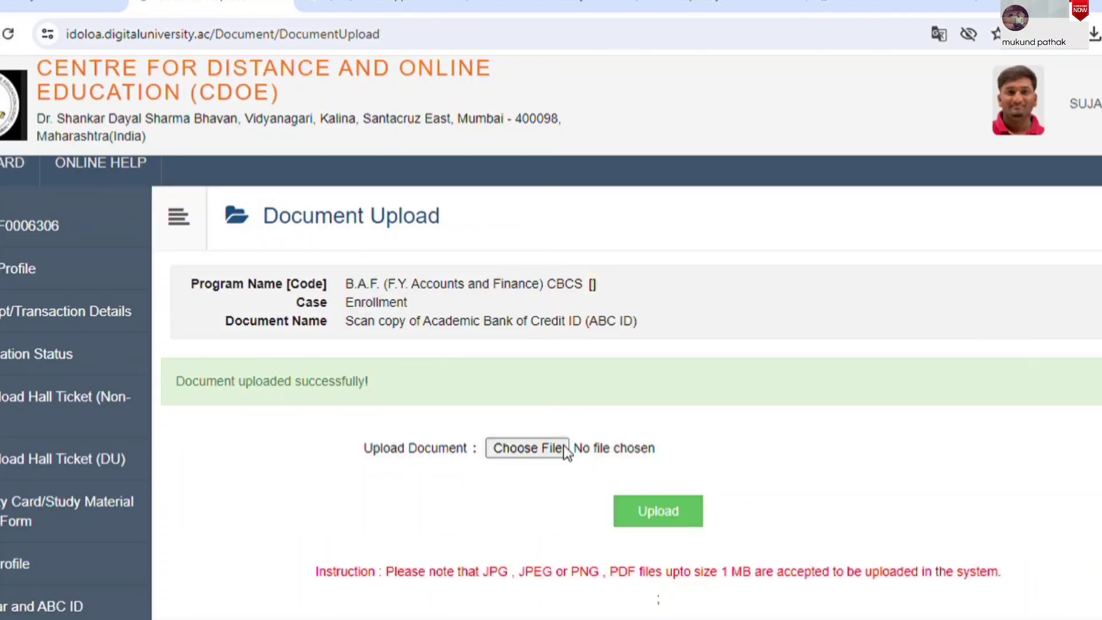
double_click(220, 292)
left_click(666, 514)
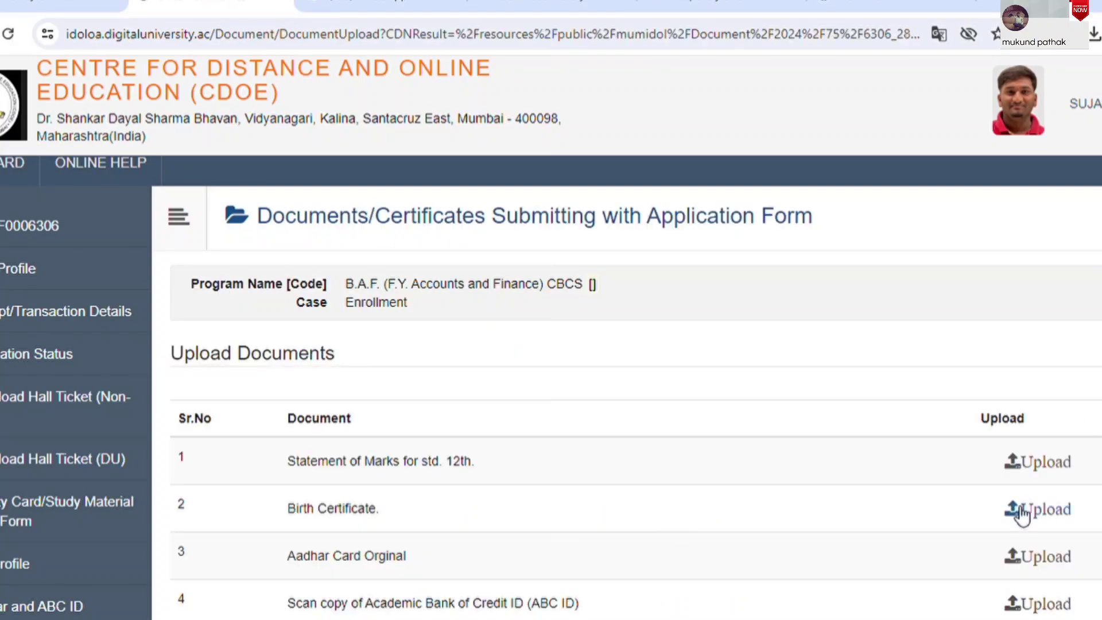
left_click(1036, 510)
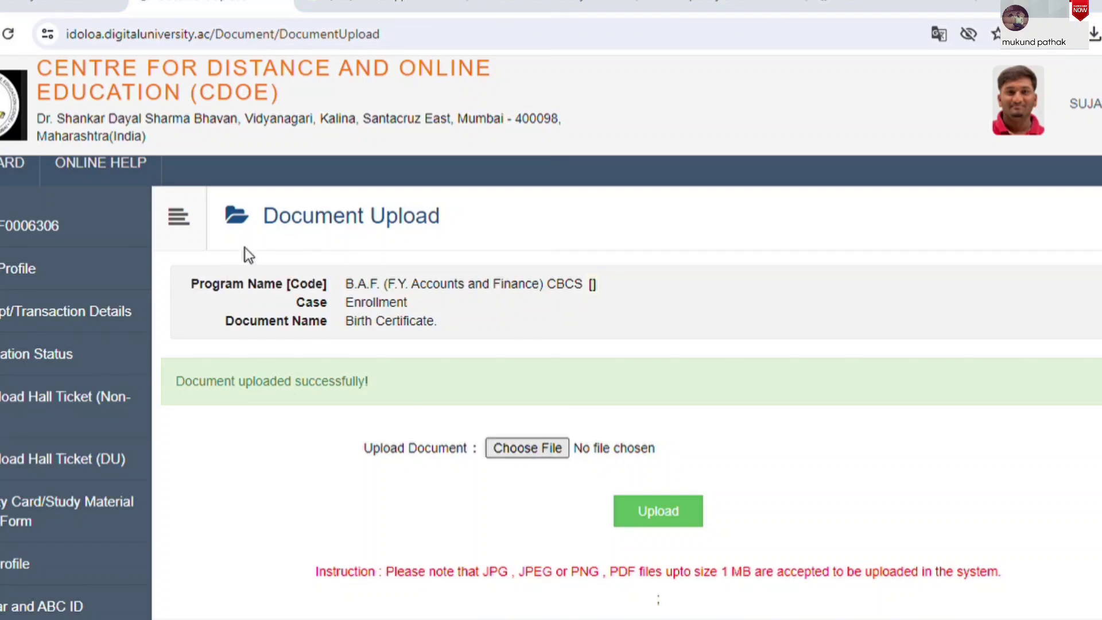
left_click(653, 521)
scroll(1060, 437, "down", 2)
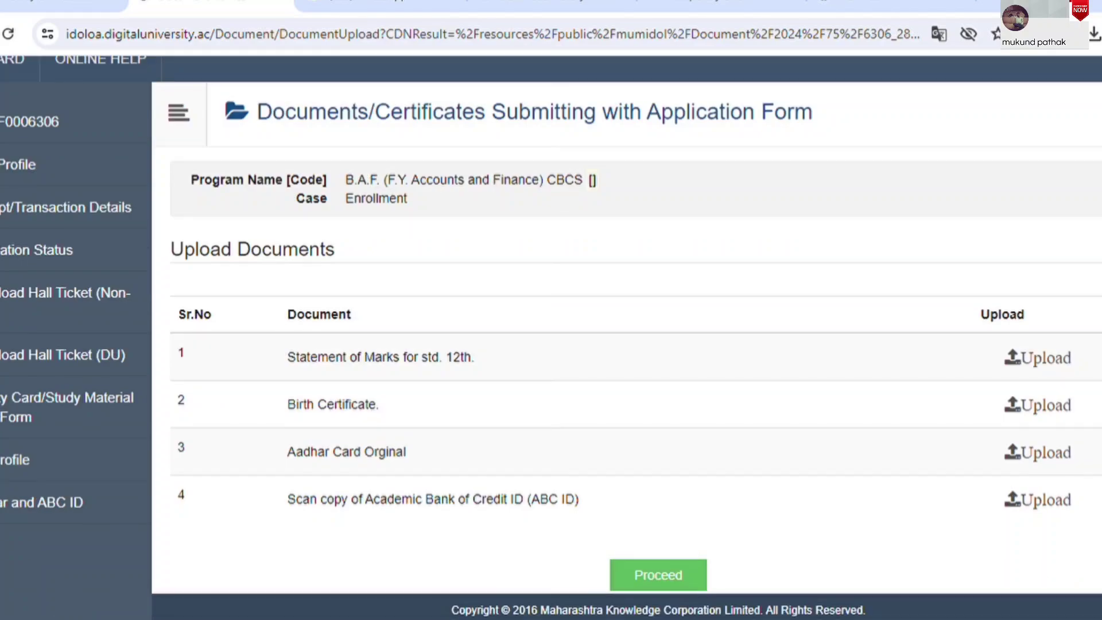
left_click(689, 584)
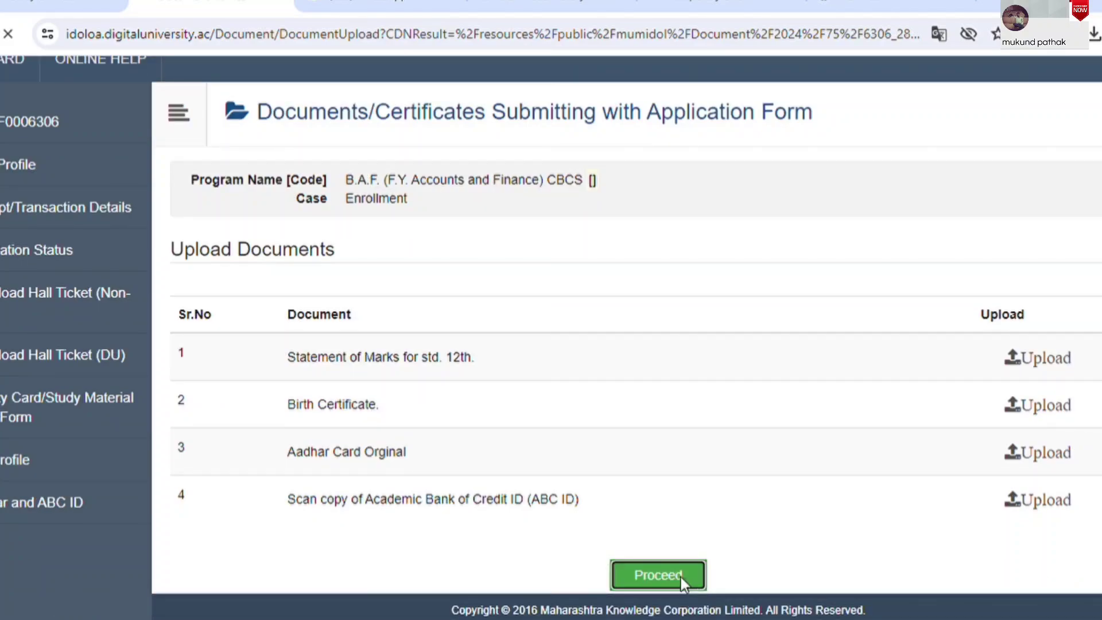
Step: Start the admission fee payment and continue from the fee breakdown to the invoice
scroll(419, 374, "down", 7)
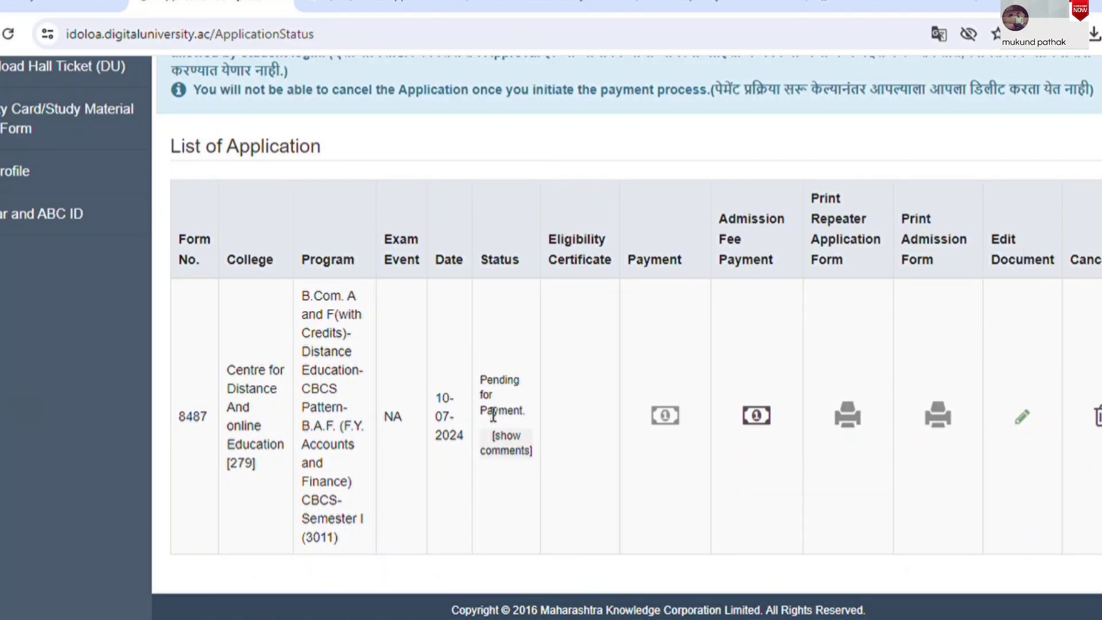
left_click(758, 415)
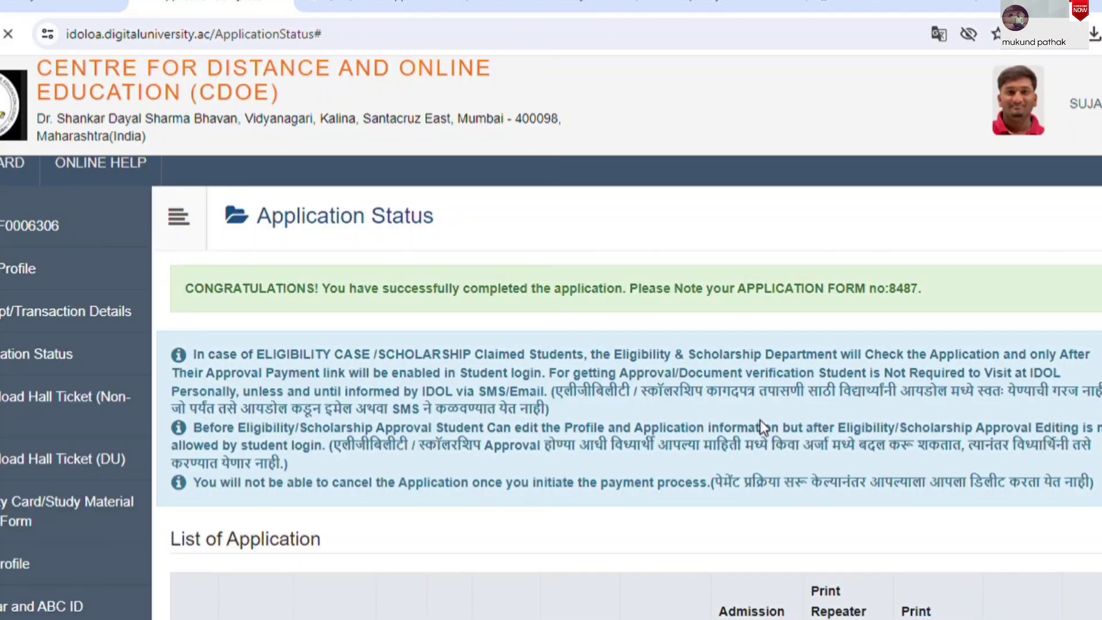
scroll(697, 491, "down", 10)
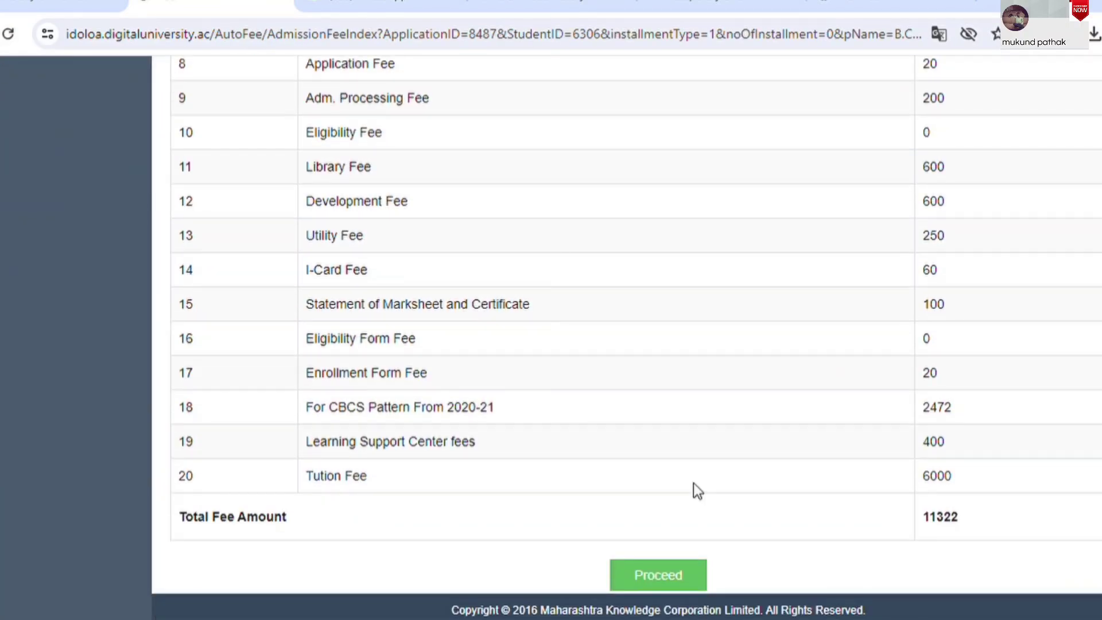
left_click(659, 575)
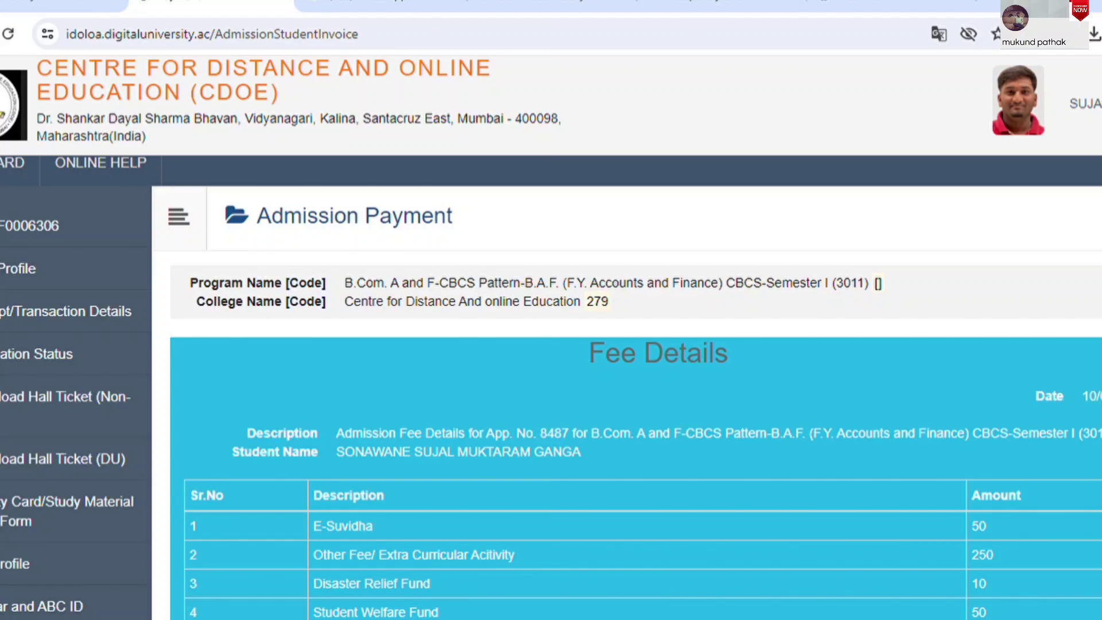
Step: Accept the non-refundable declaration, choose Online payment, and send the invoice to the payment system
scroll(418, 425, "down", 13)
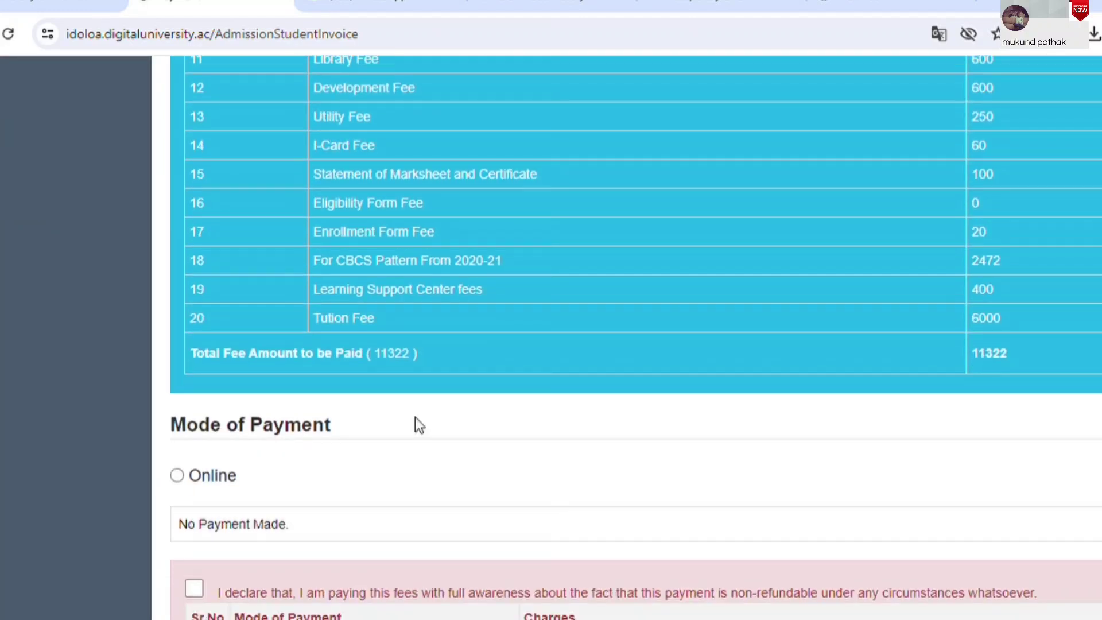
scroll(418, 425, "down", 4)
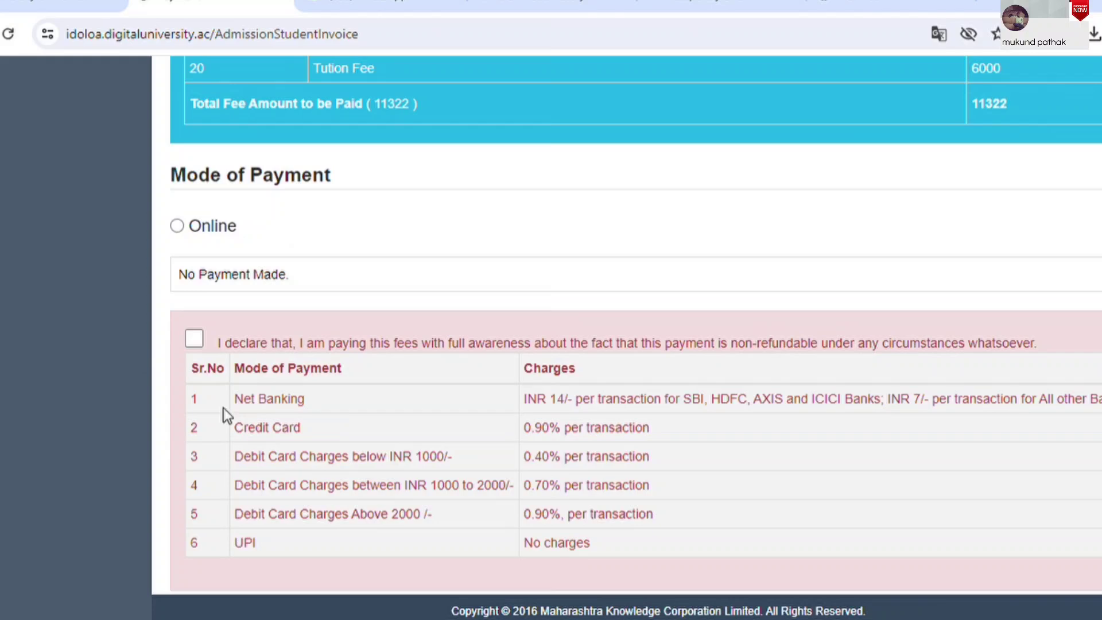
left_click_drag(230, 400, 622, 556)
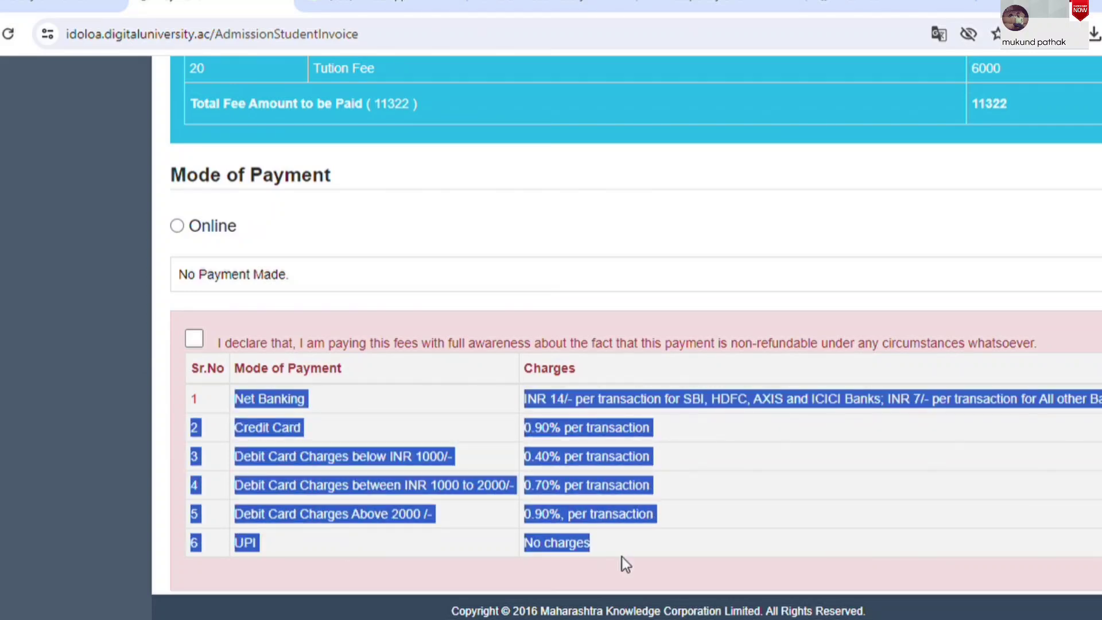
left_click(328, 545)
left_click_drag(524, 544, 591, 548)
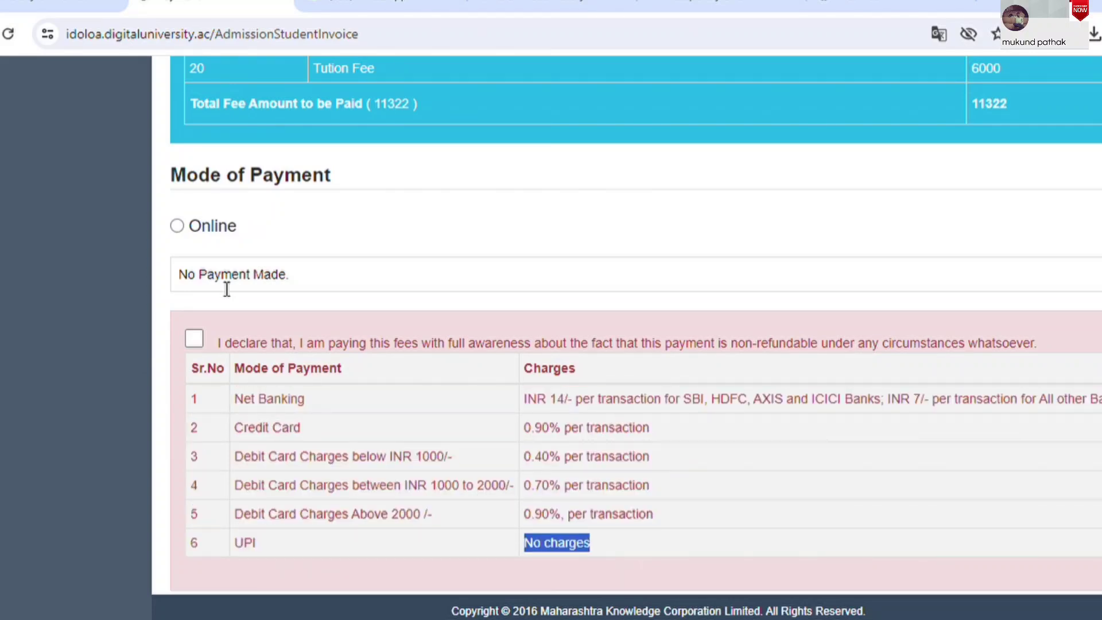
left_click(195, 339)
left_click(178, 228)
scroll(627, 338, "down", 5)
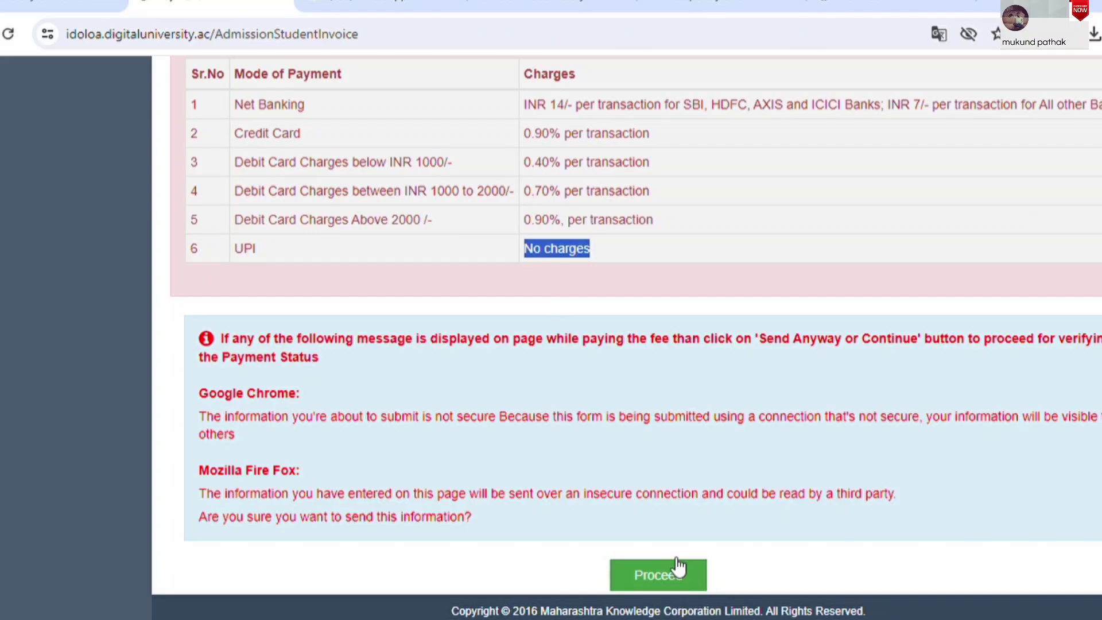
left_click(686, 588)
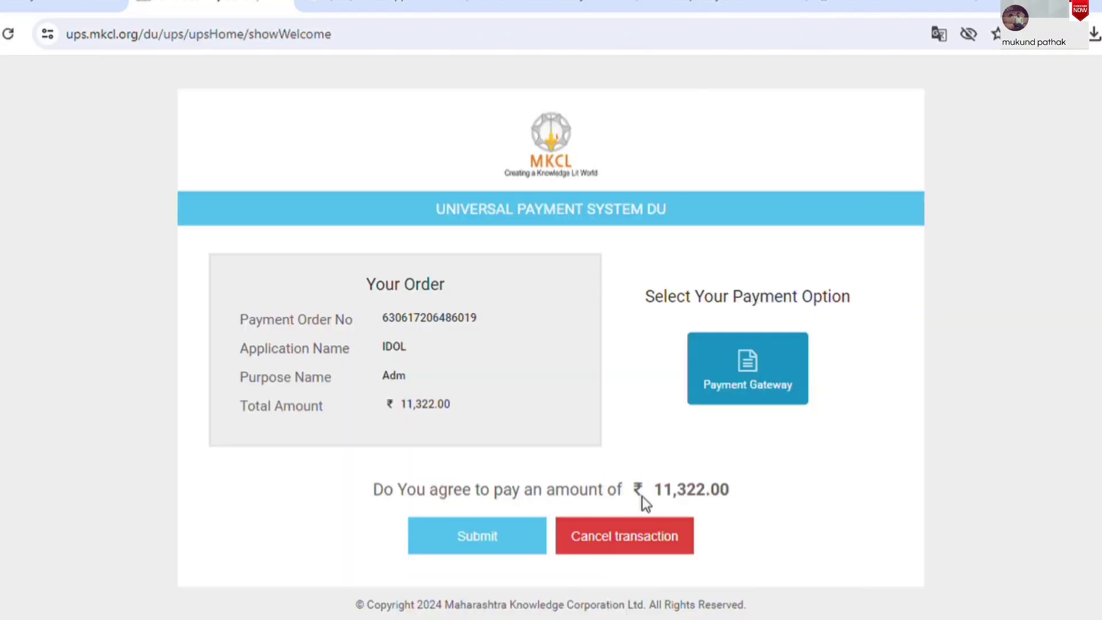
Step: Agree to pay ₹11,322.00, choose OnePay as the payment gateway, and continue to pay
left_click_drag(655, 500, 728, 502)
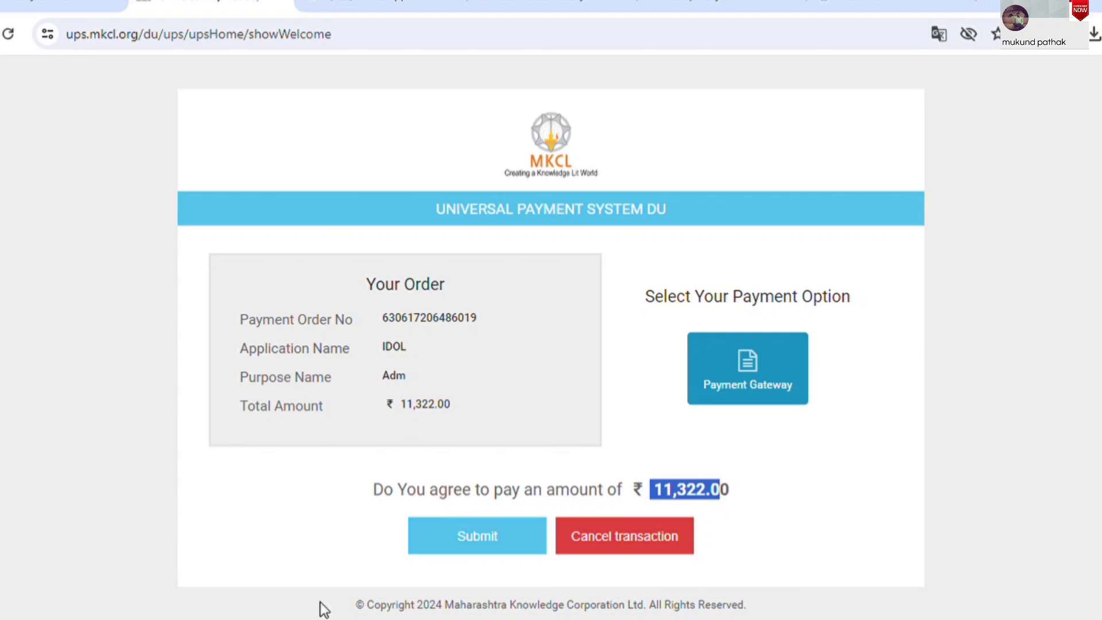
left_click(493, 543)
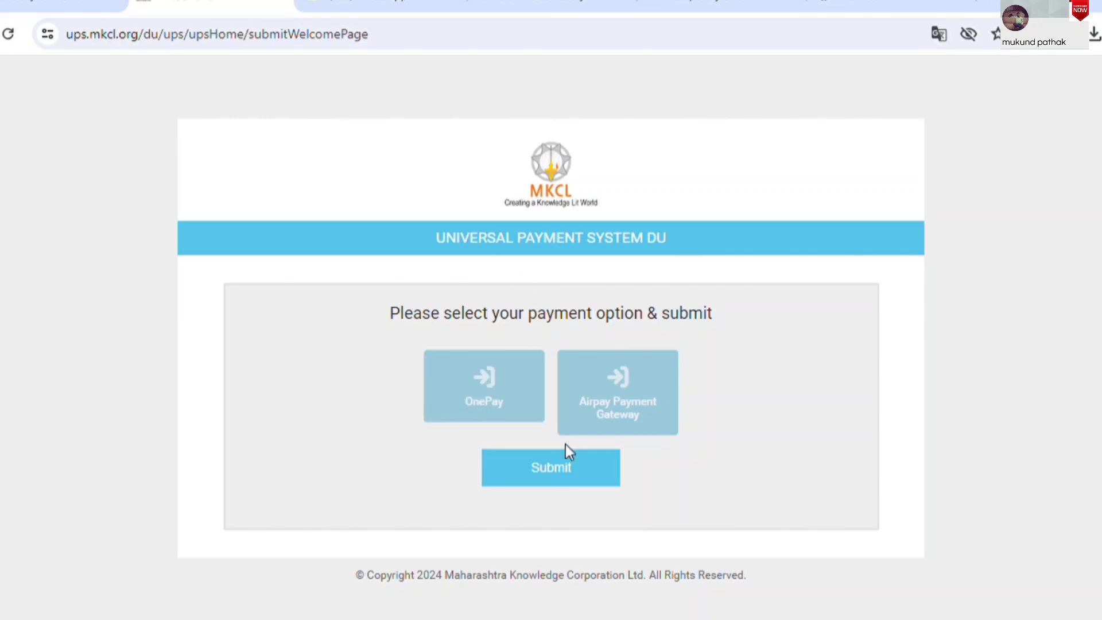
left_click(650, 411)
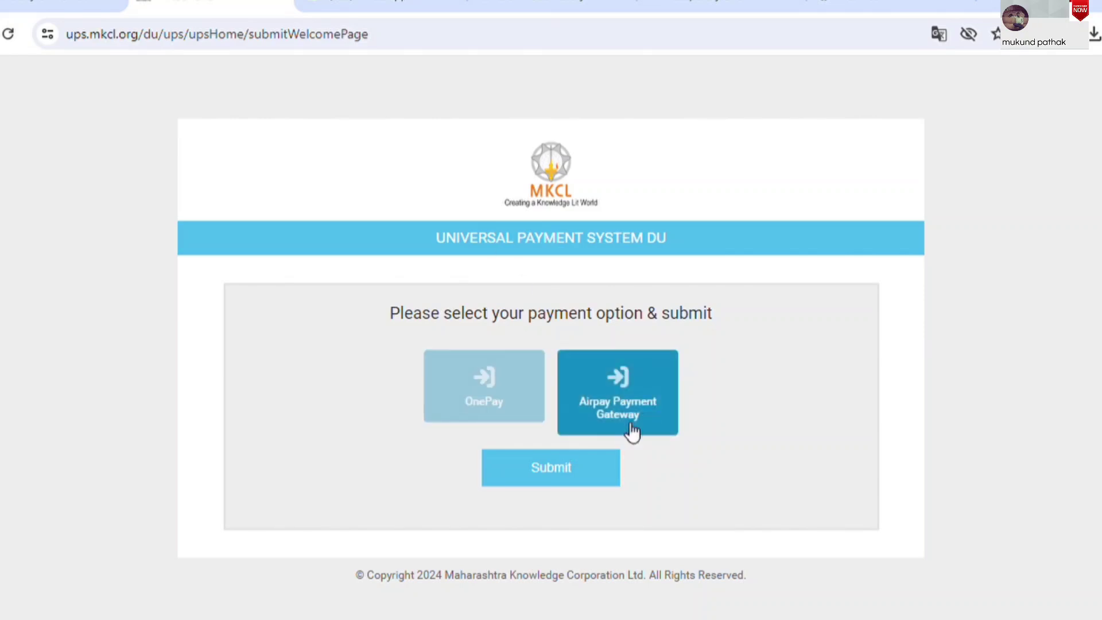
left_click(431, 394)
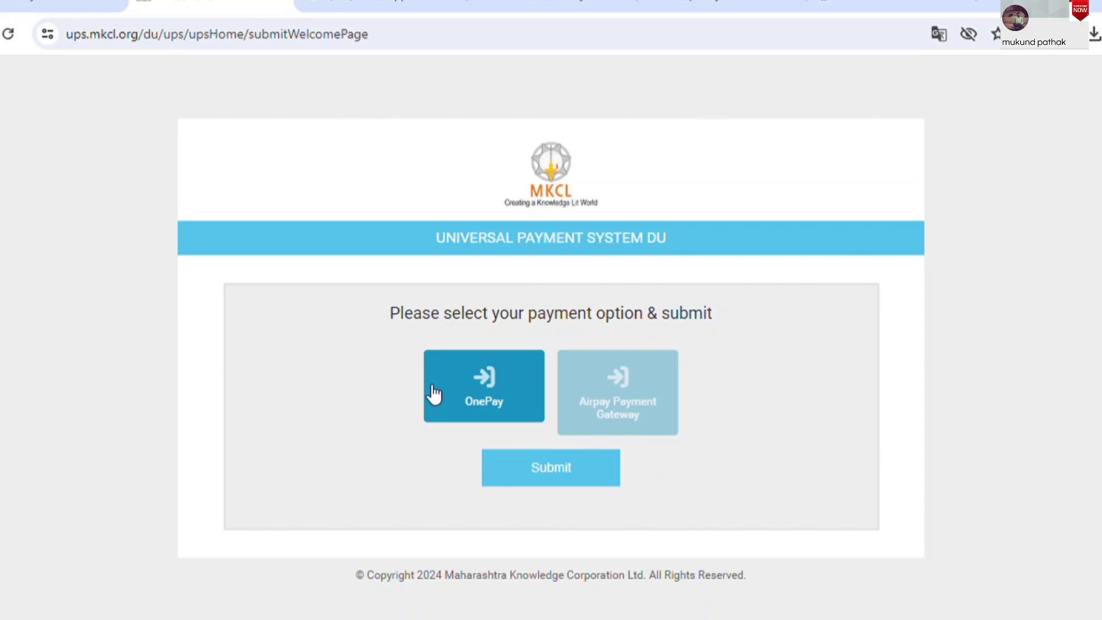
left_click(537, 485)
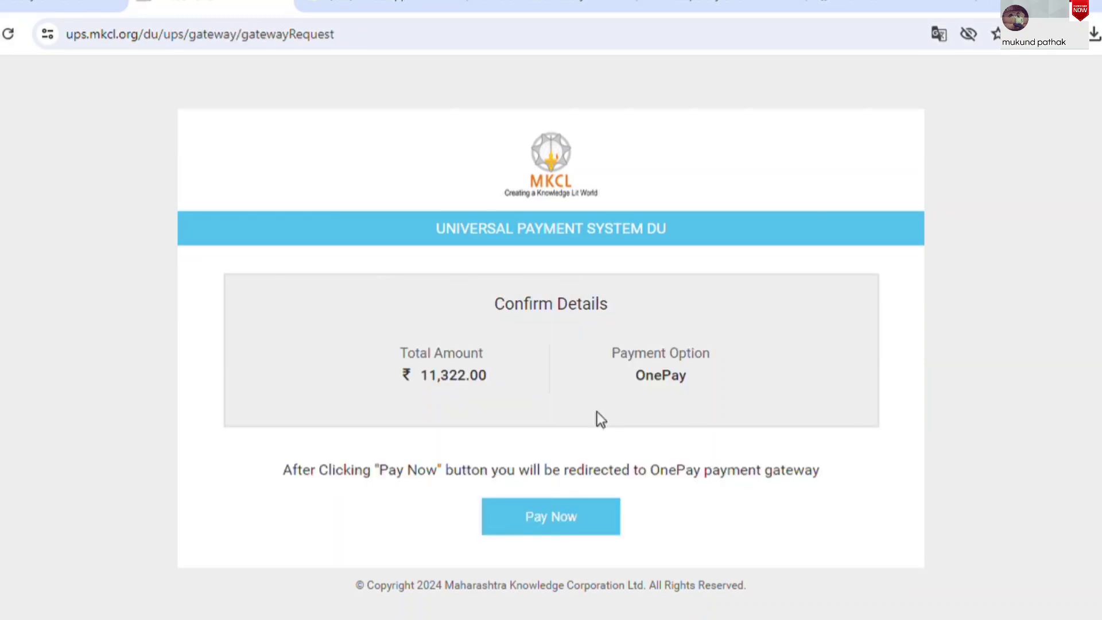
left_click(603, 531)
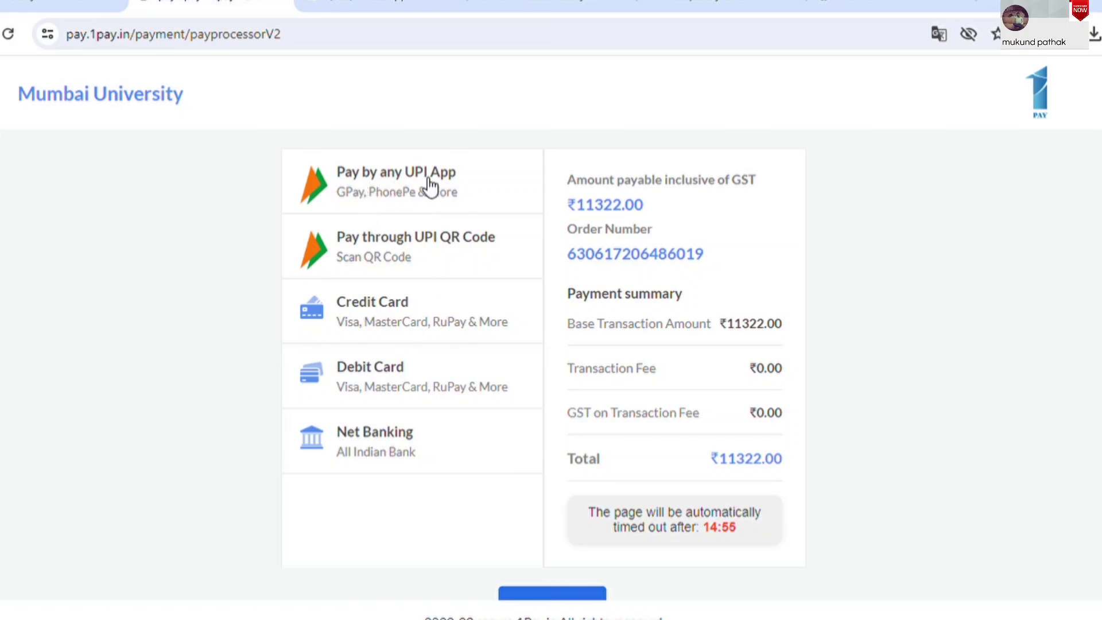
Step: Choose 'Pay by any UPI App' among the 1Pay payment options
left_click(477, 193)
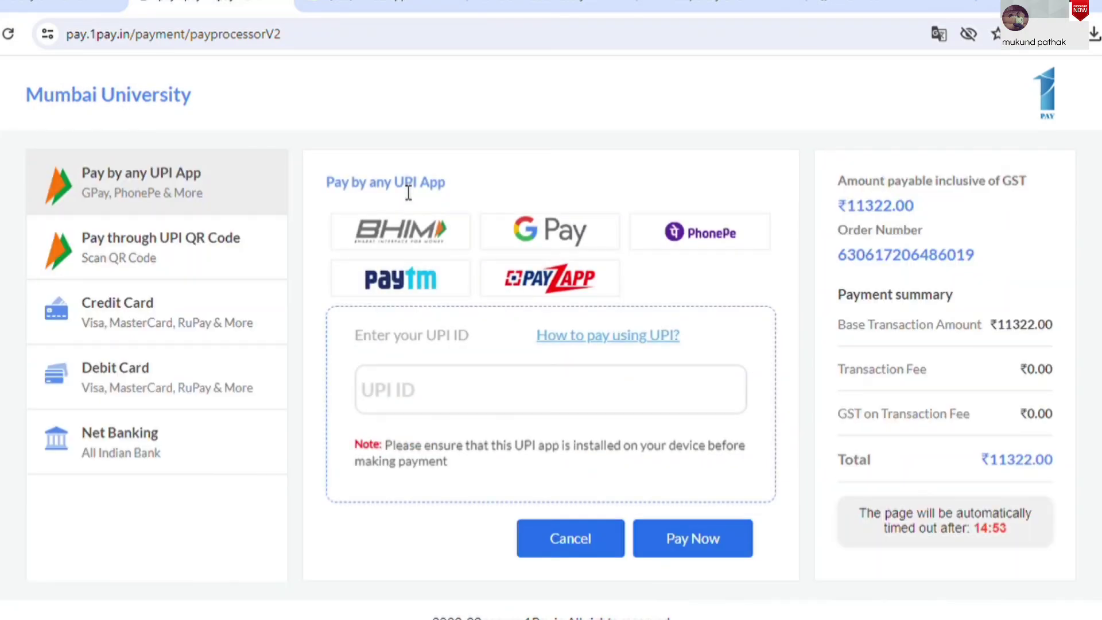